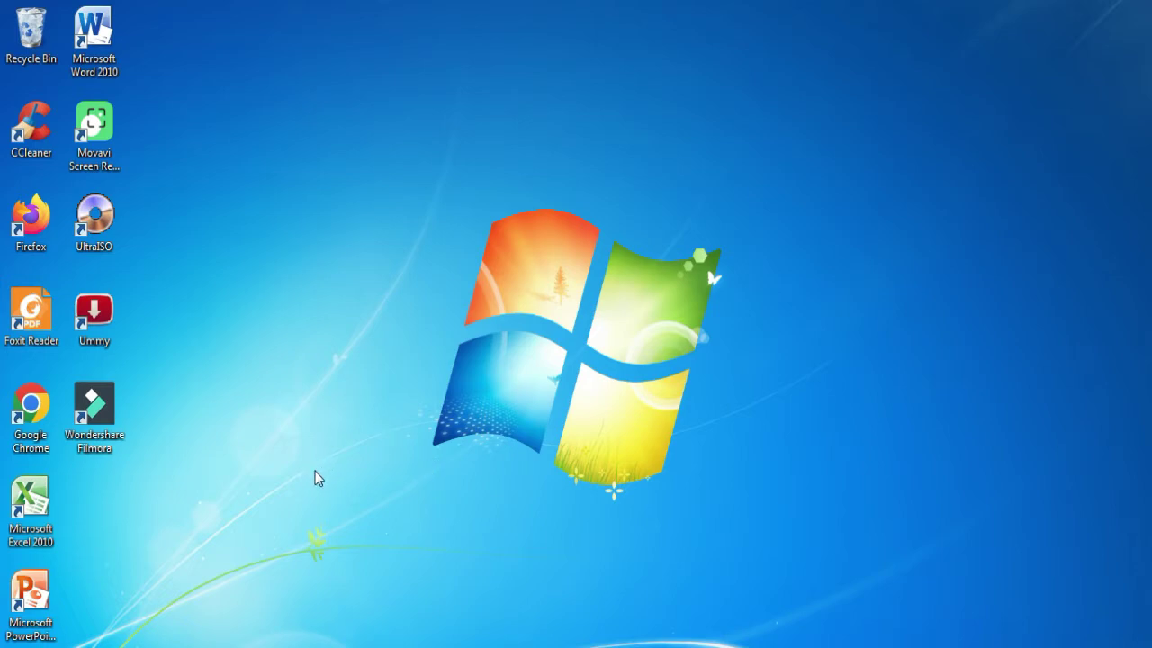
- Switch to the Penilaian Guru Edit folder window and open the DAFTAR NILAI K.MERDEKA PJOK KLS 4-A workbook
mouse_move(127, 647)
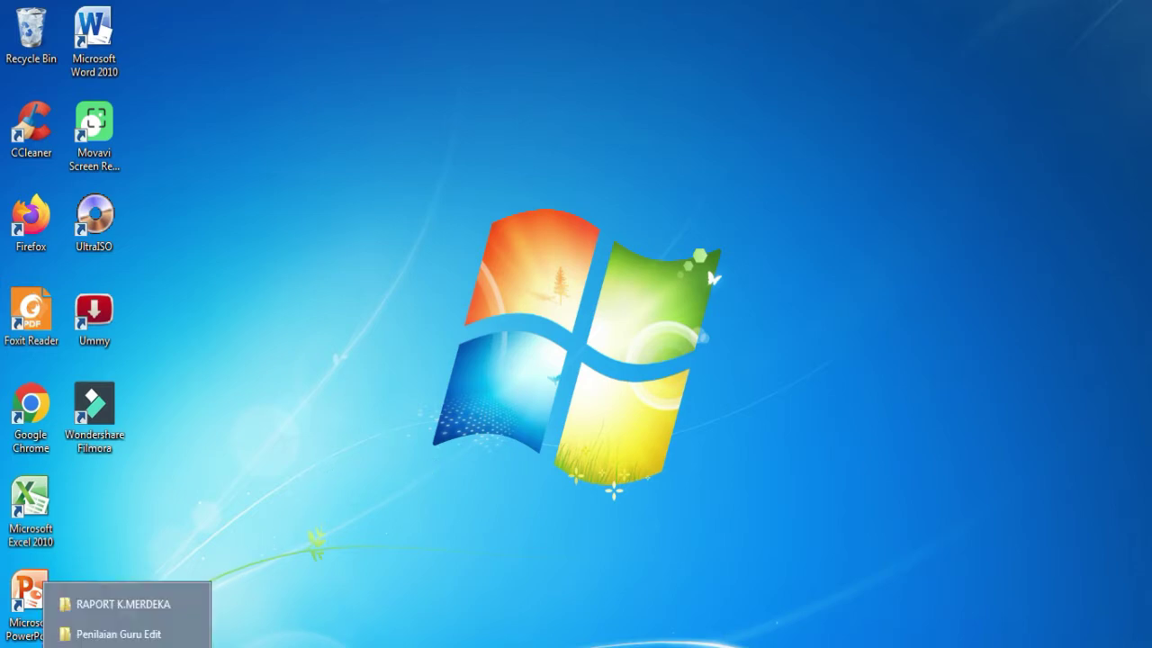
left_click(153, 604)
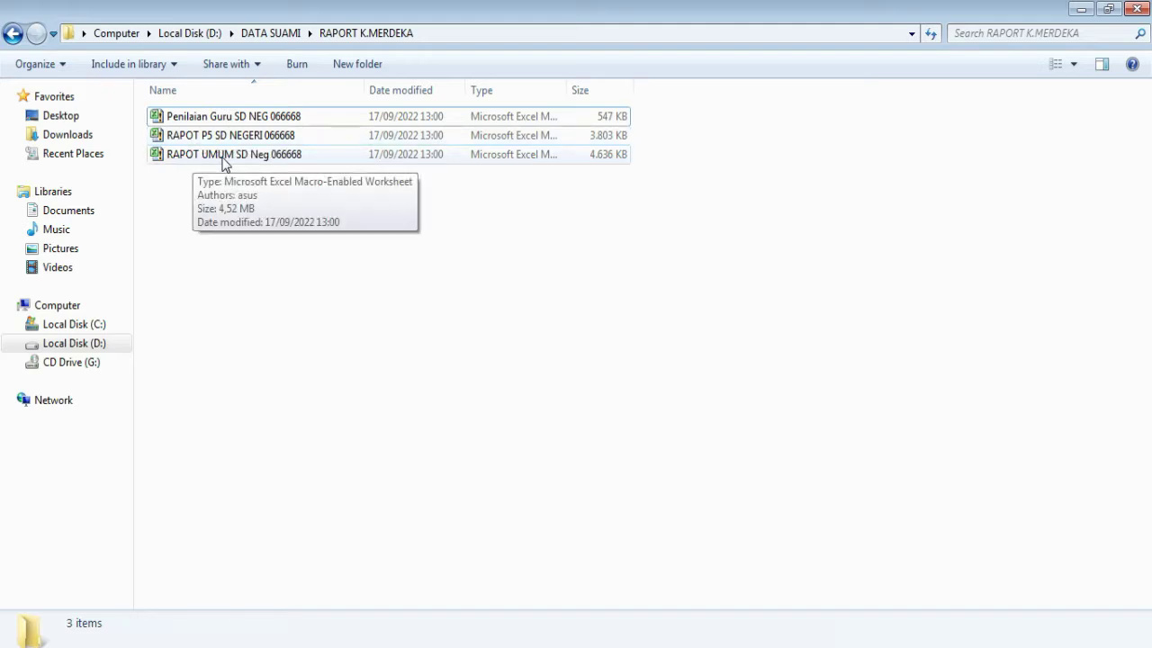
left_click(29, 630)
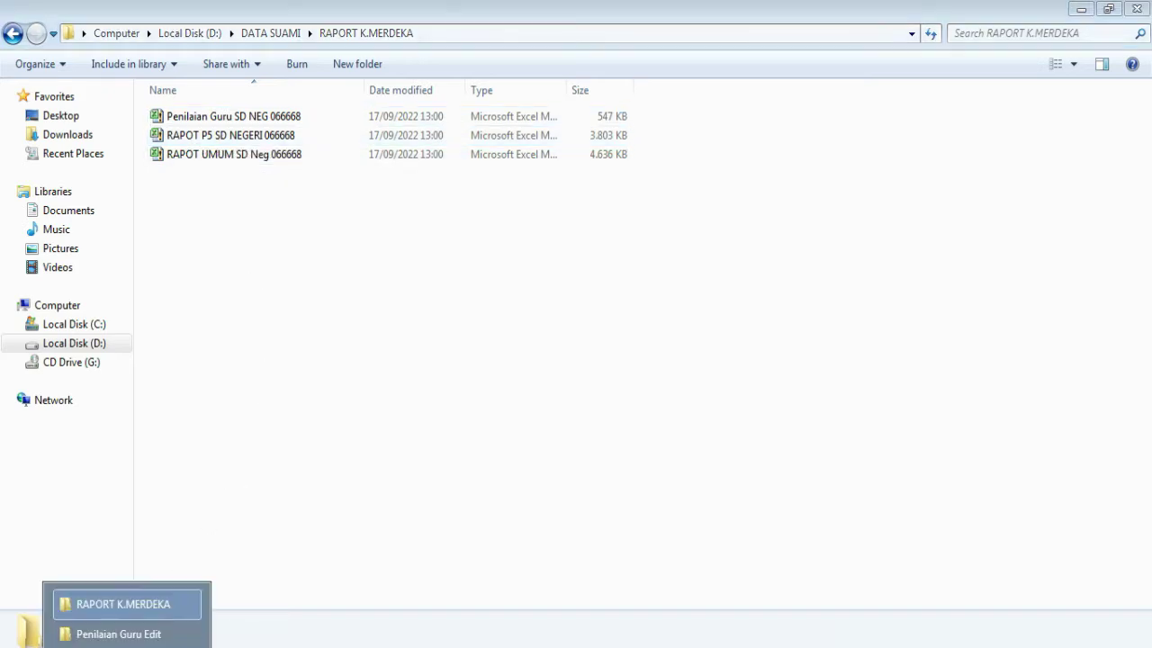
left_click(140, 633)
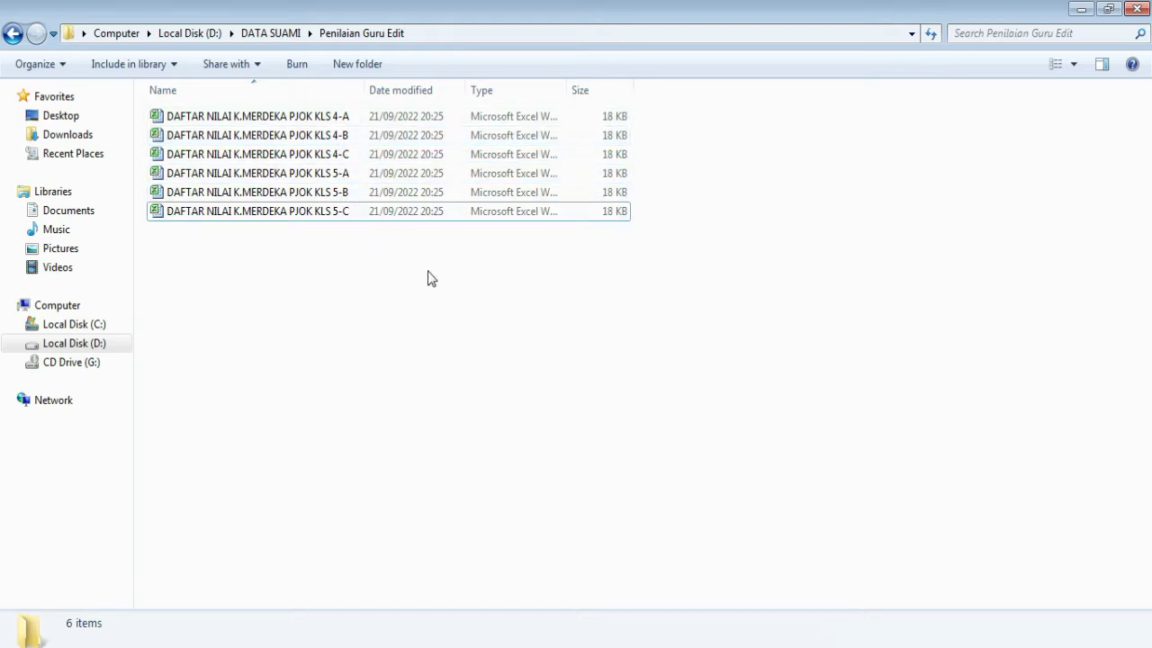
double_click(283, 124)
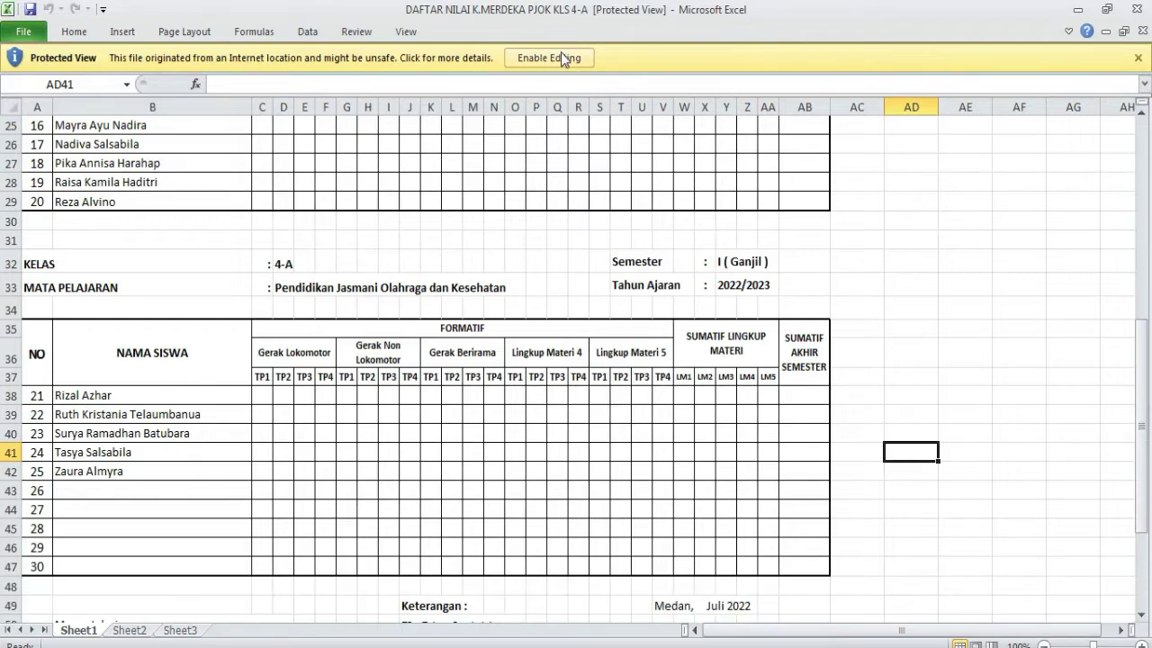
- Enable editing on the 4-A grade workbook and scroll through its still-blank student lists
left_click(560, 54)
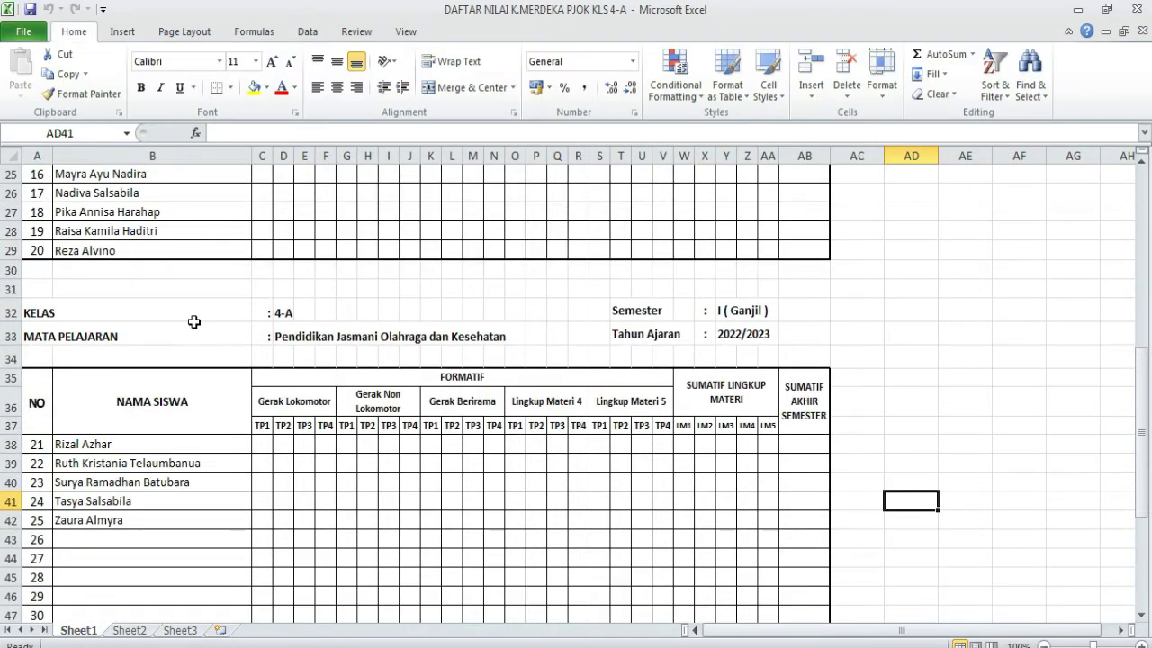
scroll(193, 321, "up", 7)
scroll(187, 339, "down", 1)
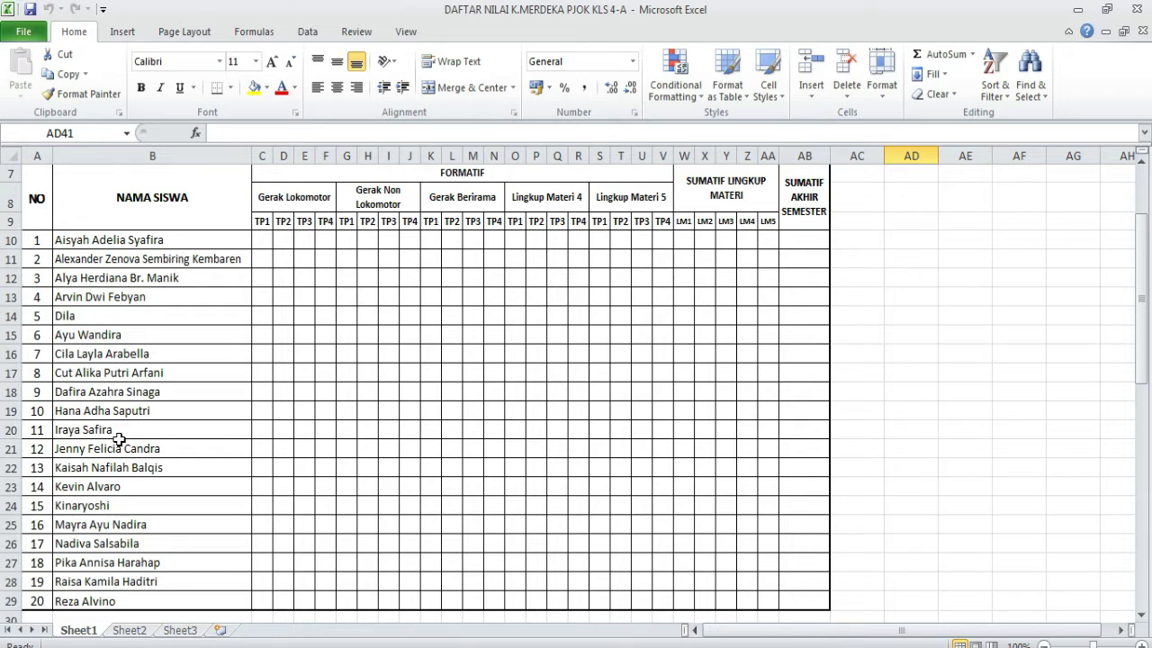
scroll(164, 453, "down", 4)
scroll(164, 453, "down", 4)
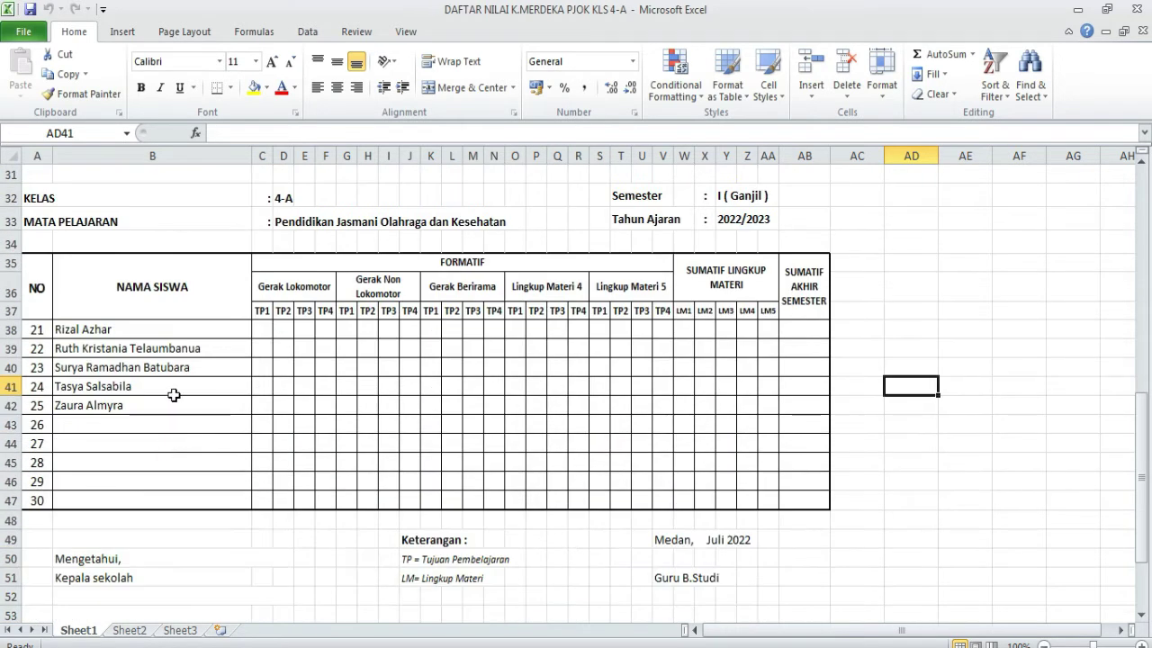
- Minimize Excel, go back to the RAPORT K.MERDEKA folder and select Penilaian Guru SD NEG 066668
left_click(1077, 13)
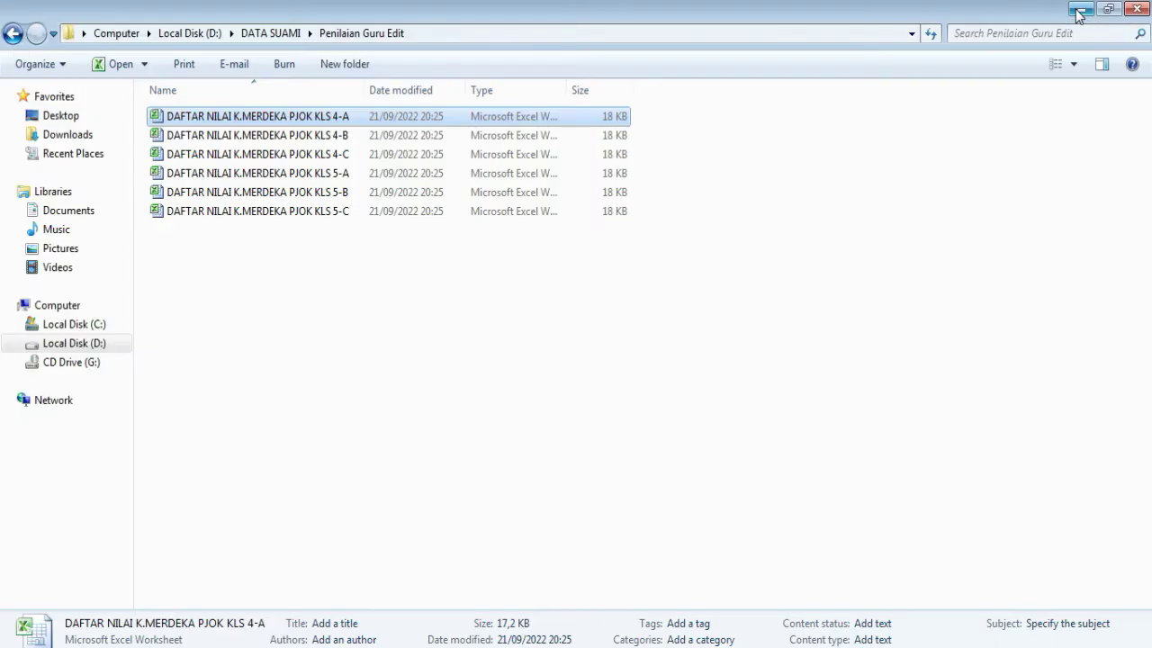
left_click(149, 643)
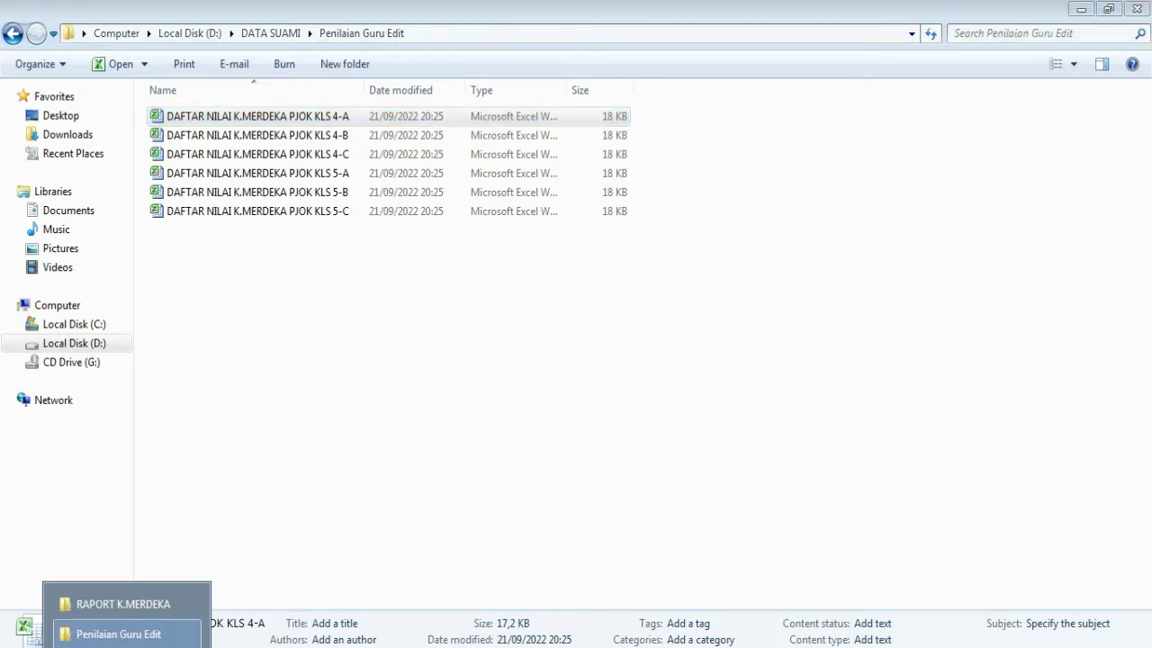
left_click(144, 604)
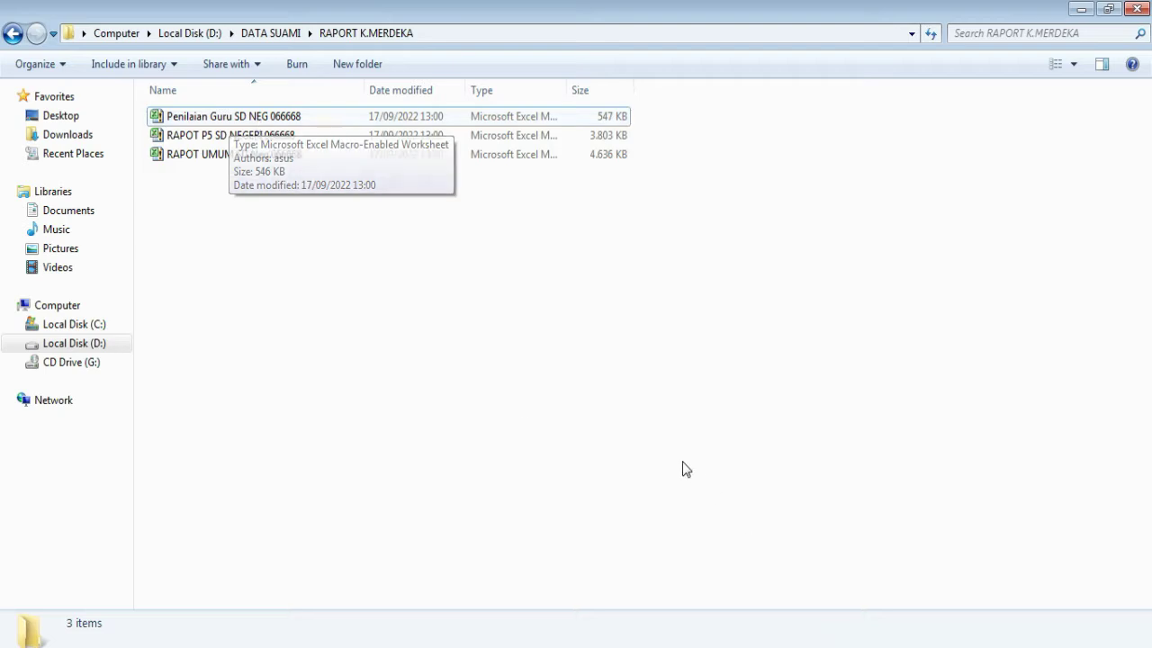
left_click(247, 118)
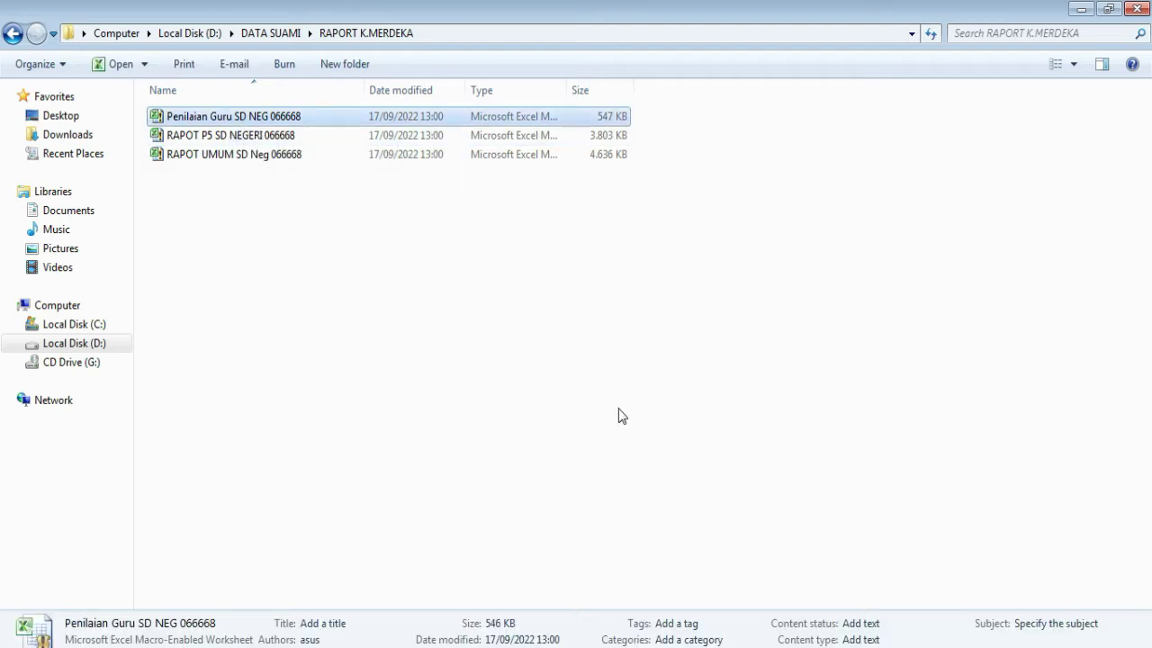
- Paste a duplicate of Penilaian Guru SD NEG 066668 and rename it PENILAIAN PJOK KELAS 4A
key("ctrl+v")
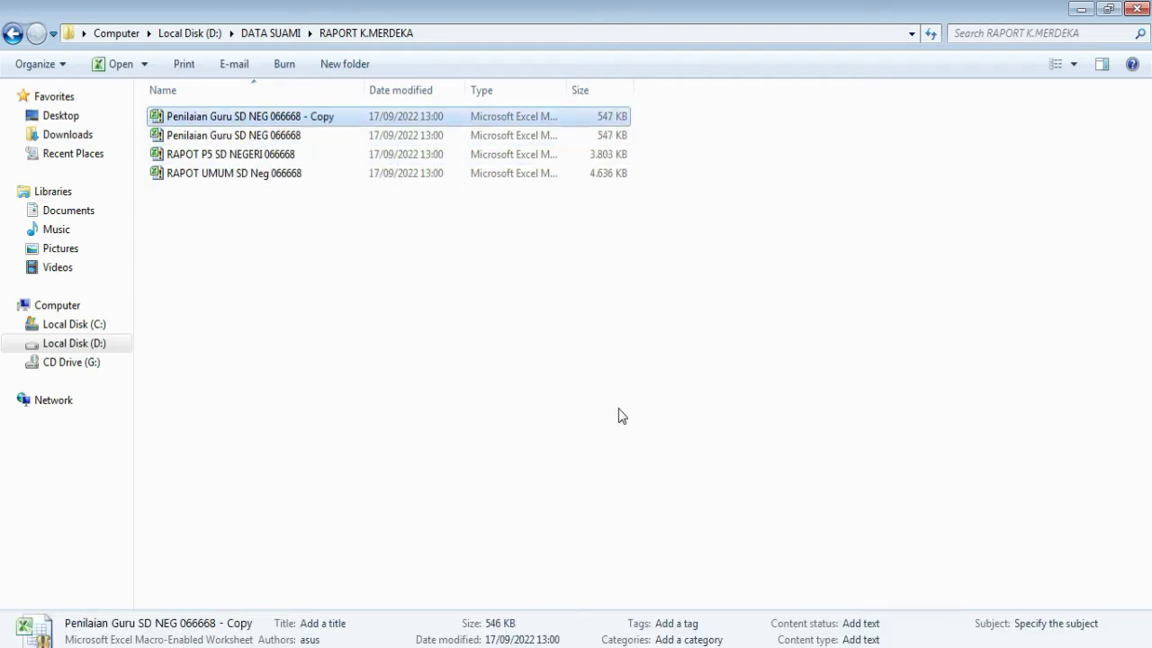
left_click(306, 116)
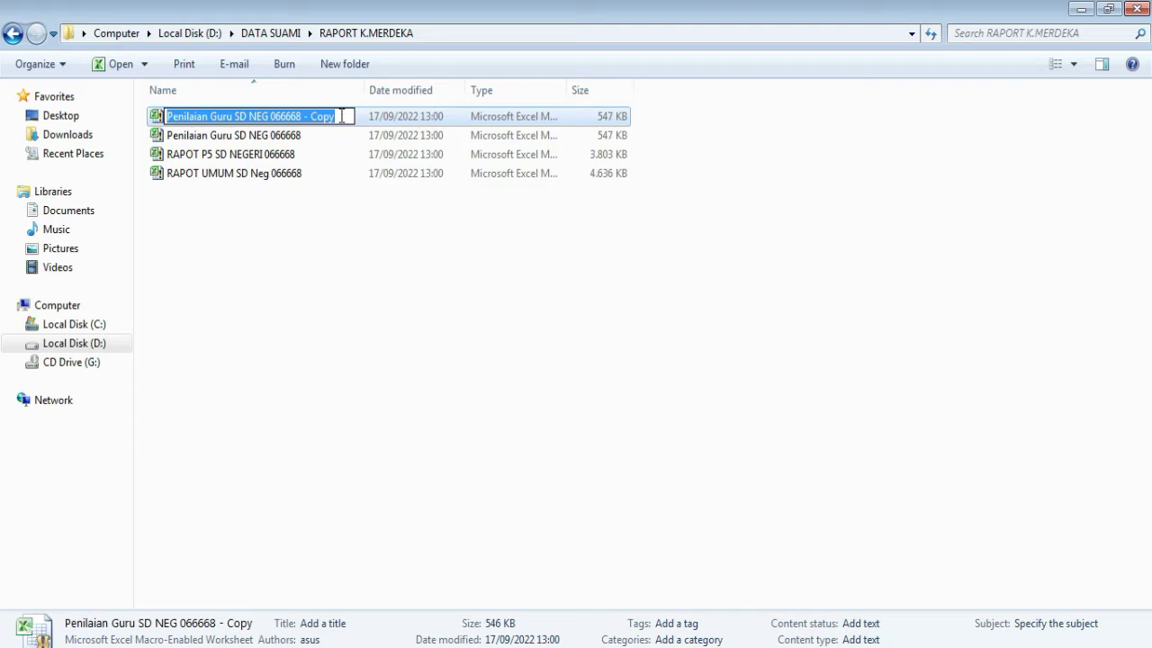
type("PEN")
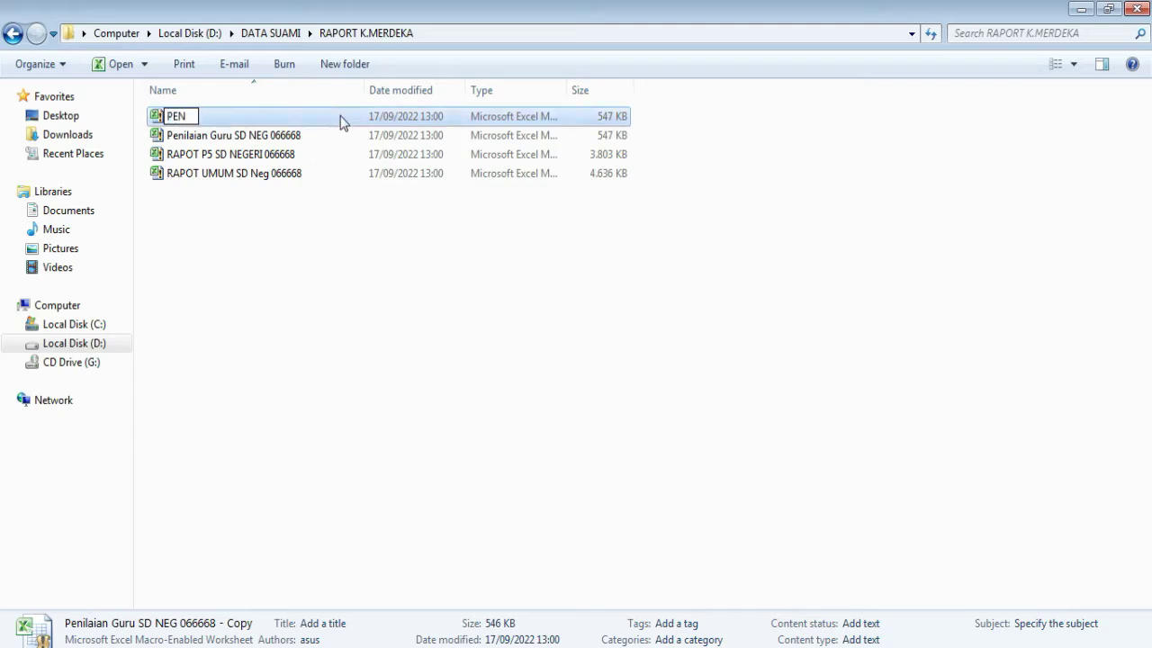
type("ILAIAN ")
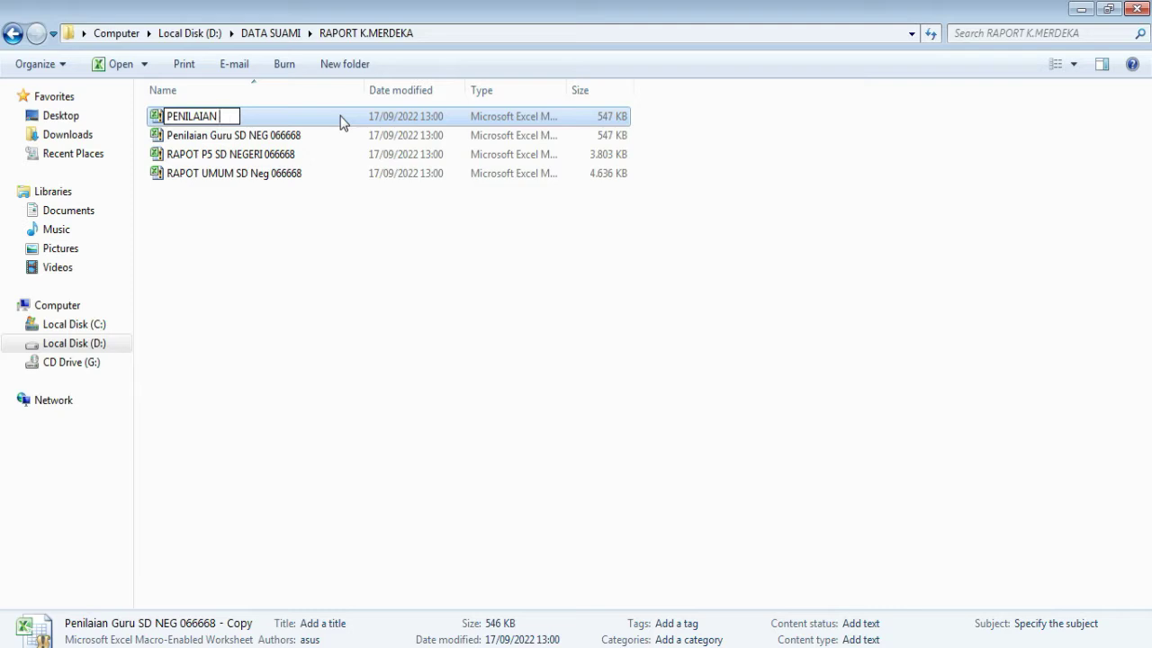
type("PJOK KE")
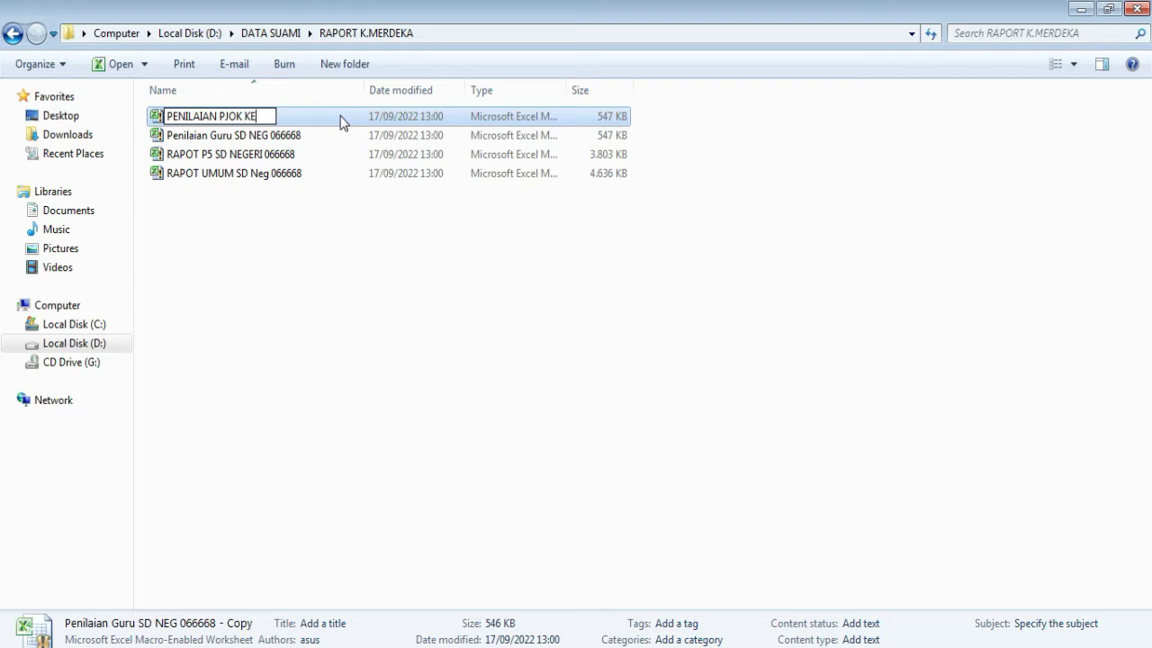
type("LAS 4A")
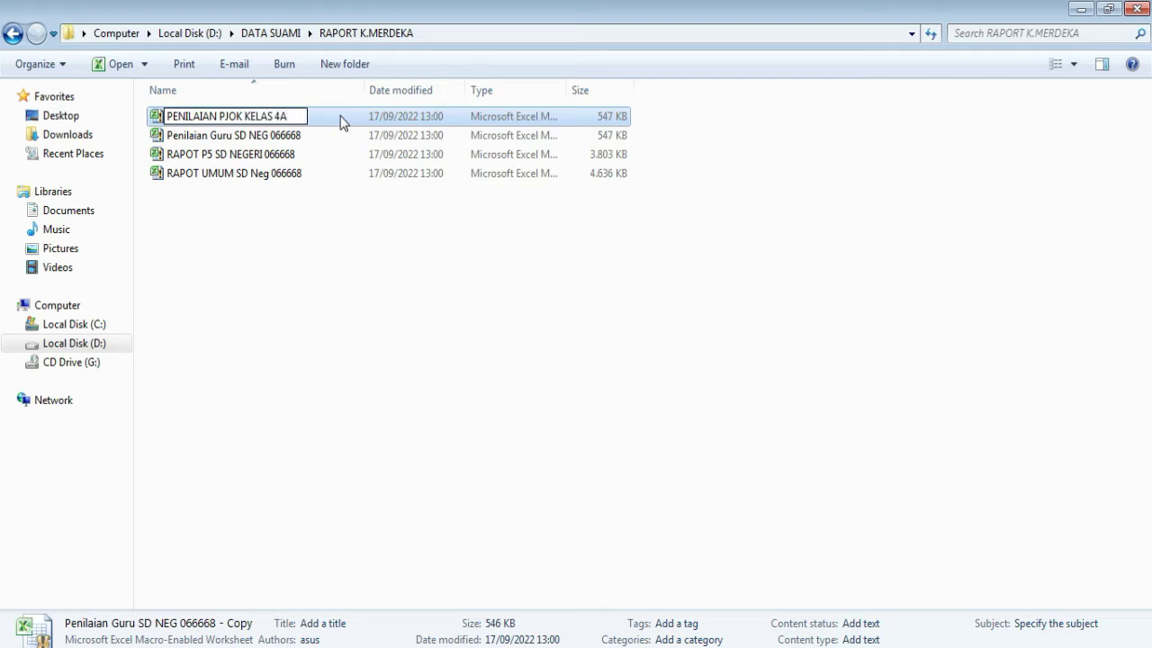
key("Return")
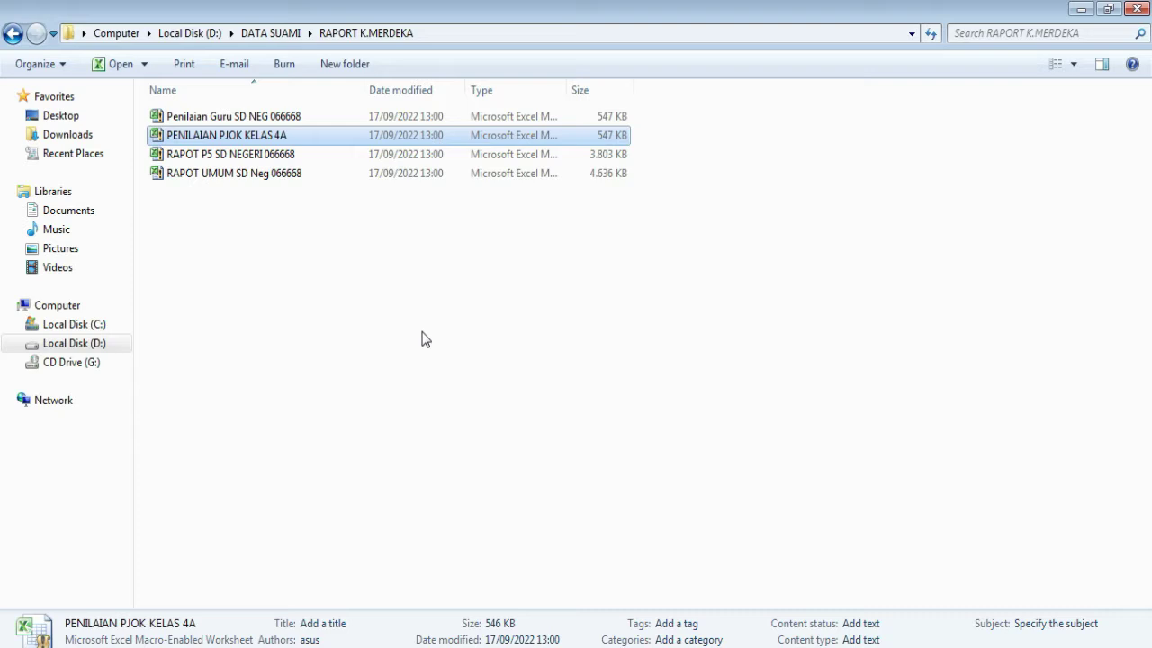
- Paste a copy of the 4A workbook and rename it PENILAIAN PJOK KELAS 4B
key("ctrl+v")
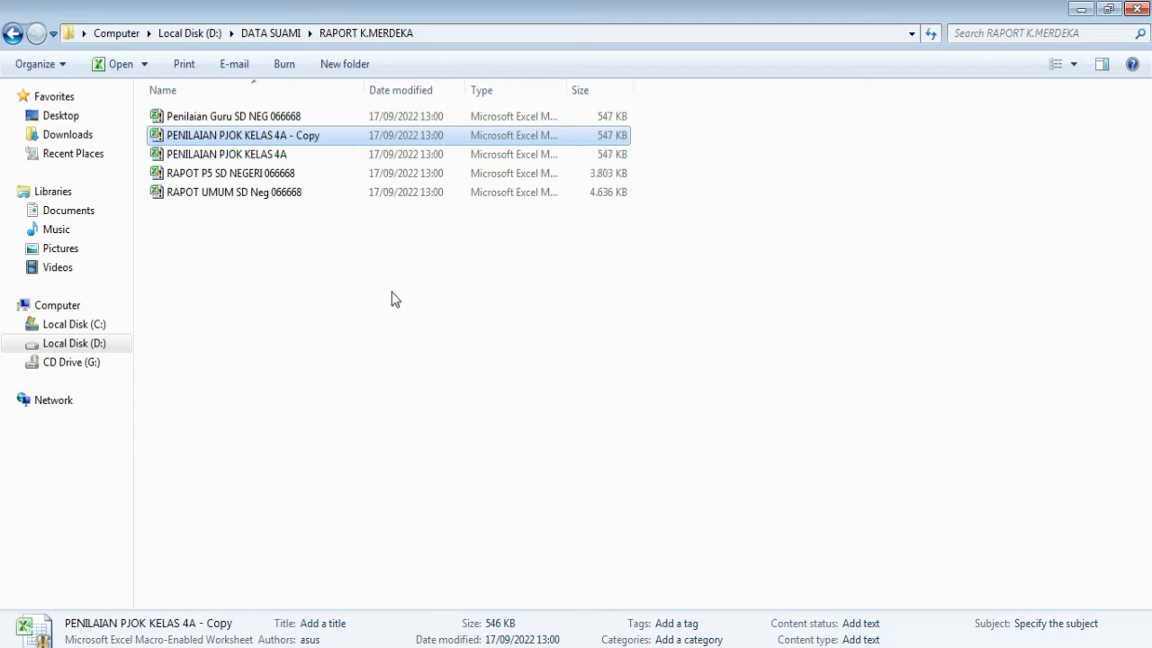
left_click(327, 138)
left_click(329, 138)
key("BackSpace")
key("BackSpace")
key("BackSpace")
key("BackSpace")
key("BackSpace")
key("BackSpace")
key("BackSpace")
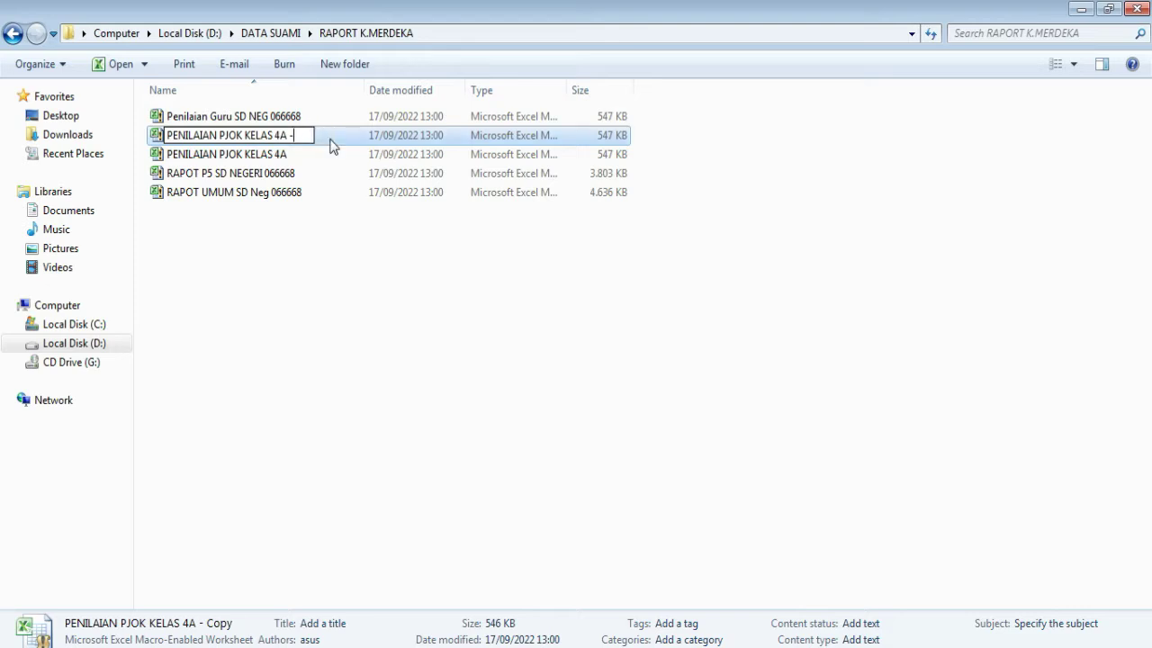
key("BackSpace")
type("B")
key("Return")
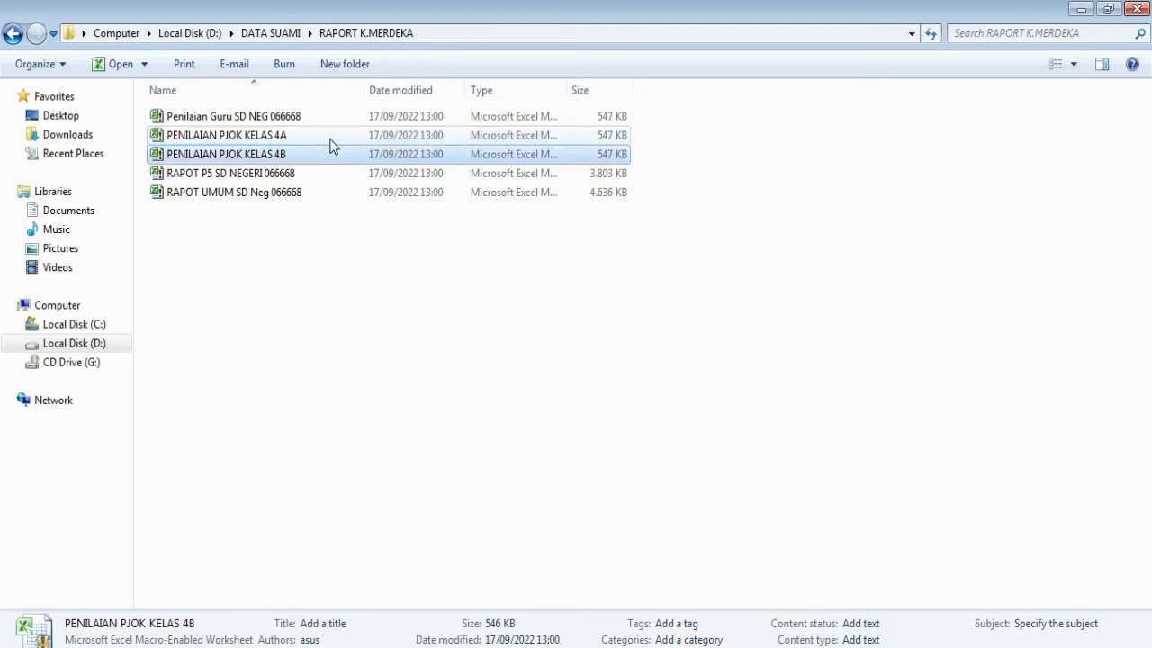
- Copy the 4B workbook, paste it, and rename the duplicate PENILAIAN PJOK KELAS 4C
key("ctrl+c")
key("ctrl+v")
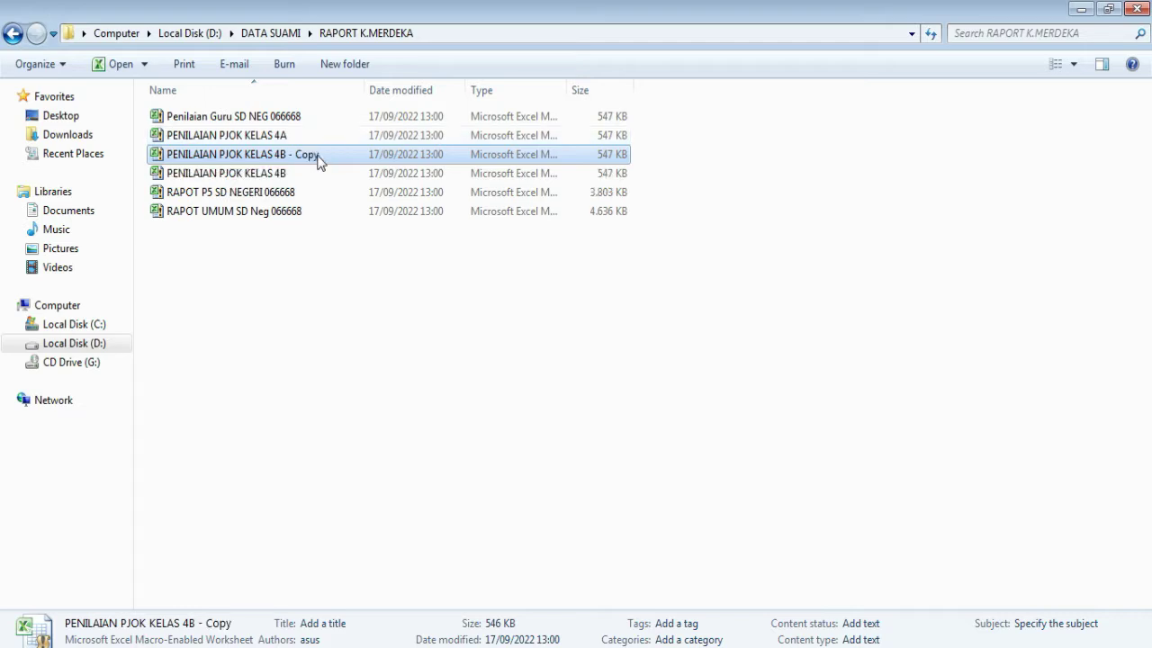
left_click(330, 157)
left_click(330, 154)
key("BackSpace")
key("BackSpace")
key("BackSpace")
key("BackSpace")
key("BackSpace")
key("BackSpace")
key("BackSpace")
key("BackSpace")
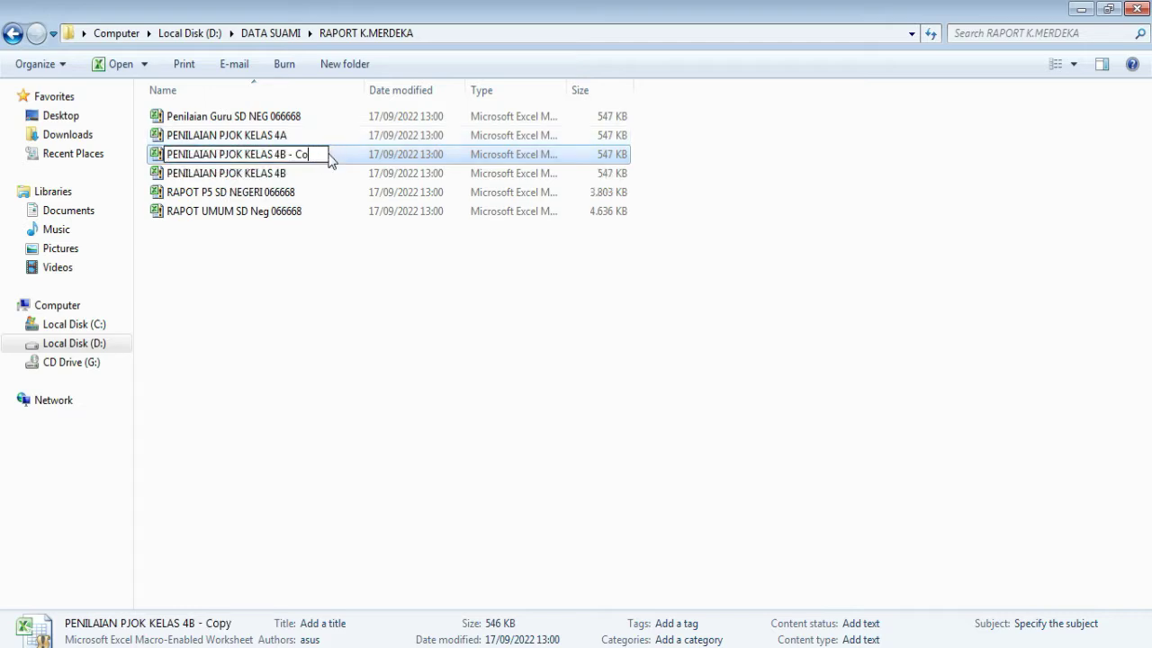
type("C")
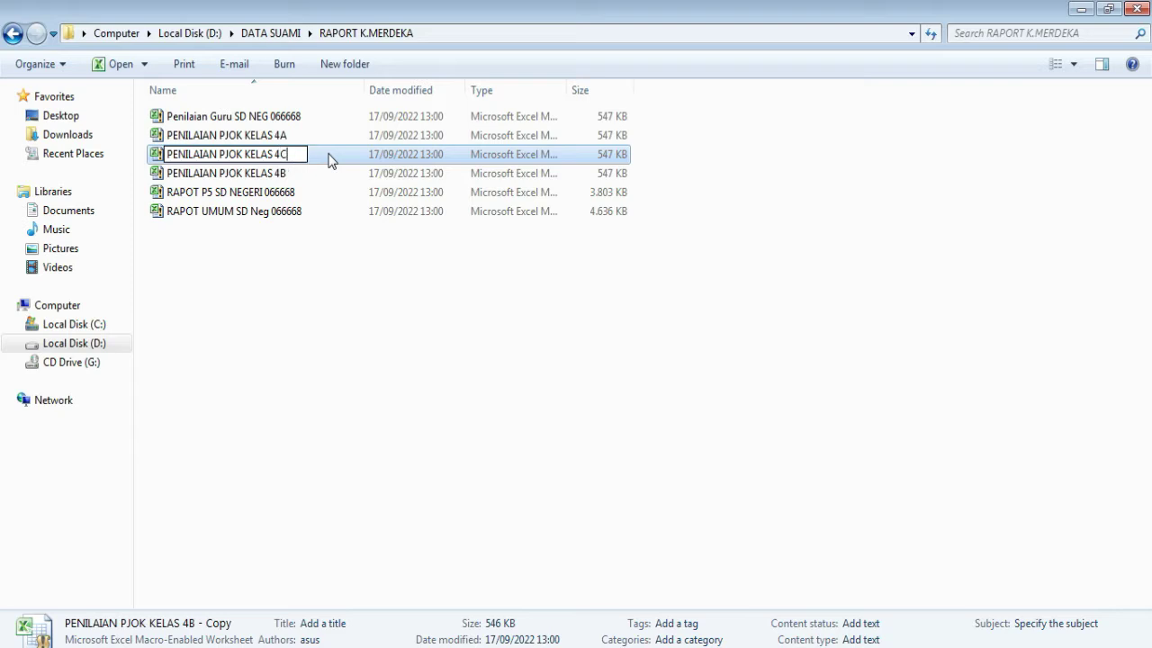
key("Return")
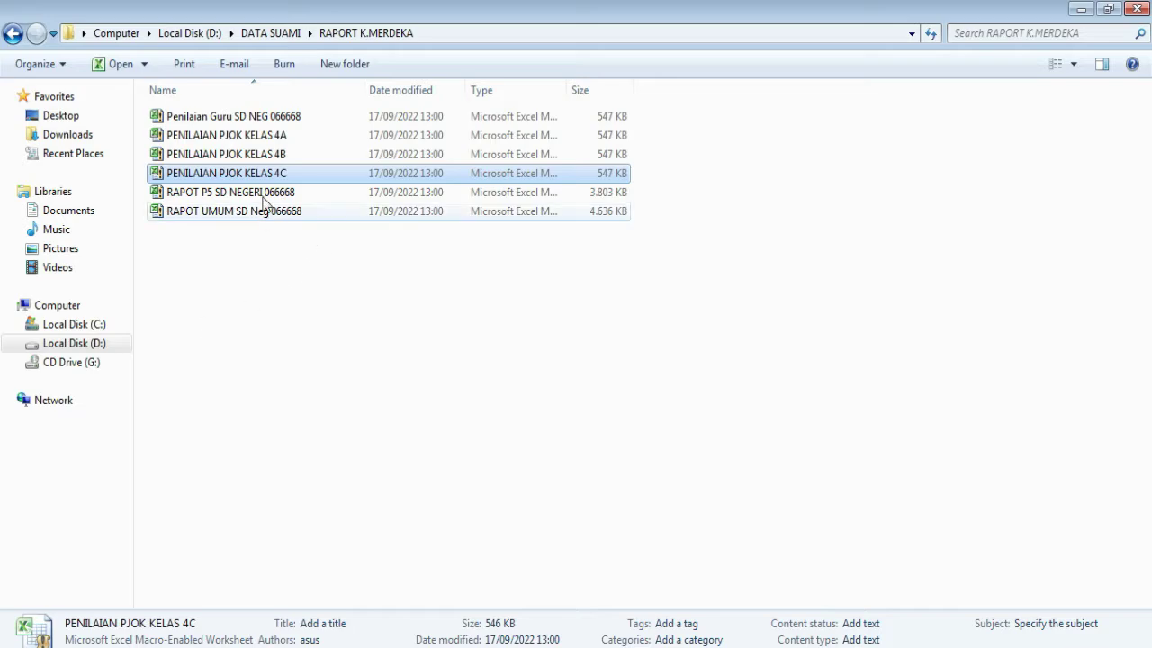
- Open PENILAIAN PJOK KELAS 4A, then enable editing and its macro content from the Security Warning bar
double_click(254, 137)
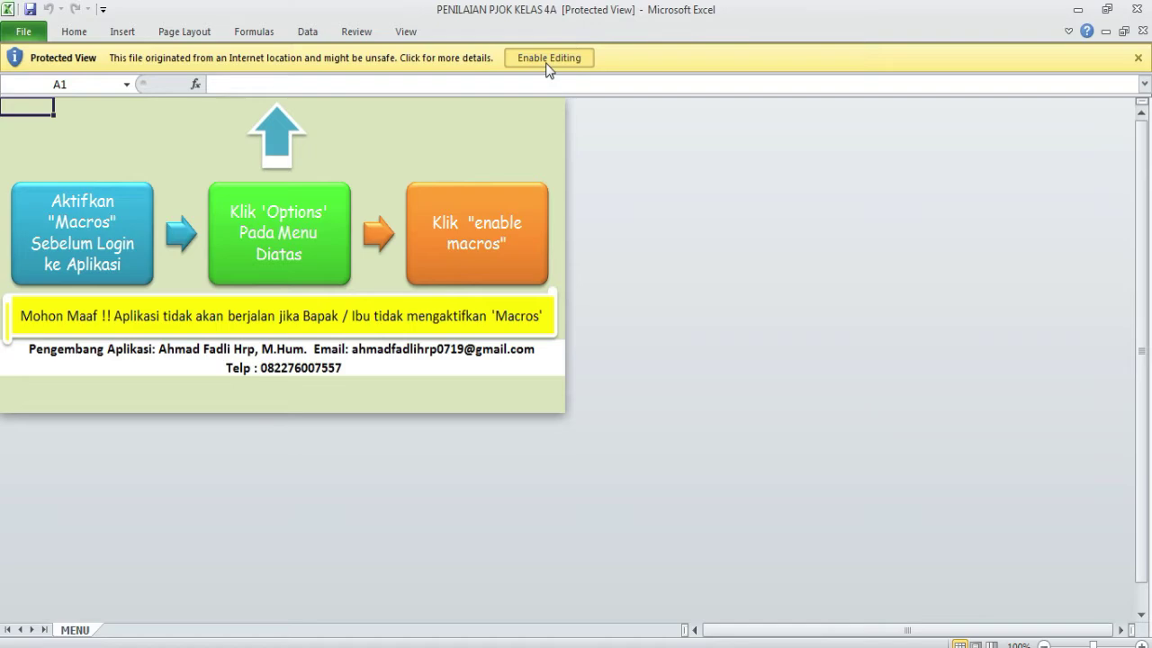
left_click(546, 63)
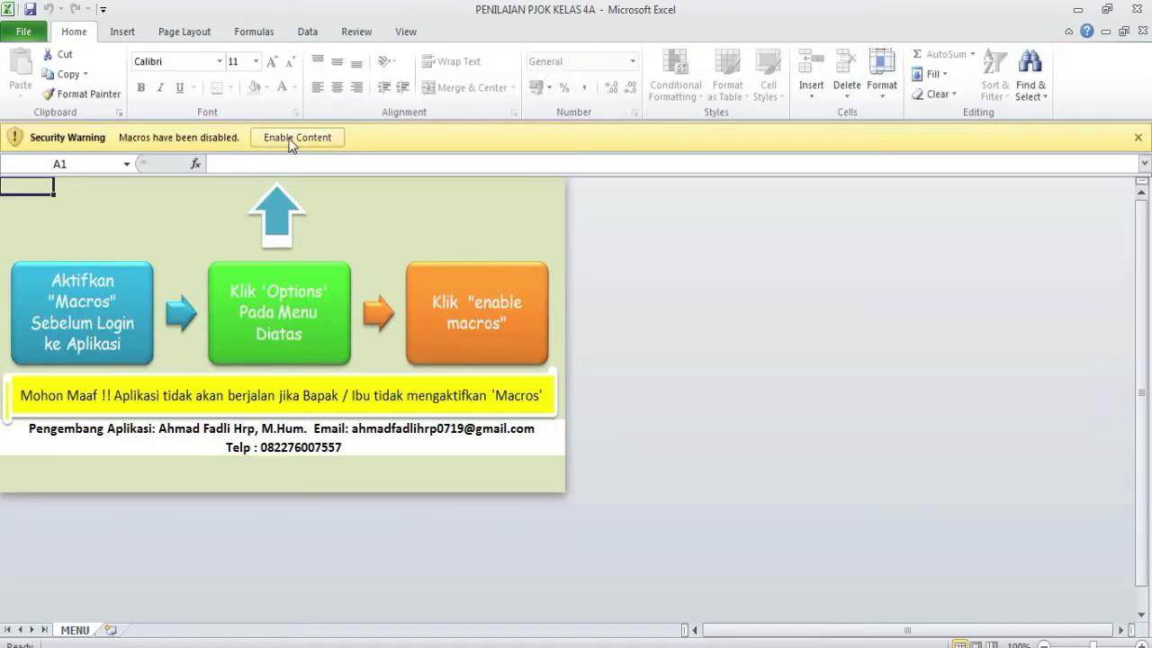
left_click(290, 139)
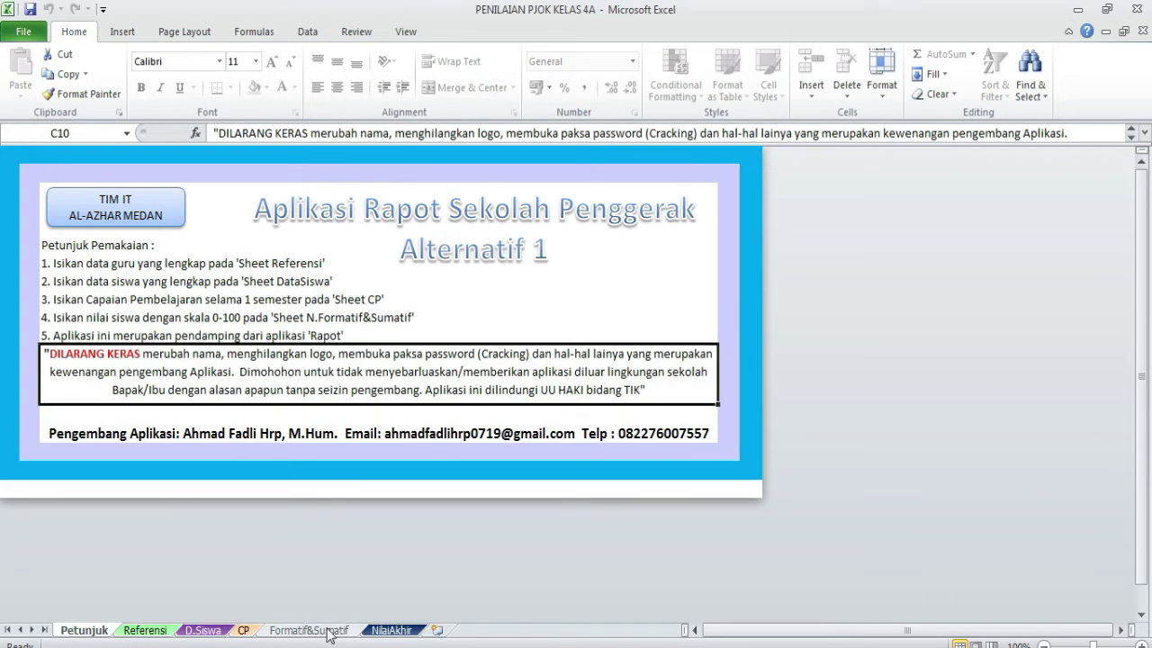
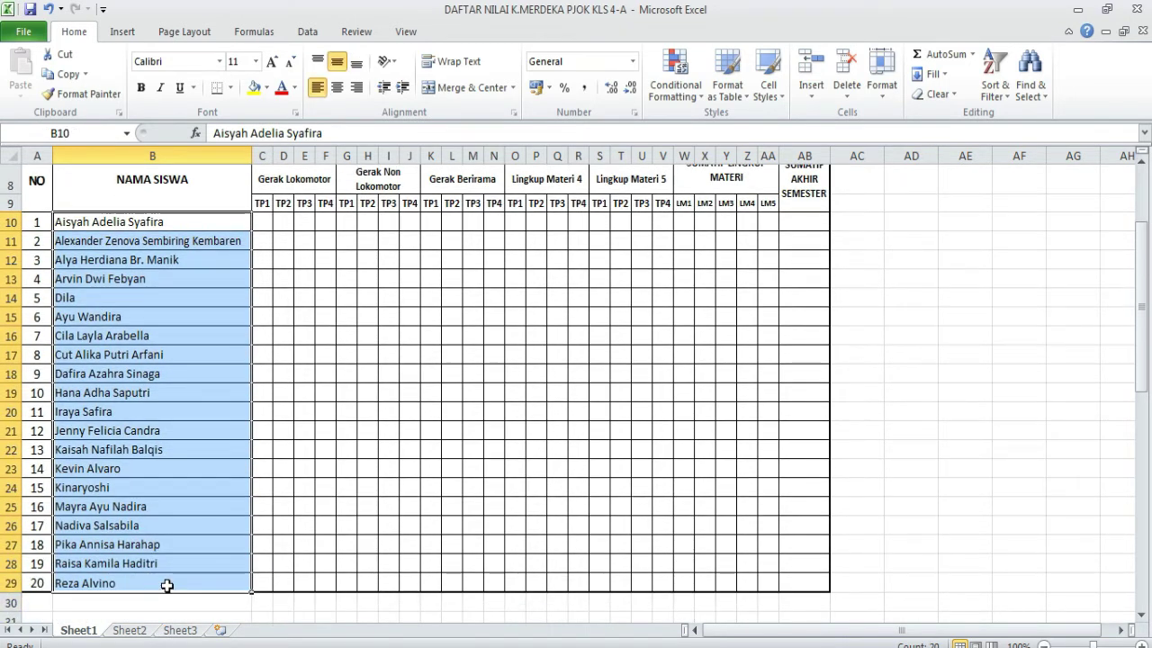
- Copy the first twenty student names from DAFTAR NILAI and paste them into C4 of D.Siswa
key("ctrl+c")
left_click(441, 647)
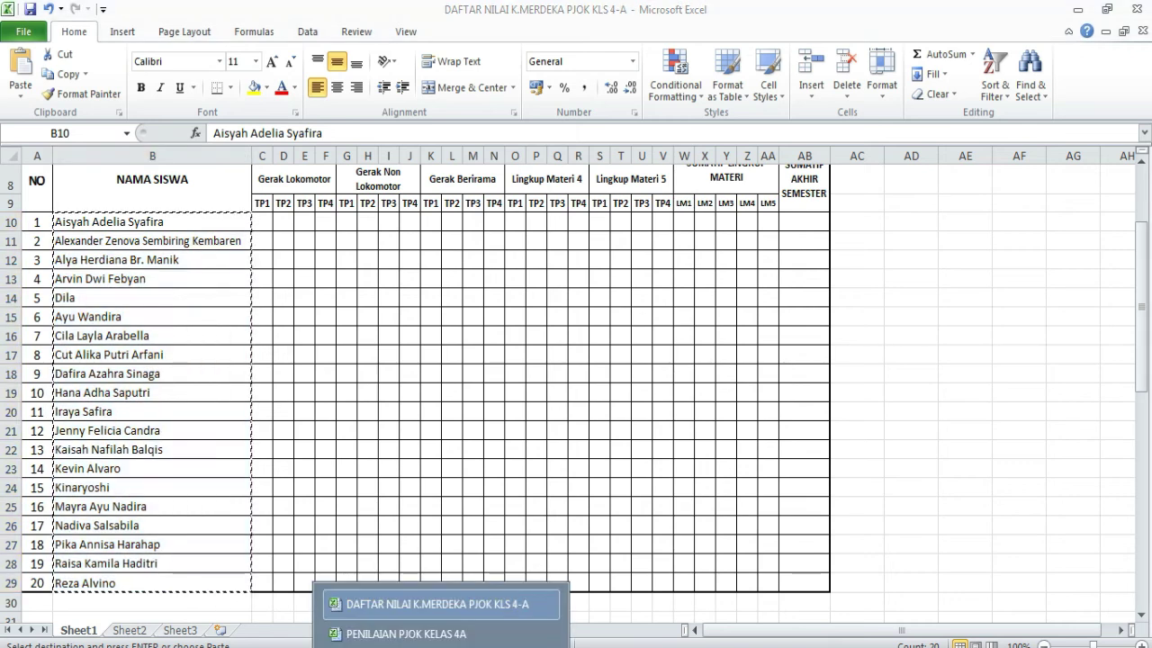
left_click(423, 634)
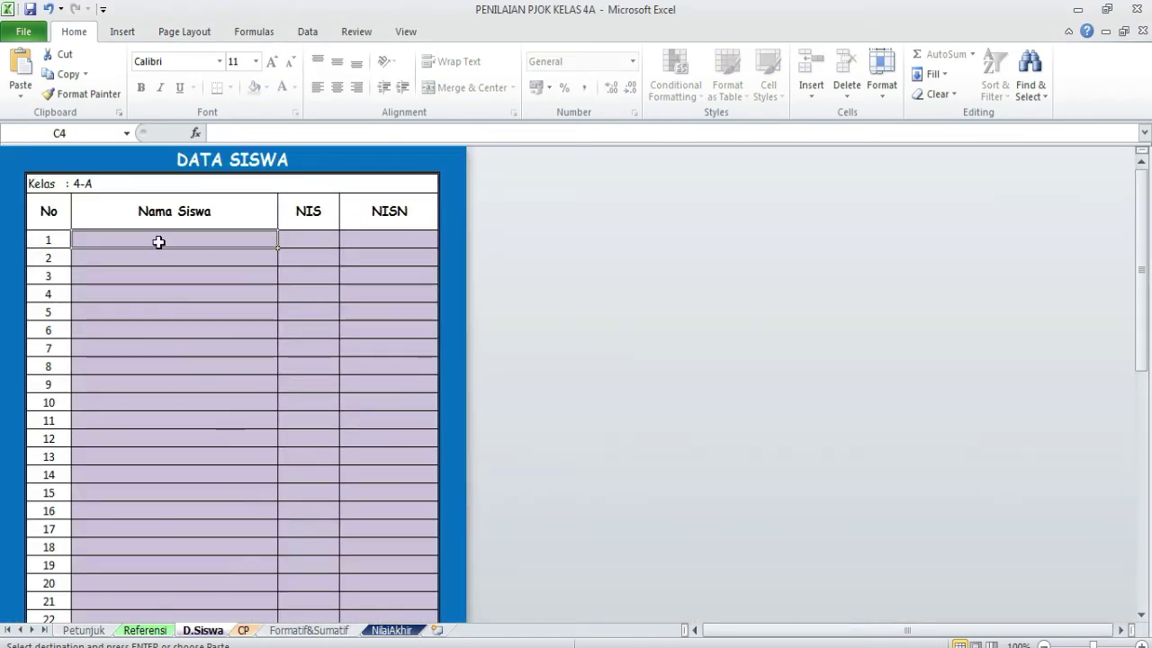
key("ctrl+v")
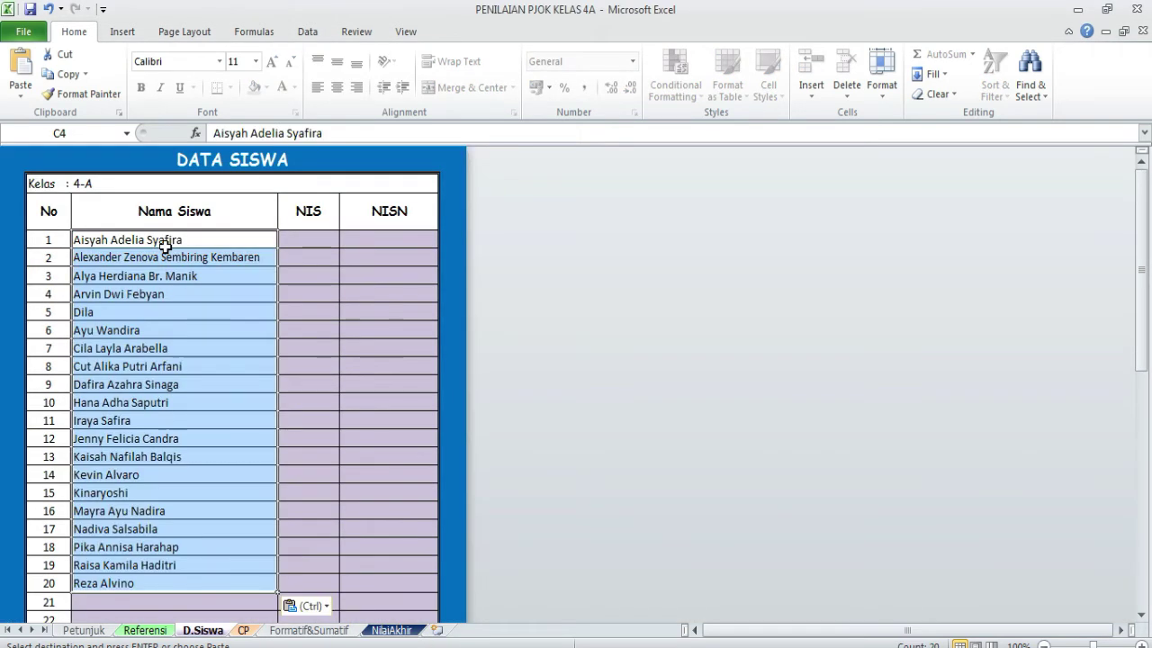
left_click(400, 645)
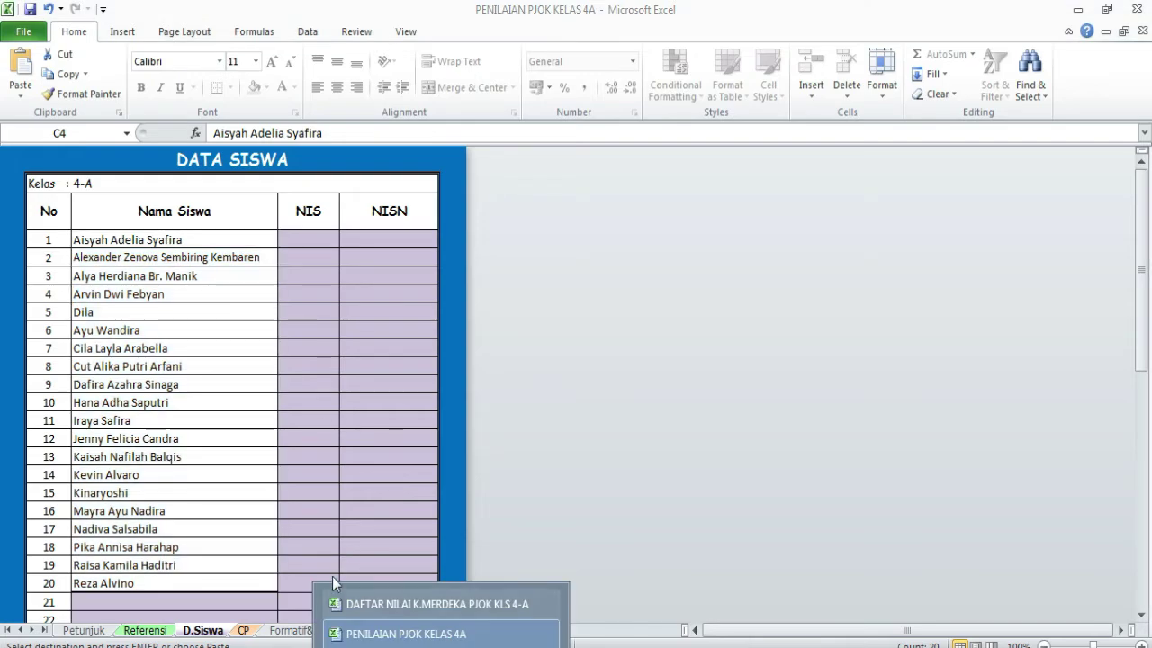
left_click(396, 601)
scroll(229, 507, "down", 5)
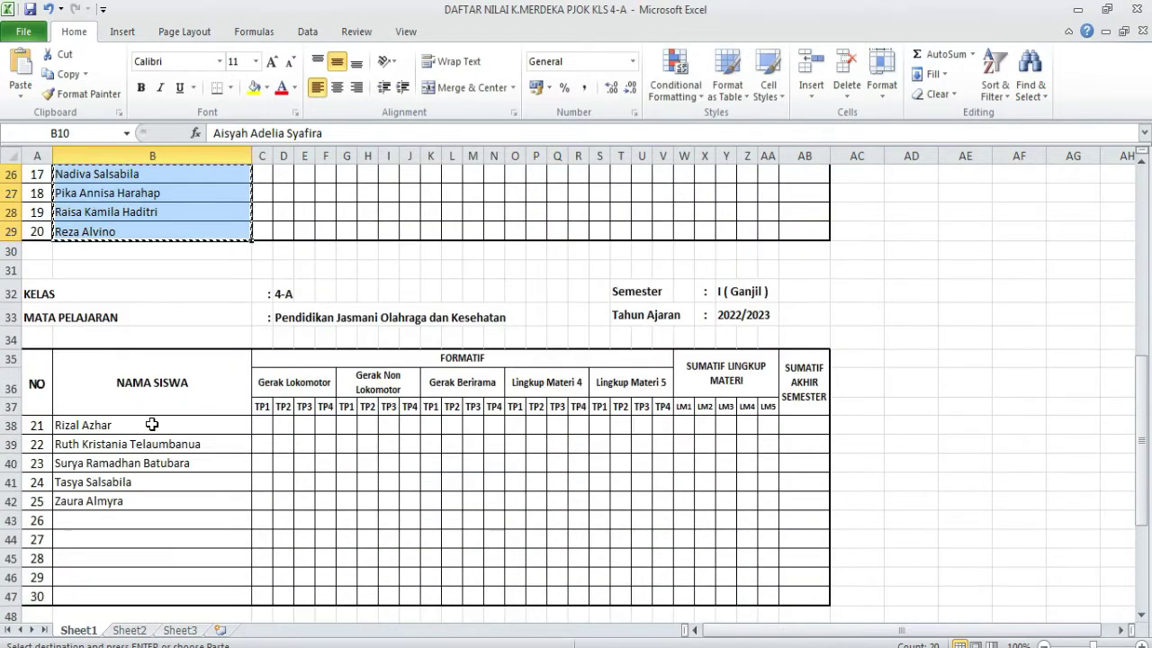
left_click_drag(154, 424, 155, 494)
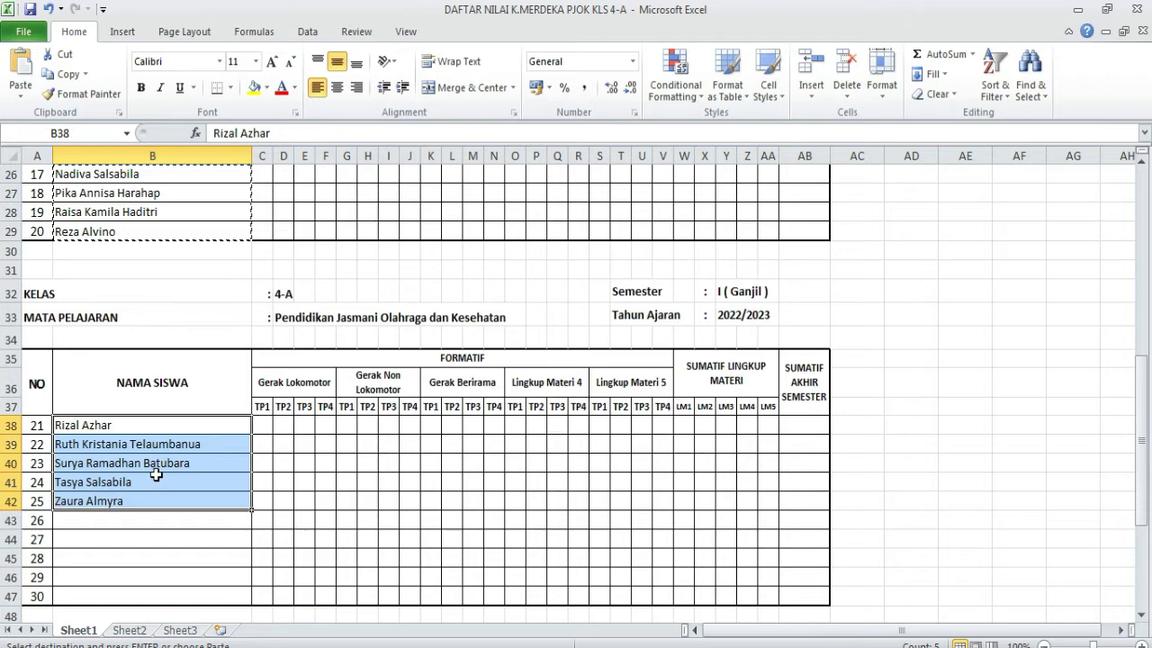
key("ctrl+c")
left_click(399, 645)
left_click(405, 634)
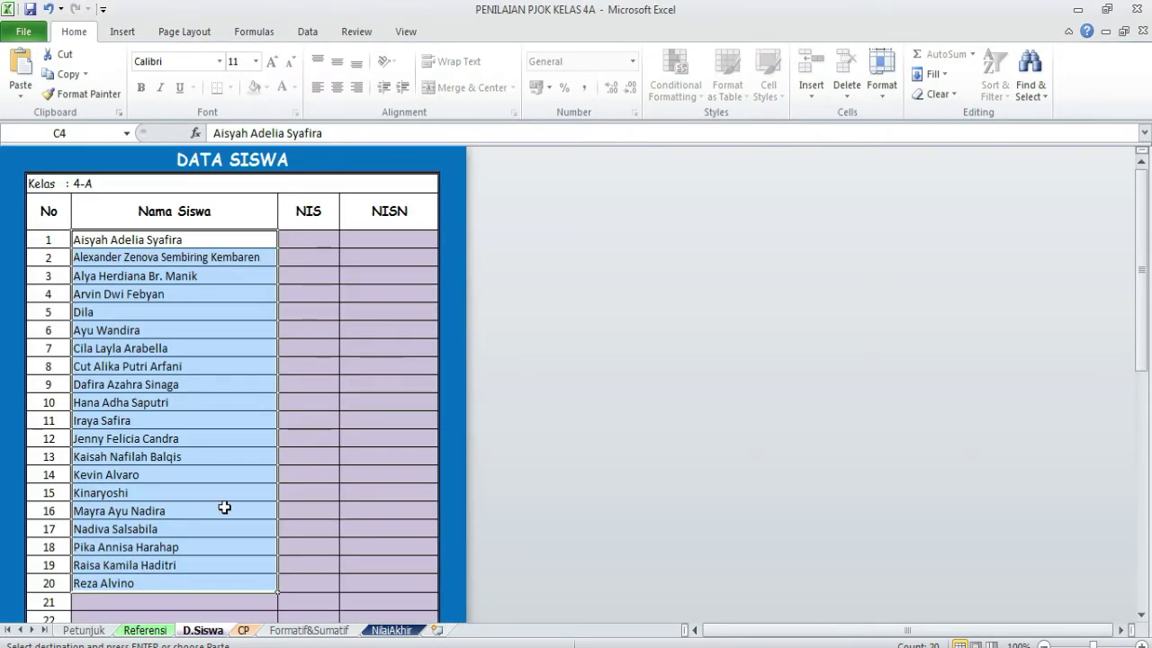
scroll(224, 507, "down", 5)
left_click(106, 248)
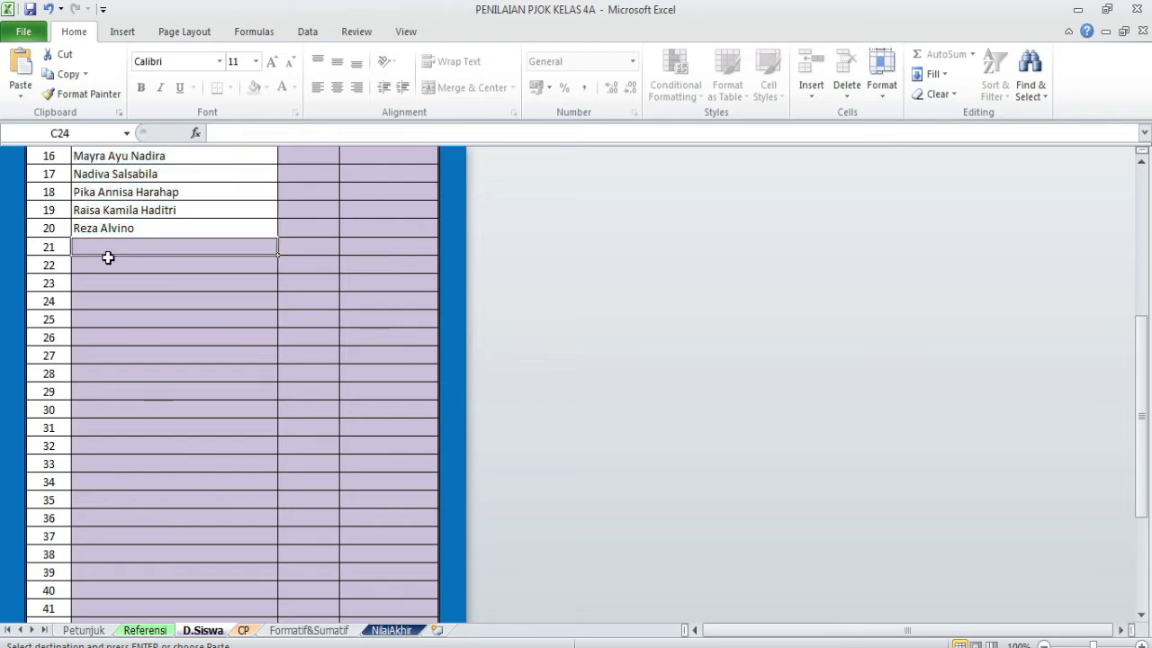
key("ctrl+v")
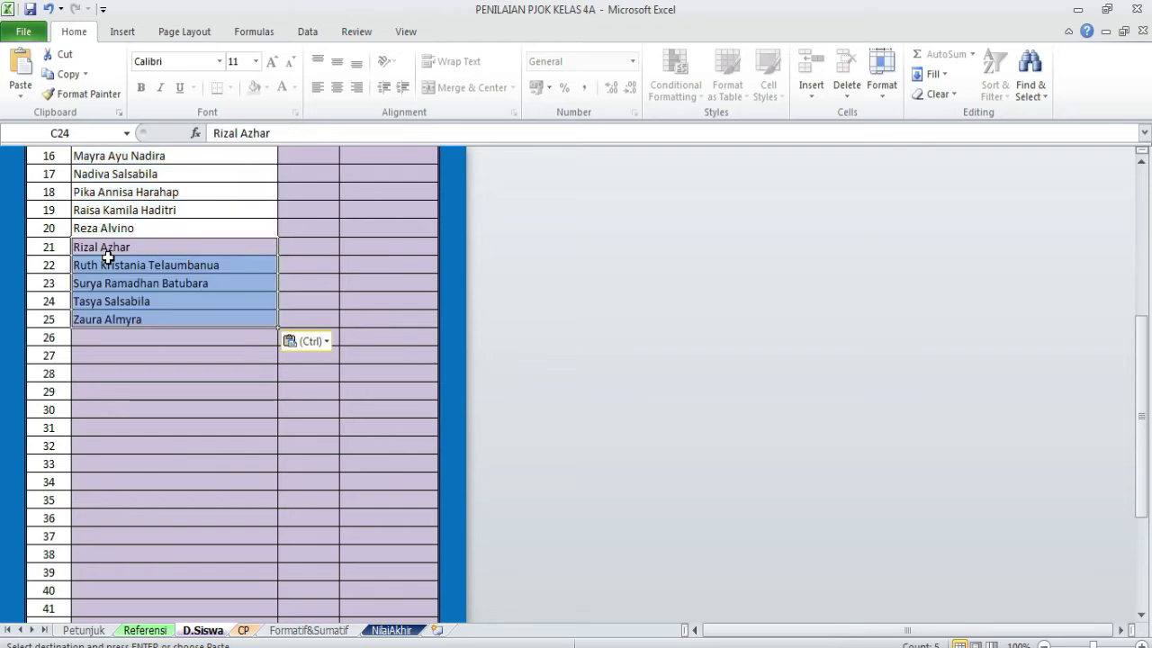
left_click(255, 352)
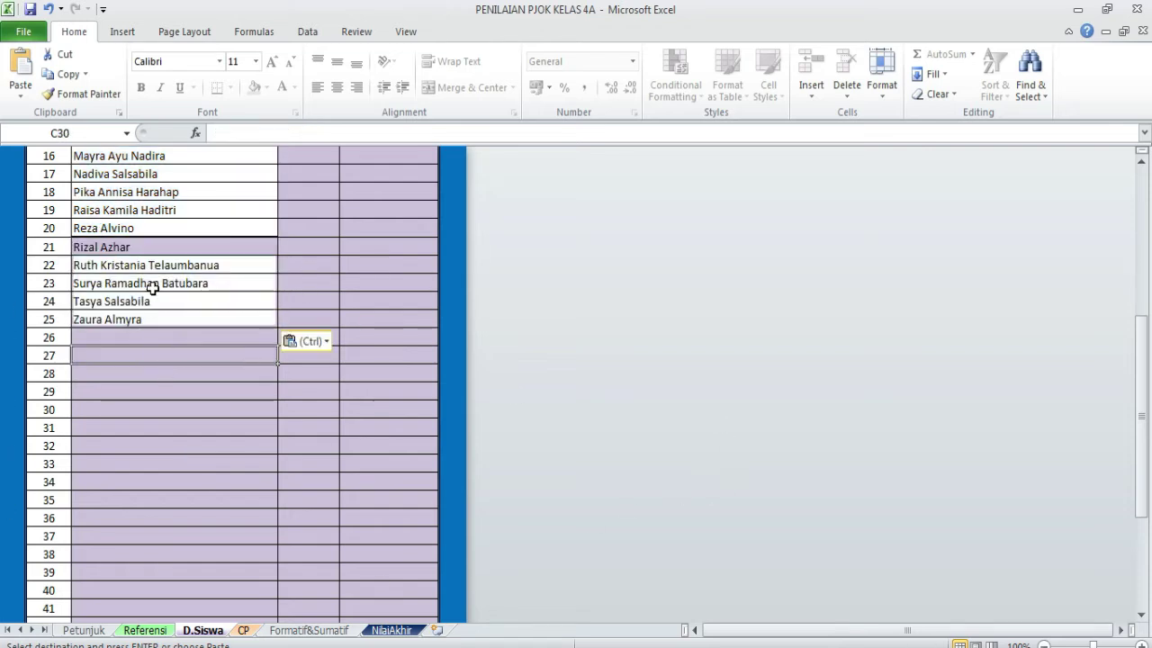
left_click(159, 291)
left_click(164, 206)
left_click(175, 249)
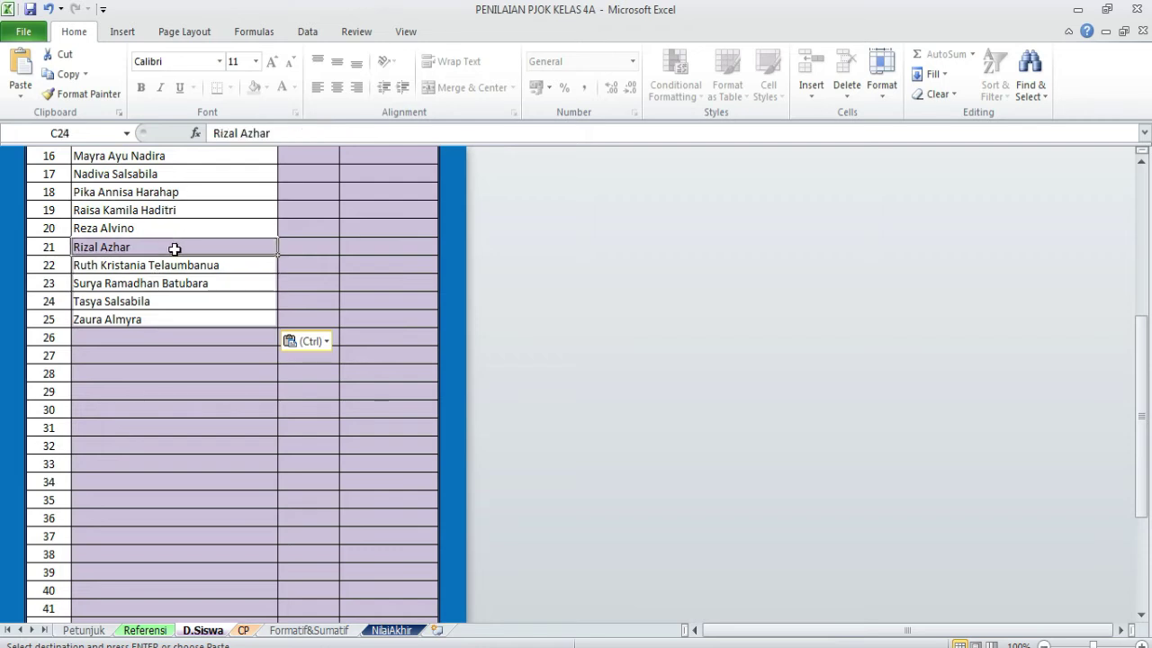
type("r")
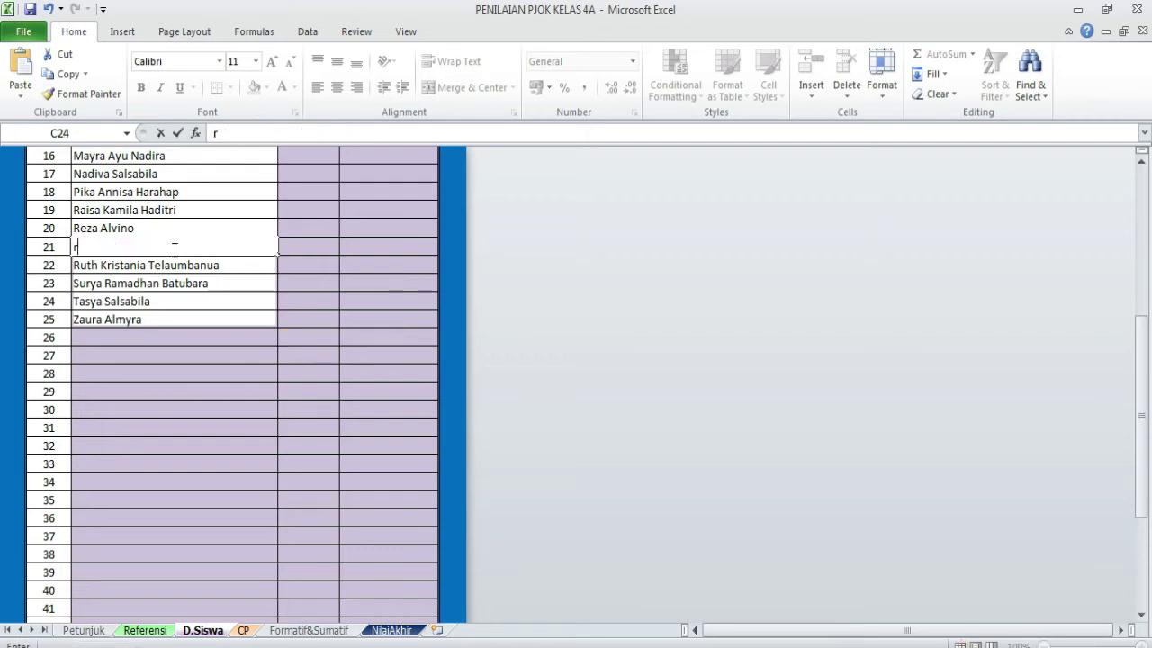
key("BackSpace")
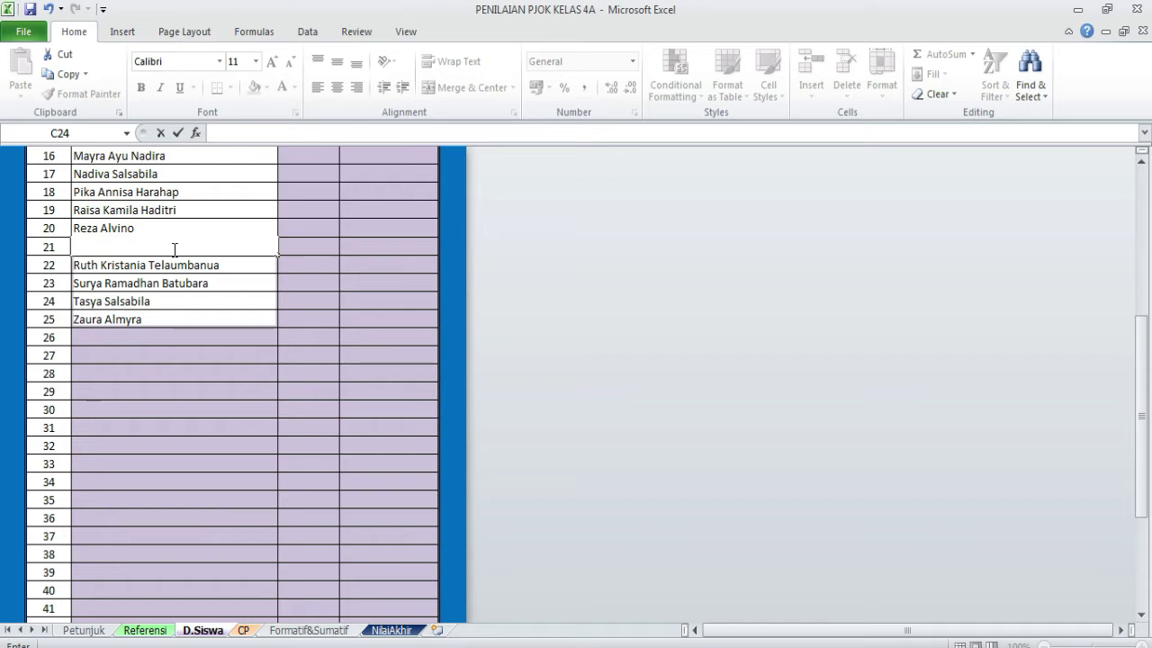
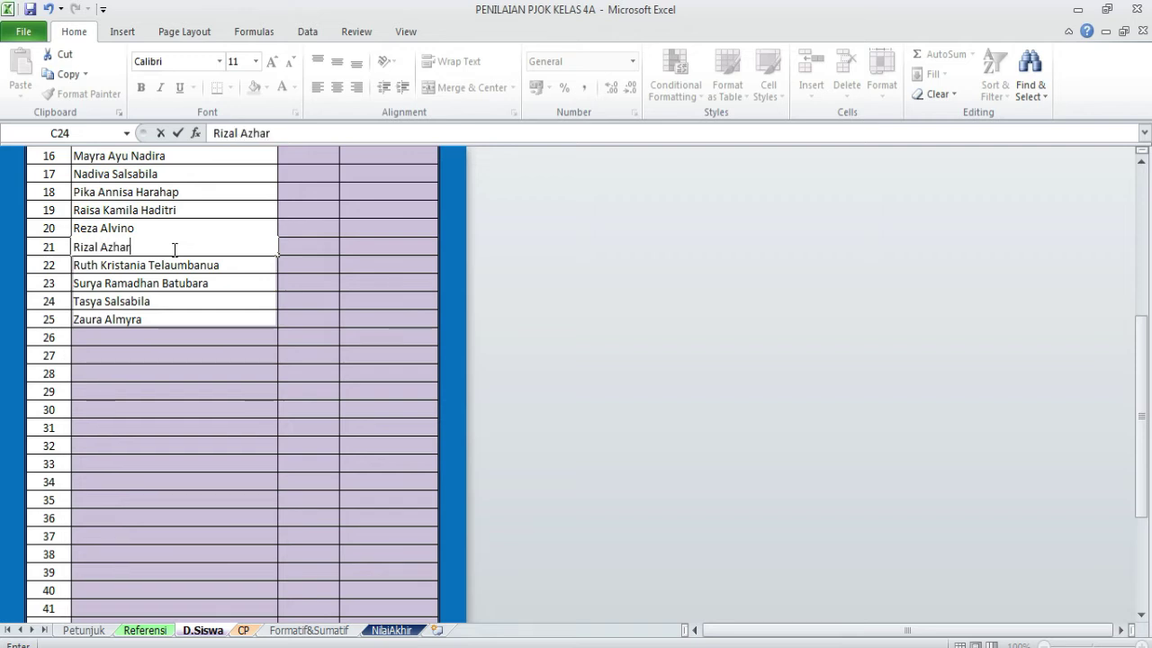
left_click(302, 421)
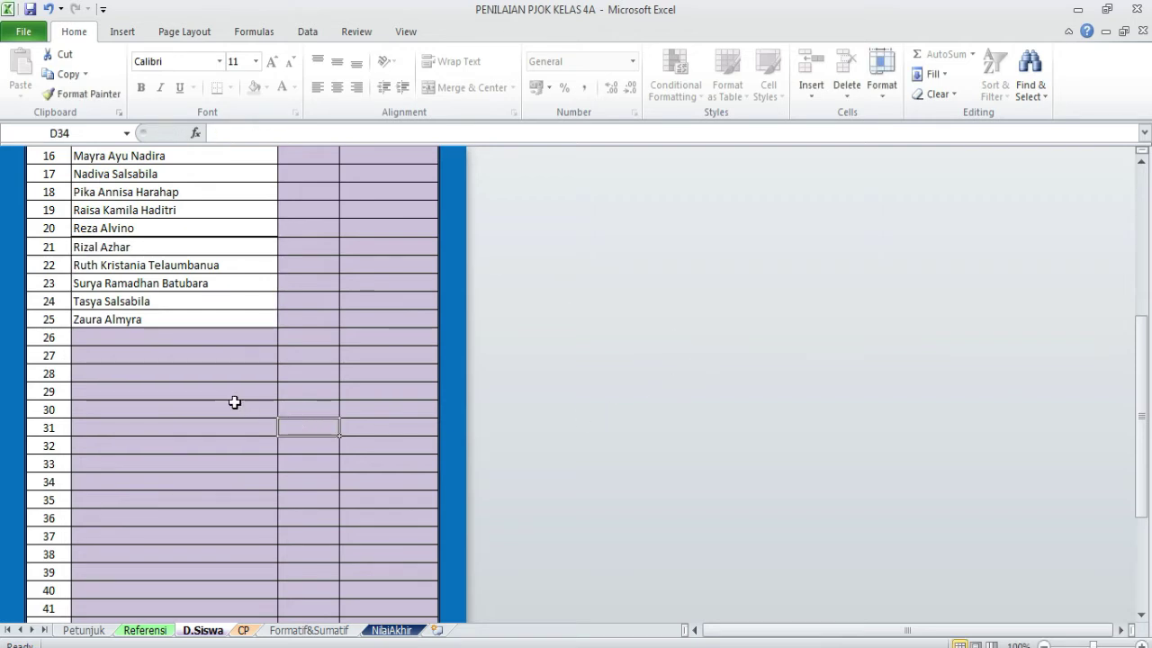
scroll(234, 396, "up", 5)
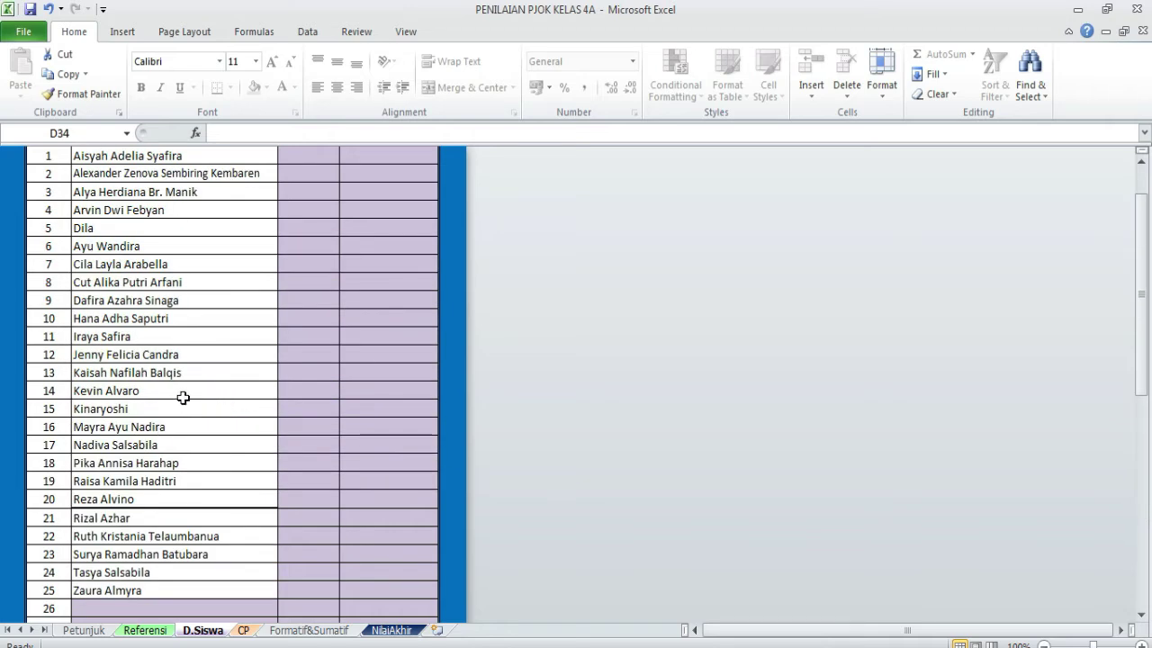
scroll(146, 490, "up", 1)
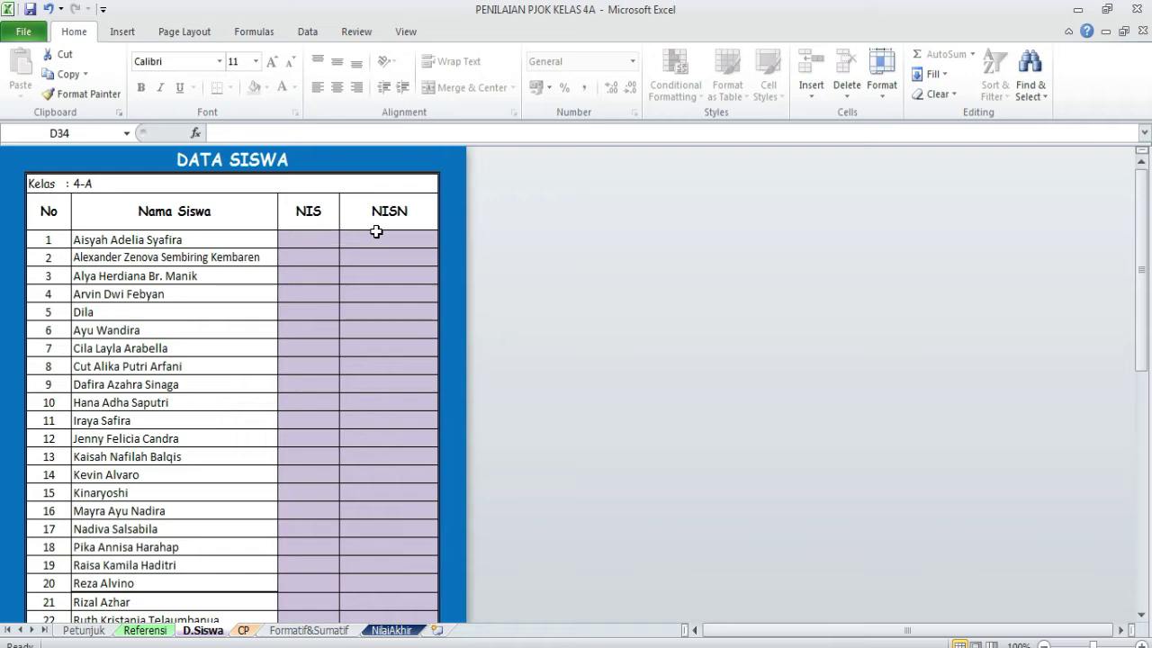
scroll(331, 336, "down", 1)
scroll(331, 336, "down", 4)
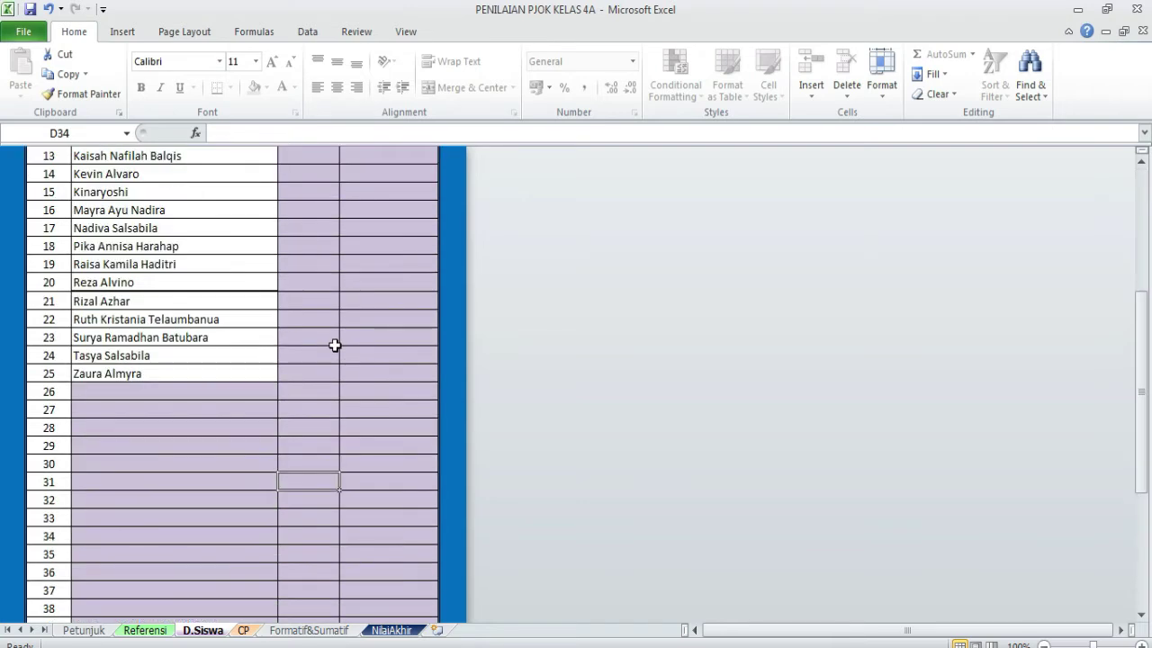
scroll(333, 342, "up", 1)
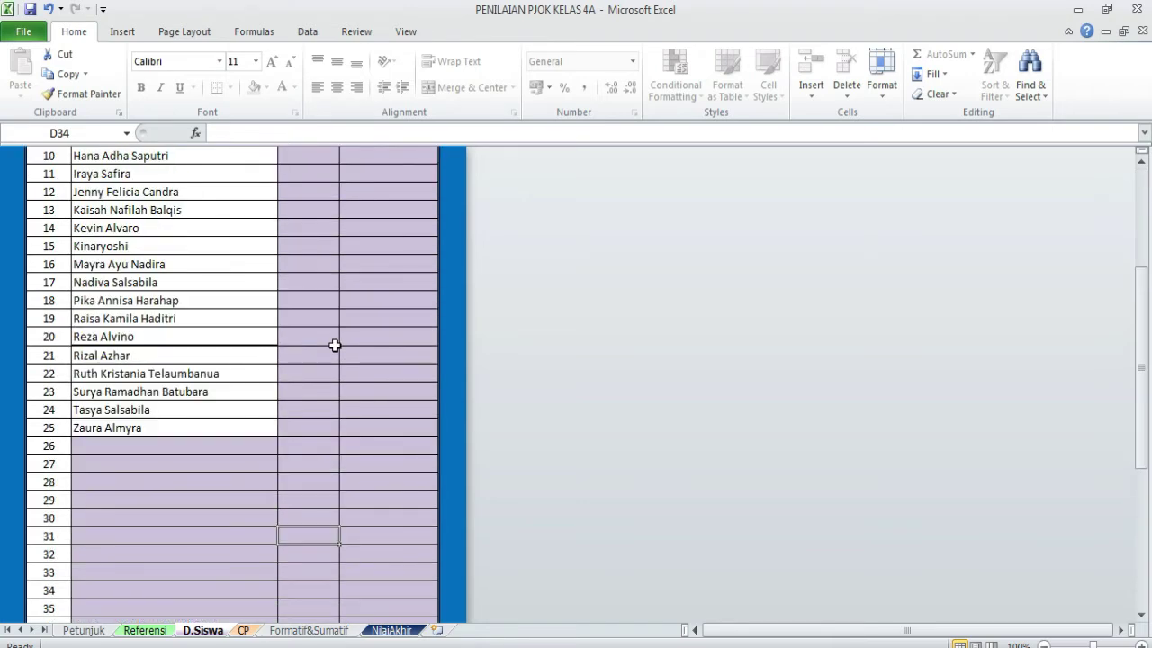
left_click(170, 341)
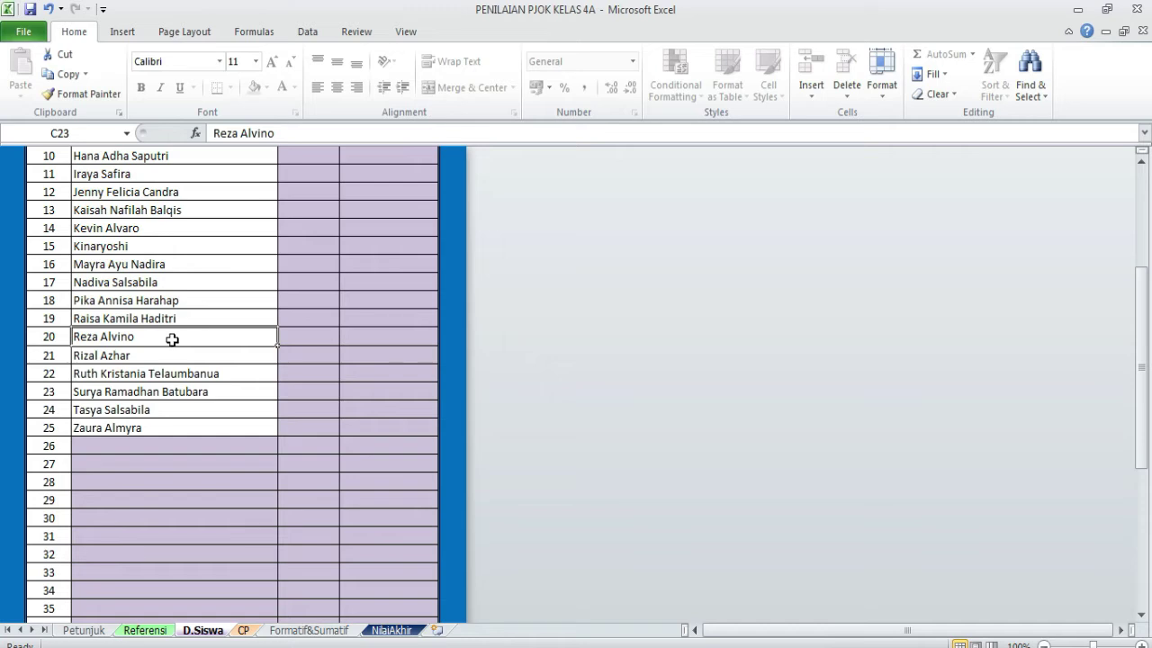
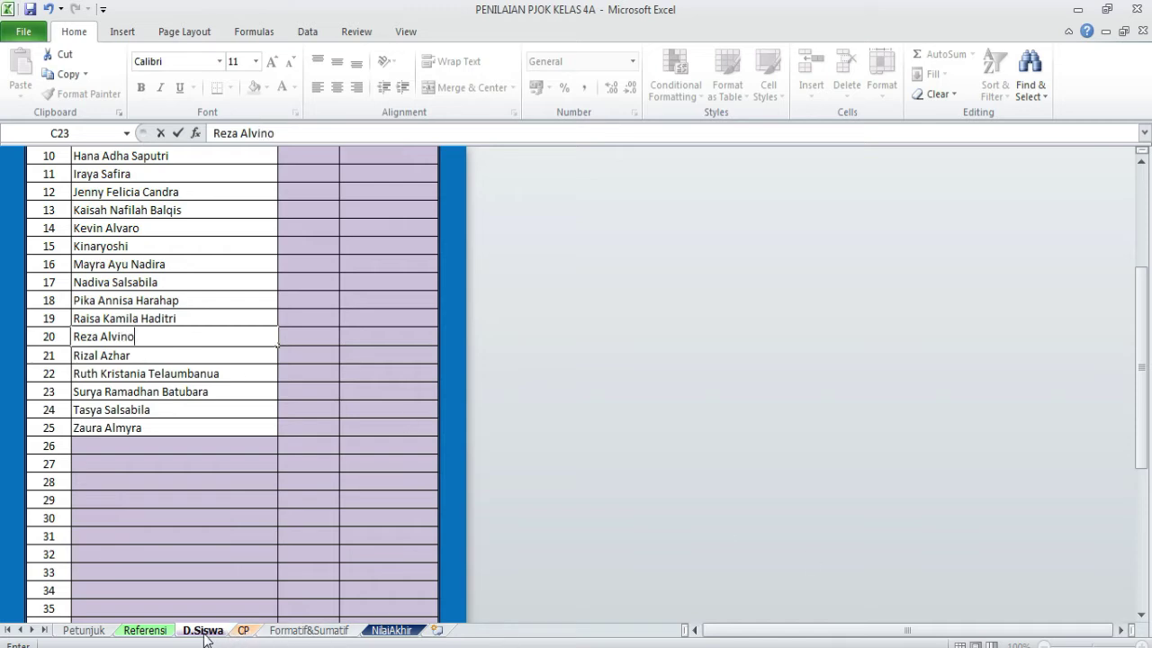
left_click(329, 488)
scroll(430, 426, "up", 1)
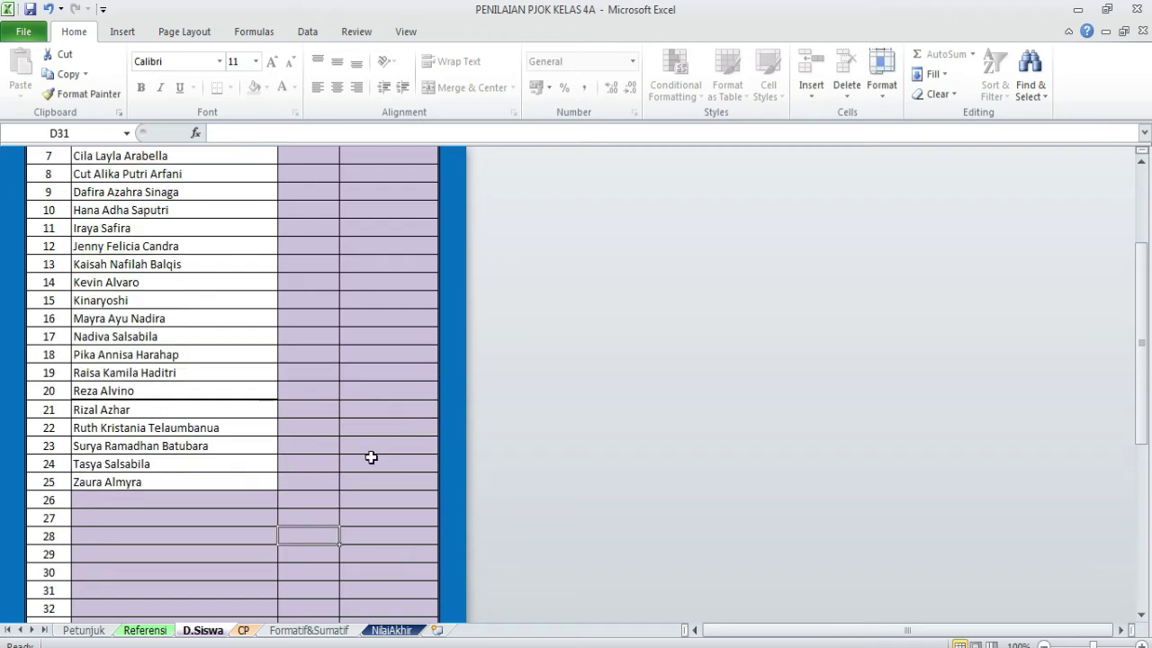
scroll(297, 495, "down", 1)
left_click(244, 631)
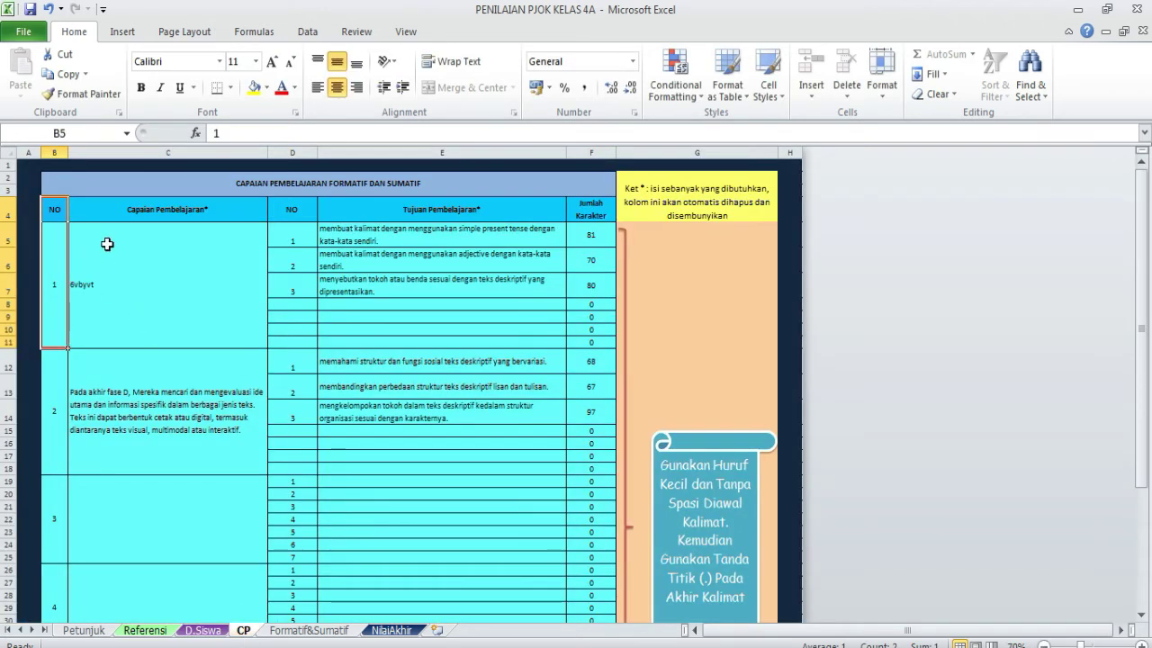
- Clear the old learning outcome and objective text in rows 5–18 of the CP sheet
left_click_drag(106, 244, 537, 443)
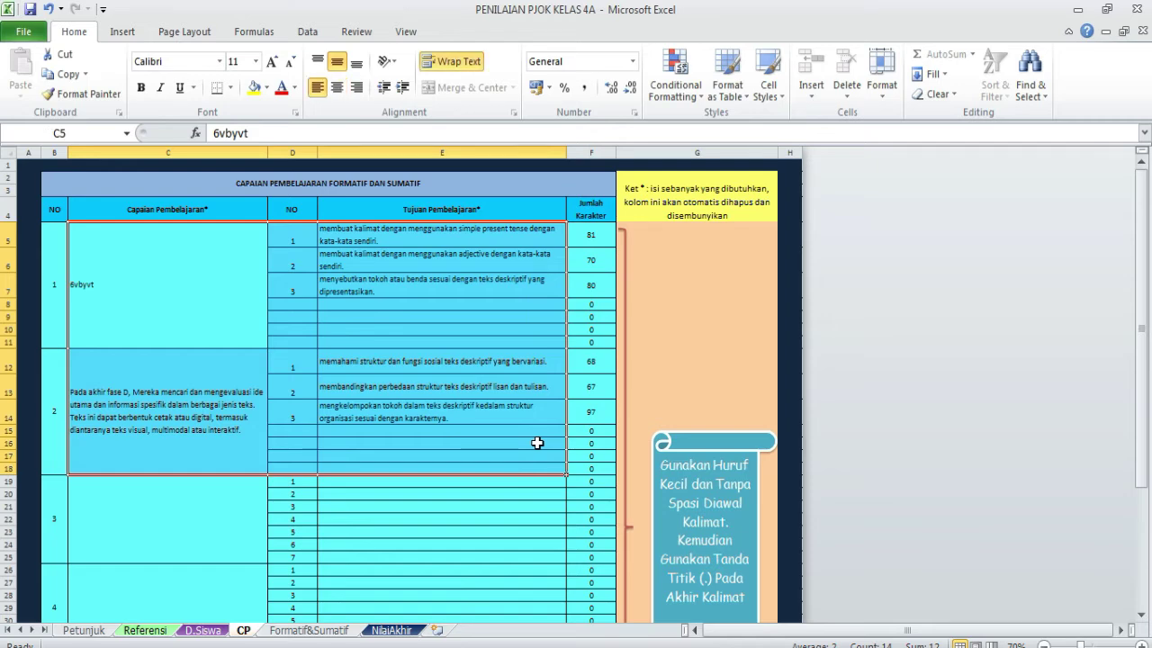
key("Delete")
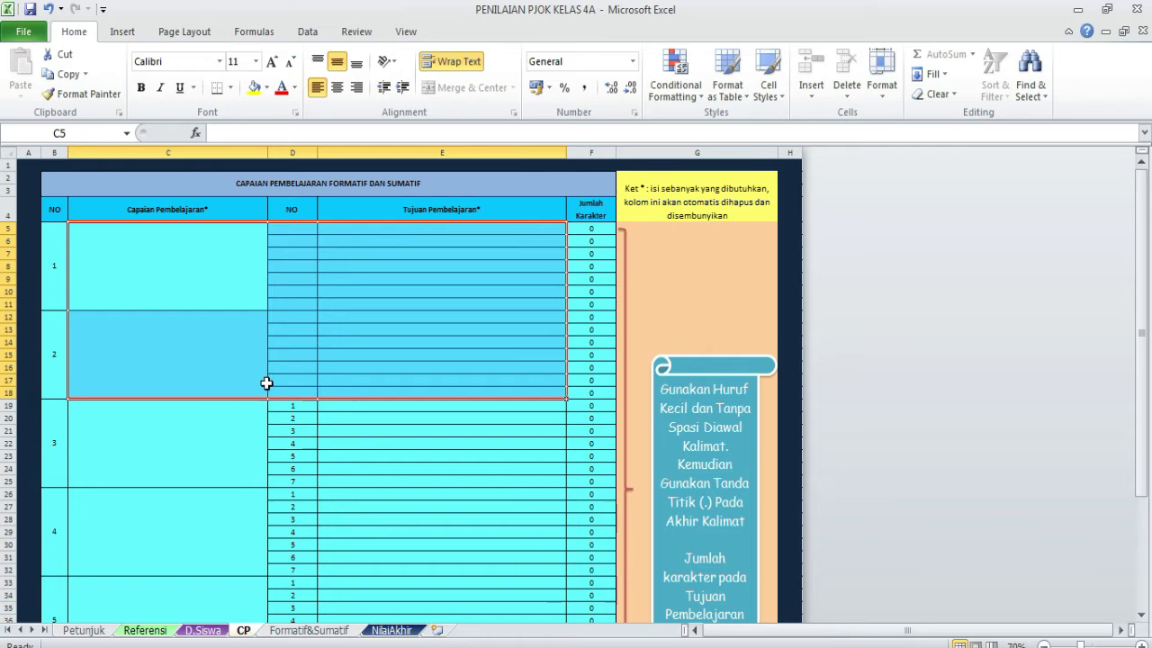
scroll(266, 383, "down", 2)
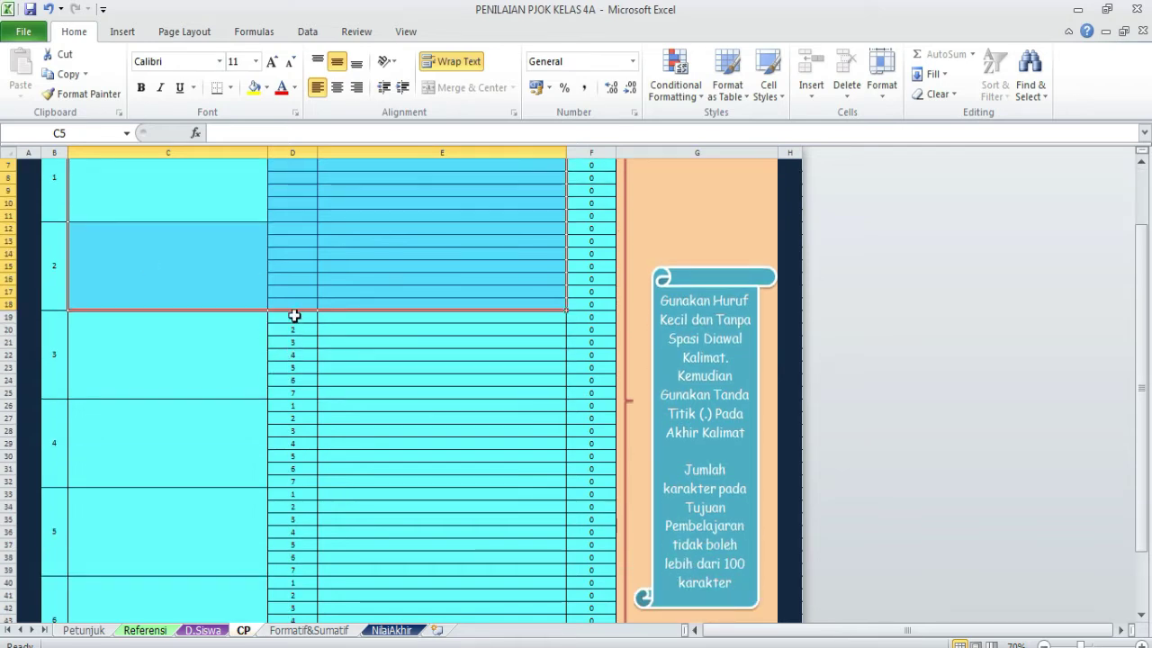
scroll(304, 303, "up", 2)
scroll(325, 286, "down", 3)
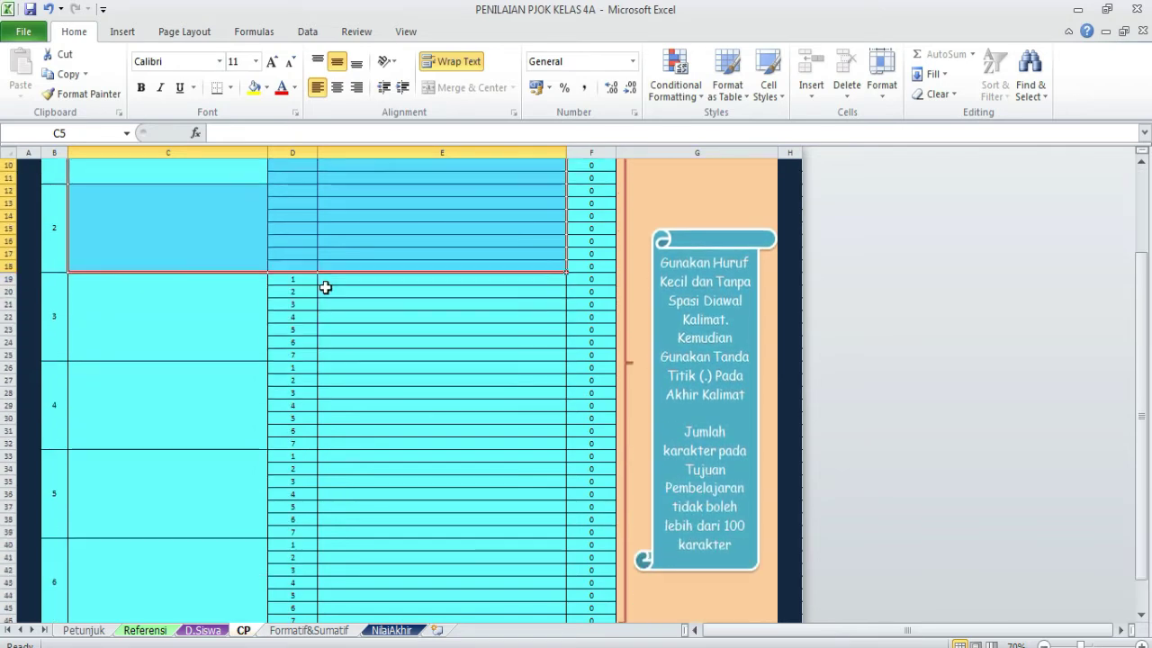
scroll(325, 286, "up", 3)
- Number the first outcome's objectives 1 to 7 in D5:D11
left_click(296, 231)
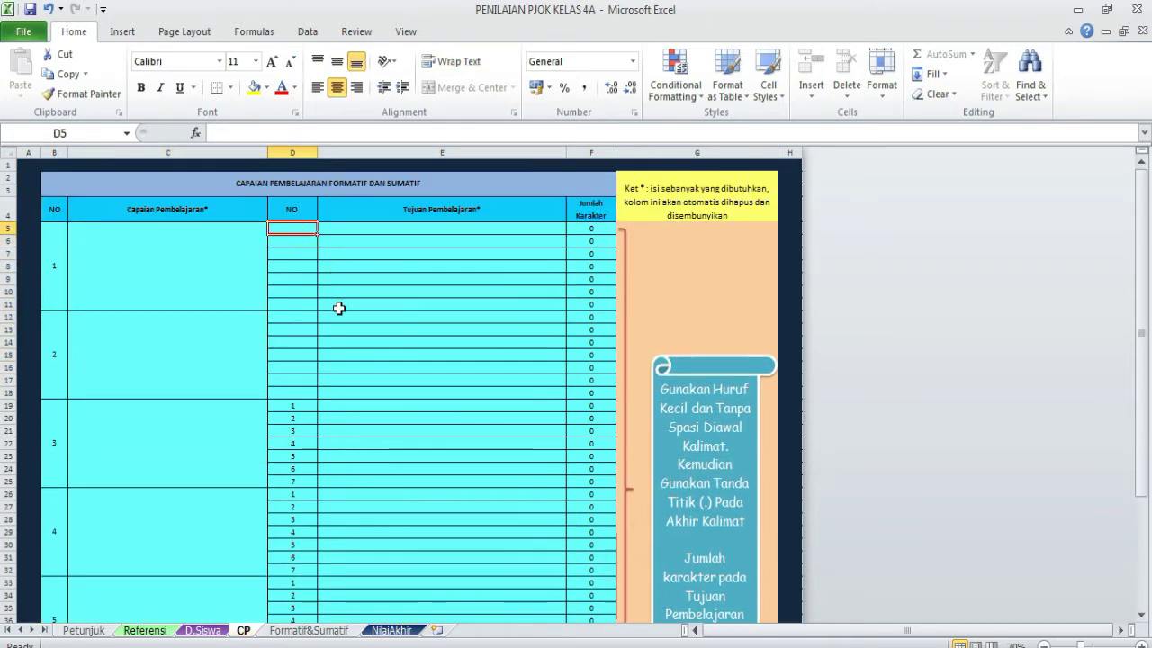
type("1")
key("Return")
type("2")
key("Return")
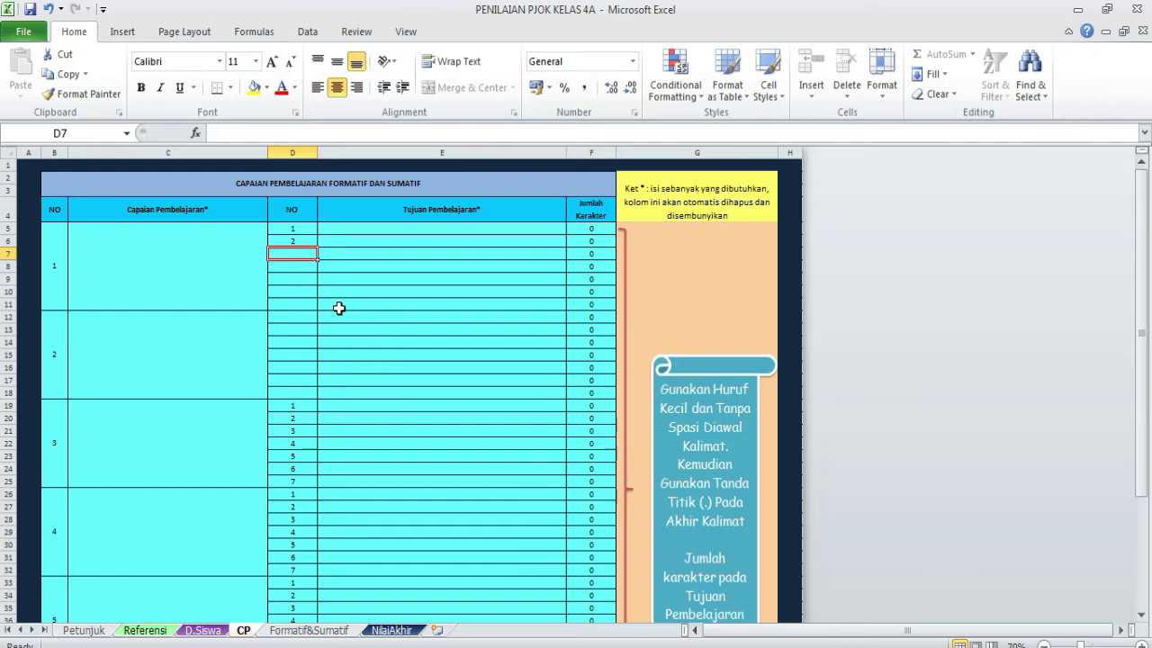
key("Return")
type("3")
key("Up")
type("3")
key("Return")
type("4")
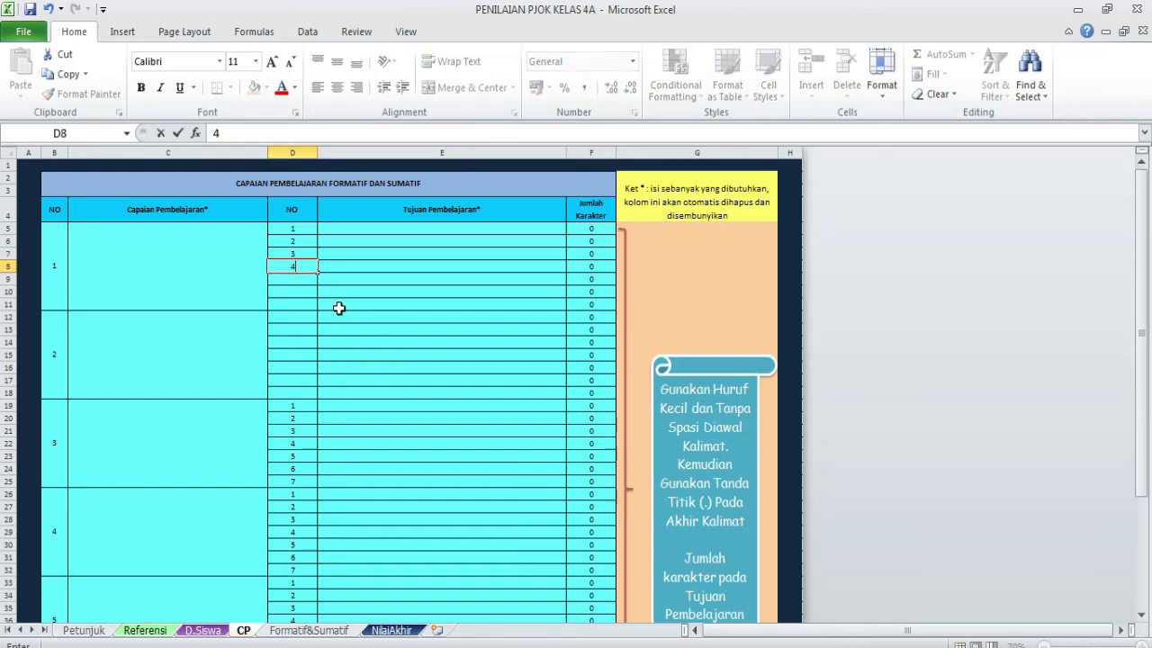
key("Return")
type("5")
key("Return")
type("6")
key("Return")
type("7")
- Number the second outcome's objectives 1 to 6 in D12:D17, then select merged cell C5
key("Return")
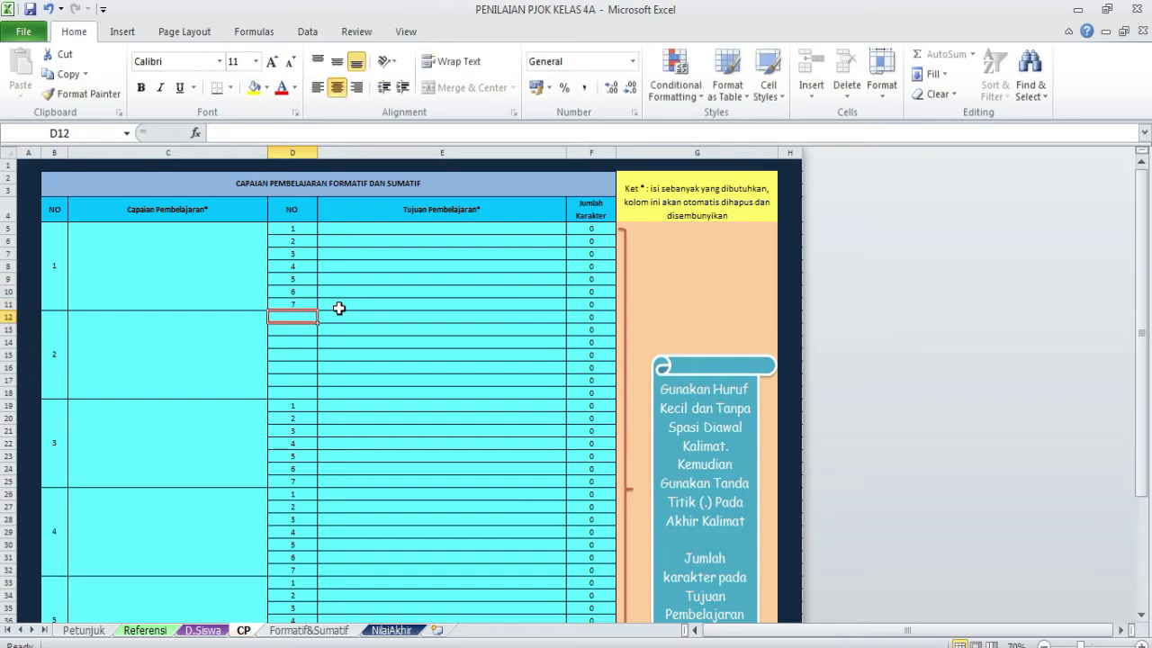
type("1")
key("Return")
type("2")
key("Return")
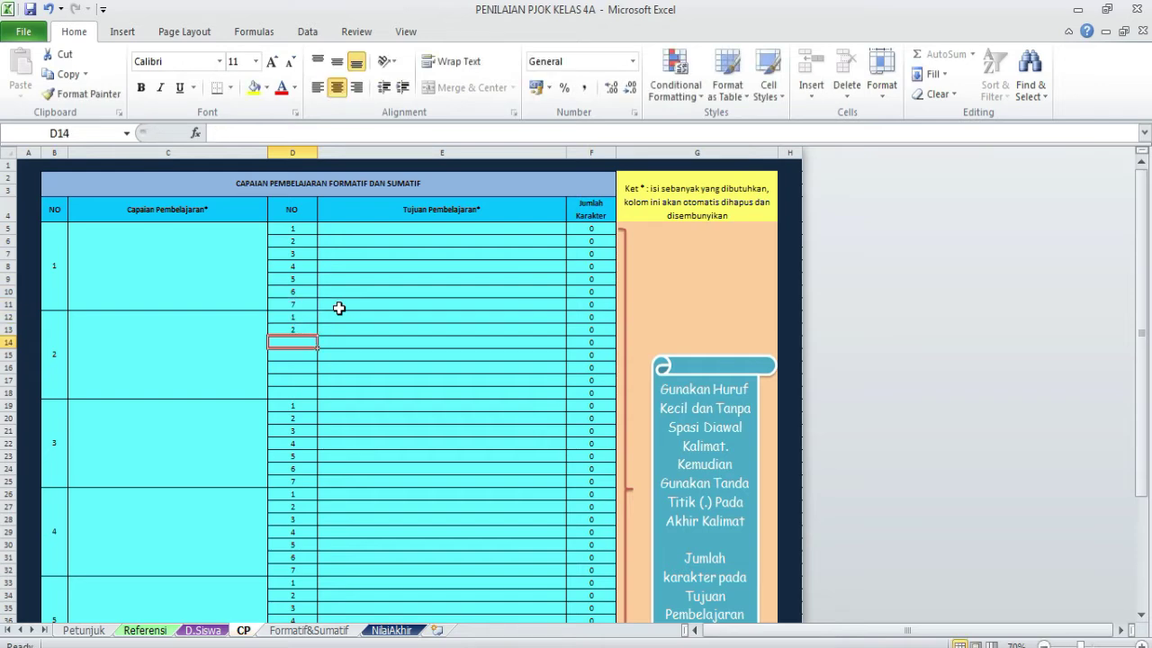
type("3")
key("Return")
type("4")
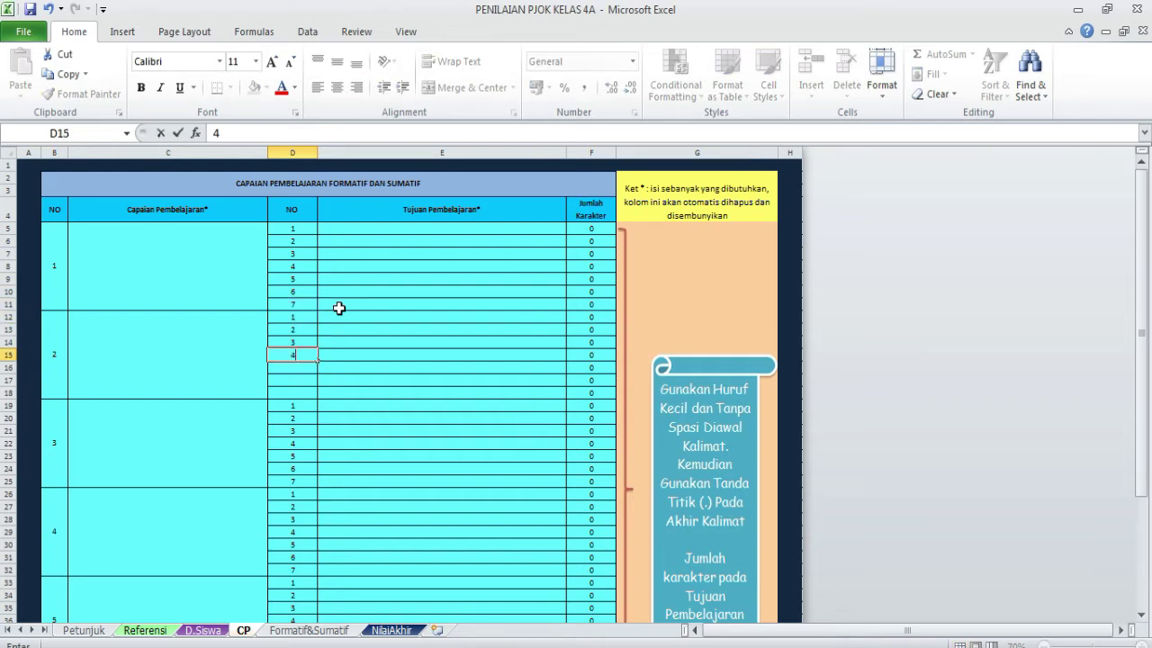
key("Return")
type("5")
key("Return")
type("6")
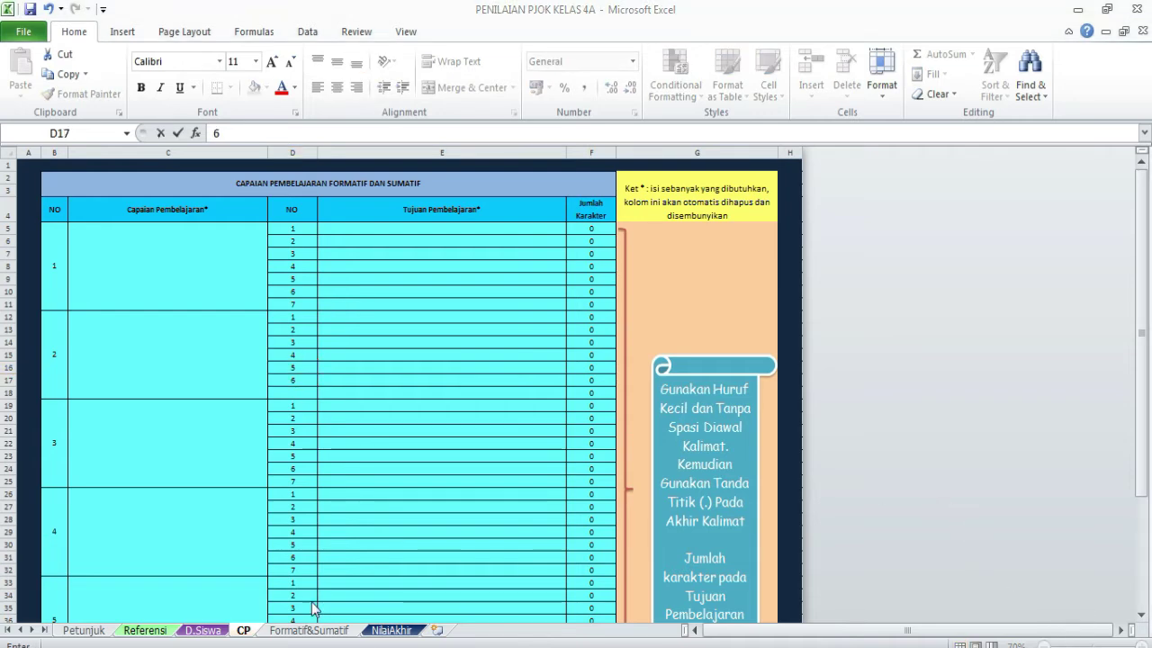
left_click(157, 259)
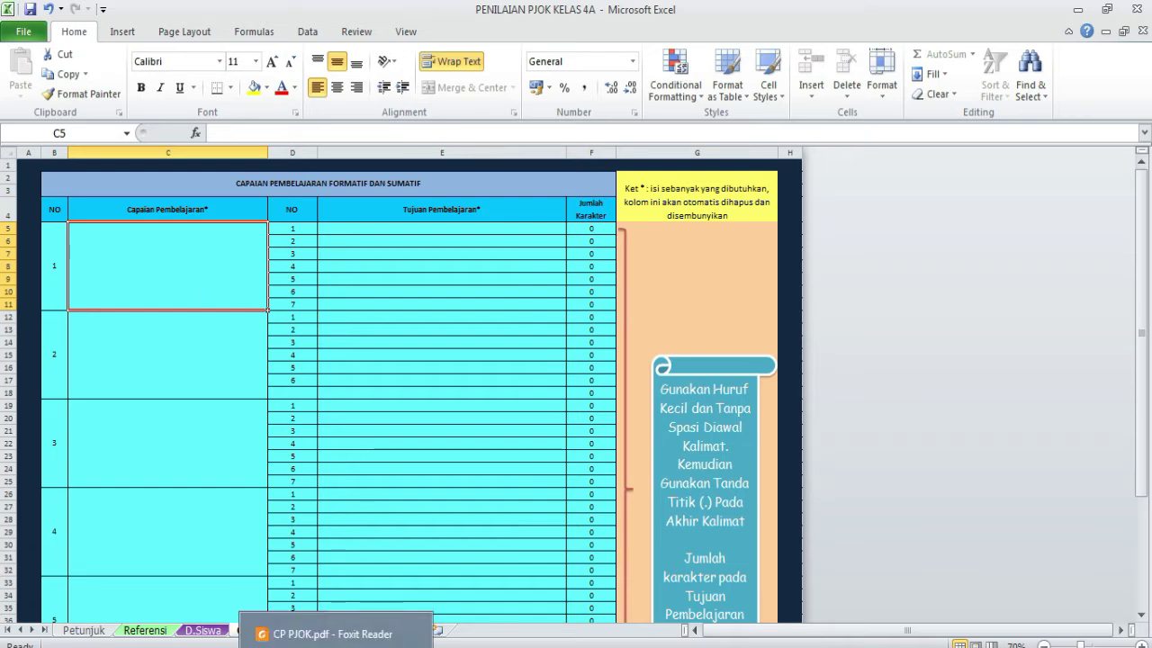
- Bring CP PJOK.pdf forward in Foxit Reader and scroll to the Fase B table
left_click(336, 644)
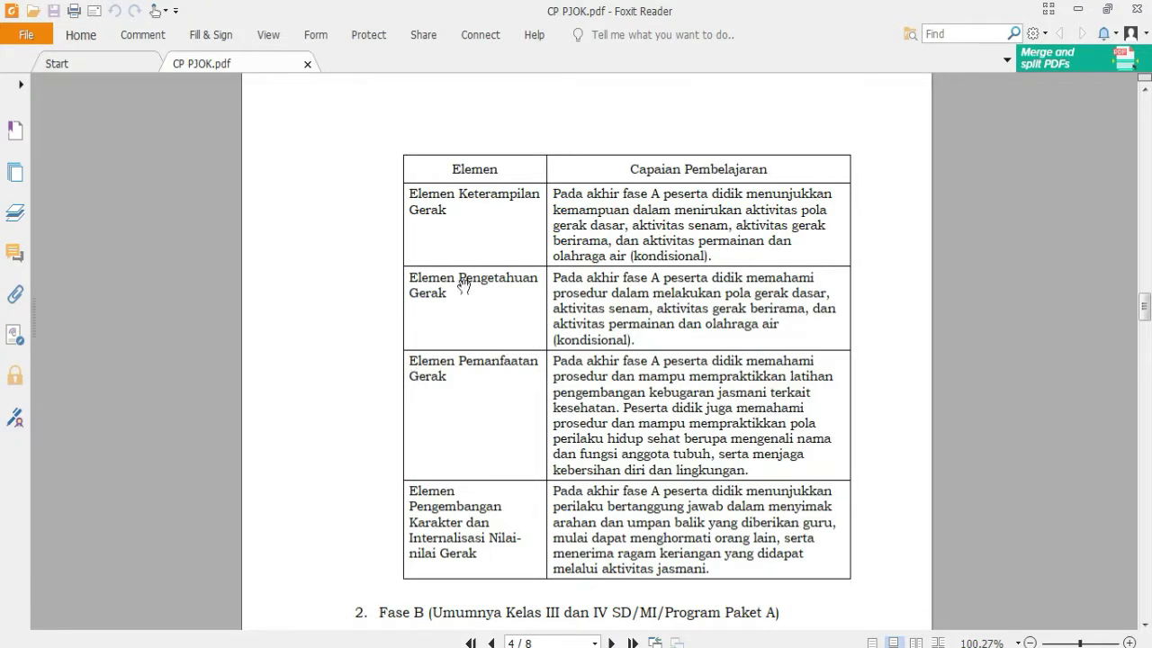
scroll(435, 474, "down", 2)
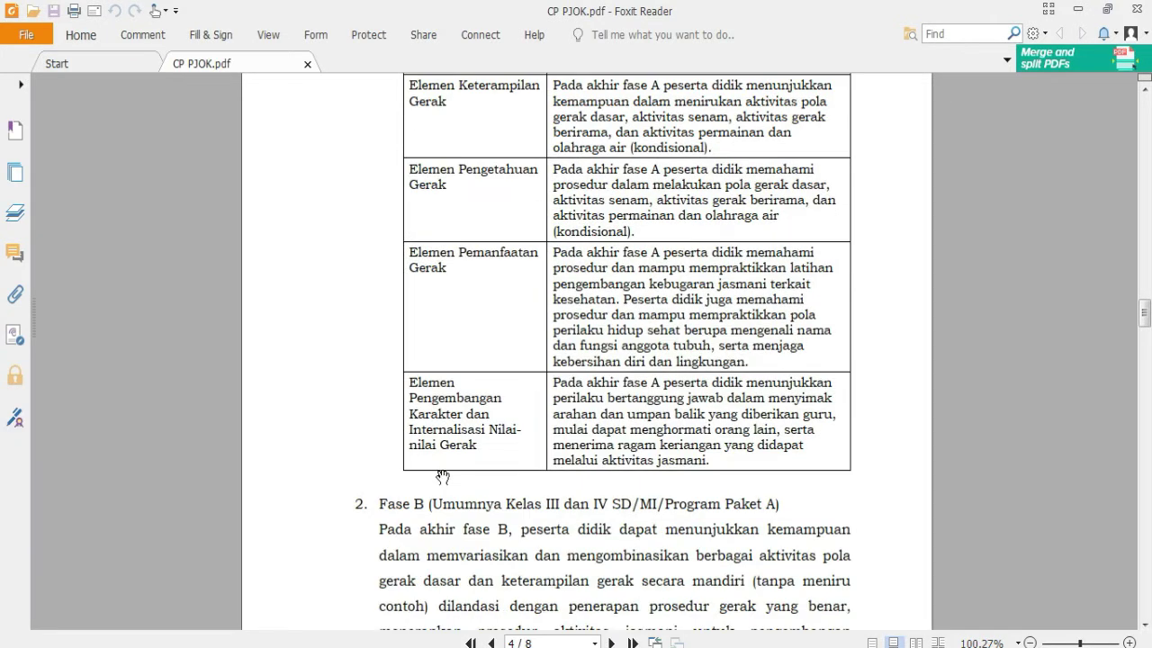
scroll(473, 524, "down", 3)
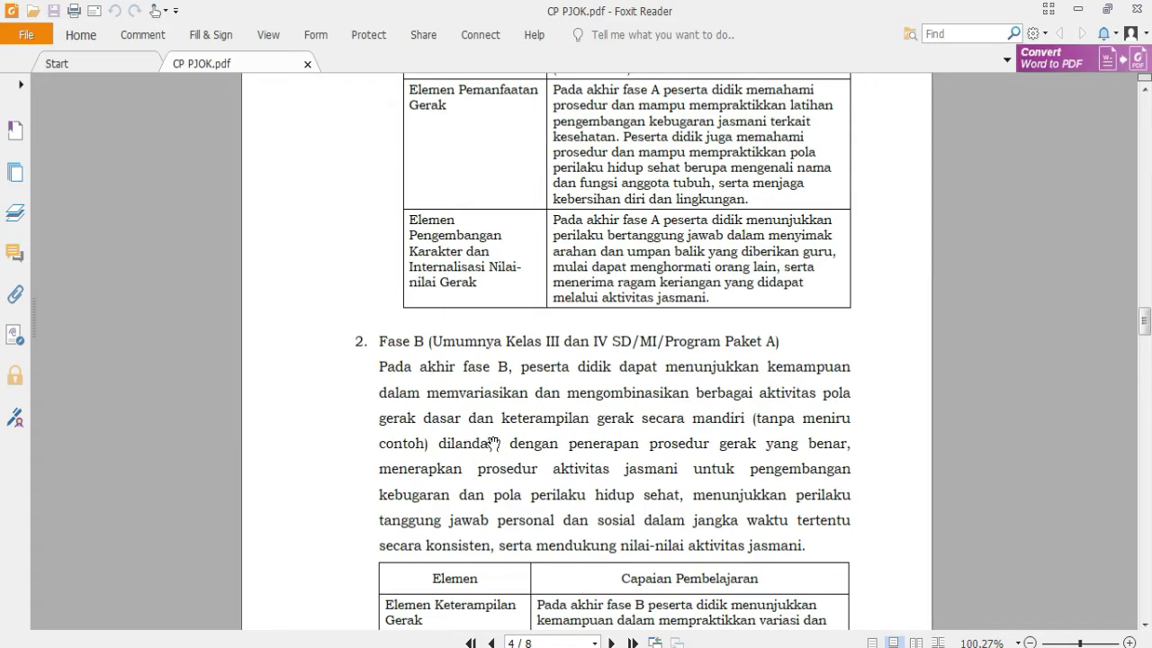
scroll(402, 464, "down", 4)
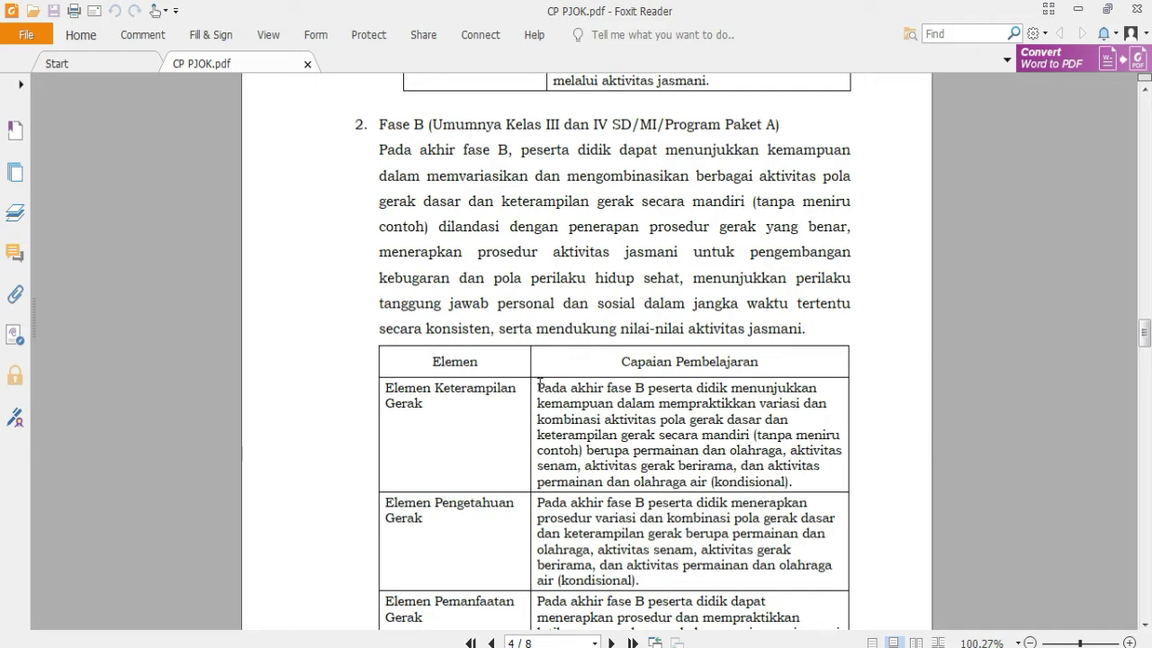
- Select and copy the Fase B Elemen Keterampilan Gerak outcome text
left_click_drag(538, 387, 813, 484)
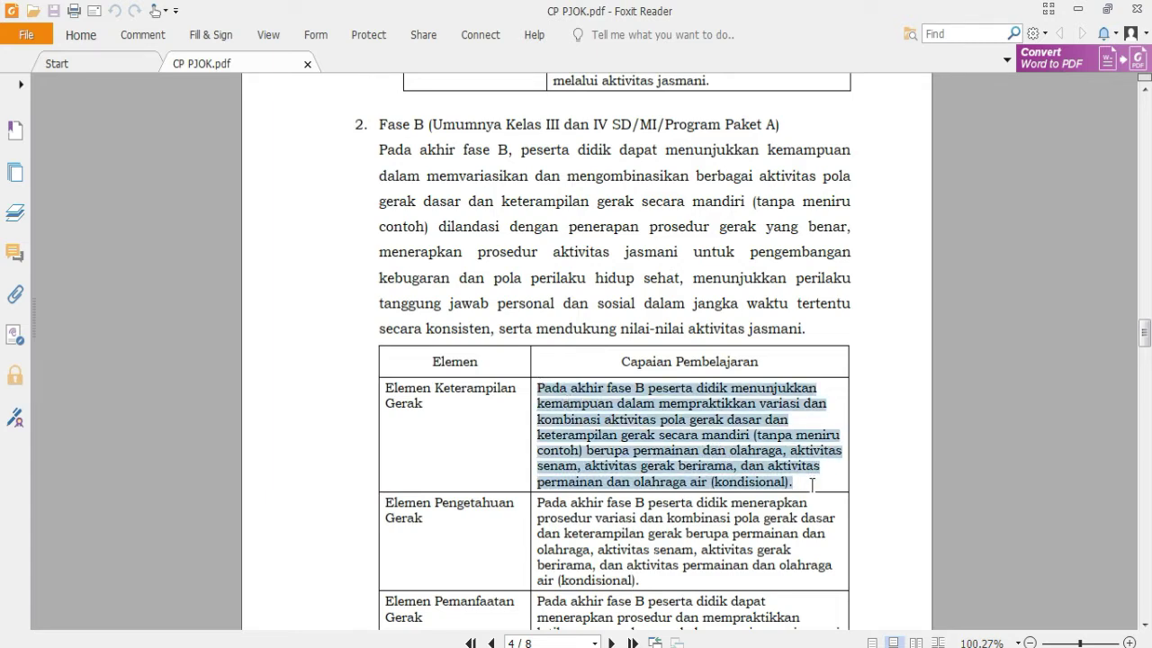
right_click(790, 465)
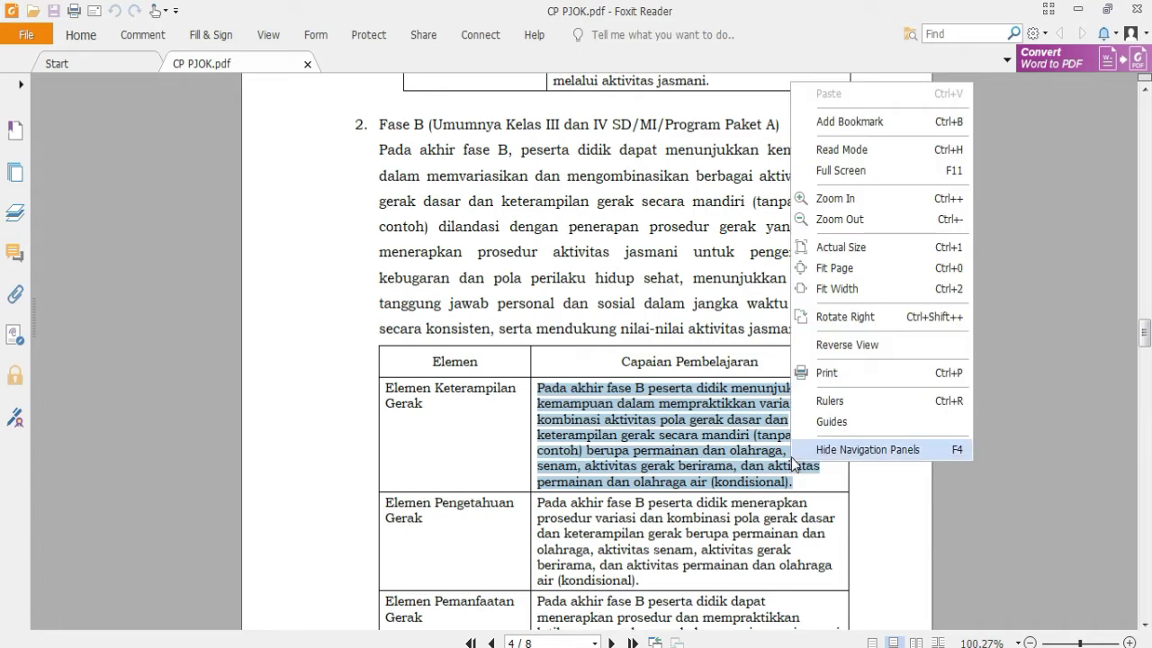
left_click(724, 467)
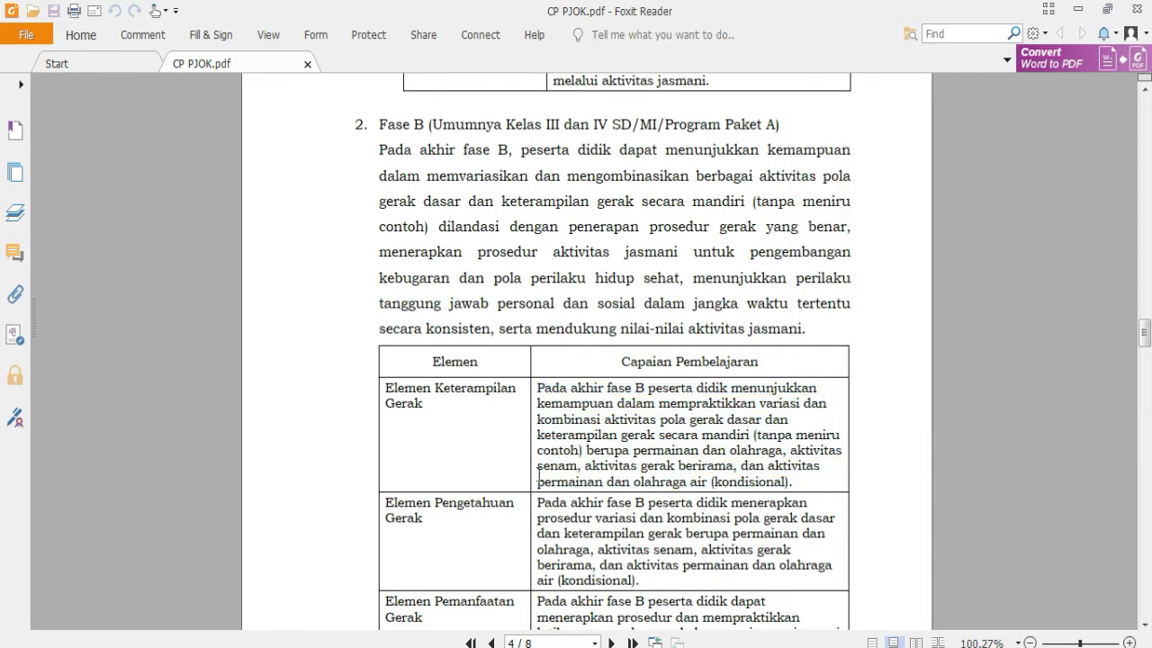
left_click_drag(538, 393, 799, 480)
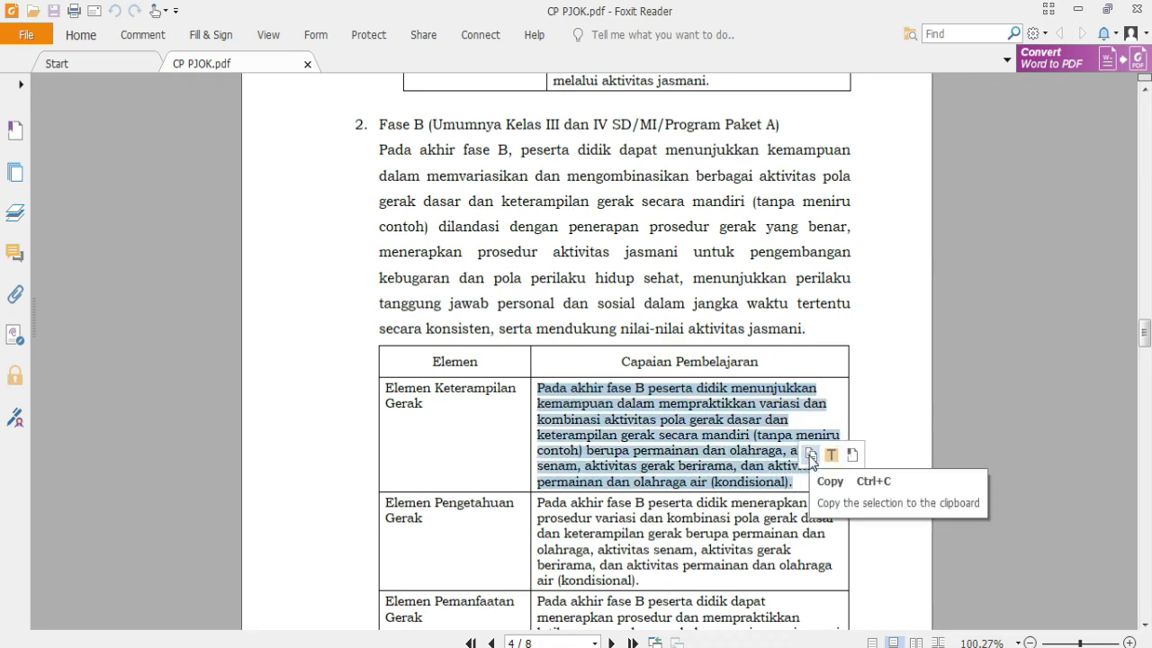
left_click(811, 455)
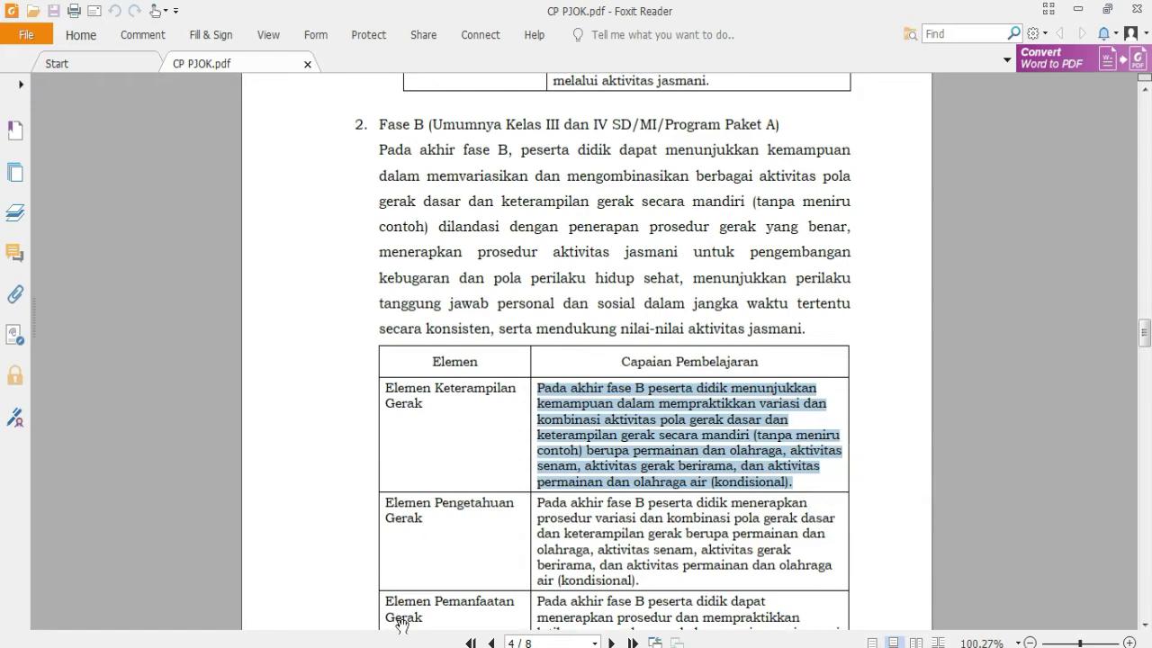
mouse_move(441, 646)
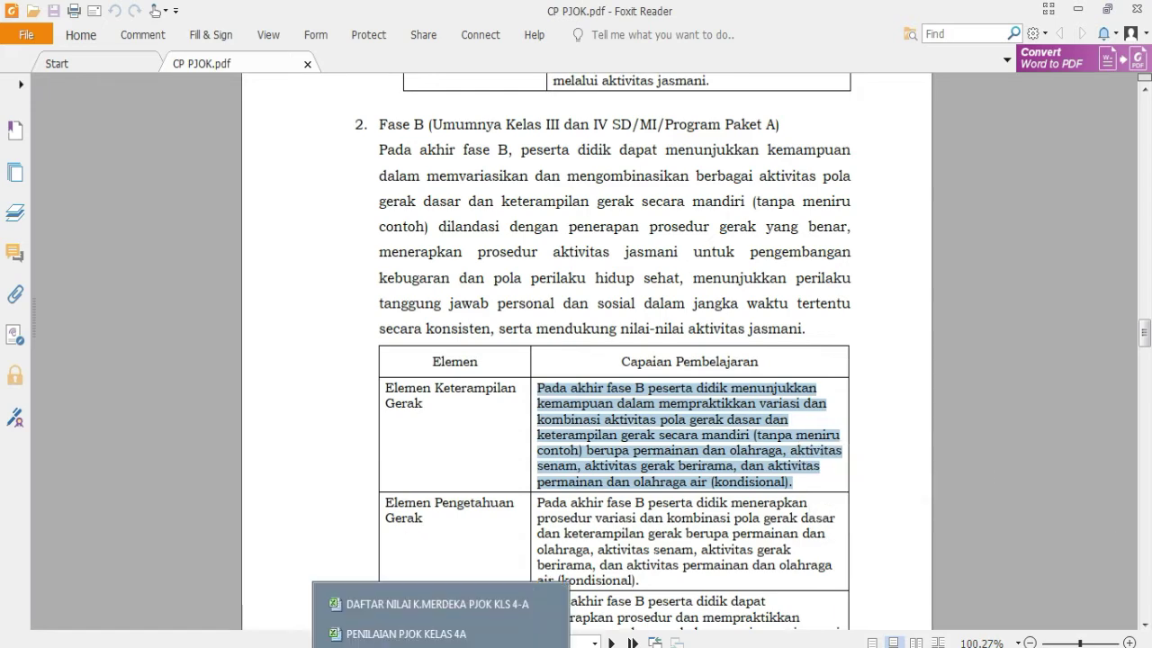
- Paste the outcome text into C5 with Ctrl+V, dismissing the size, merged-cell and protection warnings
left_click(423, 635)
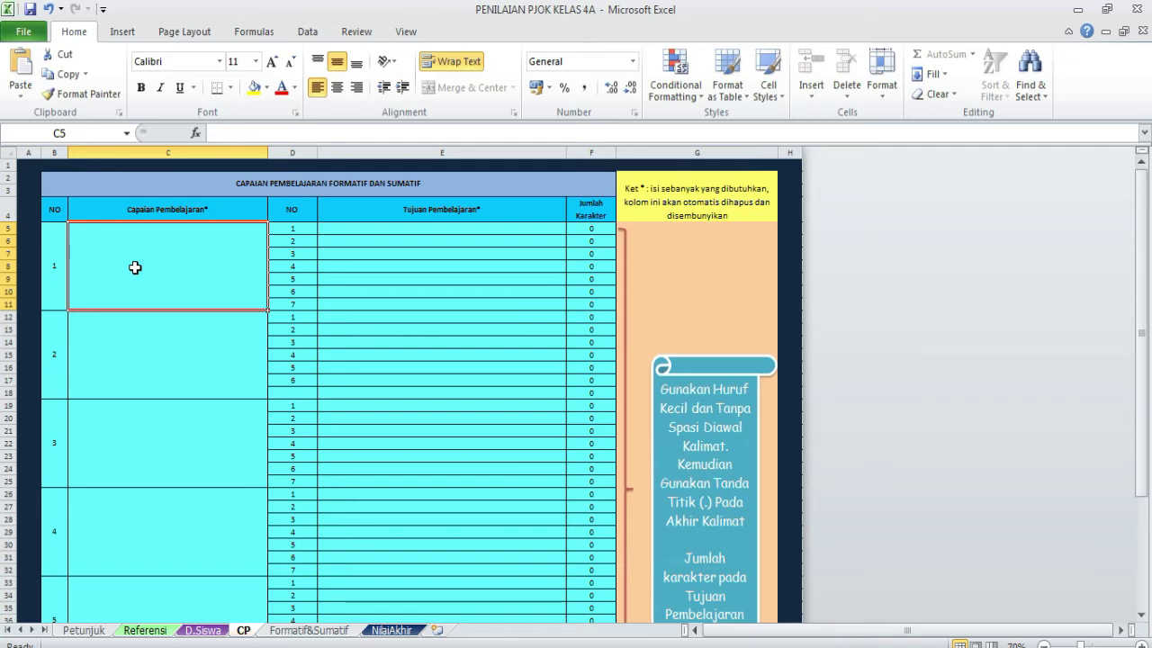
key("ctrl+v")
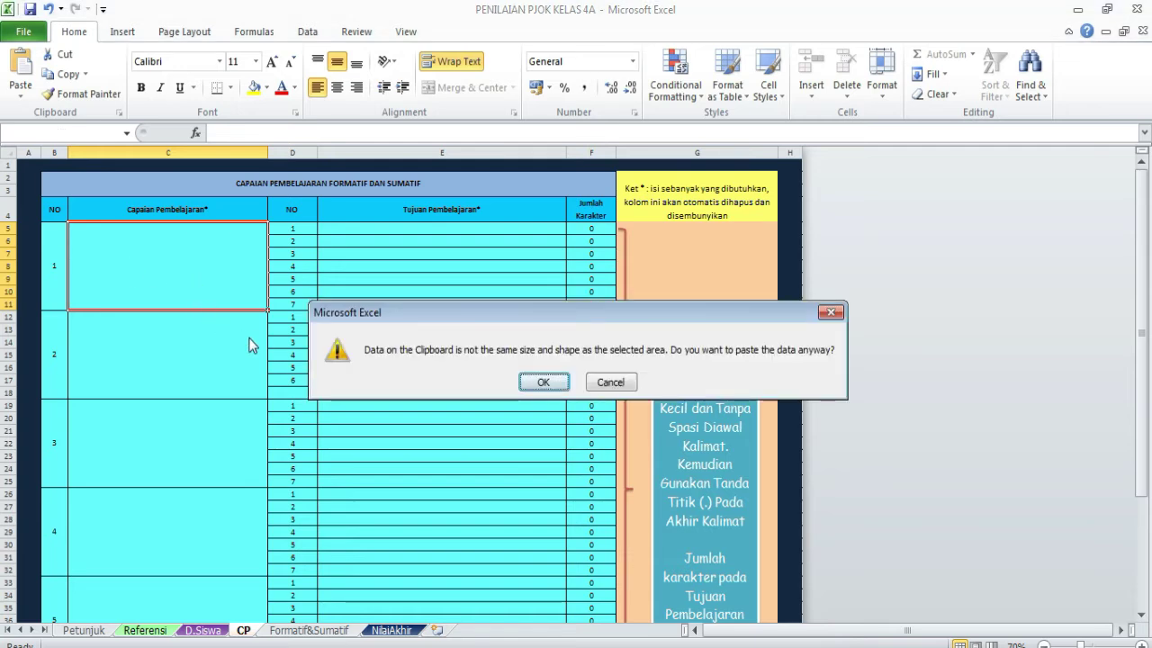
left_click(544, 382)
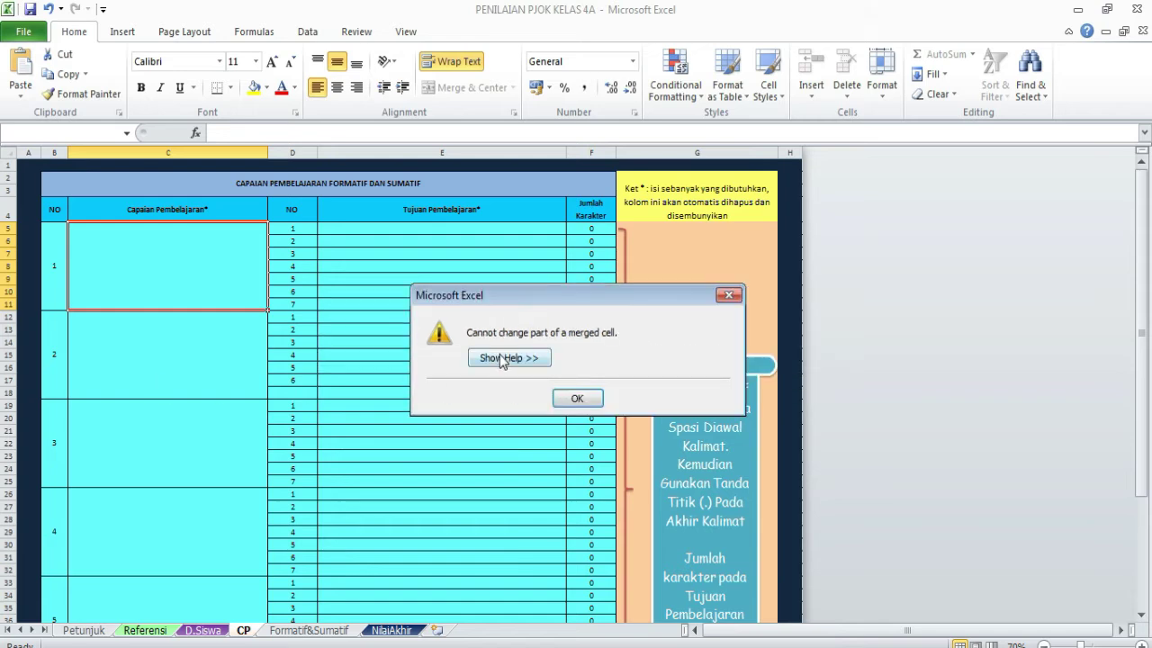
left_click(577, 399)
left_click(578, 395)
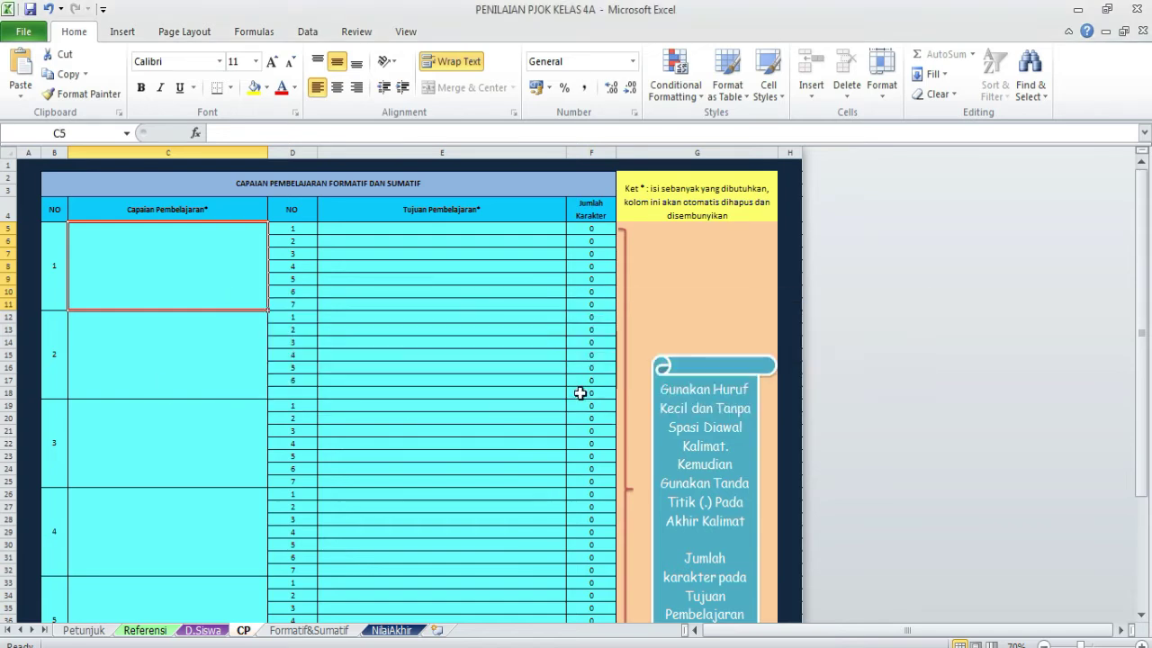
- Retry pasting into C5 keeping source formatting; the protected sheet rejects it
right_click(115, 257)
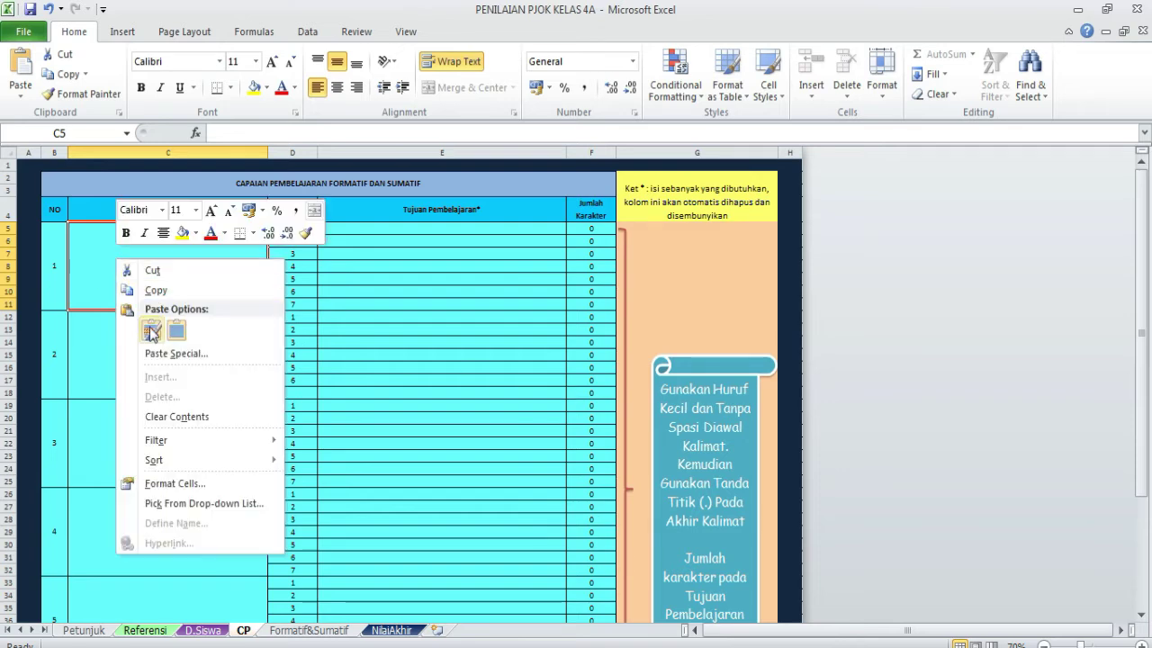
left_click(151, 330)
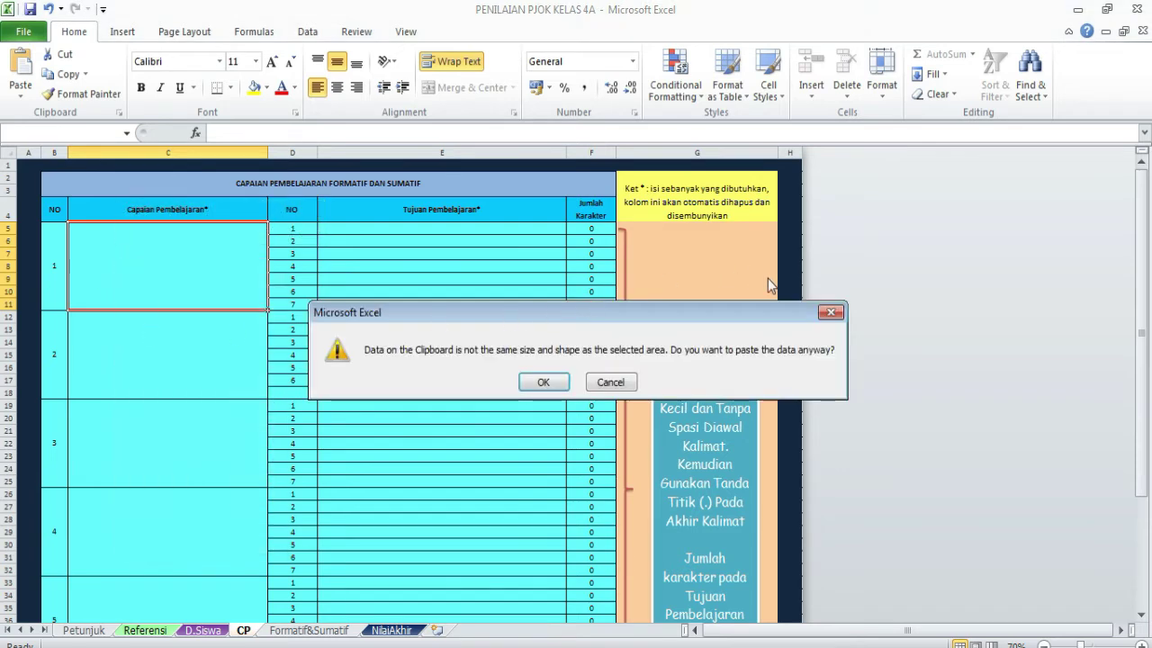
left_click(543, 381)
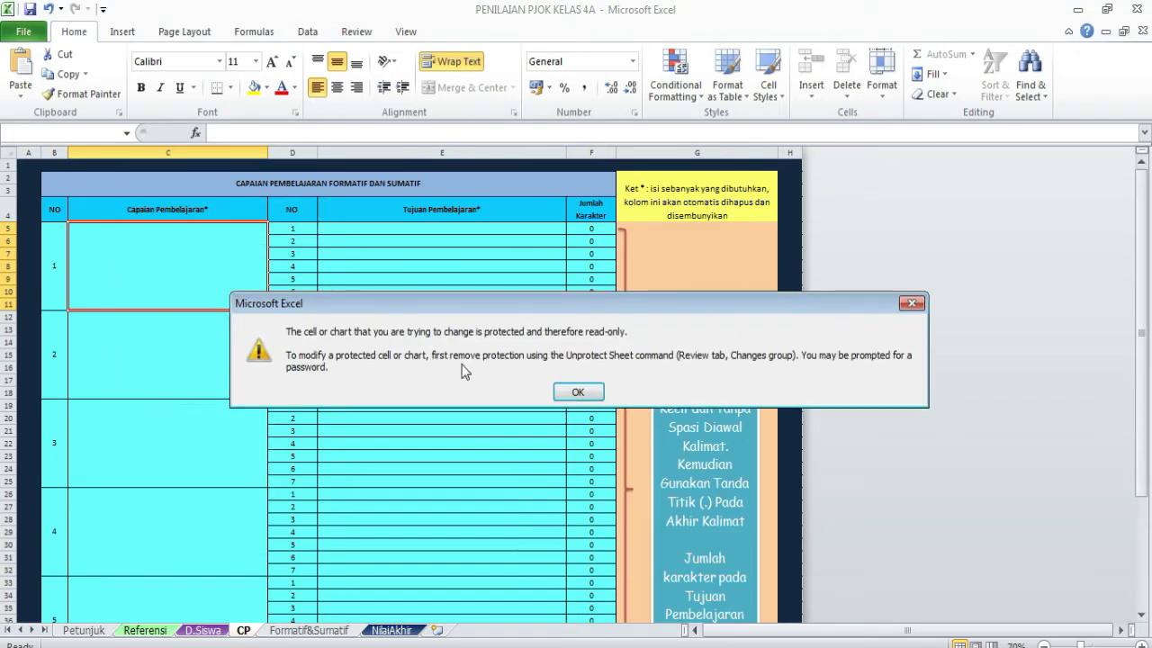
left_click(594, 395)
- Retry pasting with destination formatting, dismiss the rejection, and return to CP PJOK.pdf
right_click(160, 279)
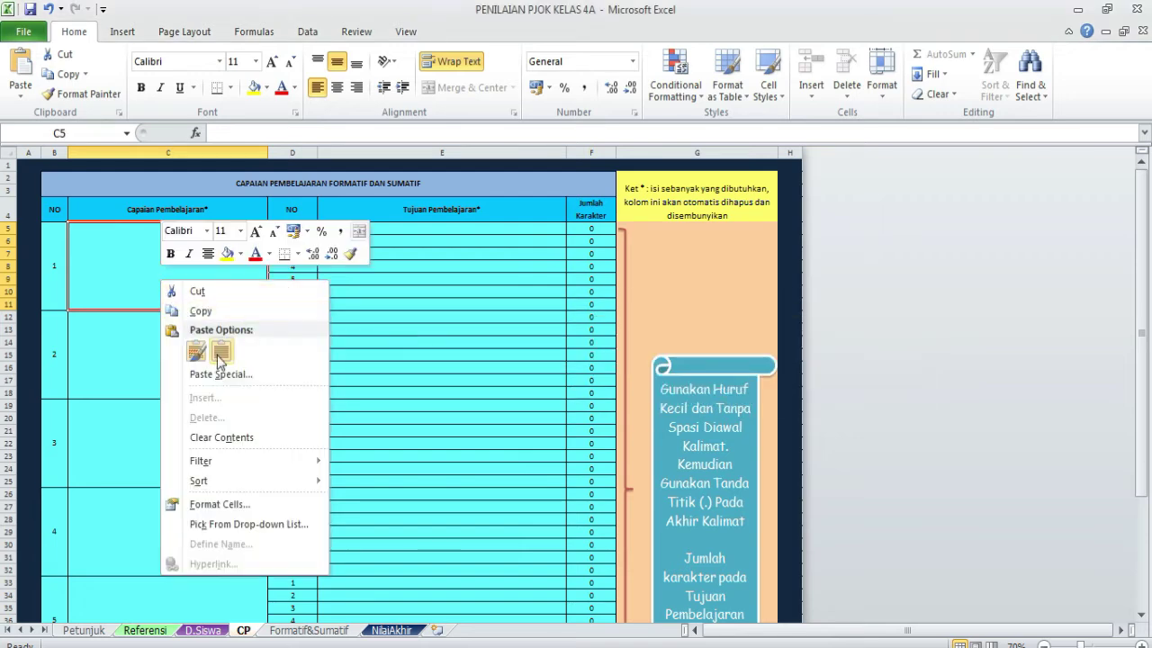
left_click(221, 355)
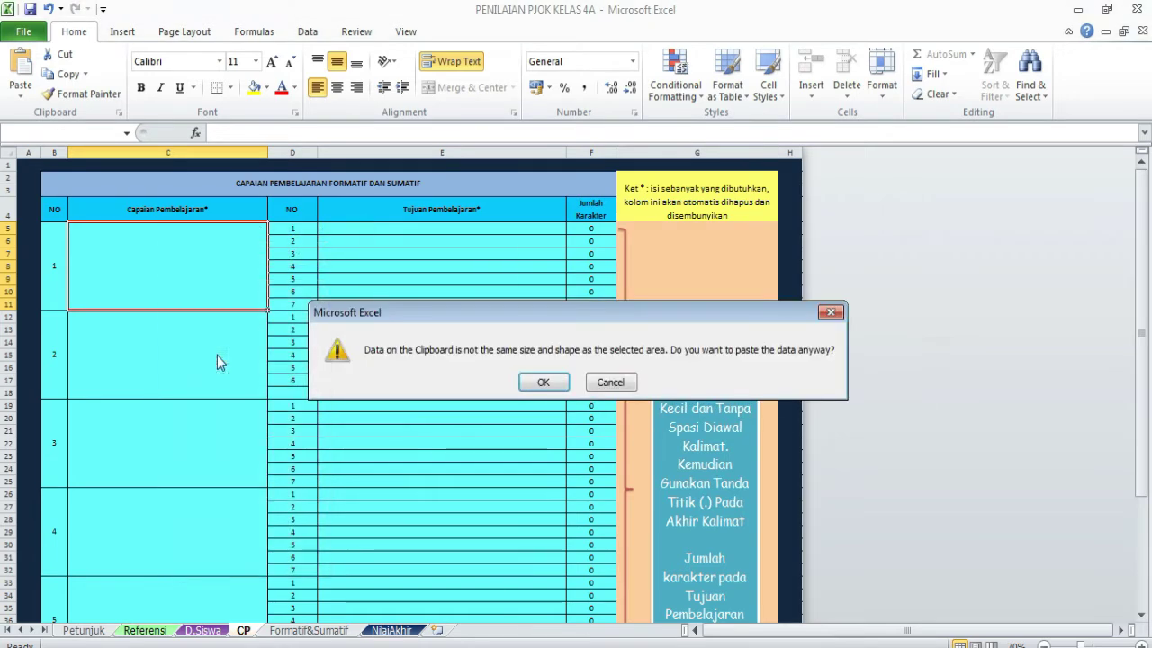
left_click(831, 313)
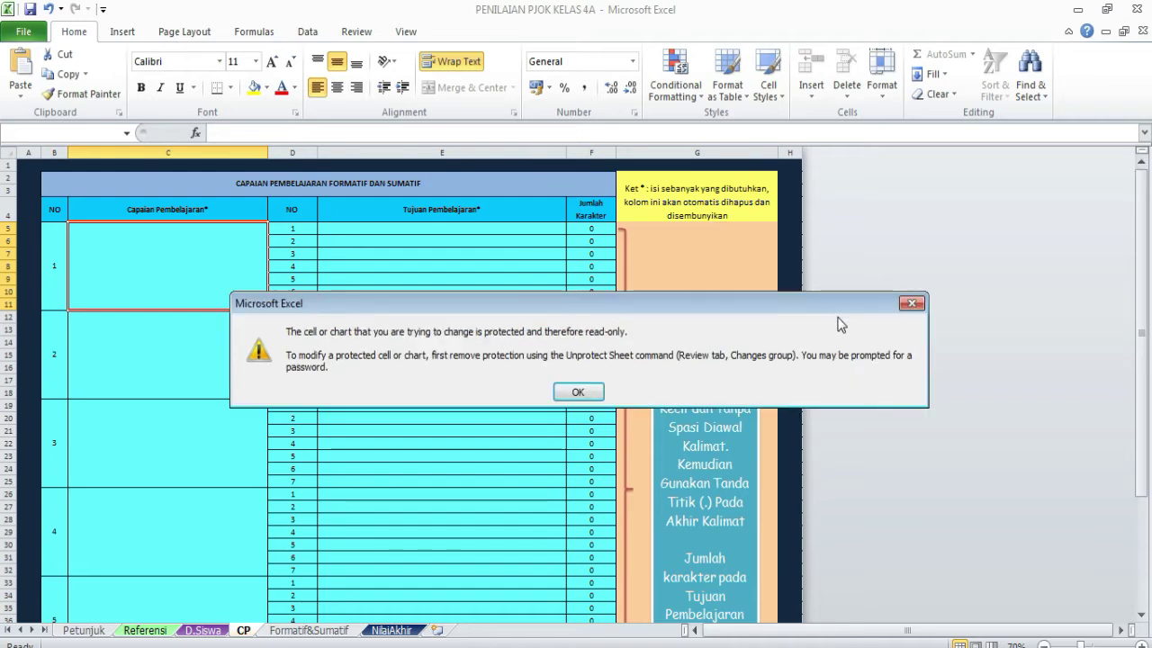
left_click(577, 393)
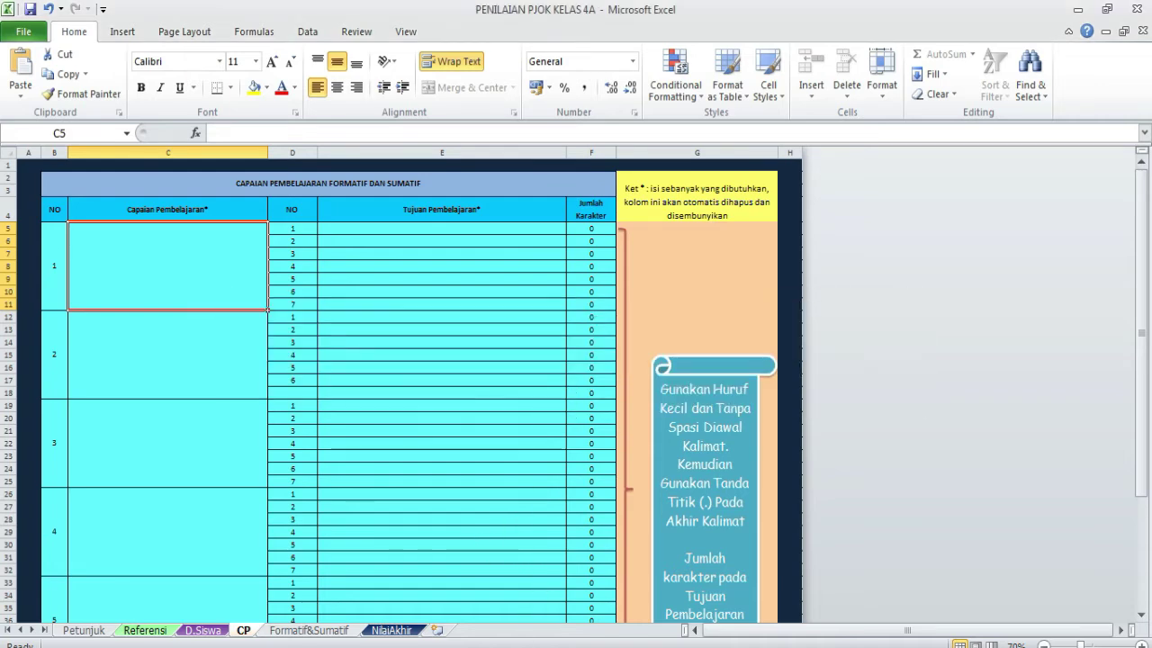
mouse_move(493, 647)
left_click(336, 647)
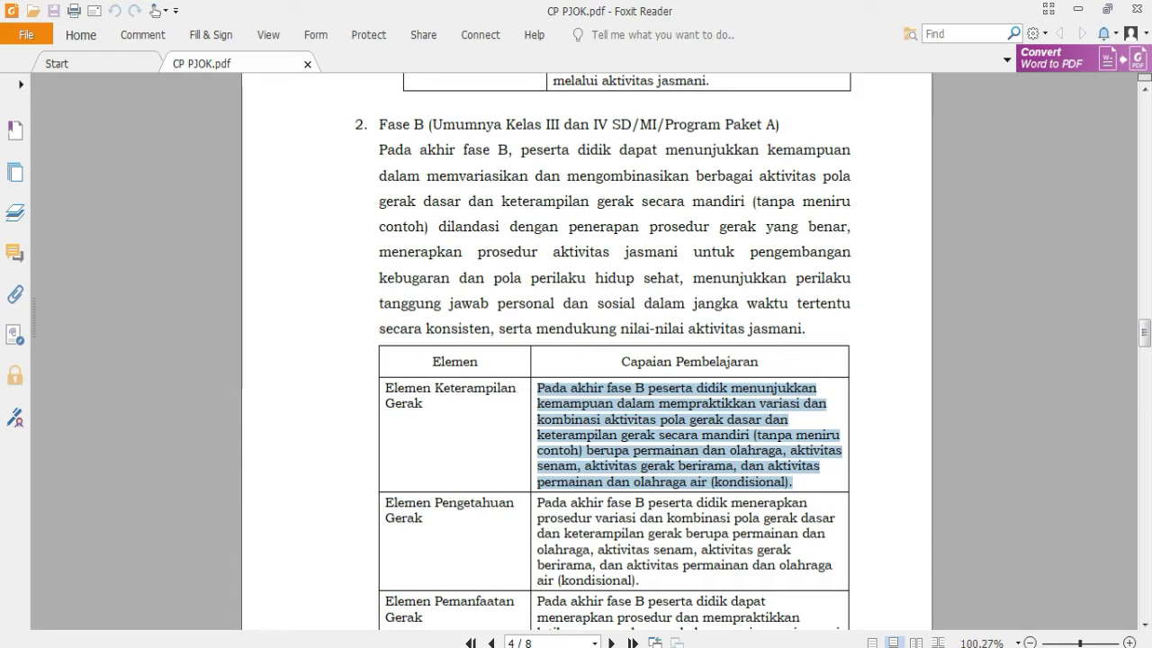
- Type the Fase B outcome into C5 and its four learning objectives into E5:E8
left_click(441, 647)
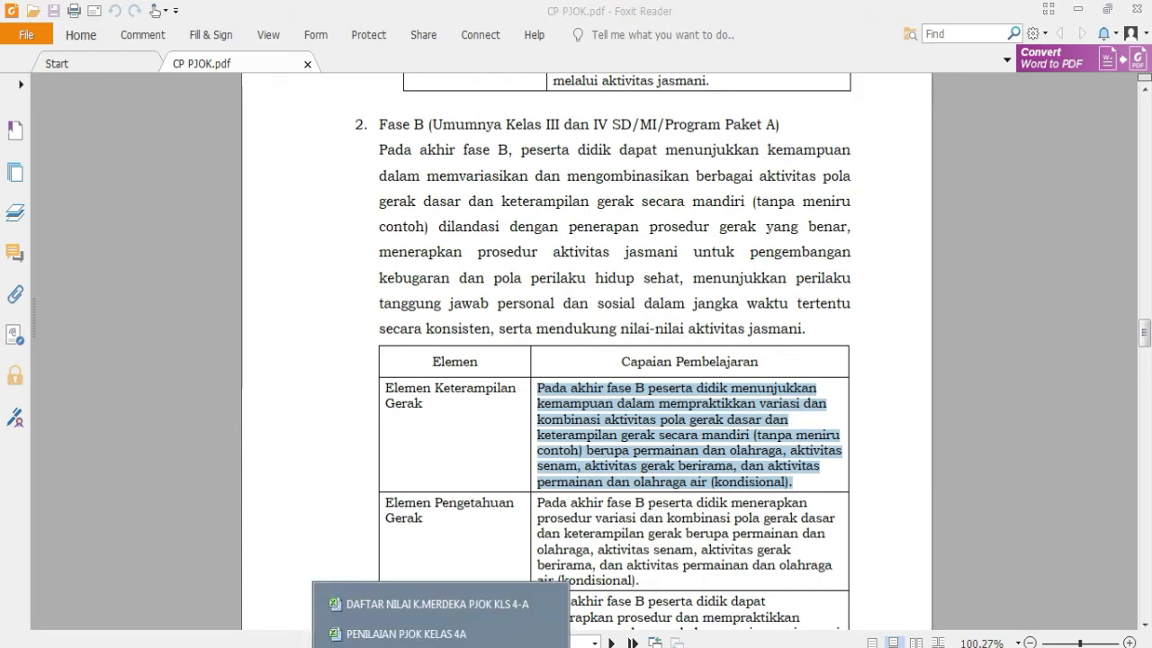
left_click(407, 634)
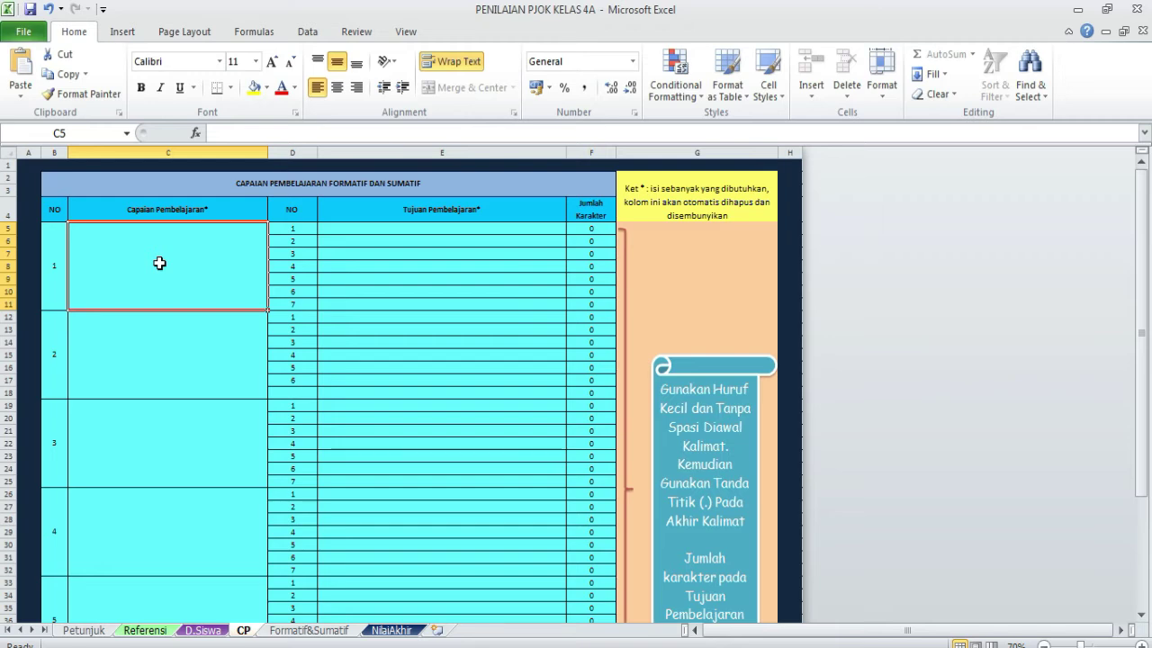
type("p")
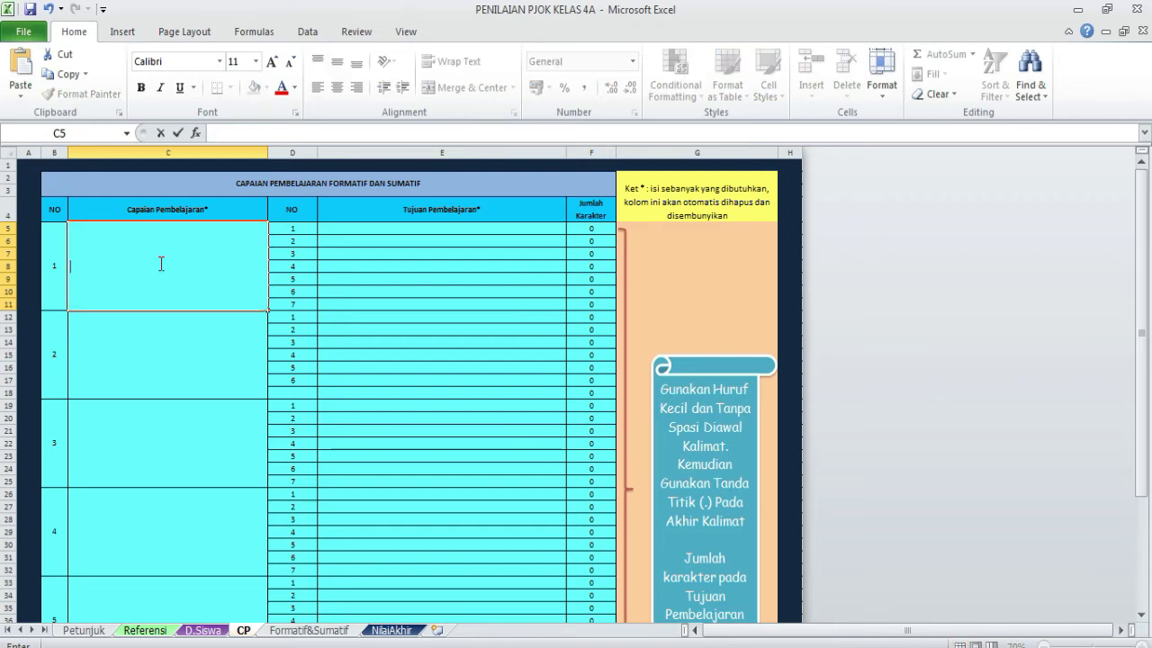
type("P")
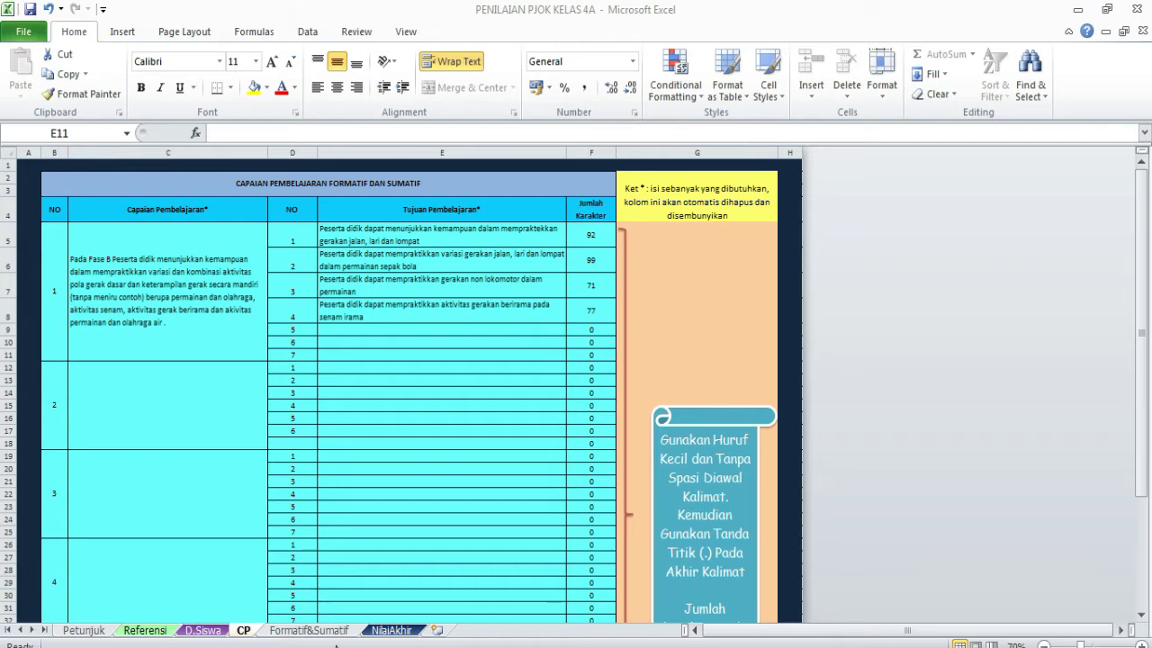
key("alt+Tab")
- Scroll CP PJOK.pdf to the Fase B element table, then return to PENILAIAN PJOK KELAS 4A
scroll(473, 381, "up", 10)
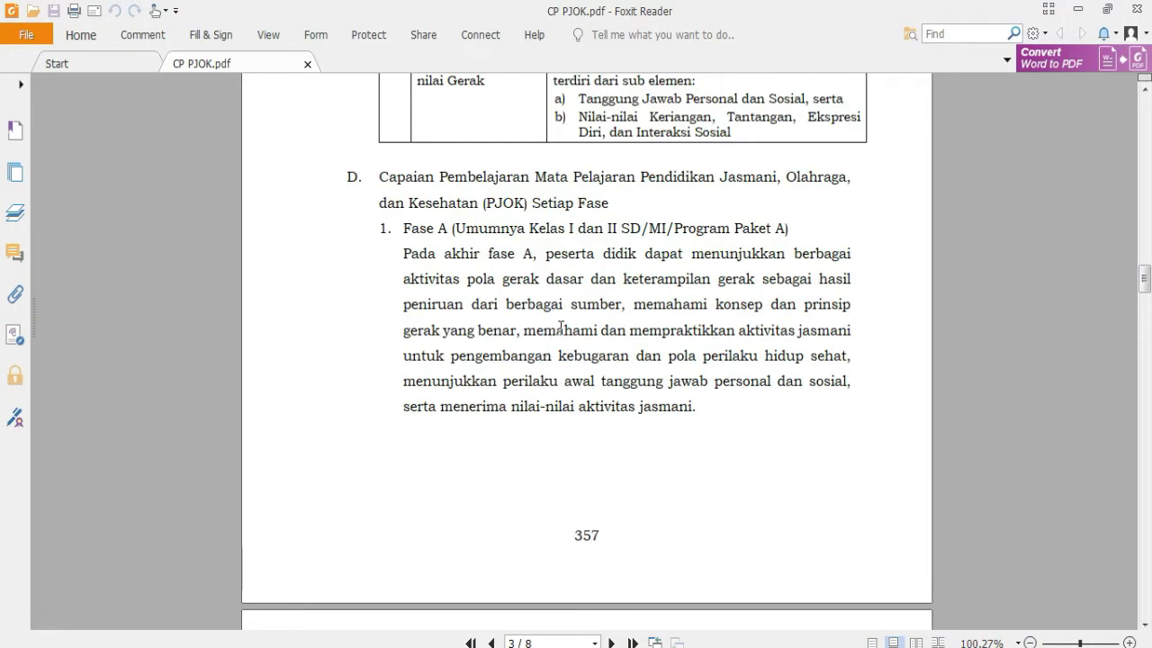
scroll(561, 328, "down", 10)
scroll(565, 351, "down", 6)
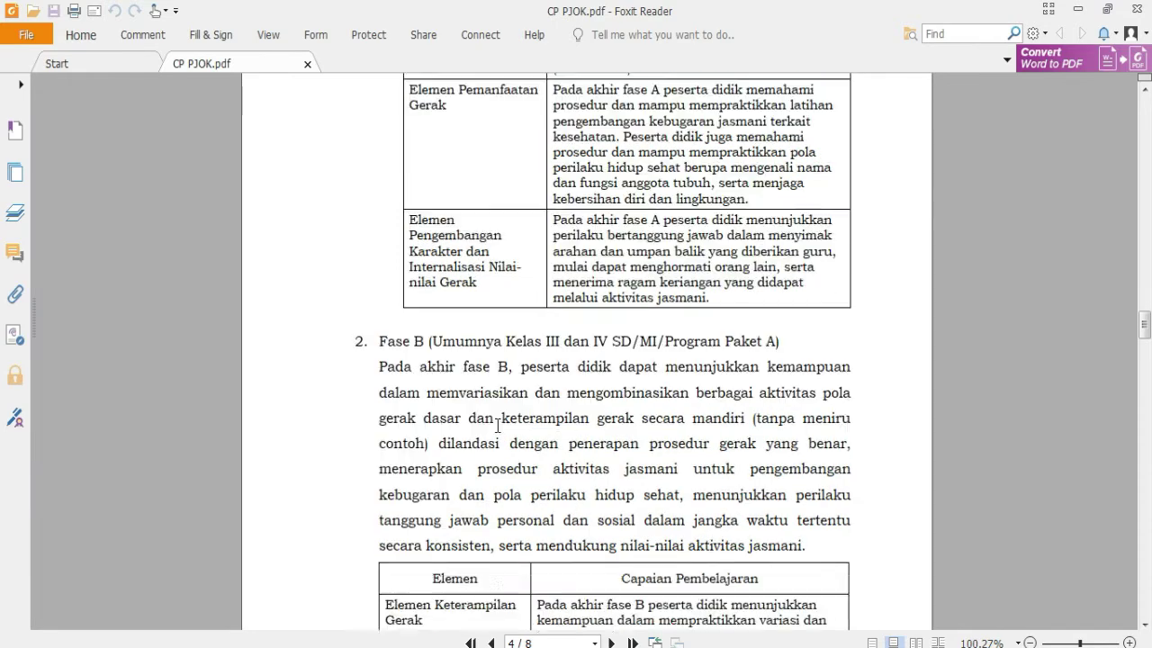
scroll(465, 443, "down", 1)
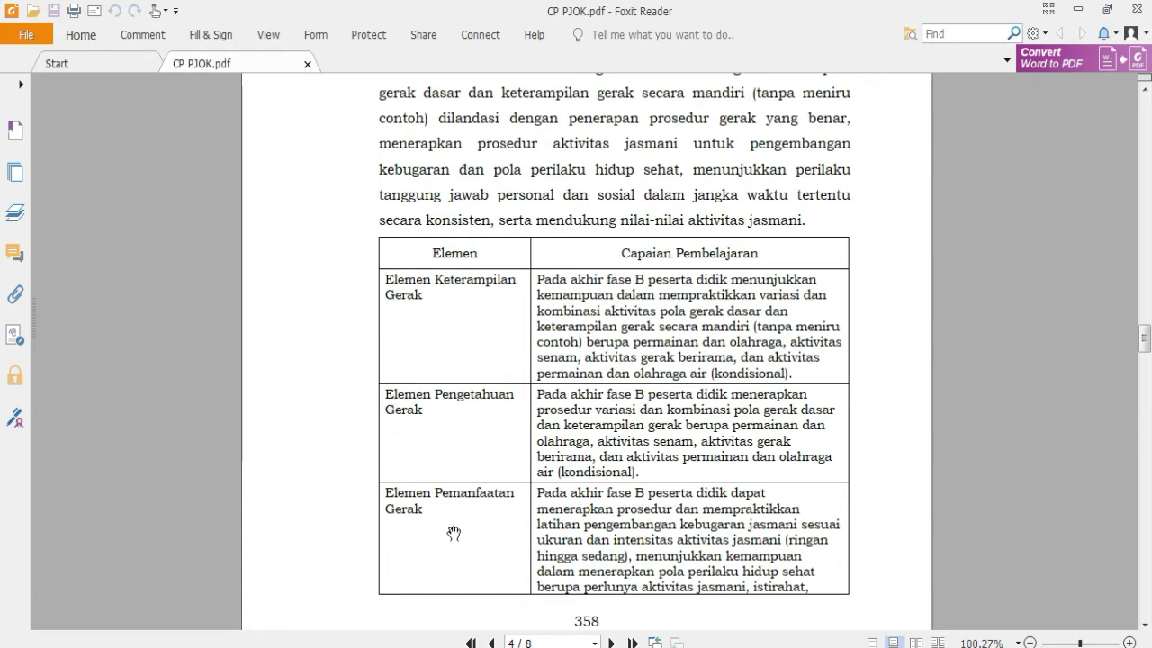
mouse_move(441, 647)
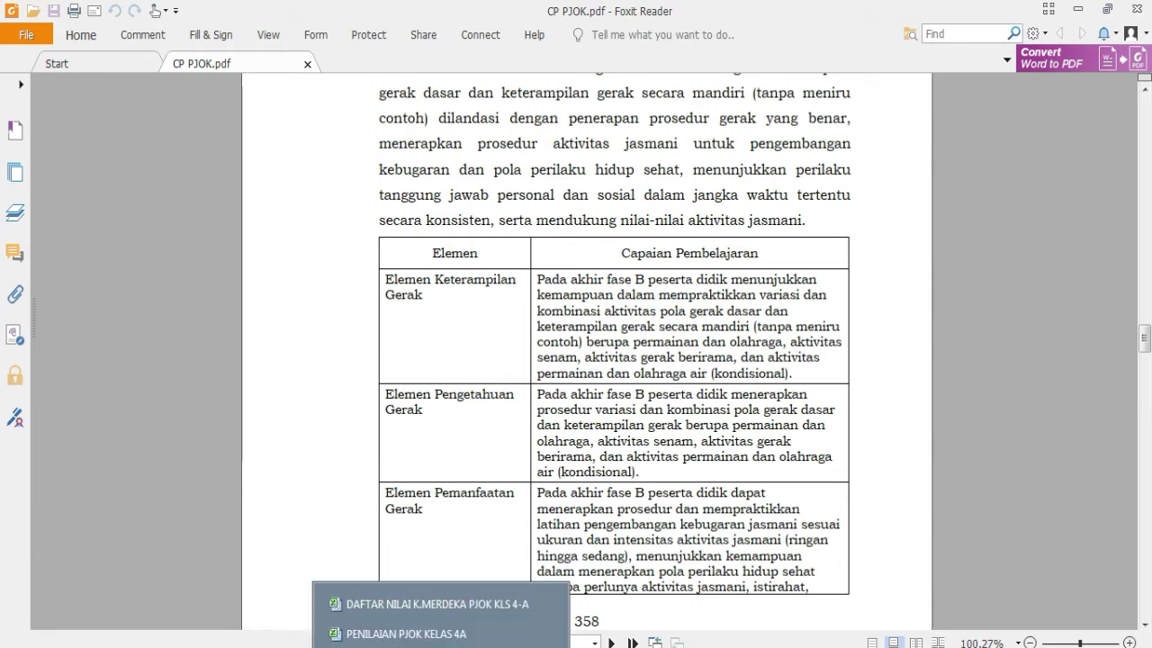
left_click(409, 635)
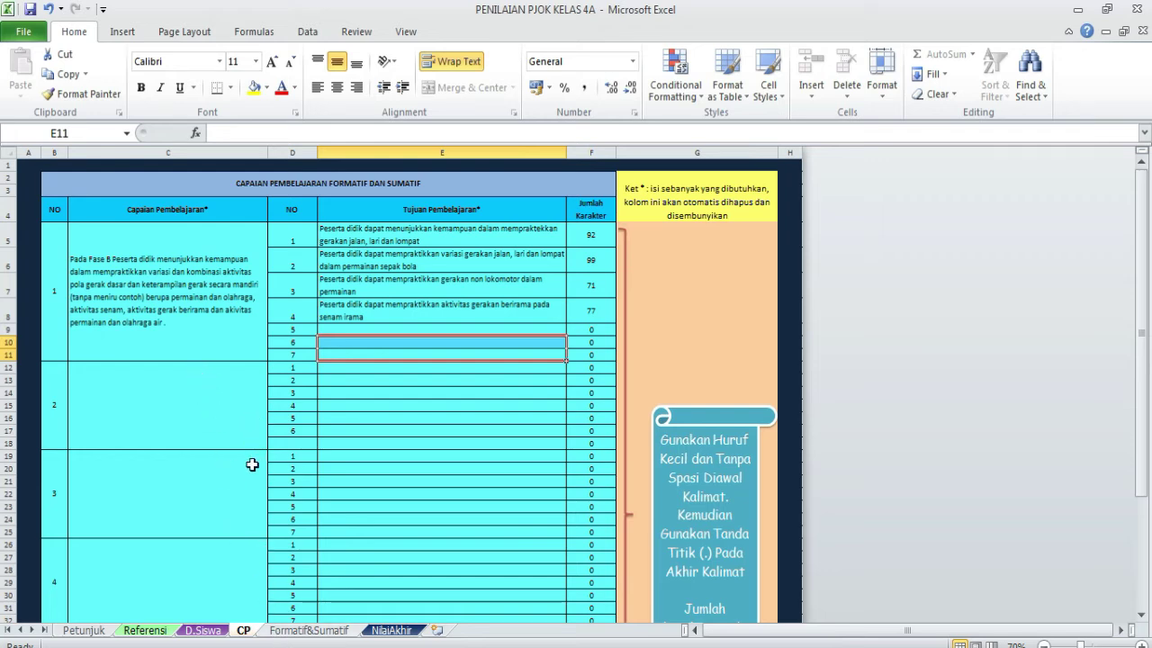
- Switch from Excel back to the CP PJOK.pdf document in Foxit Reader
left_click(324, 635)
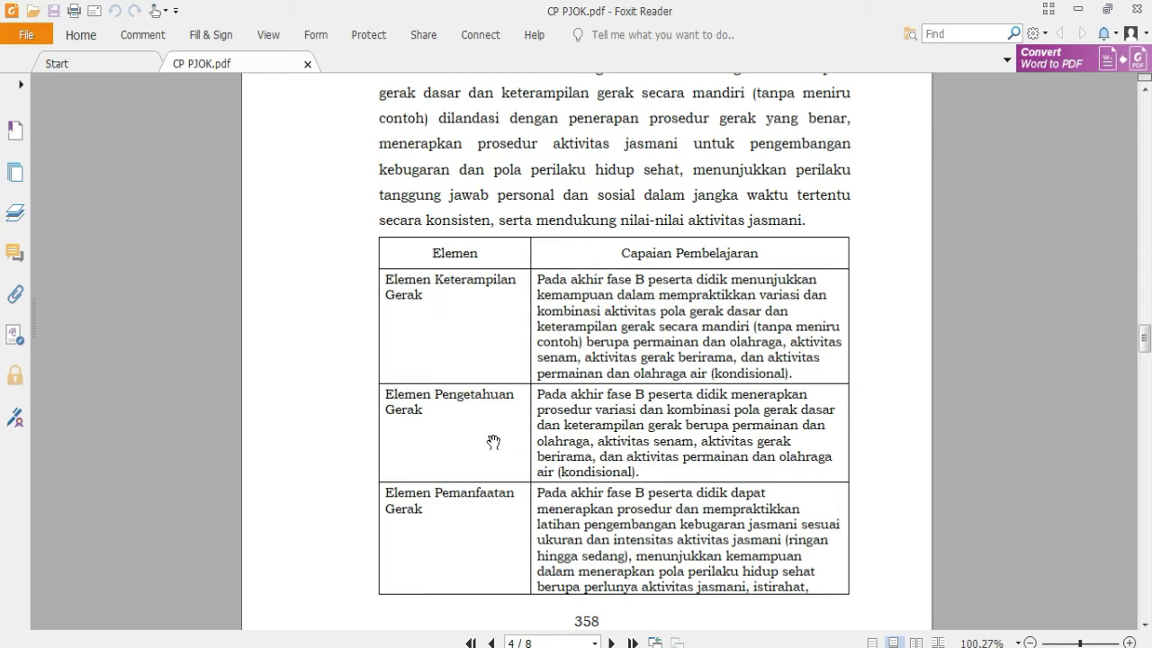
- Review the Fase B table across PDF pages 4 and 5, then return to PENILAIAN PJOK KELAS 4A
scroll(483, 441, "down", 1)
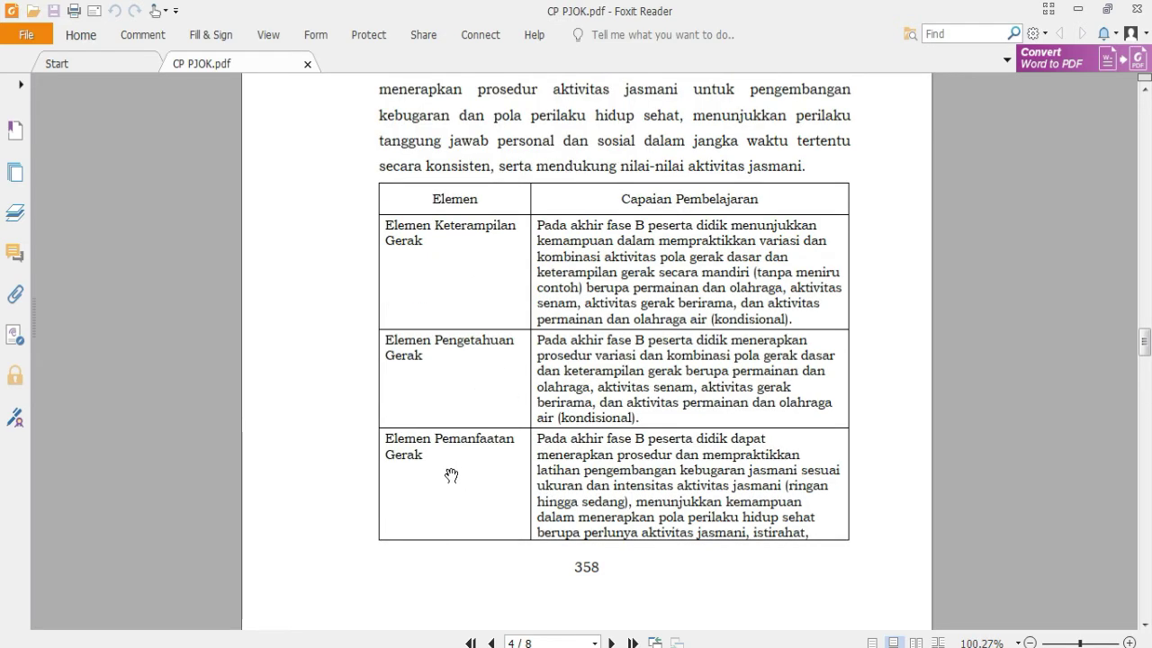
scroll(452, 474, "down", 6)
scroll(455, 475, "down", 1)
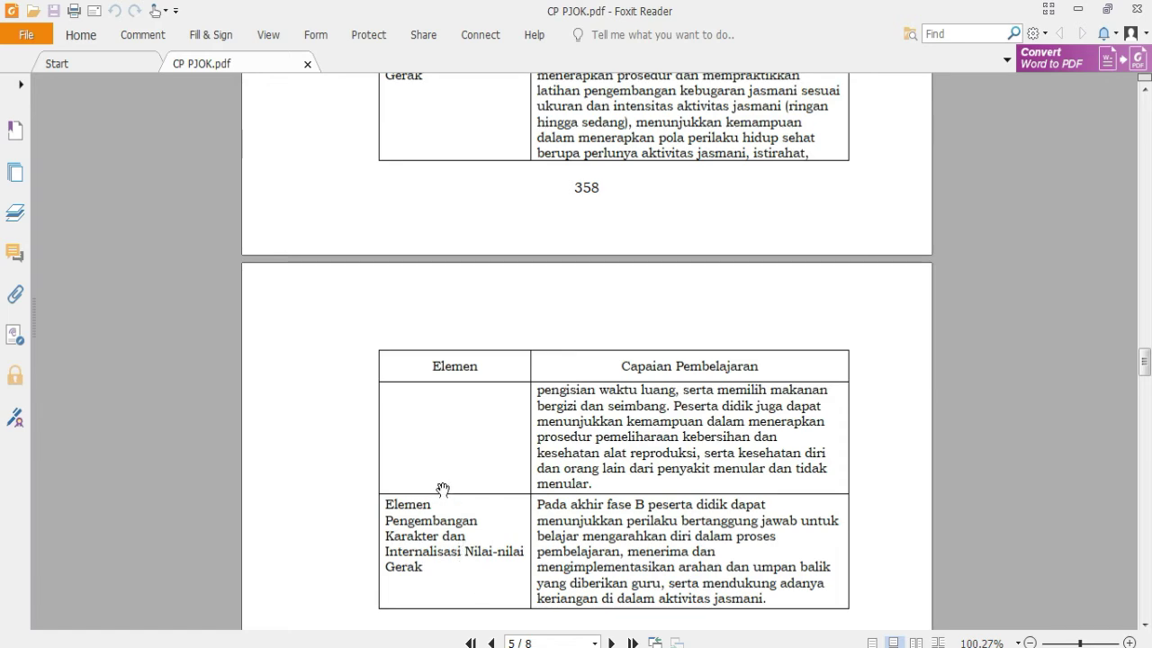
scroll(443, 282, "up", 5)
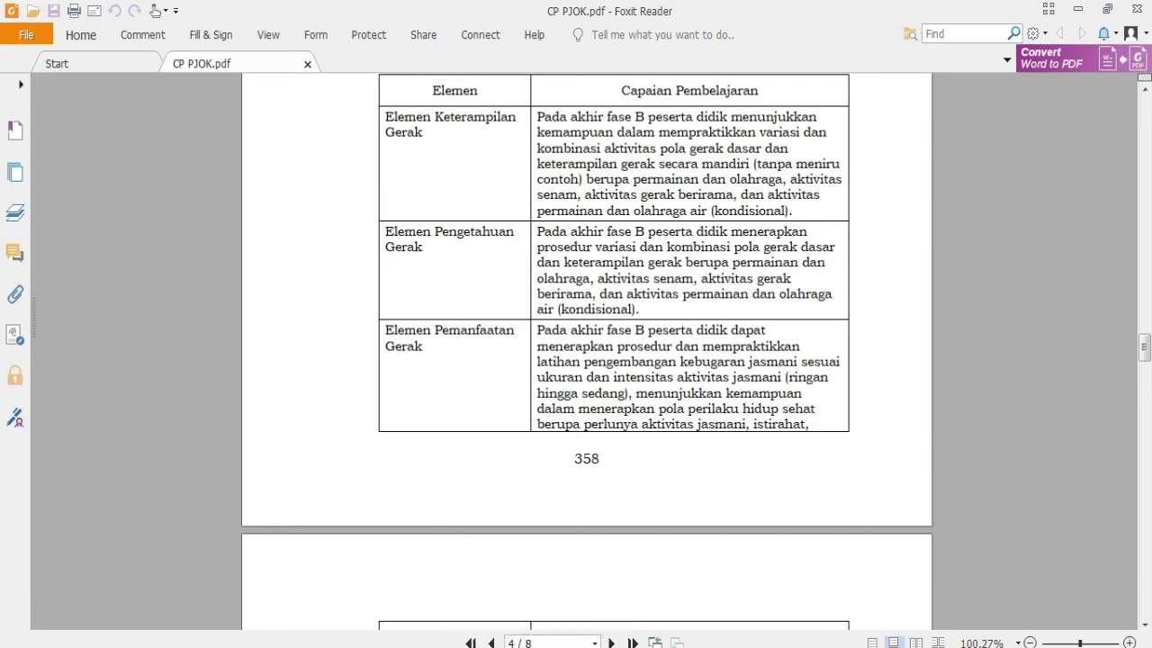
mouse_move(441, 647)
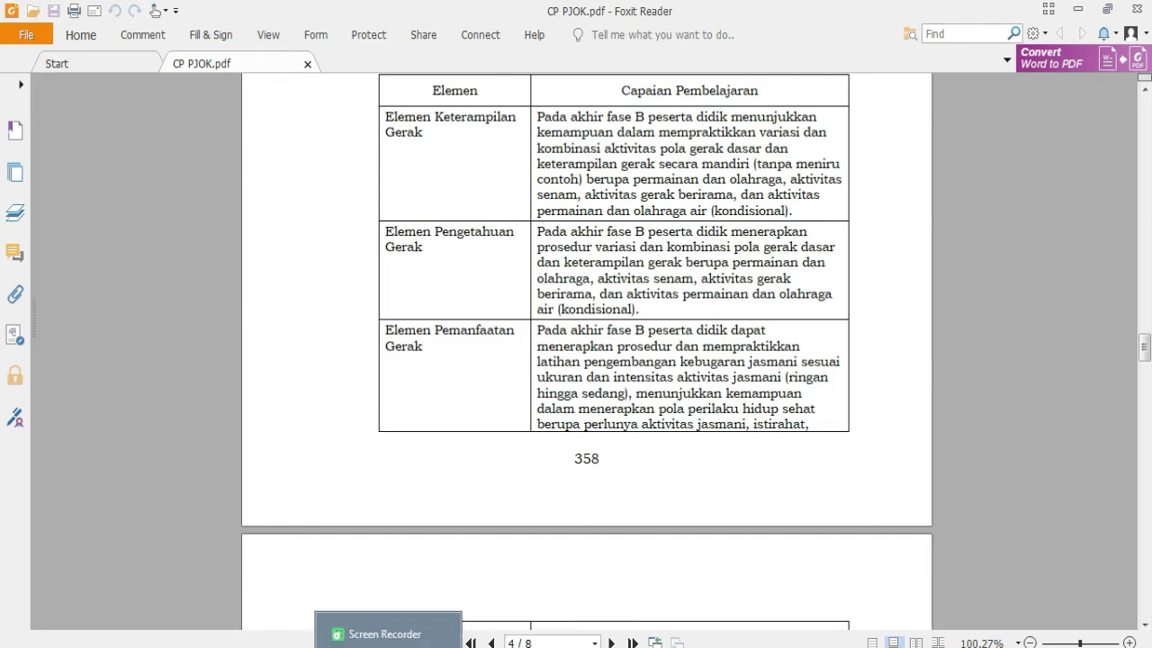
left_click(423, 633)
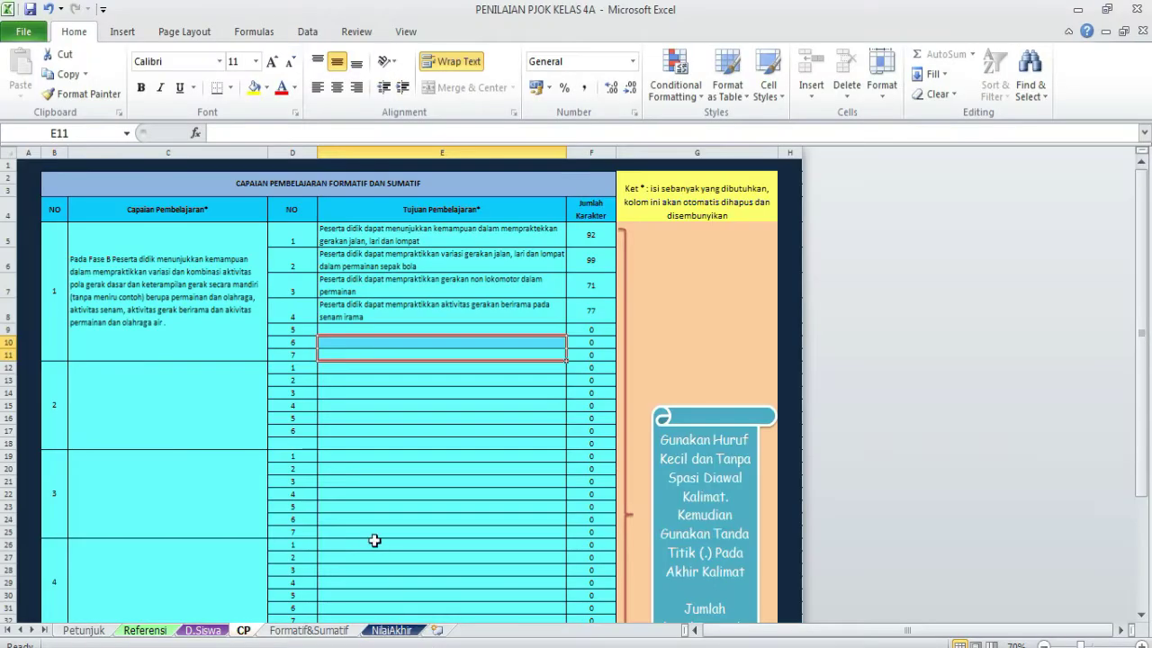
- Compare Formatif&Sumatif with CP, checking E3 and E4–H4 show the Fase B outcome and four objectives
left_click(310, 631)
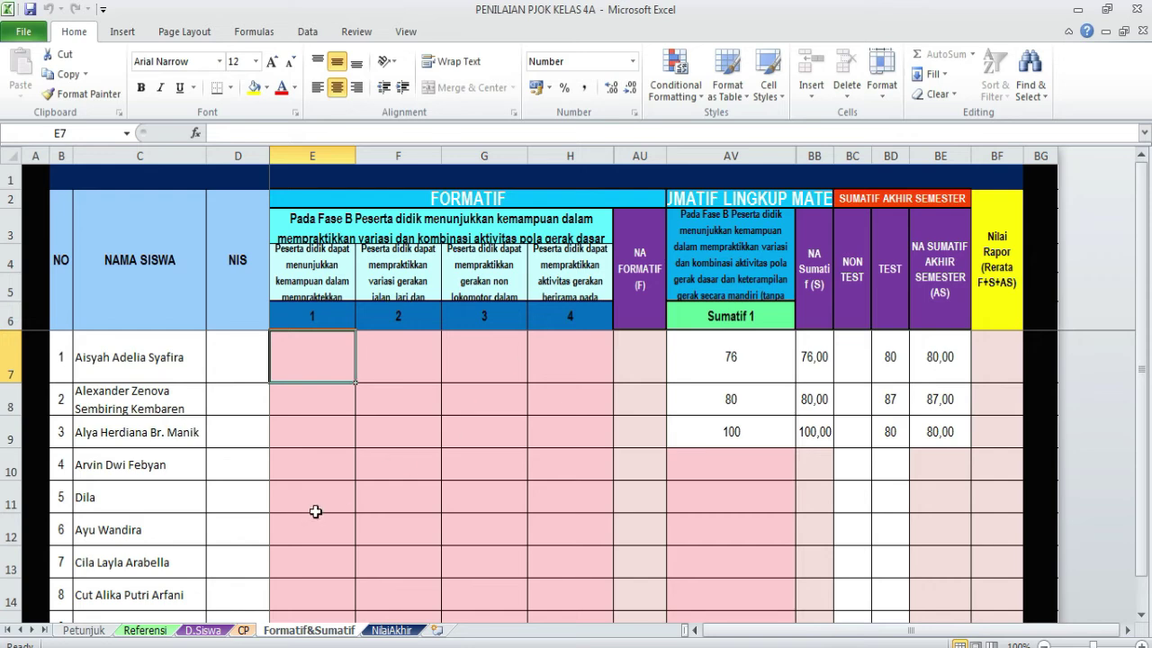
left_click(249, 632)
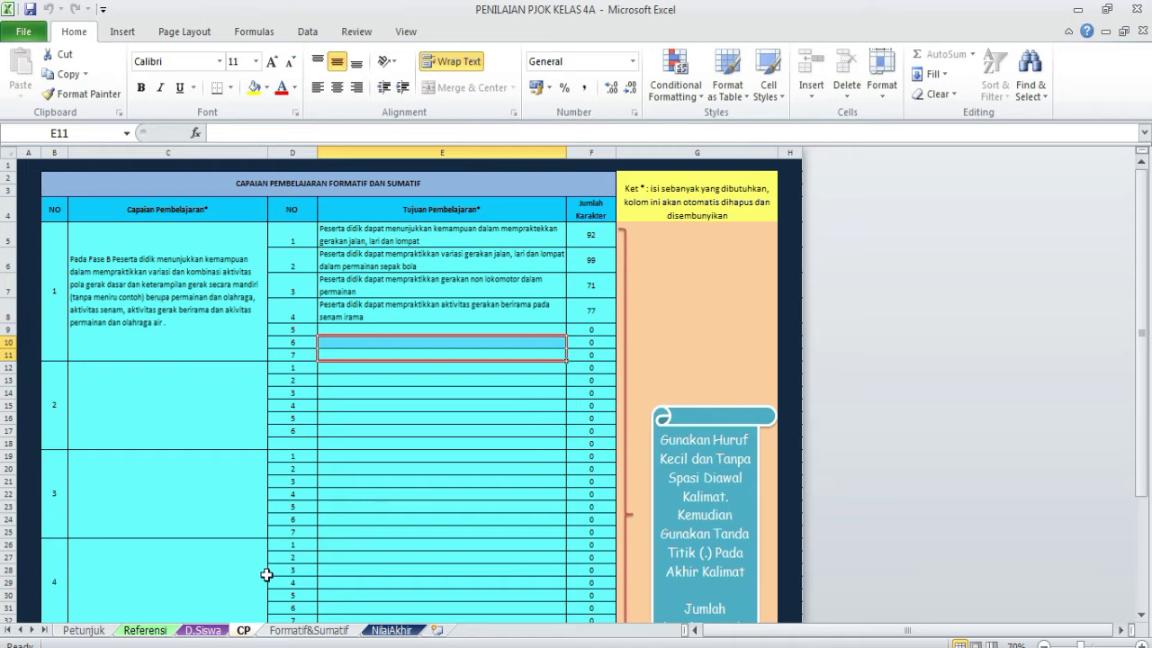
left_click(307, 630)
left_click(423, 227)
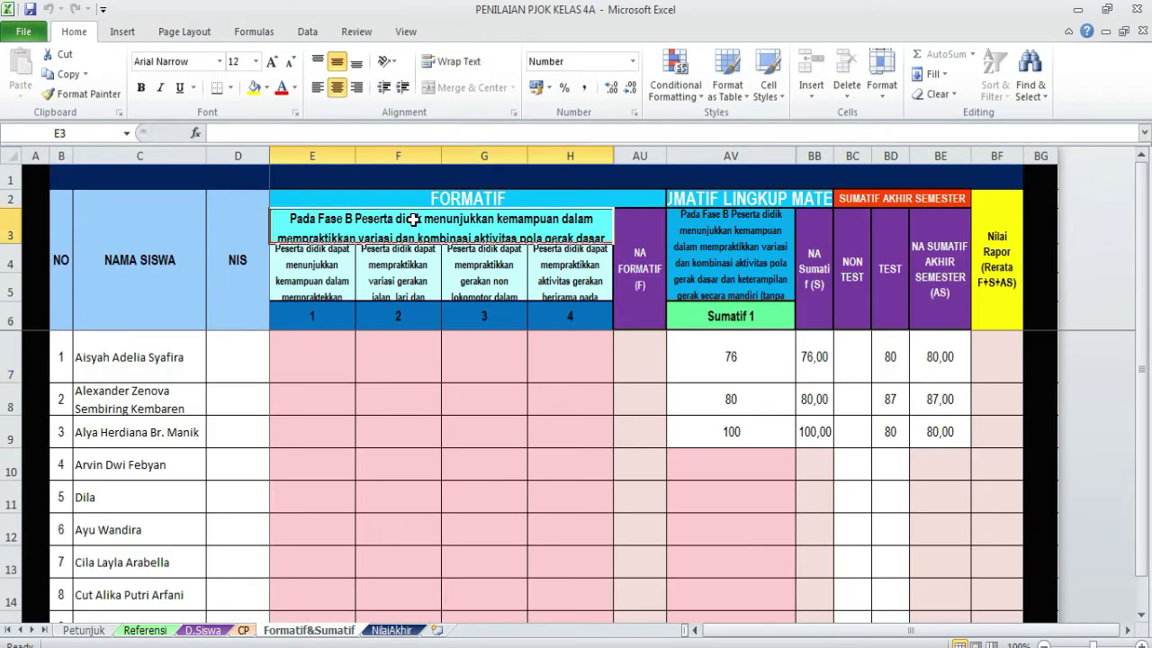
left_click(347, 274)
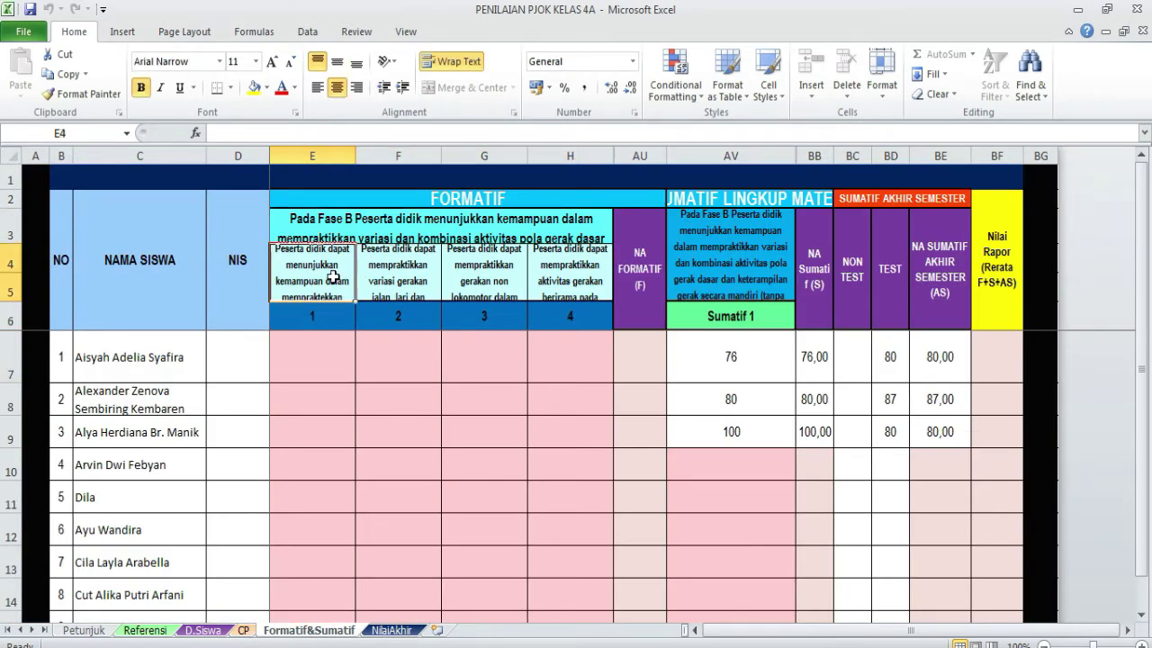
left_click(396, 285)
left_click(479, 284)
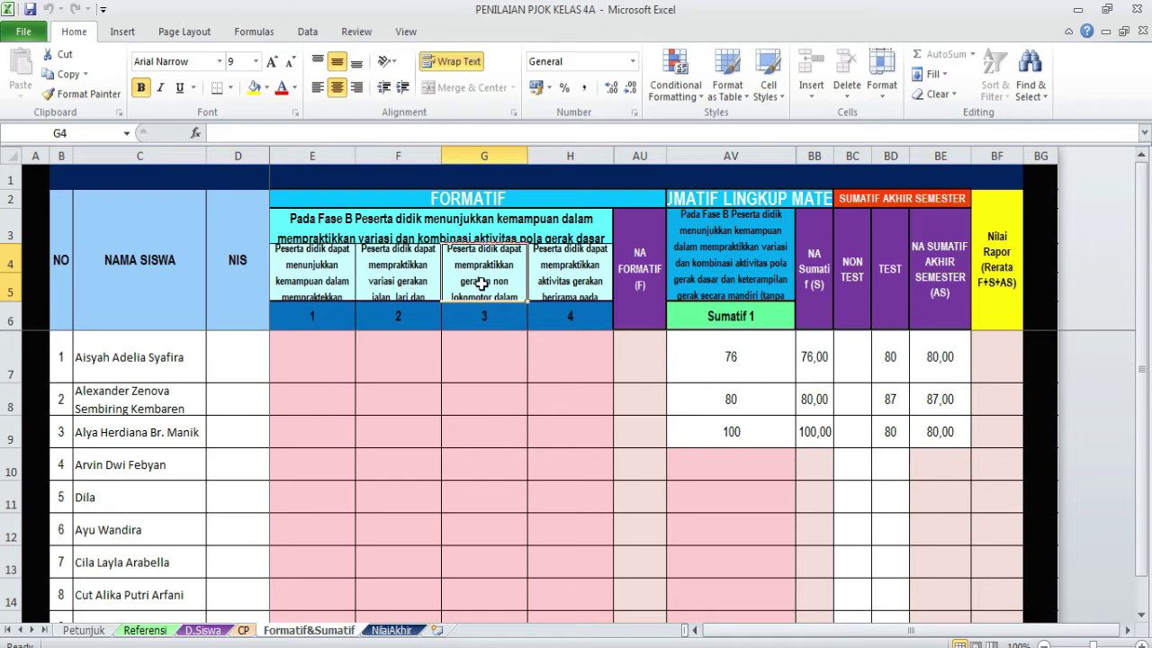
left_click(569, 286)
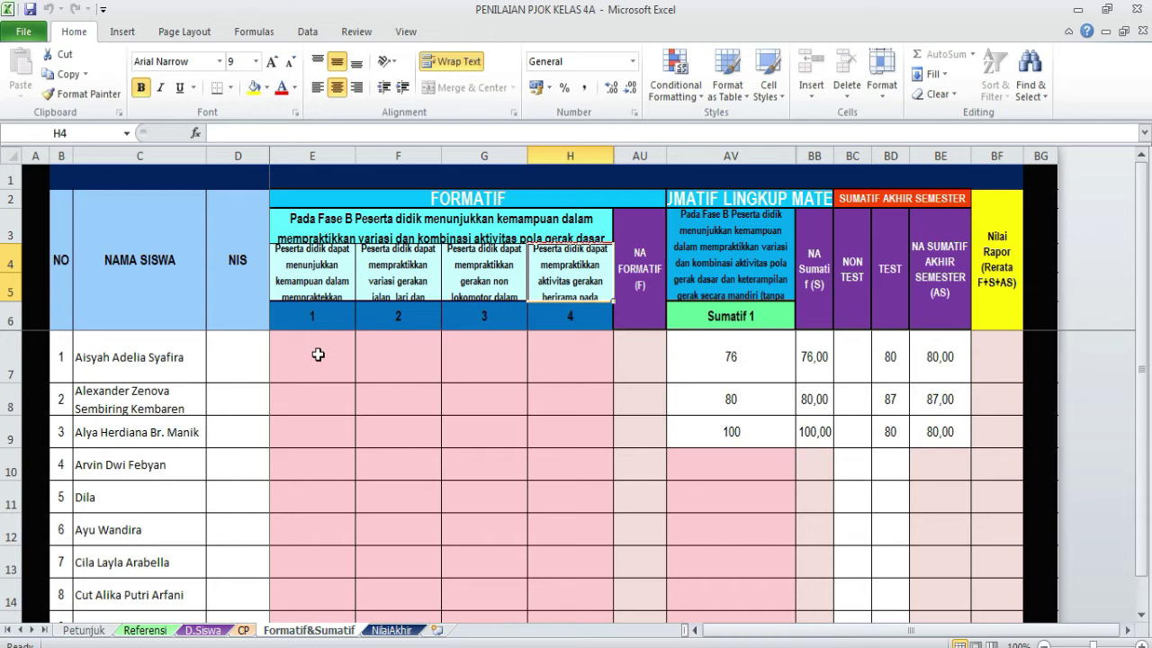
- Enter the first student's formative scores 80, 85, 90 and 90 across E7:H7
left_click(306, 369)
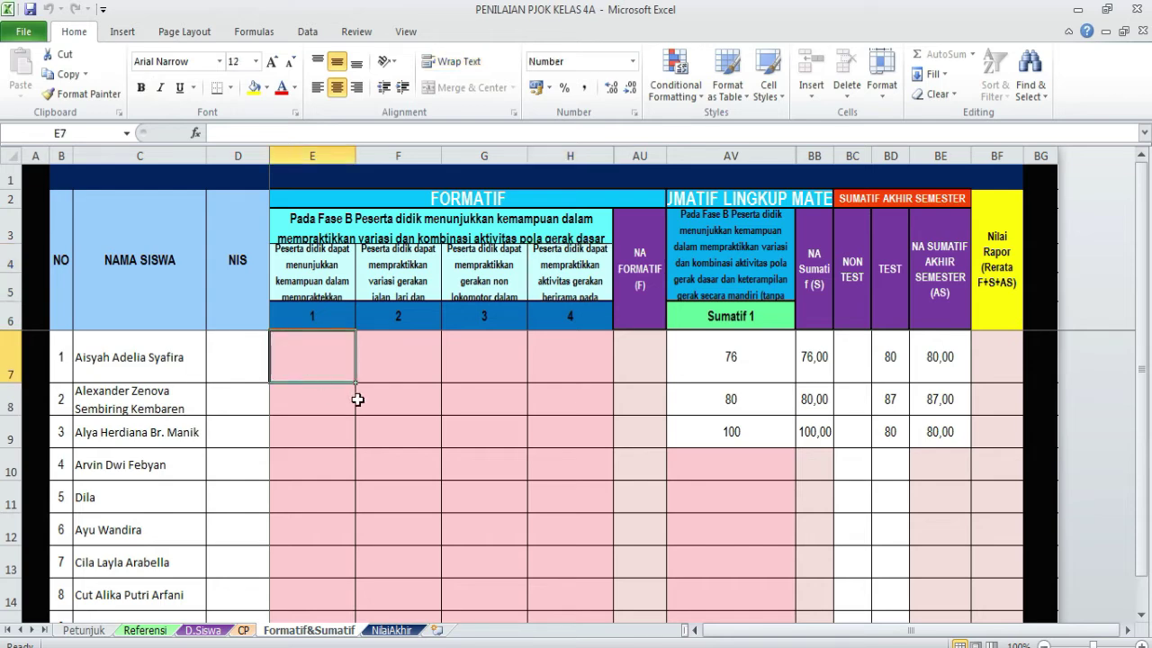
type("80")
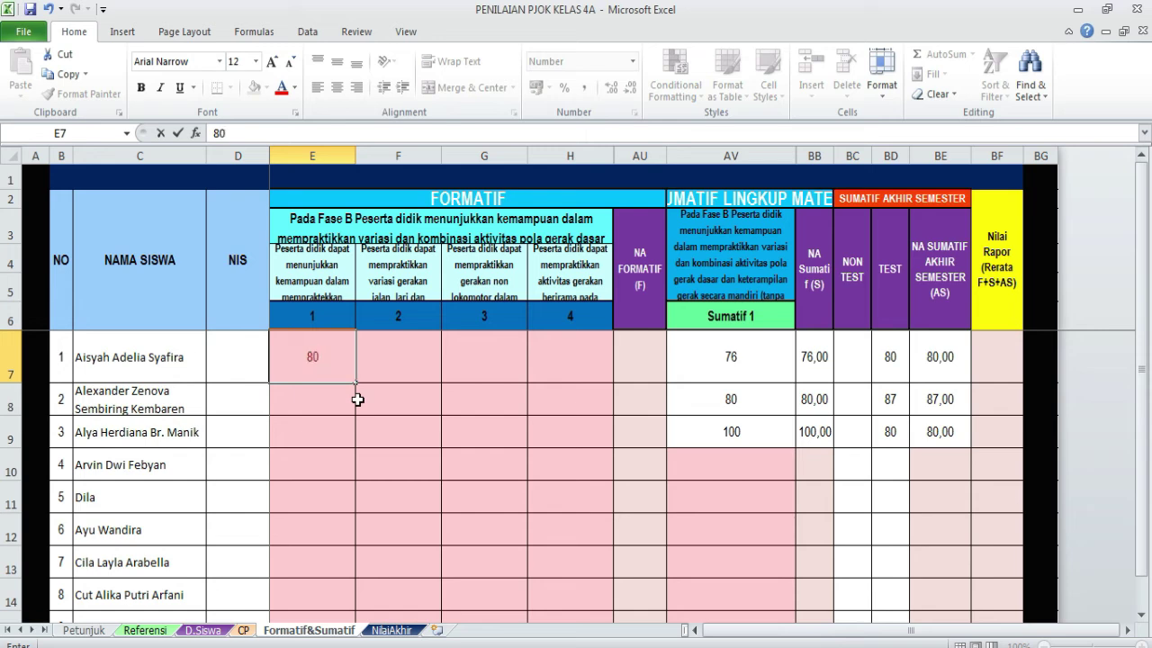
key("Tab")
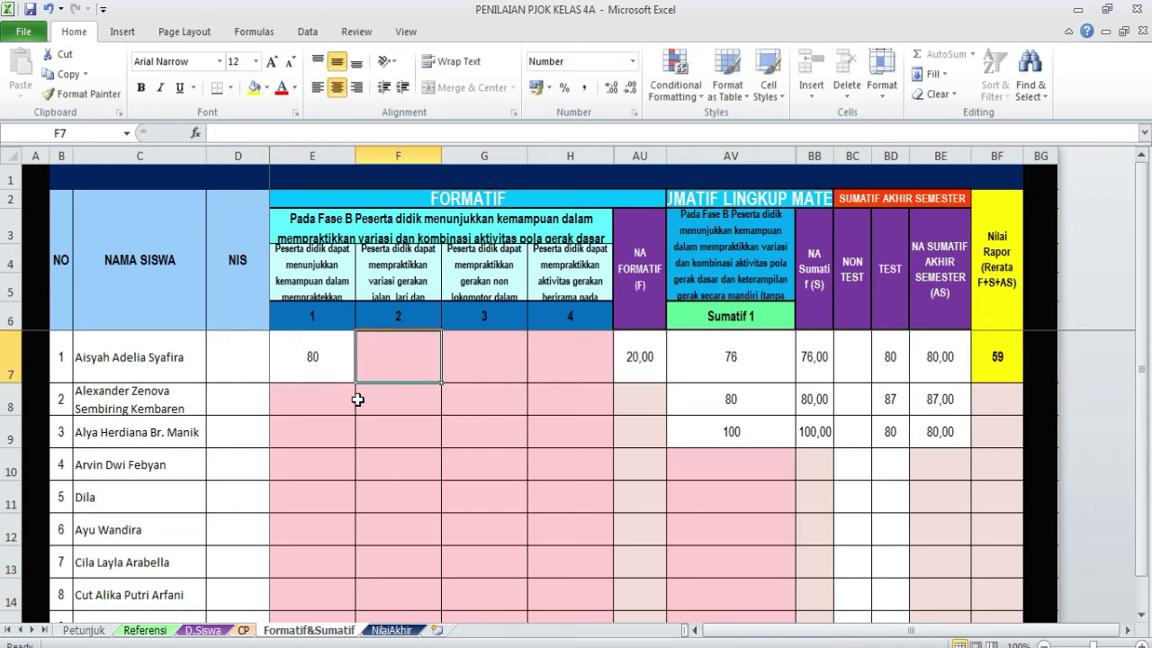
type("85")
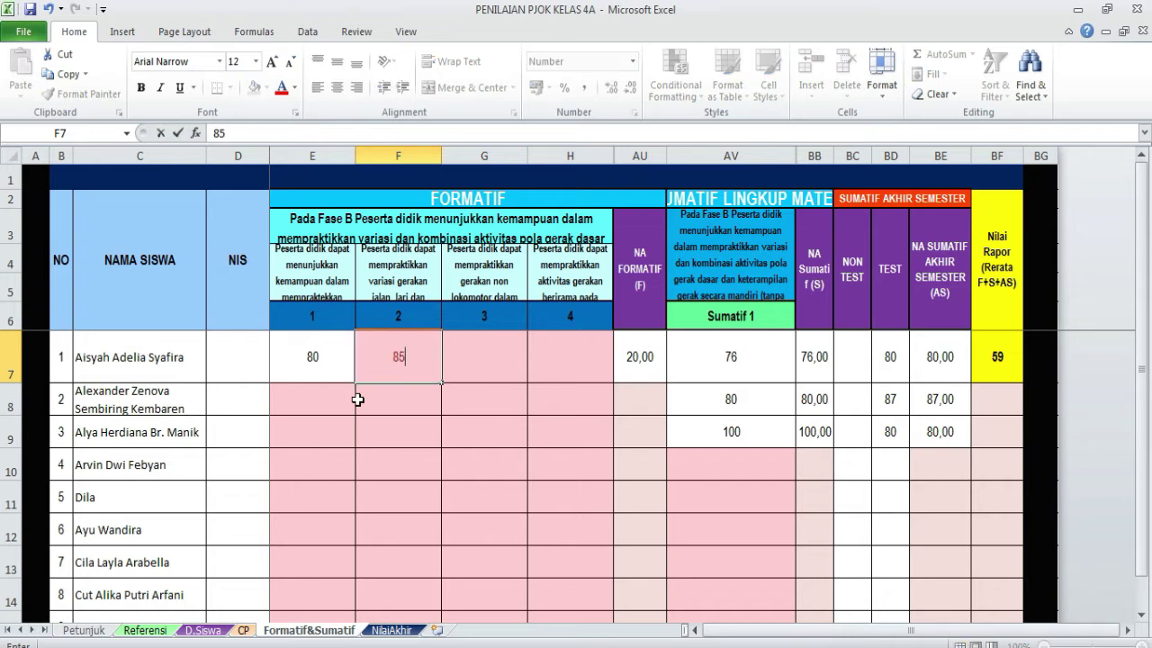
key("Tab")
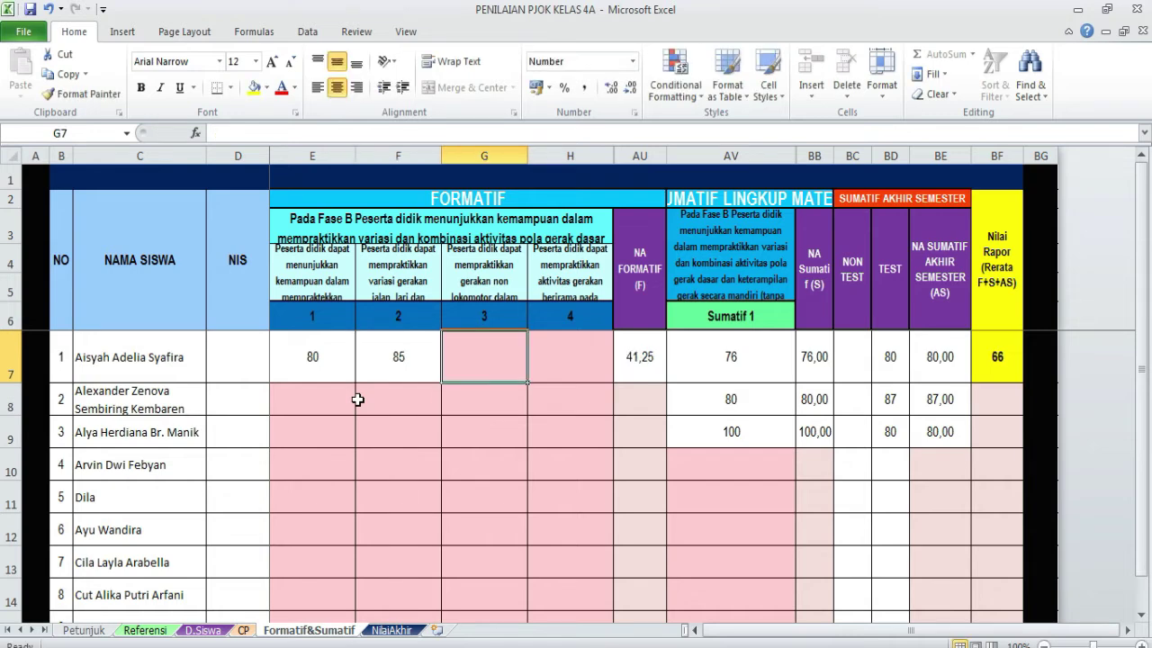
type("90")
key("Tab")
type("90")
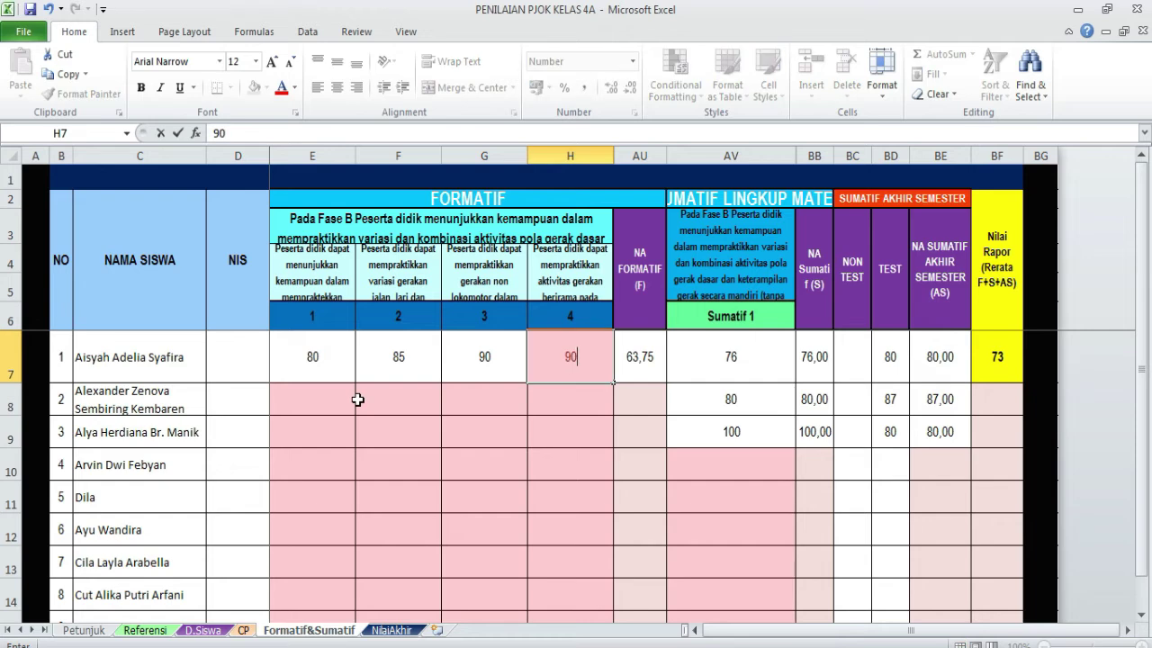
key("Tab")
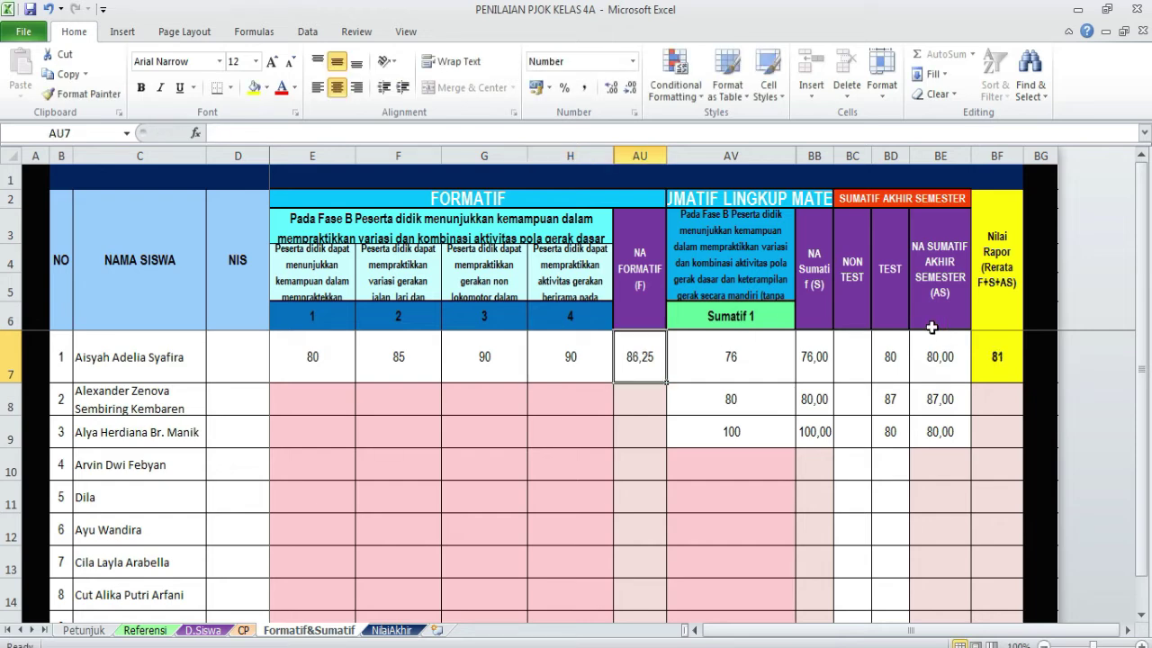
left_click(769, 364)
- Clear the first student's four formative scores in E7:H7, dismissing the protected-cell warning
left_click(314, 358)
left_click_drag(313, 358, 920, 435)
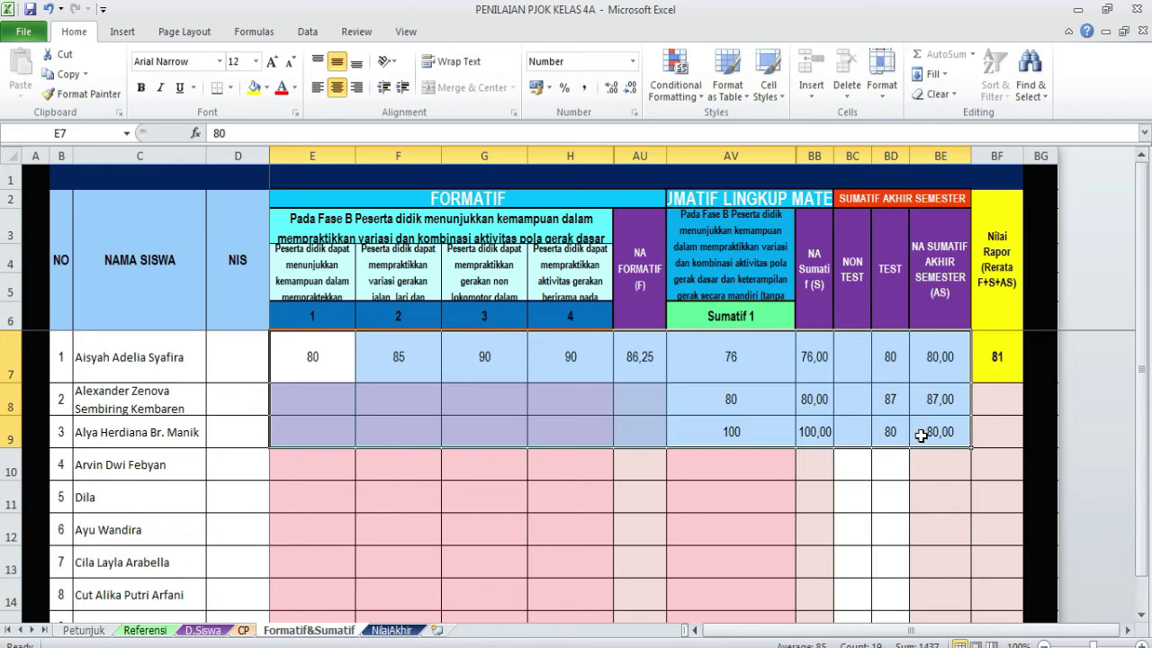
key("Delete")
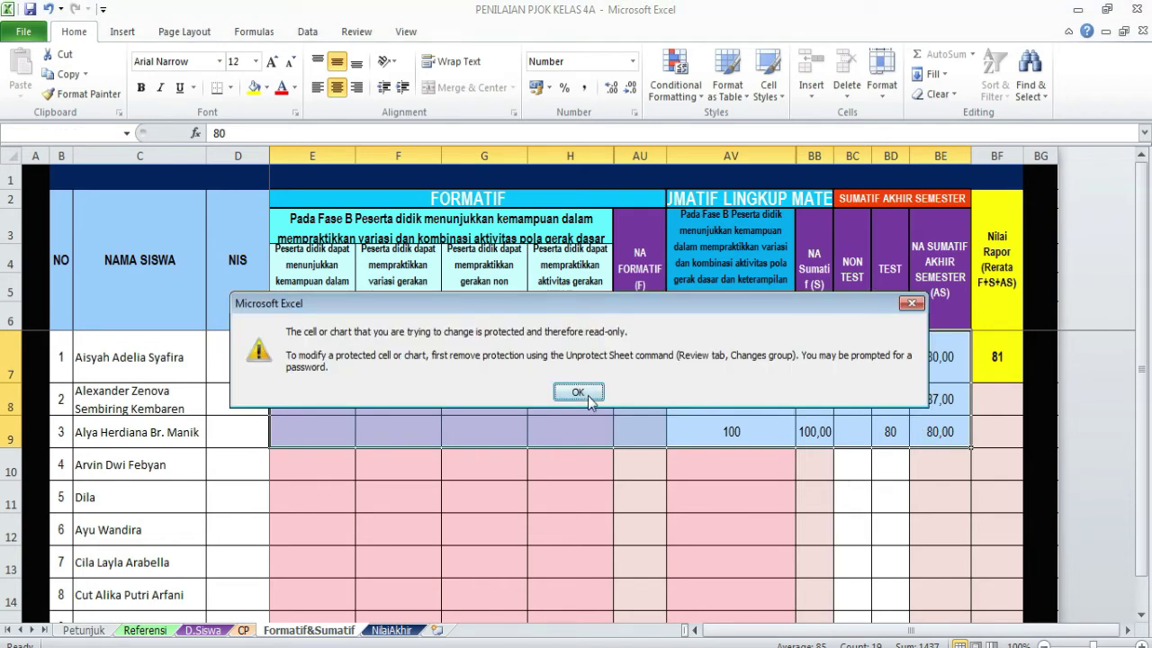
left_click(580, 392)
left_click(718, 362)
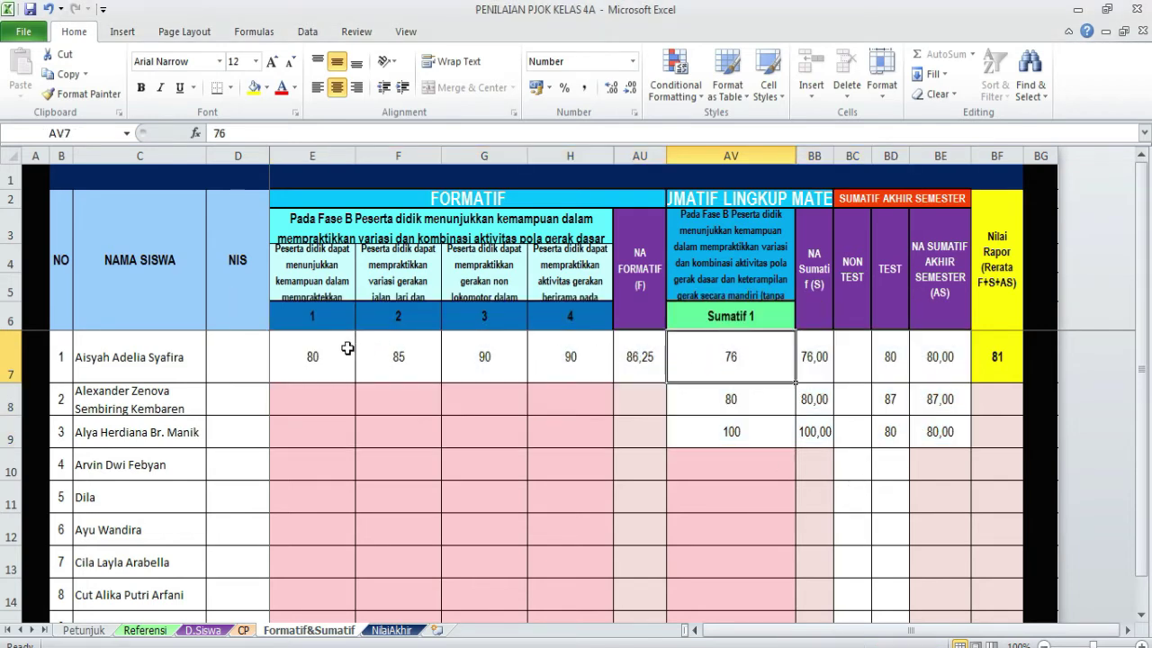
left_click_drag(317, 357, 530, 359)
key("Delete")
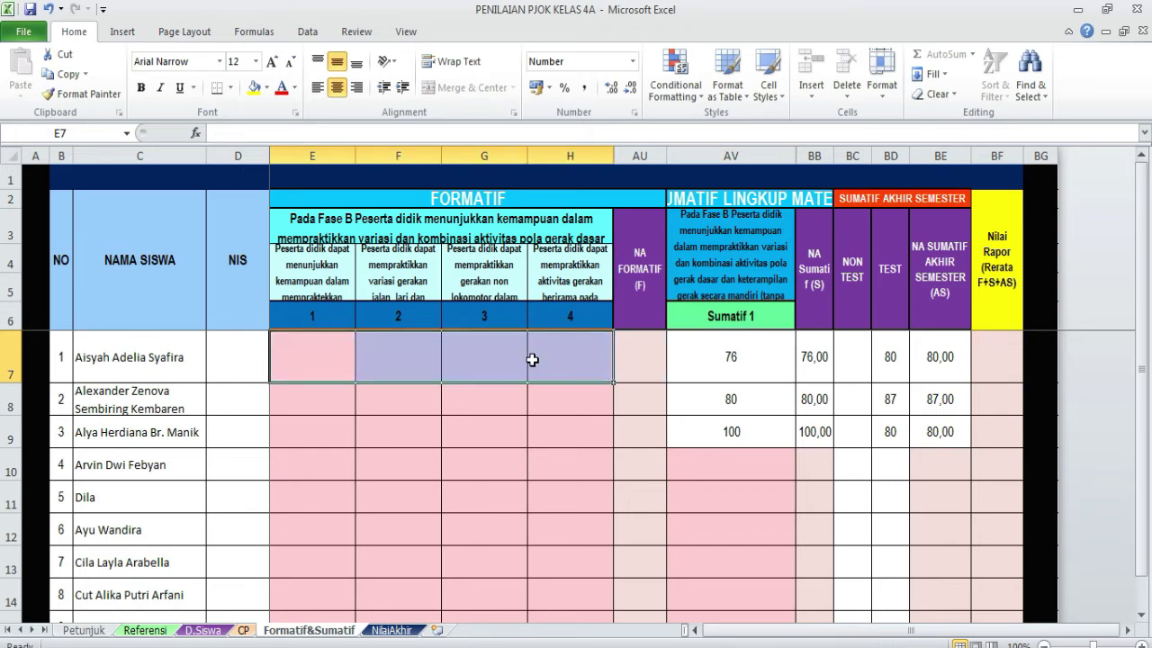
- Clear the first three students' Sumatif 1 scores in AV7:AV9
left_click_drag(709, 373, 797, 377)
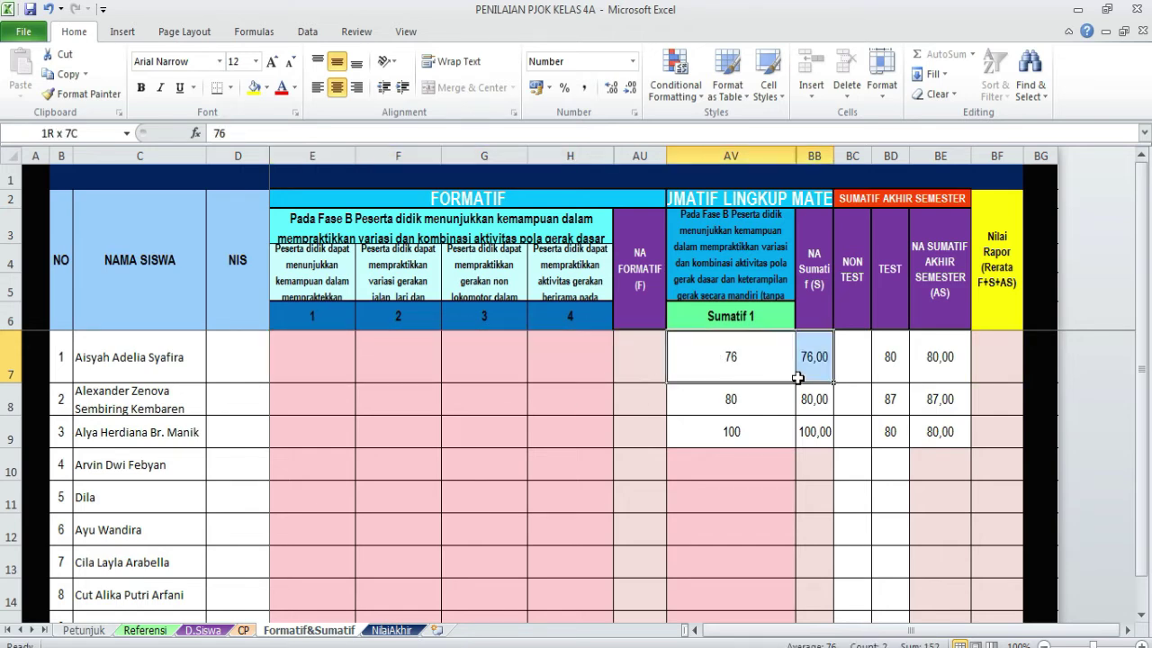
key("Delete")
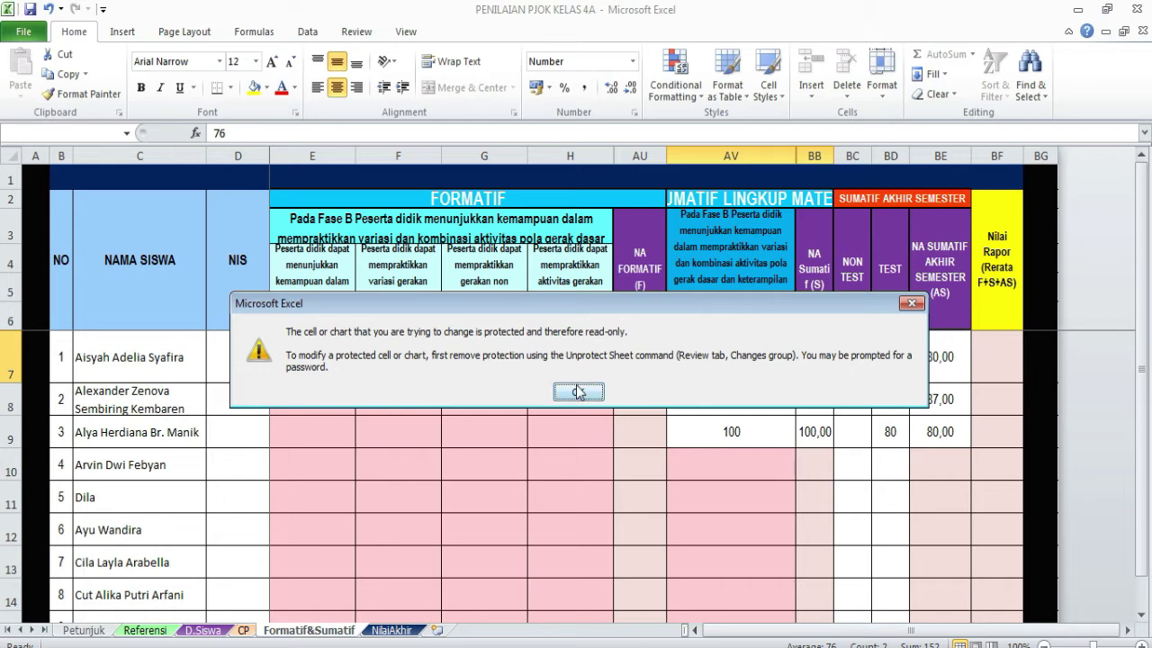
left_click(578, 392)
left_click_drag(729, 373, 746, 432)
key("Delete")
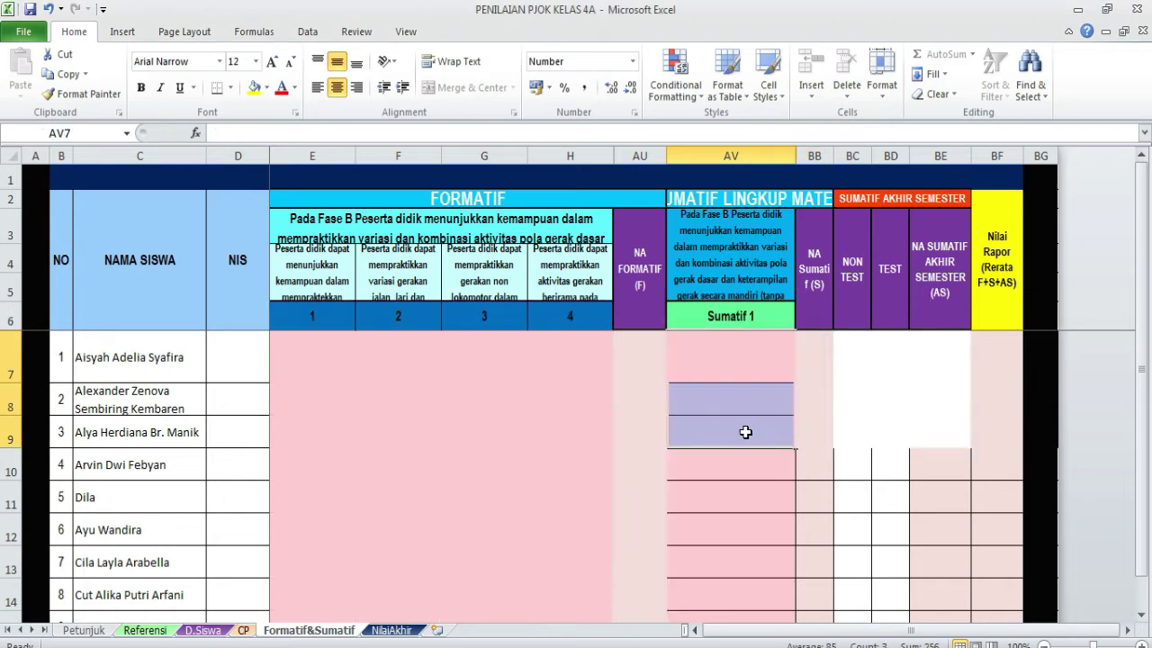
- Clear the first three students' test scores in BD7:BD9
left_click(895, 356)
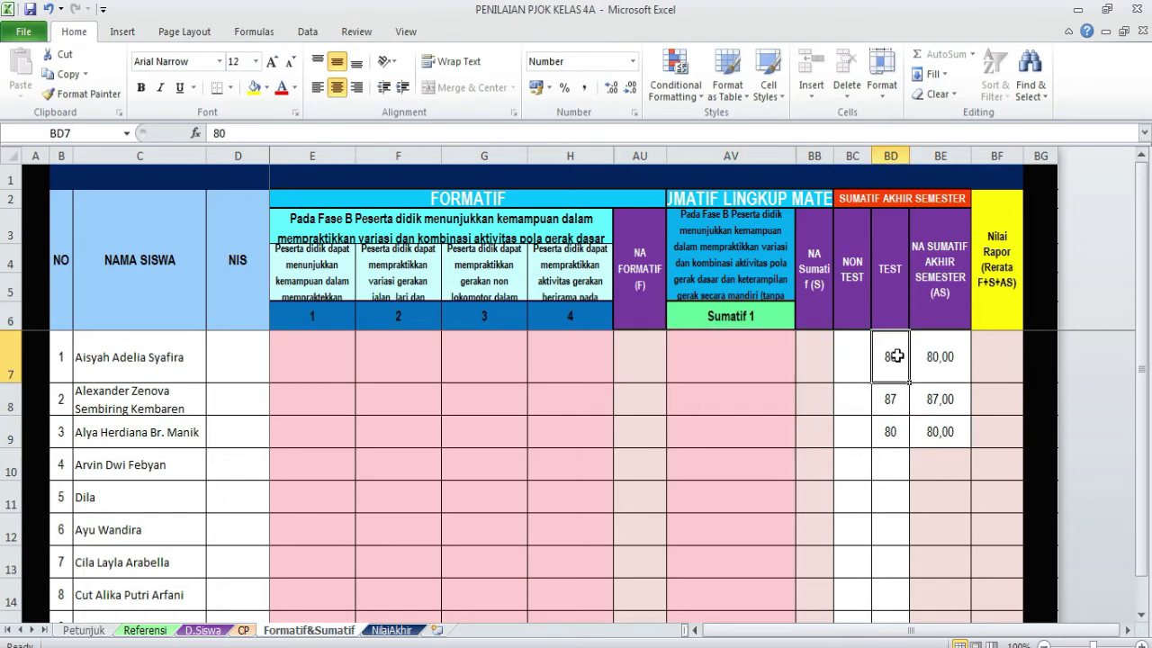
left_click_drag(895, 357, 947, 423)
key("Delete")
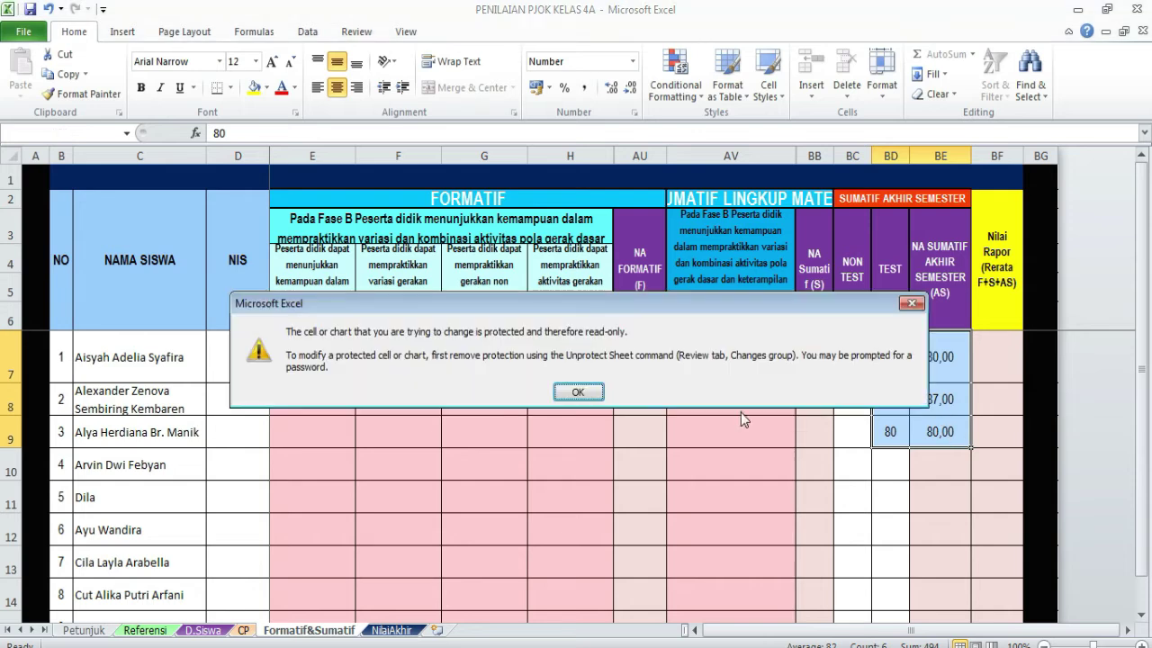
left_click(567, 394)
left_click(893, 364)
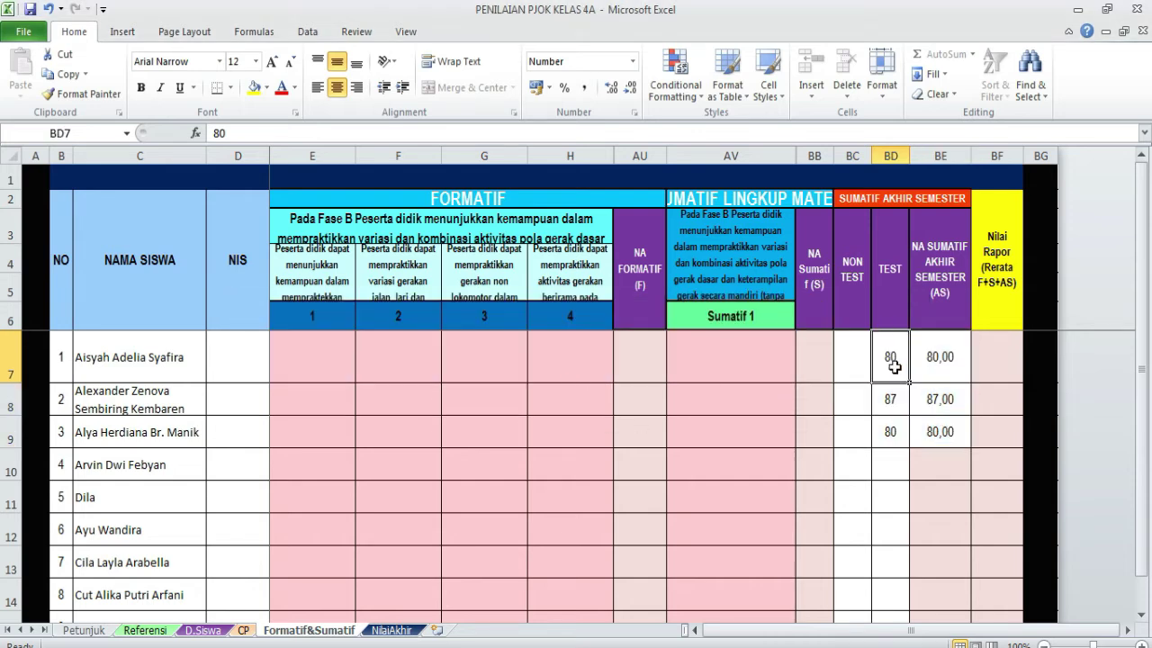
left_click_drag(891, 365, 909, 437)
key("Delete")
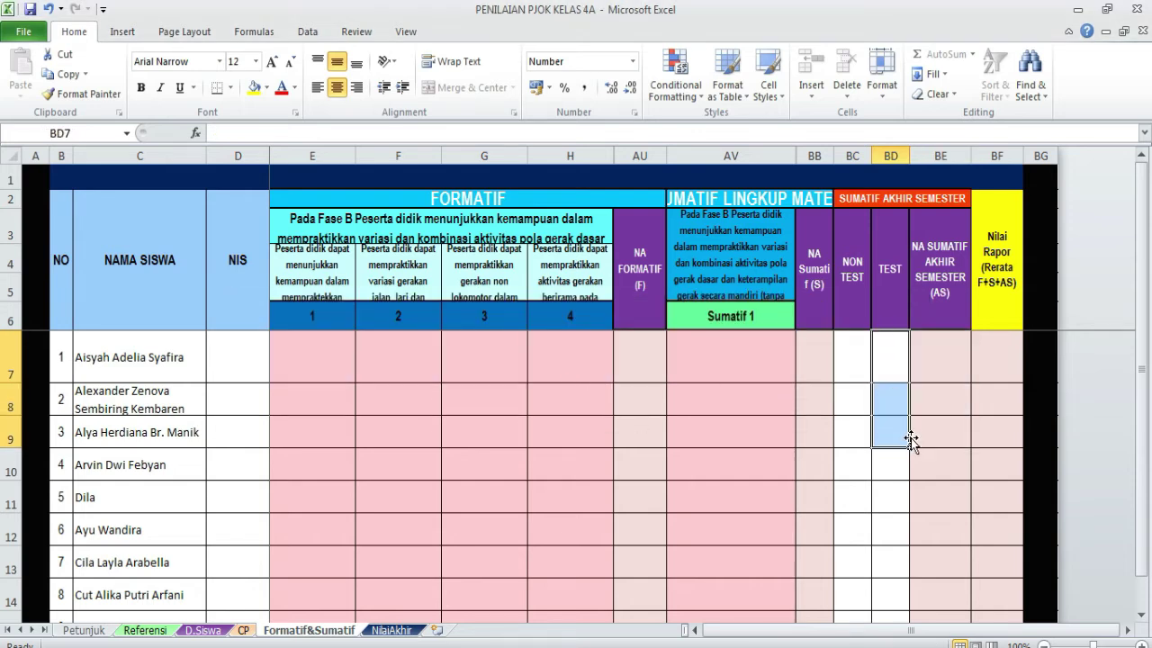
left_click(672, 431)
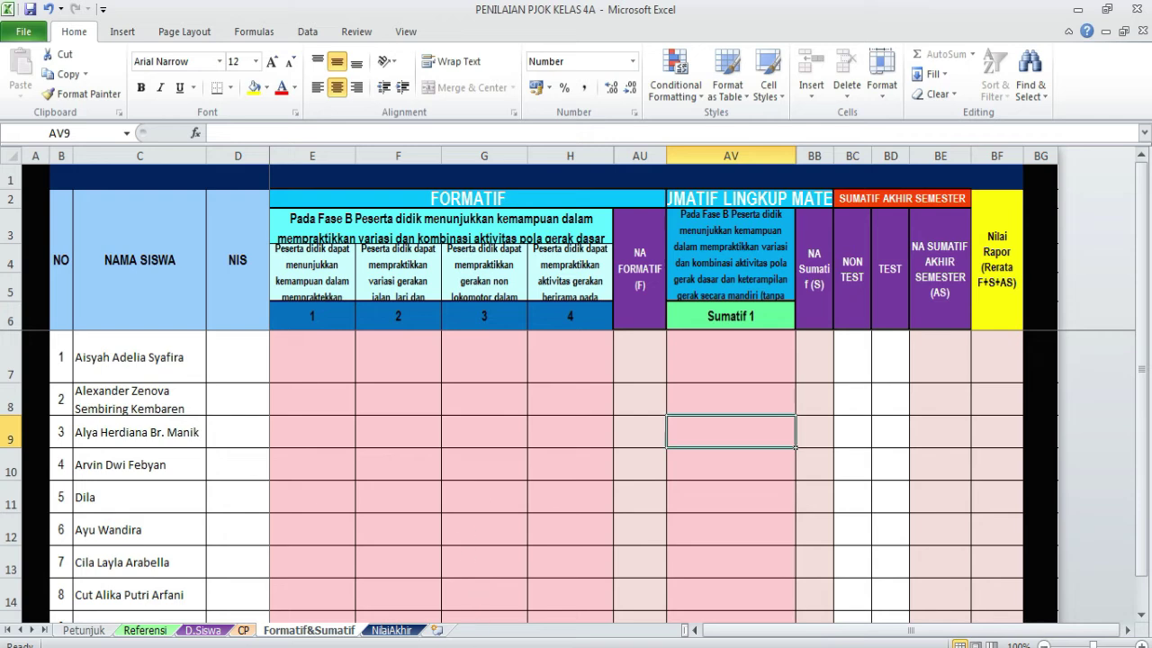
- Check the DAFTAR NILAI workbook, then return to PENILAIAN PJOK KELAS 4A's CP sheet
mouse_move(441, 647)
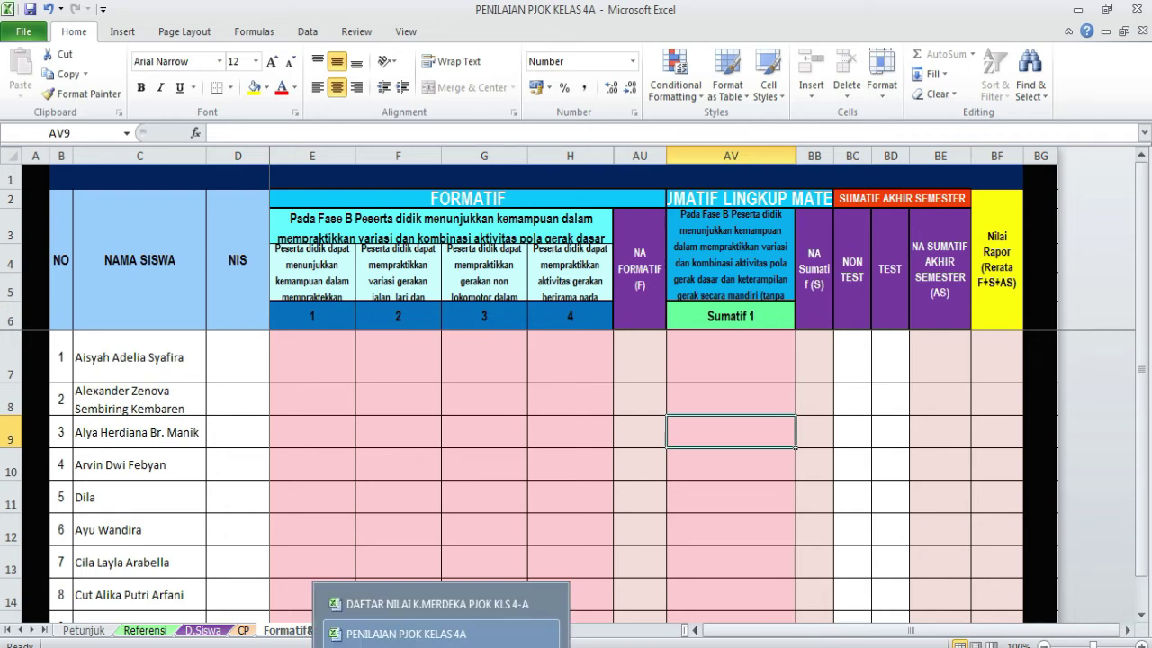
left_click(437, 604)
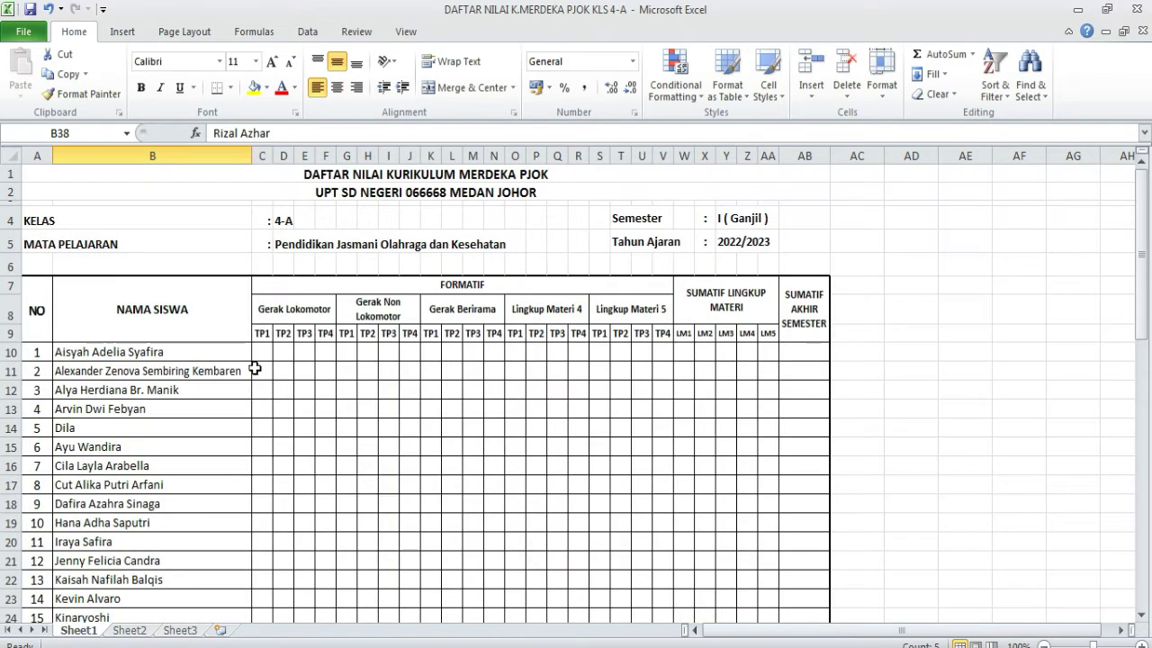
left_click(260, 354)
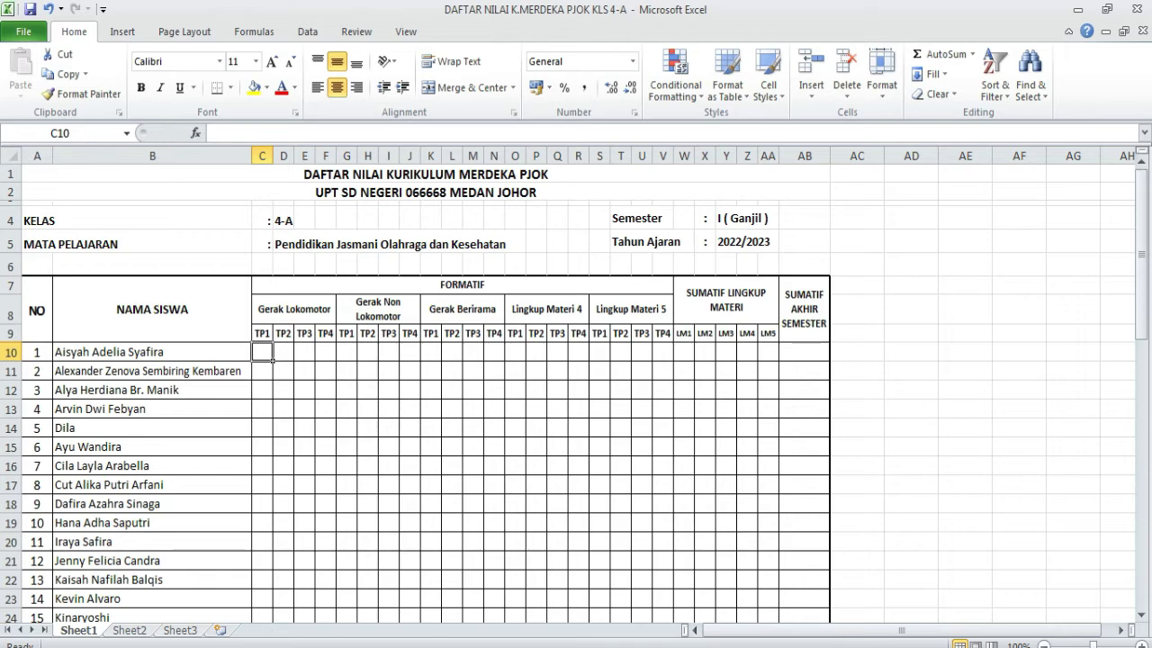
left_click(441, 647)
left_click(427, 635)
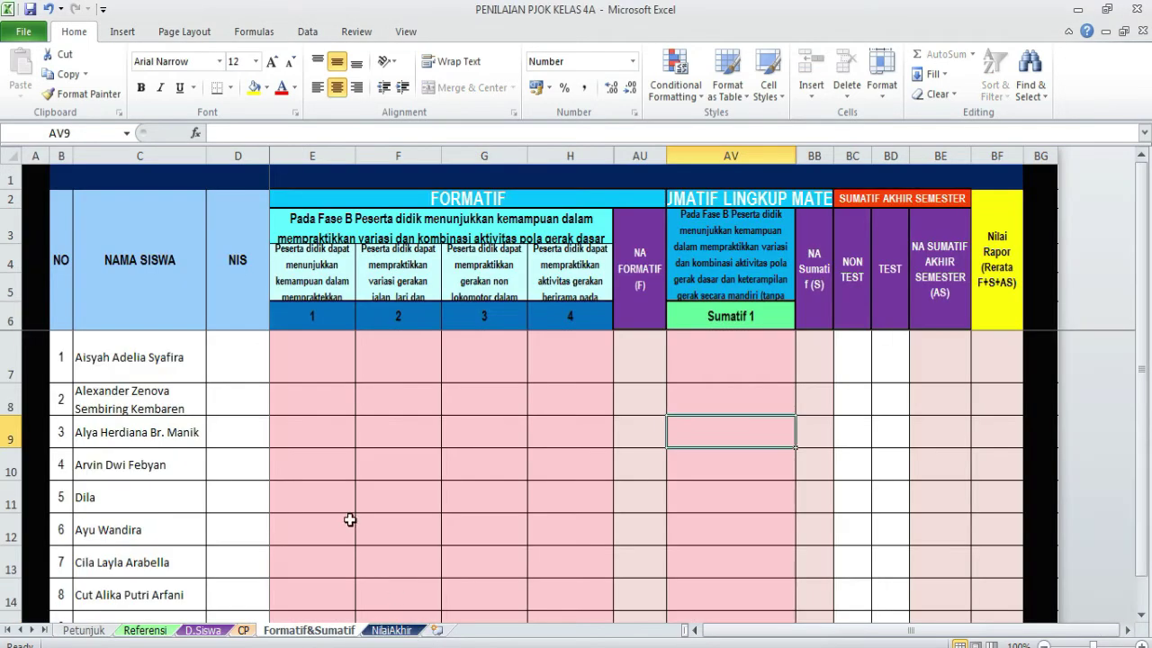
left_click(241, 631)
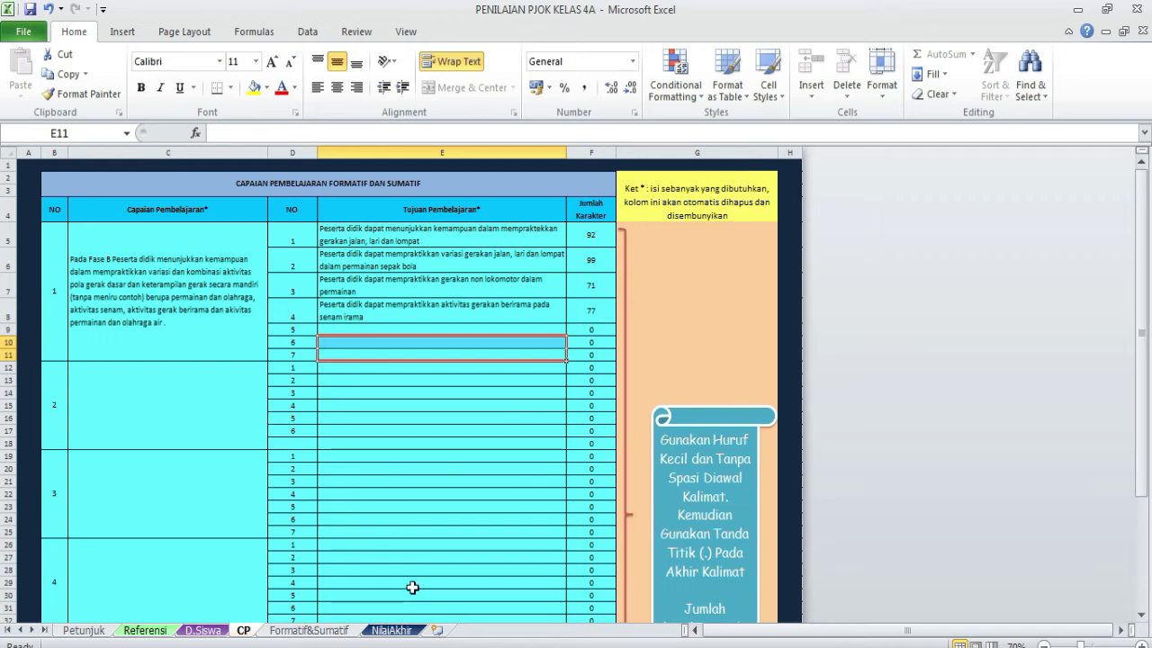
- Alternate between the two workbooks, select C10:D17 in DAFTAR NILAI, and finish on DAFTAR NILAI
left_click(432, 646)
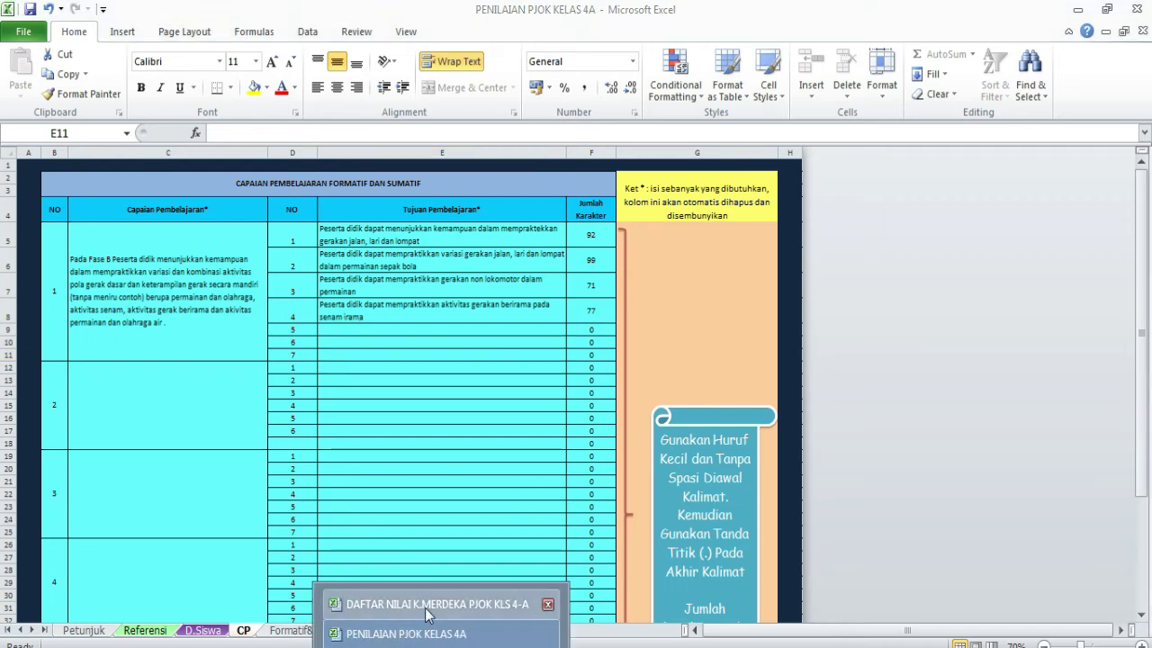
left_click(432, 604)
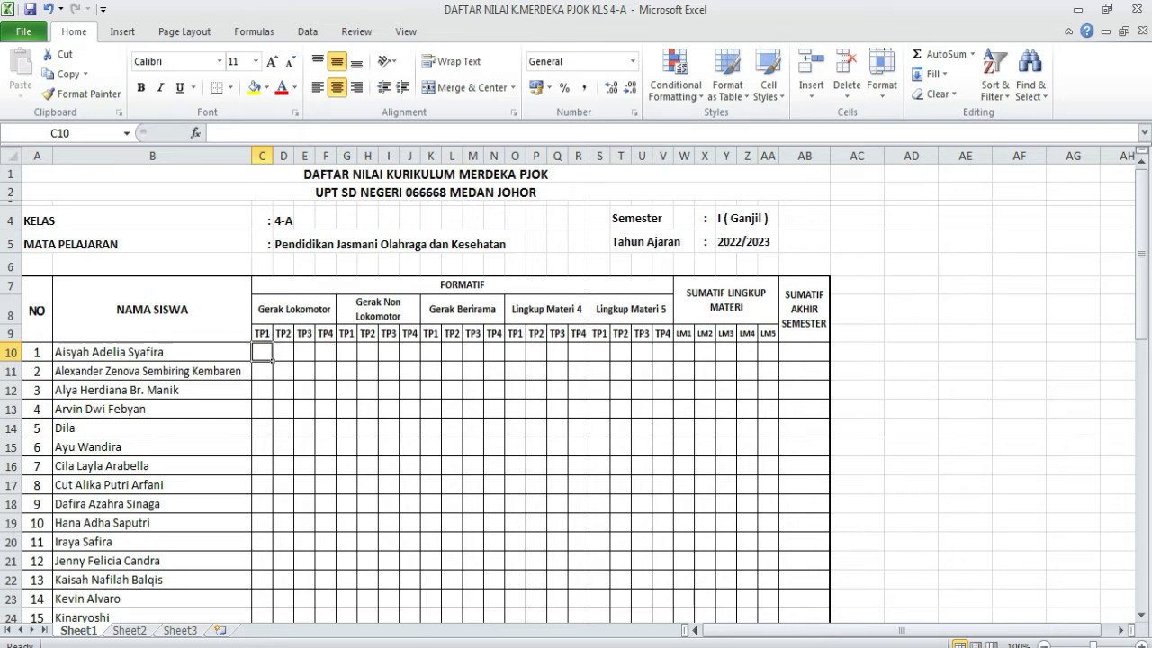
left_click(432, 647)
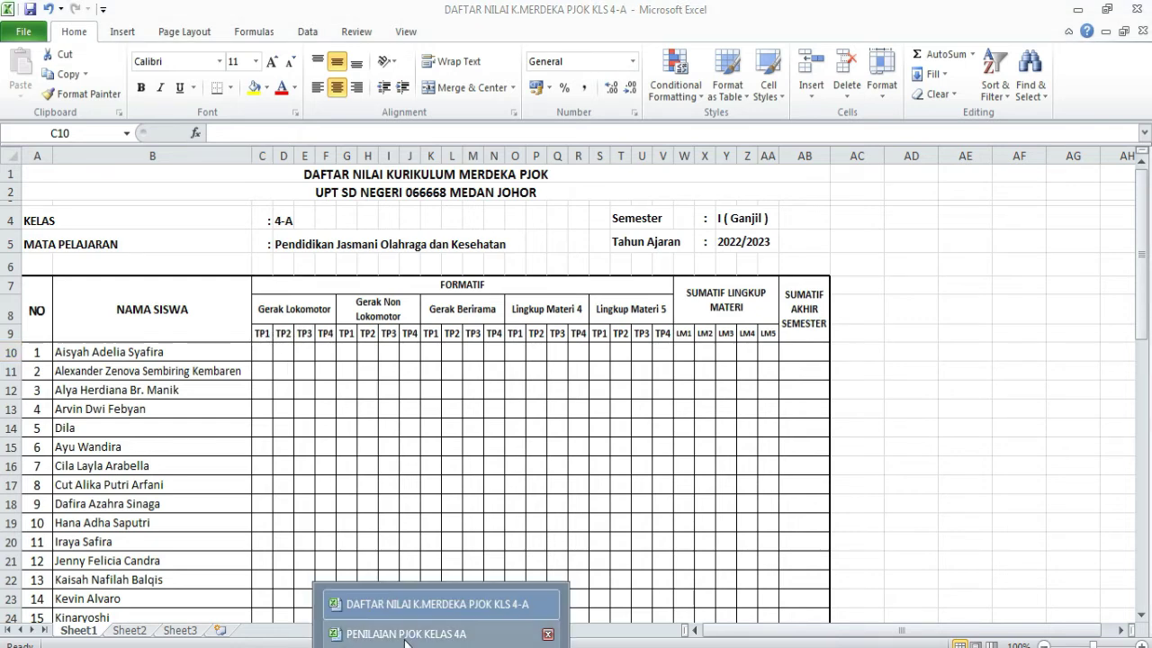
left_click(405, 634)
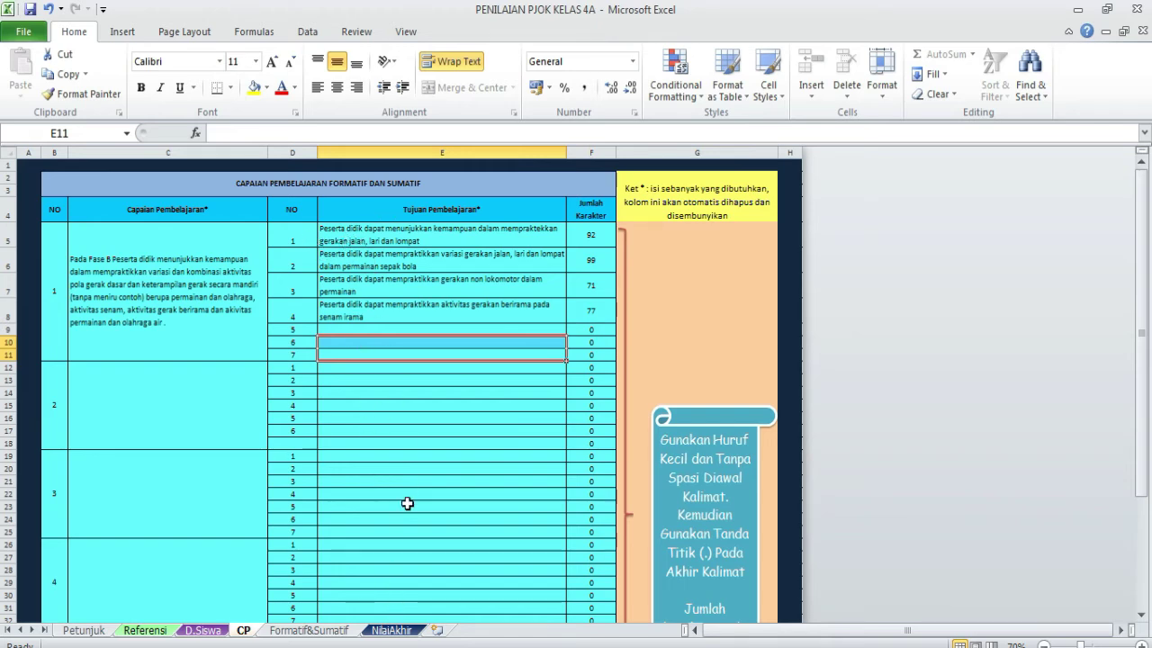
mouse_move(441, 646)
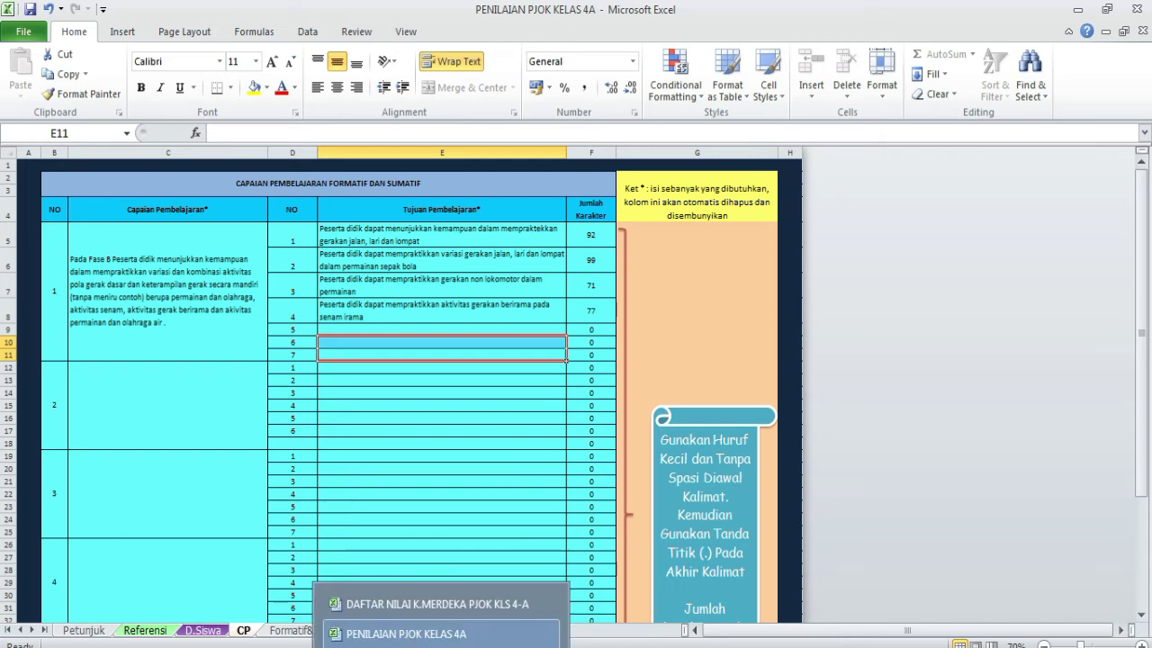
left_click(423, 605)
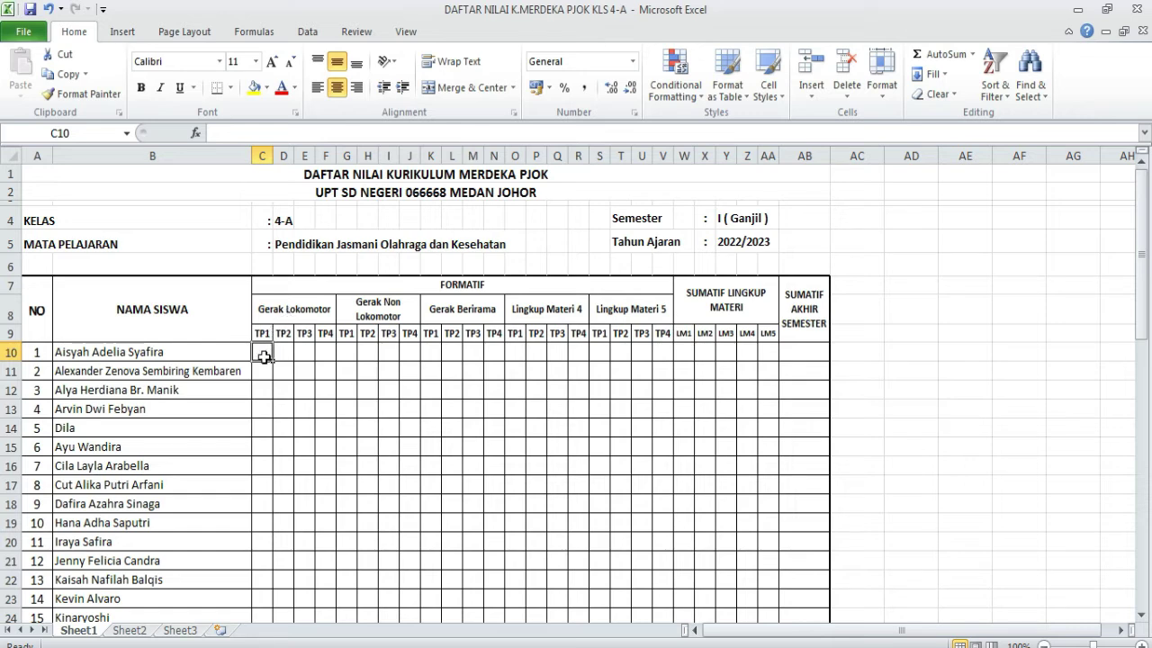
left_click_drag(270, 351, 286, 491)
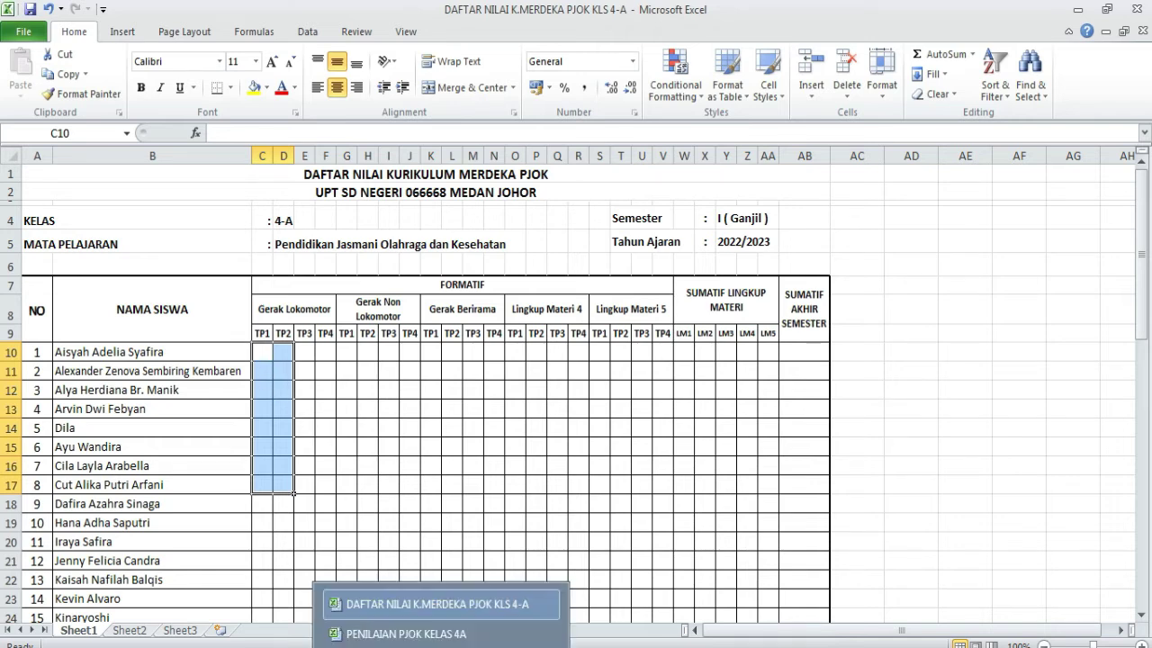
left_click(396, 625)
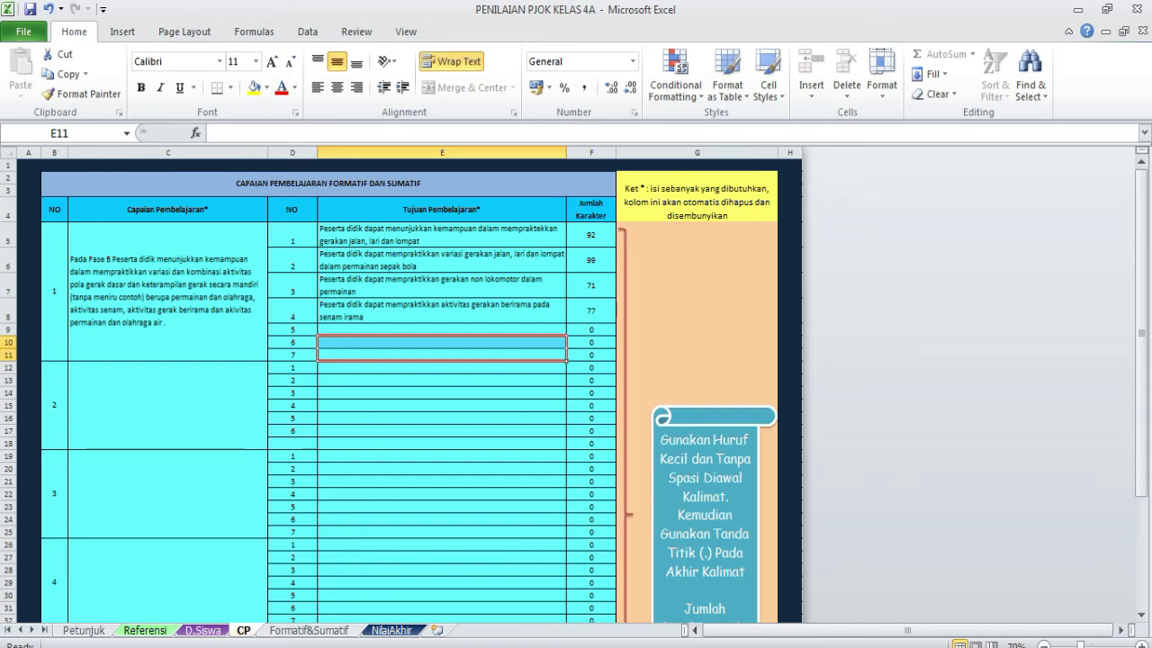
mouse_move(441, 647)
left_click(420, 604)
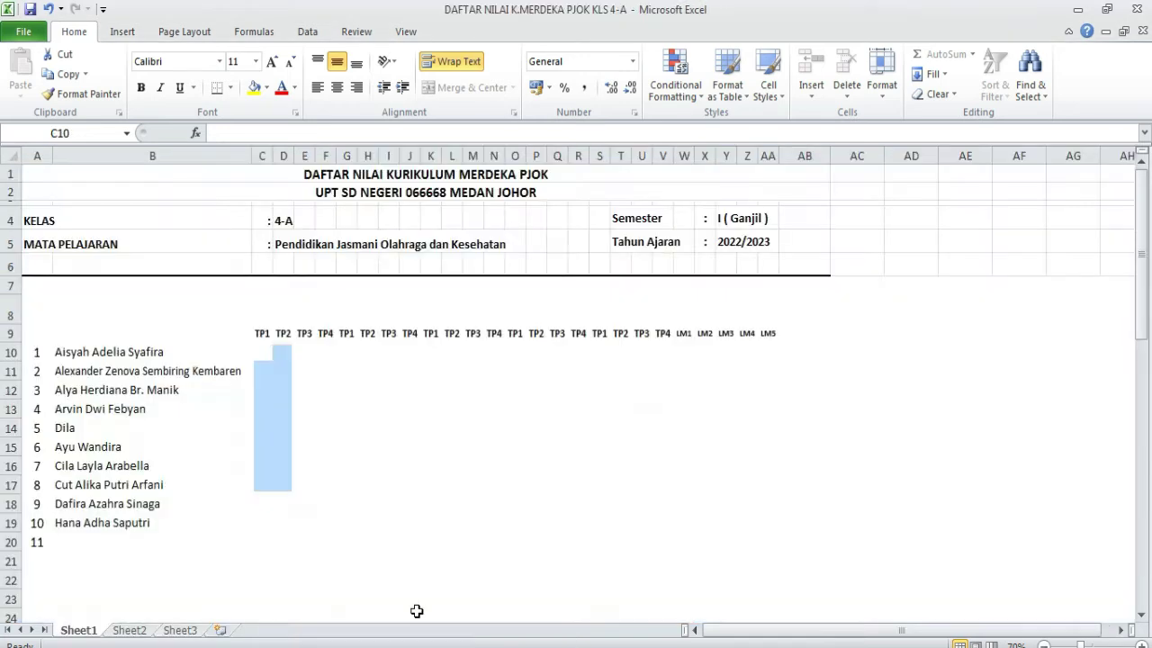
- Enter the first student's Gerak Lokomotor scores, TP1 75 and TP2 80
left_click(267, 355)
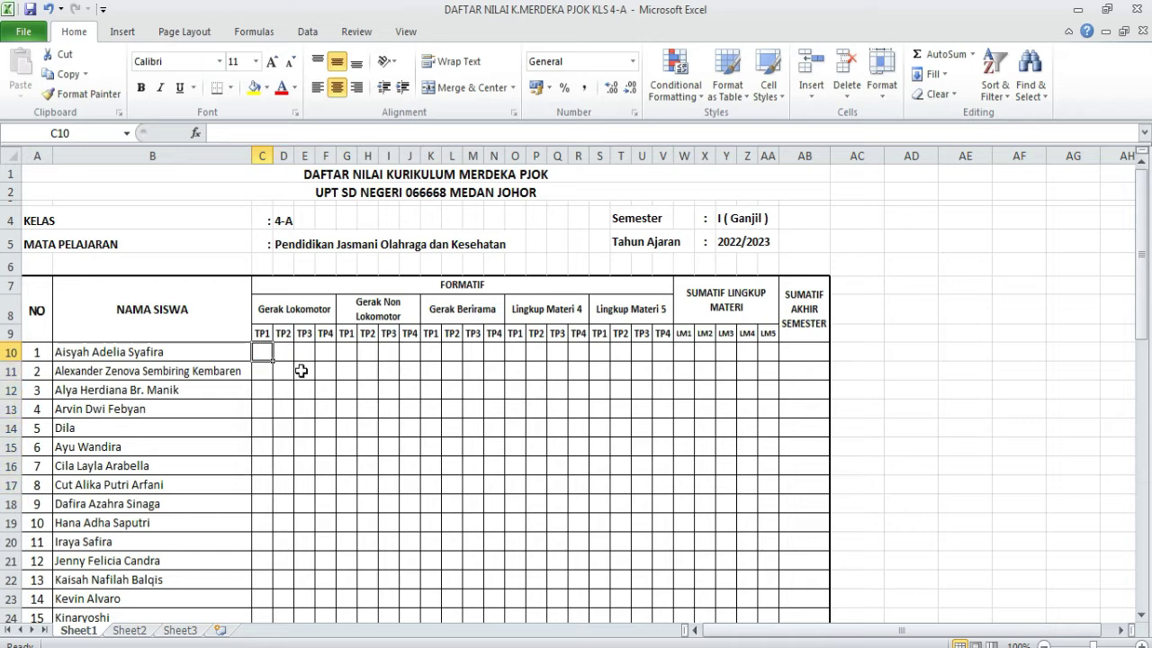
type("75")
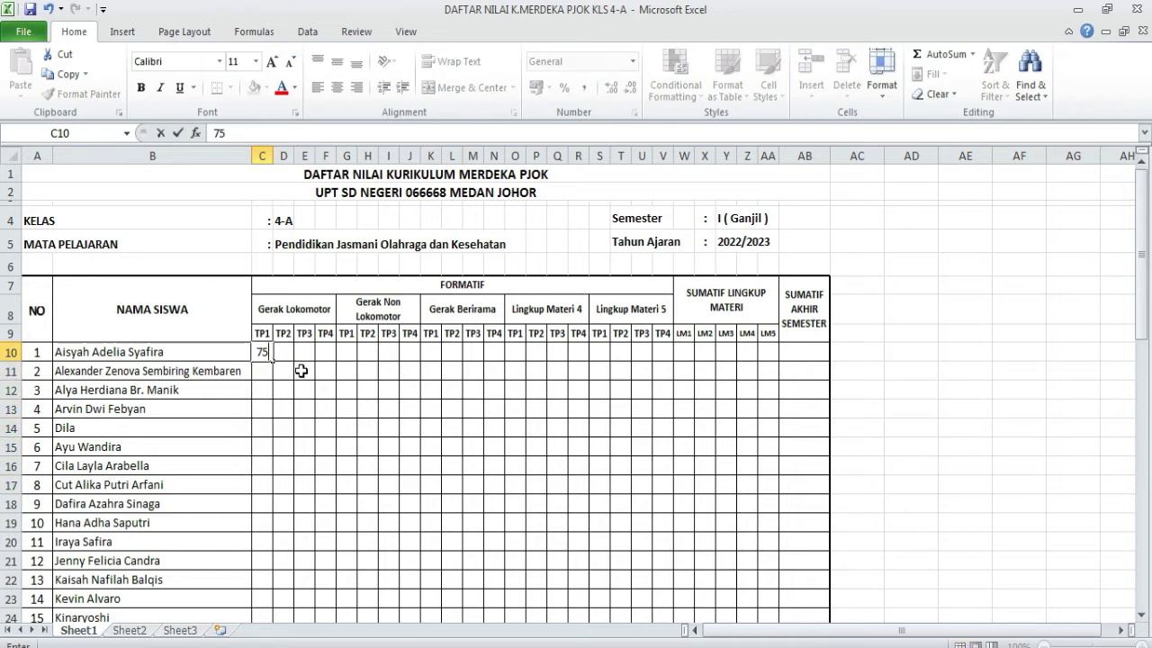
key("Tab")
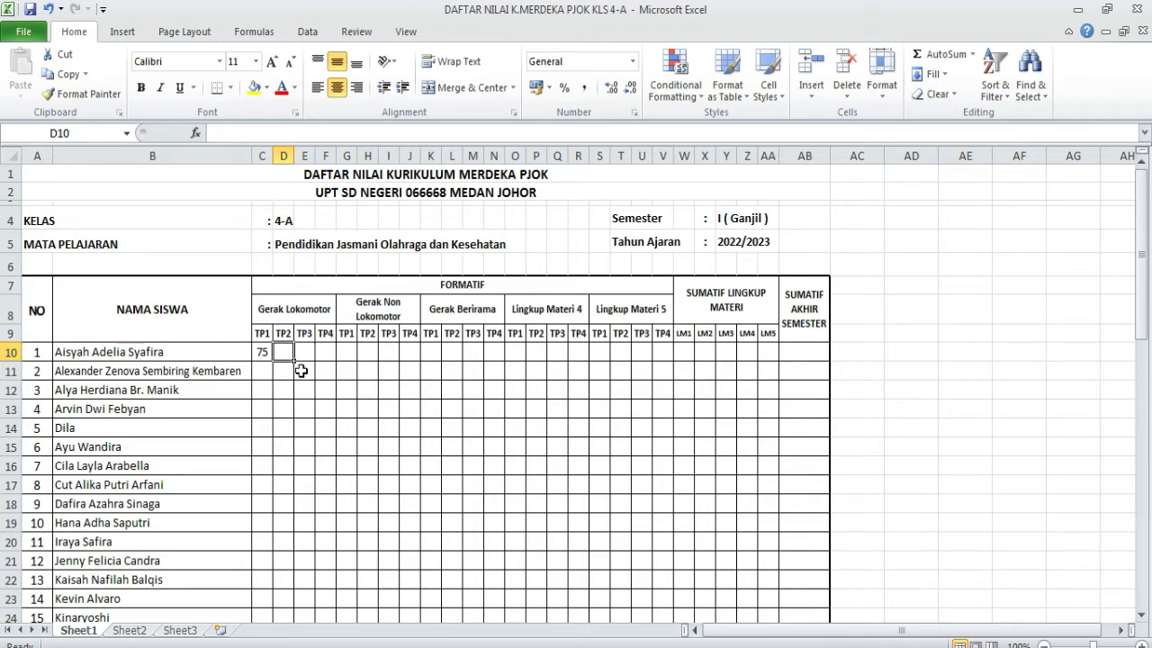
type("80")
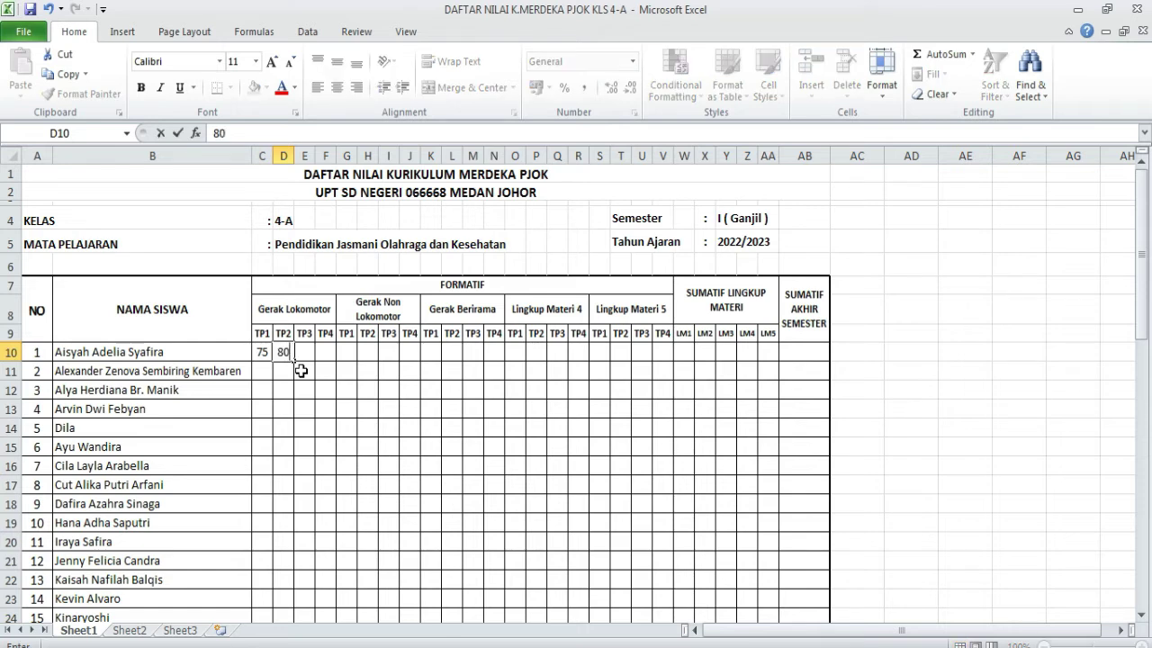
key("Down")
- Enter the second student's TP1 80 and TP2 85, fixing a misplaced entry
type("80")
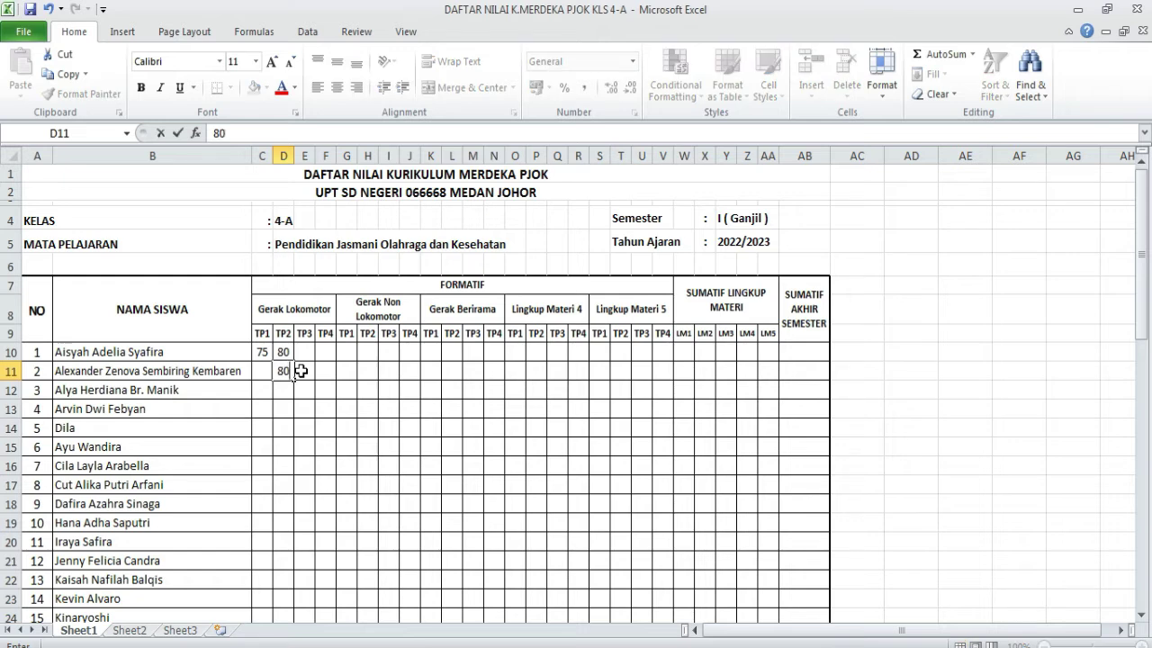
left_click(301, 371)
type("85")
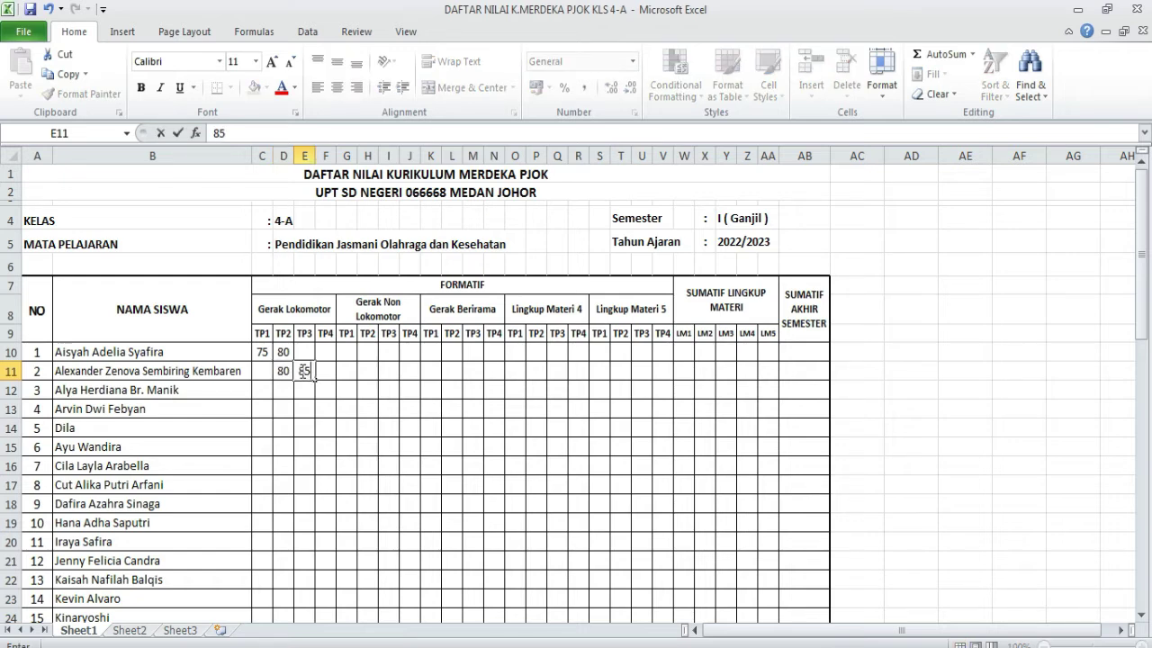
key("BackSpace")
key("BackSpace")
key("Left")
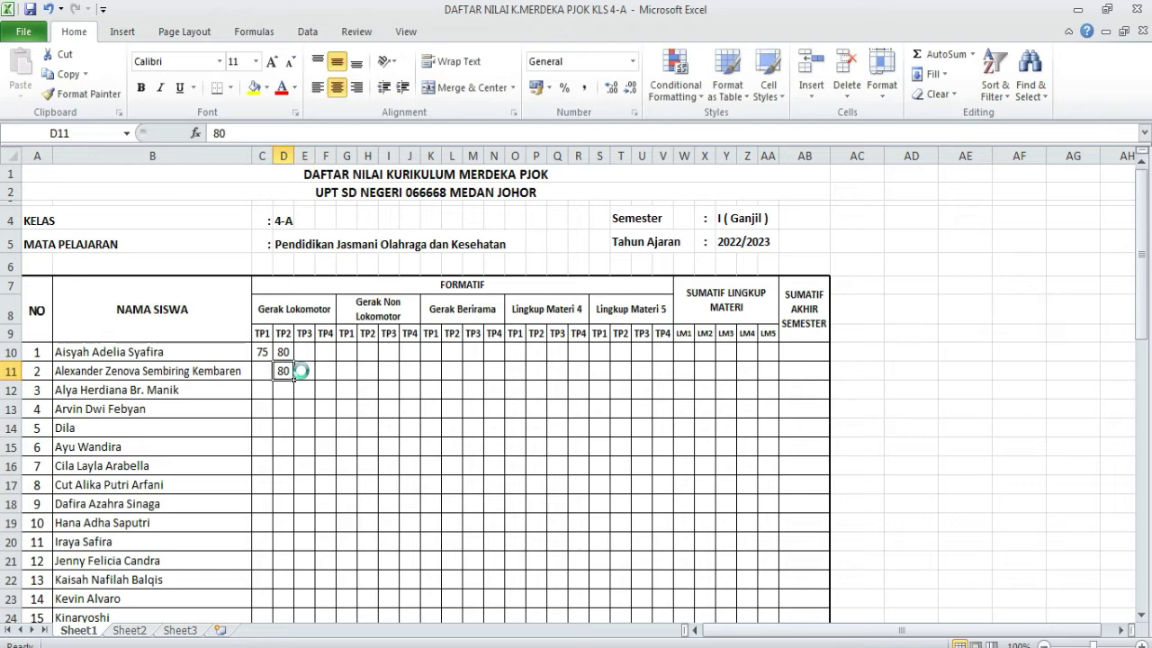
key("BackSpace")
key("Left")
type("80")
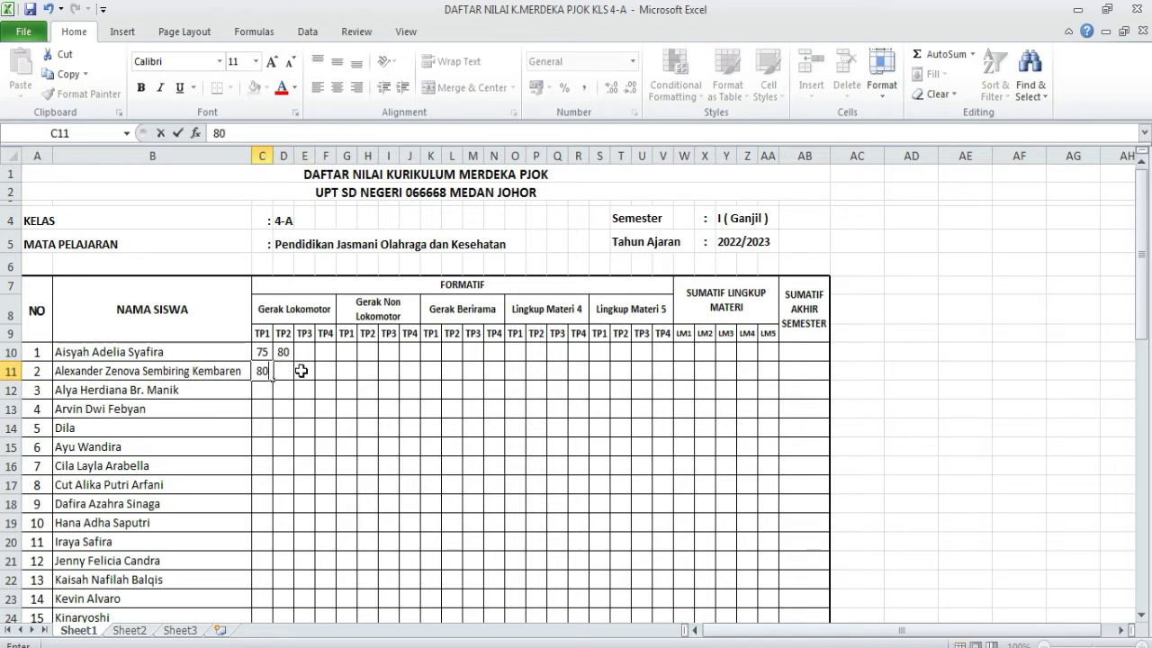
key("Tab")
type("85")
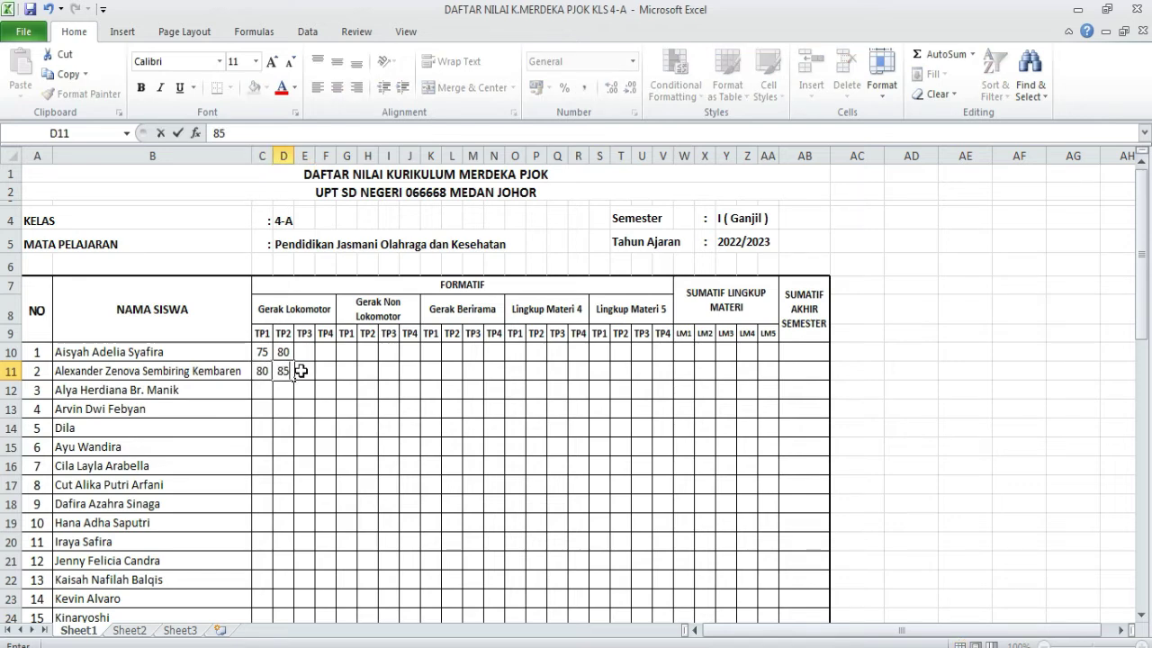
key("Return")
- Enter the third student's TP1 78 and TP2 87
key("Left")
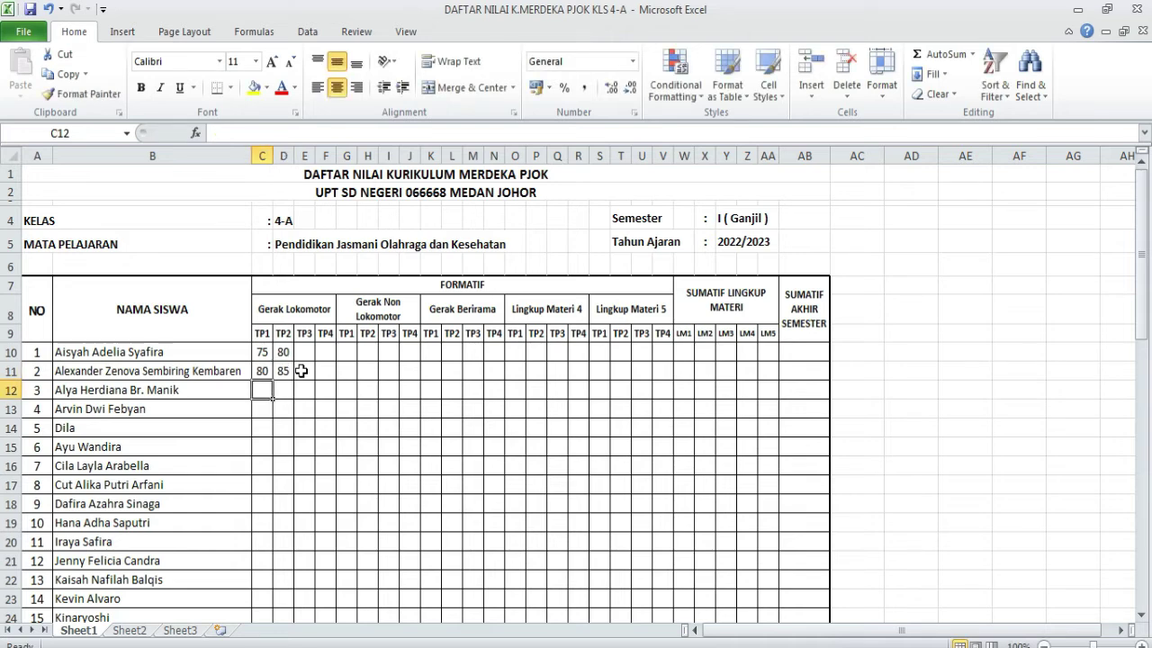
type("78")
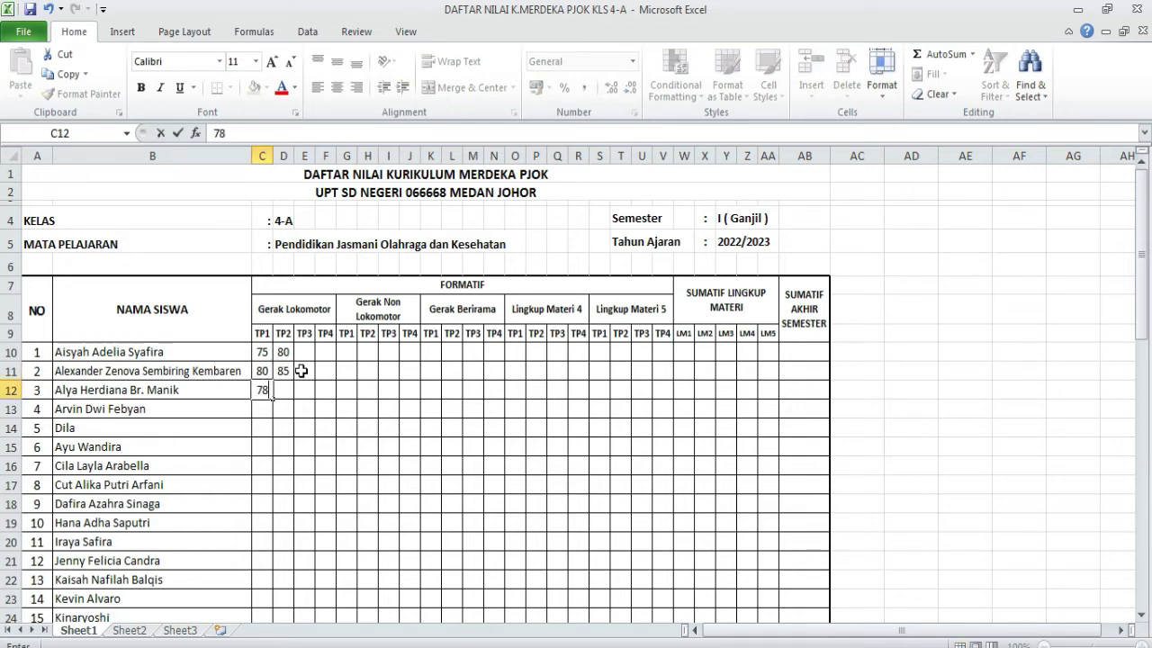
key("Tab")
type("87")
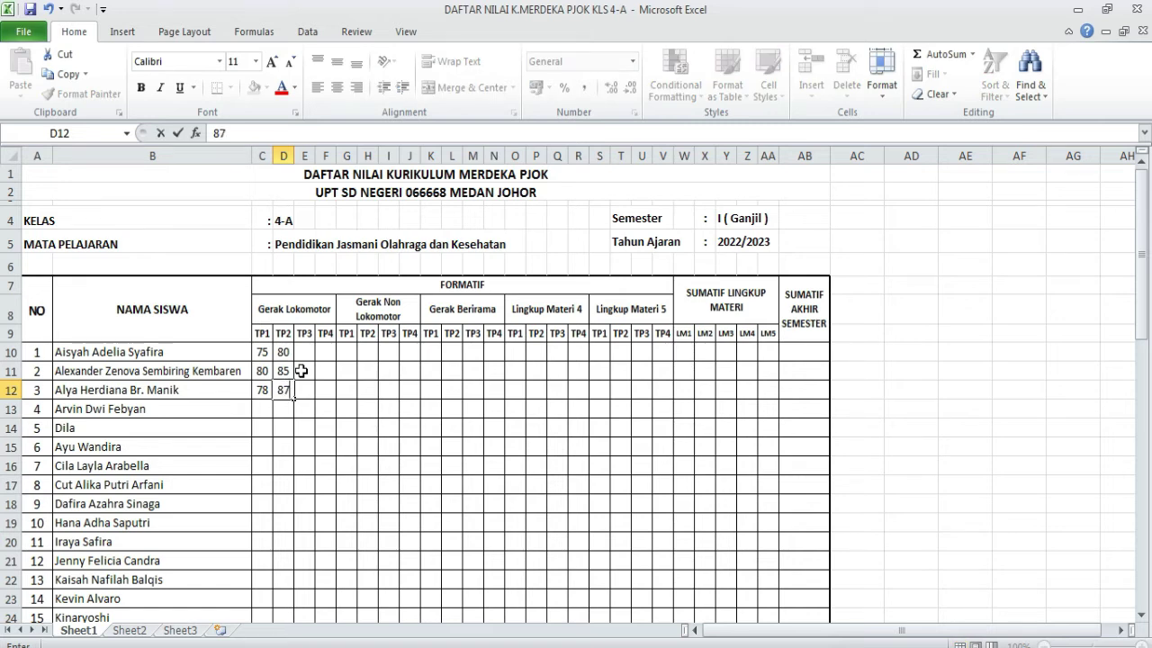
left_click(306, 429)
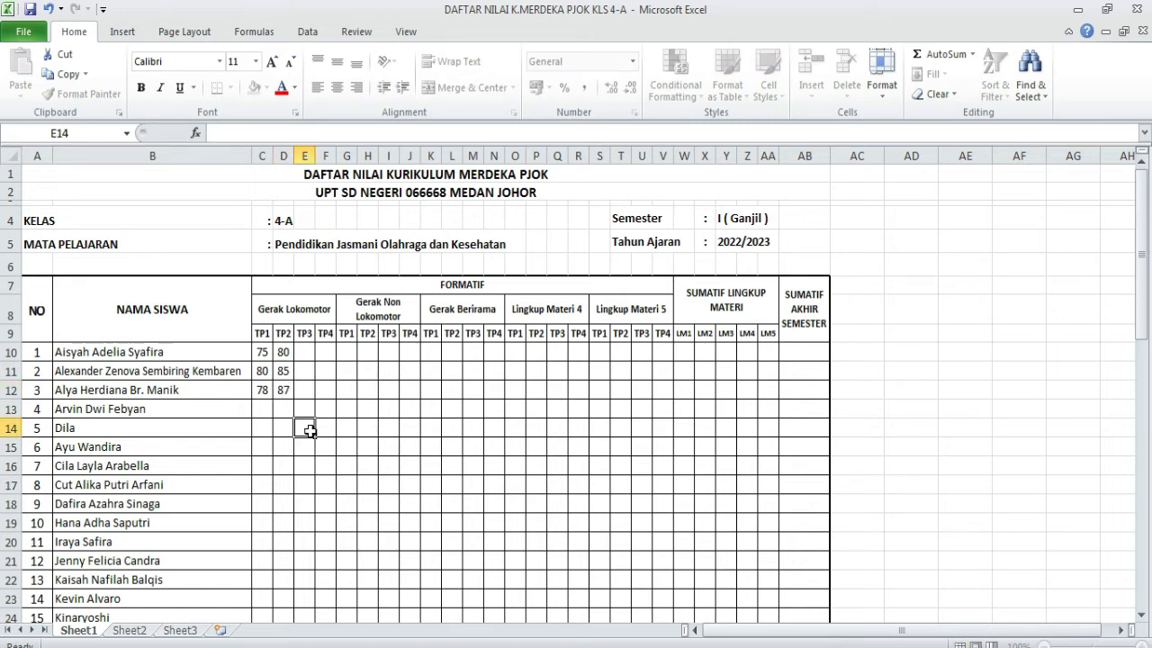
mouse_move(441, 646)
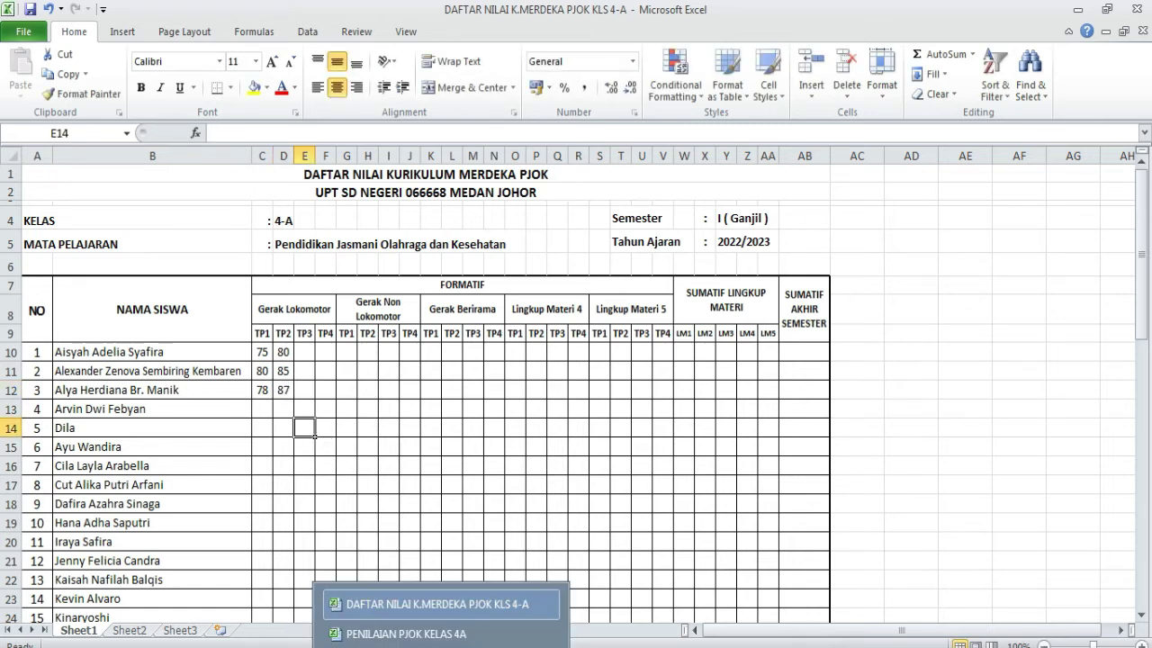
left_click(428, 637)
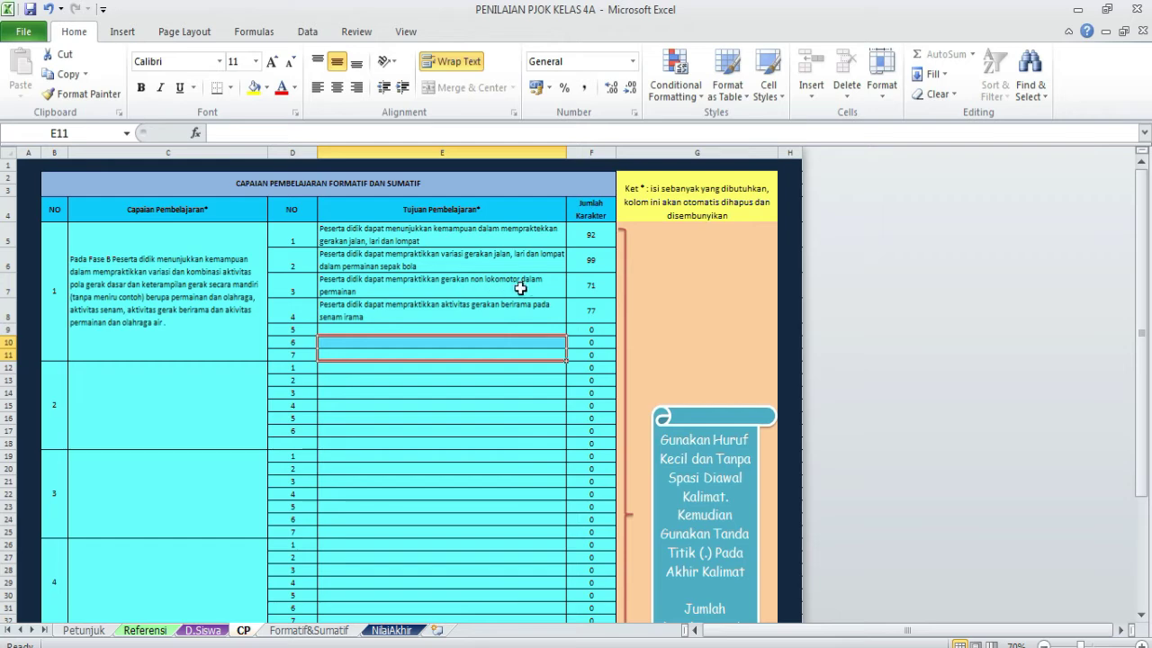
left_click(432, 643)
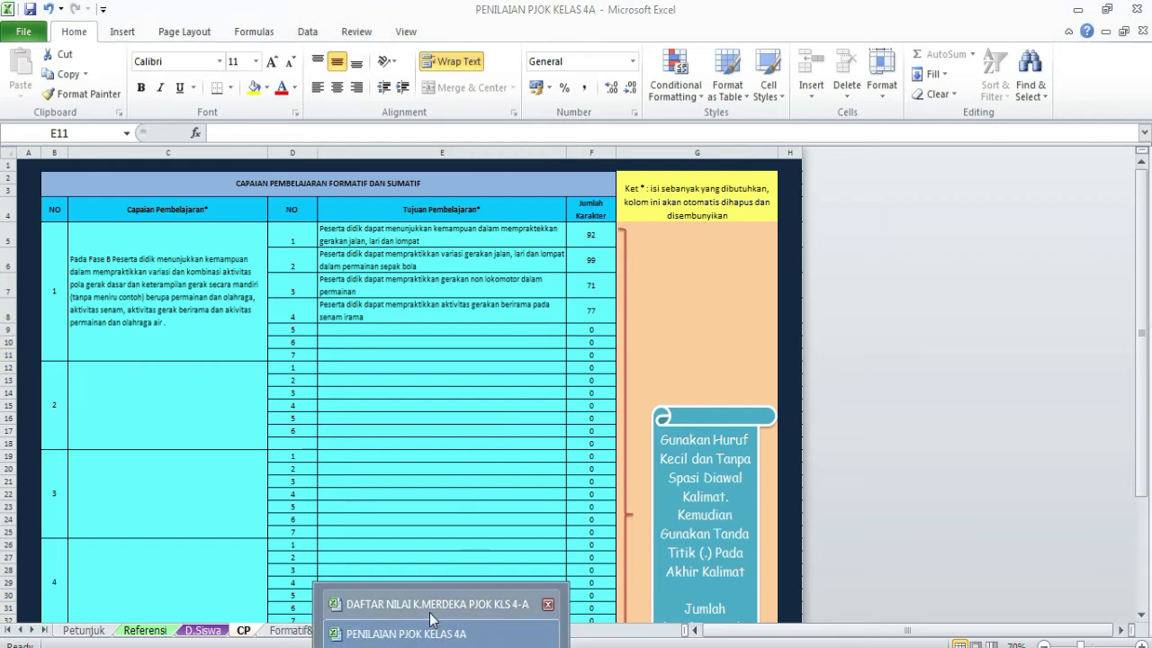
left_click(430, 605)
left_click(346, 352)
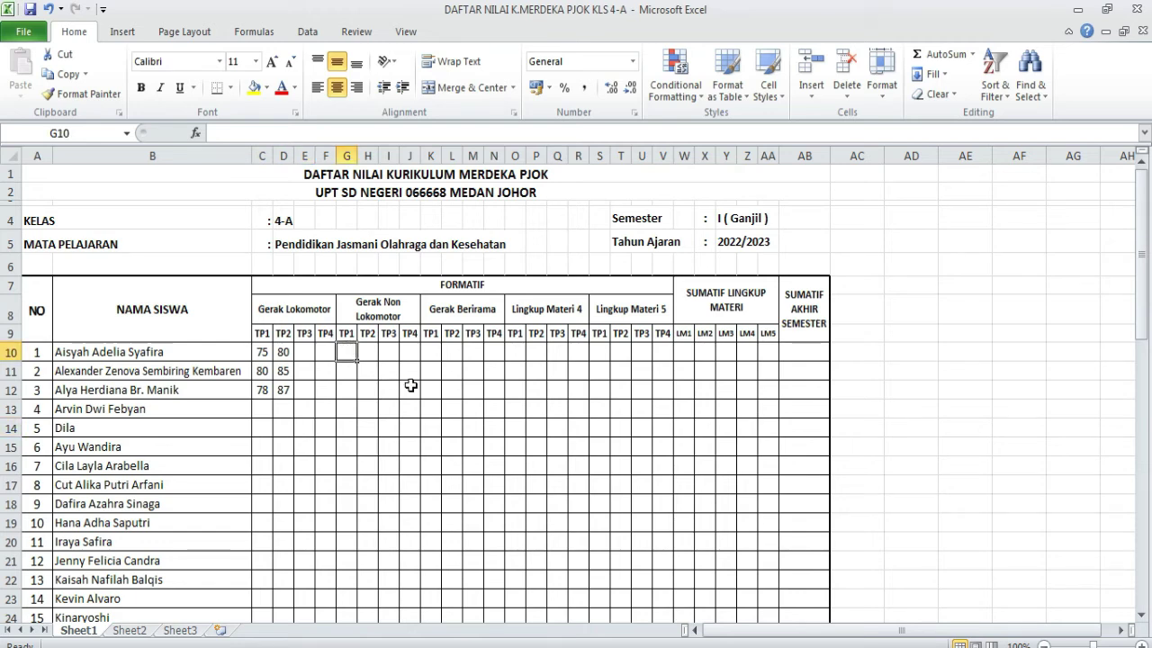
- Enter Gerak Non Lokomotor TP1 scores 80, 79 and 90 for students 1–3
type("80")
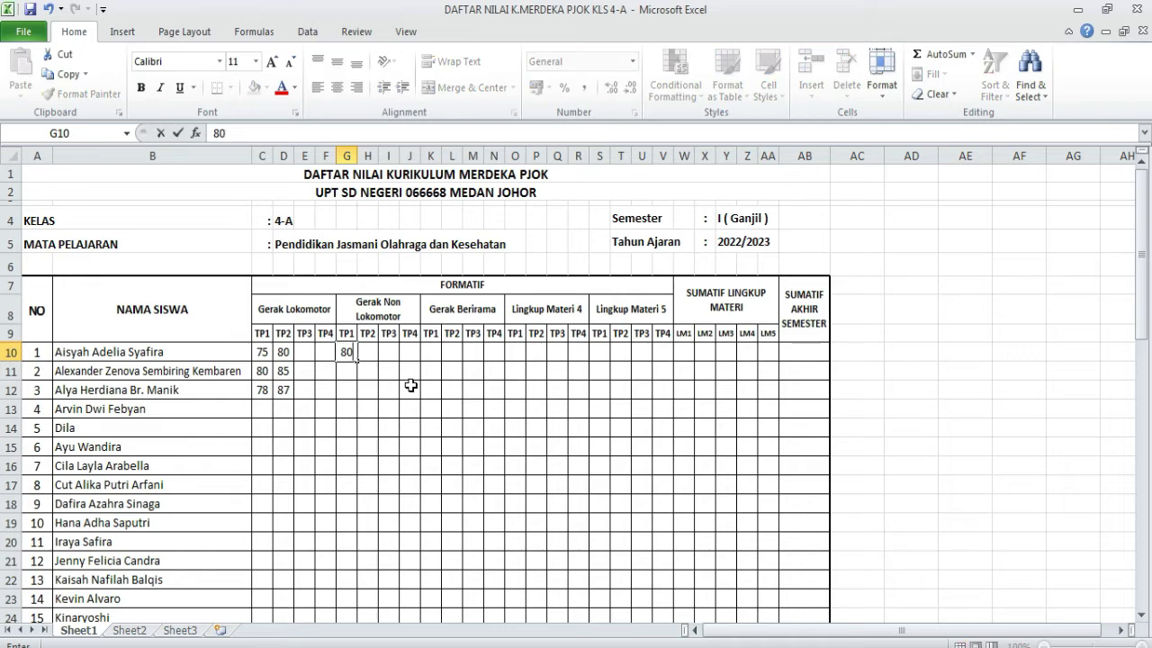
key("Return")
type("79")
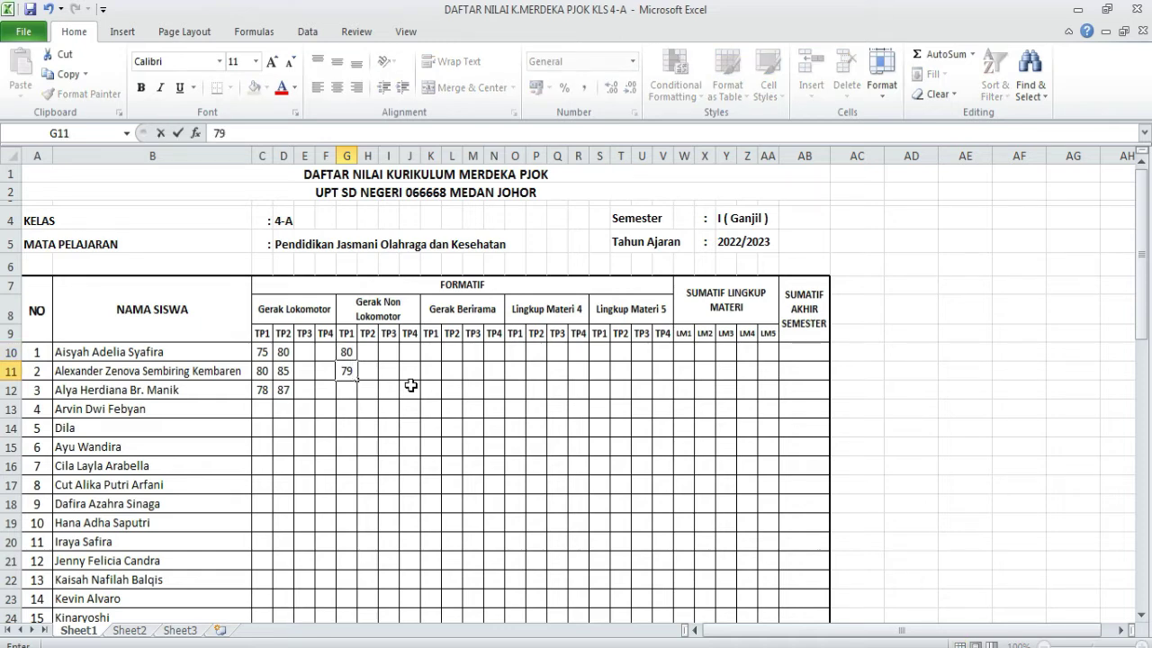
key("Return")
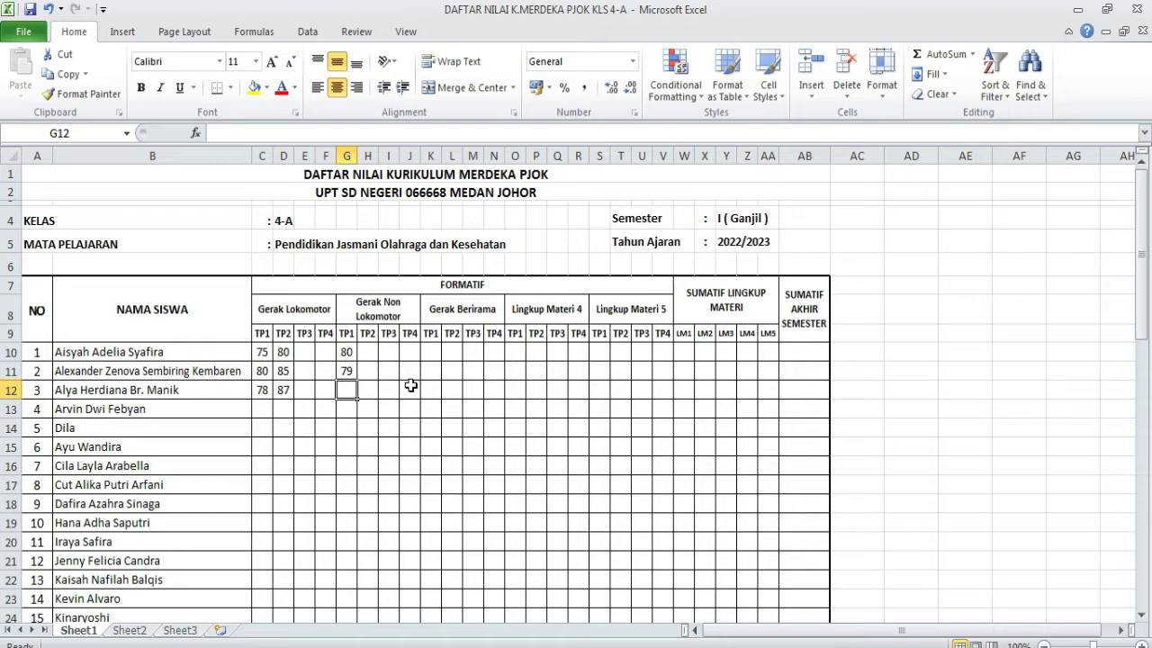
type("90")
key("Return")
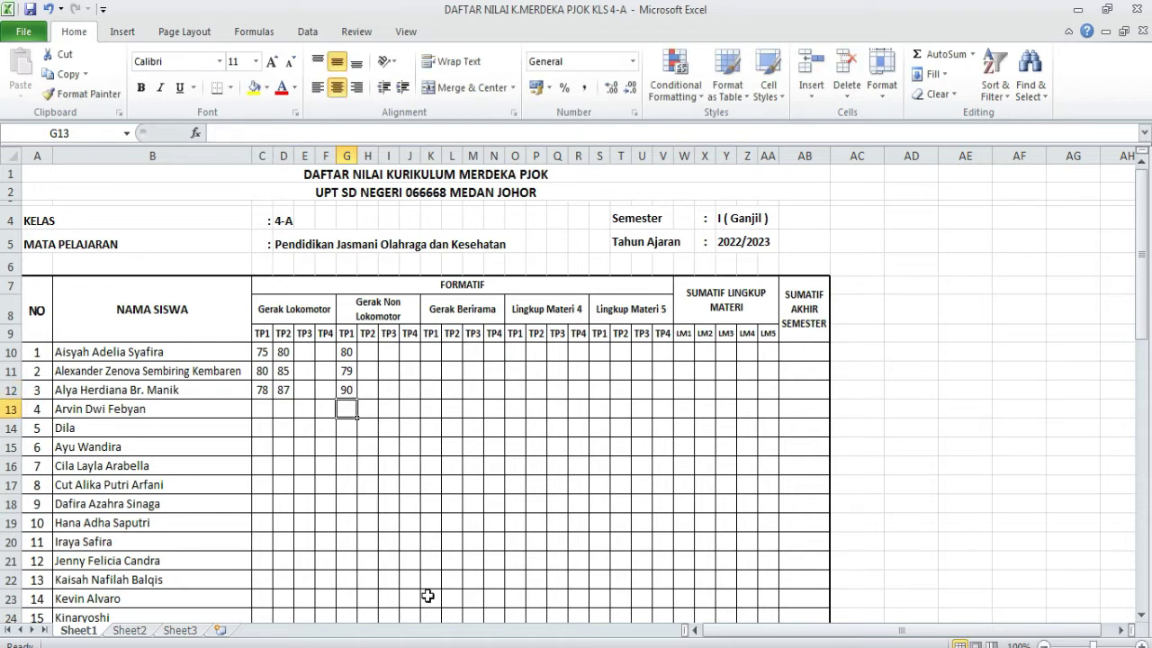
- Give students 1–3 a Gerak Berirama TP1 score of 85 each
left_click(430, 352)
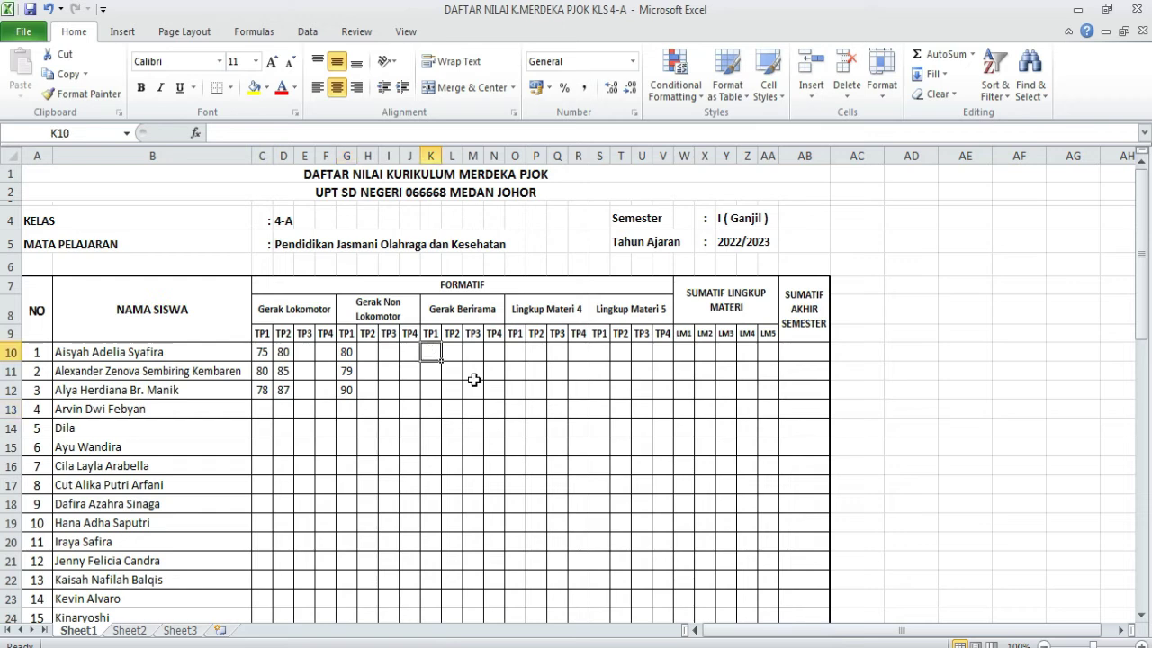
type("85")
key("Return")
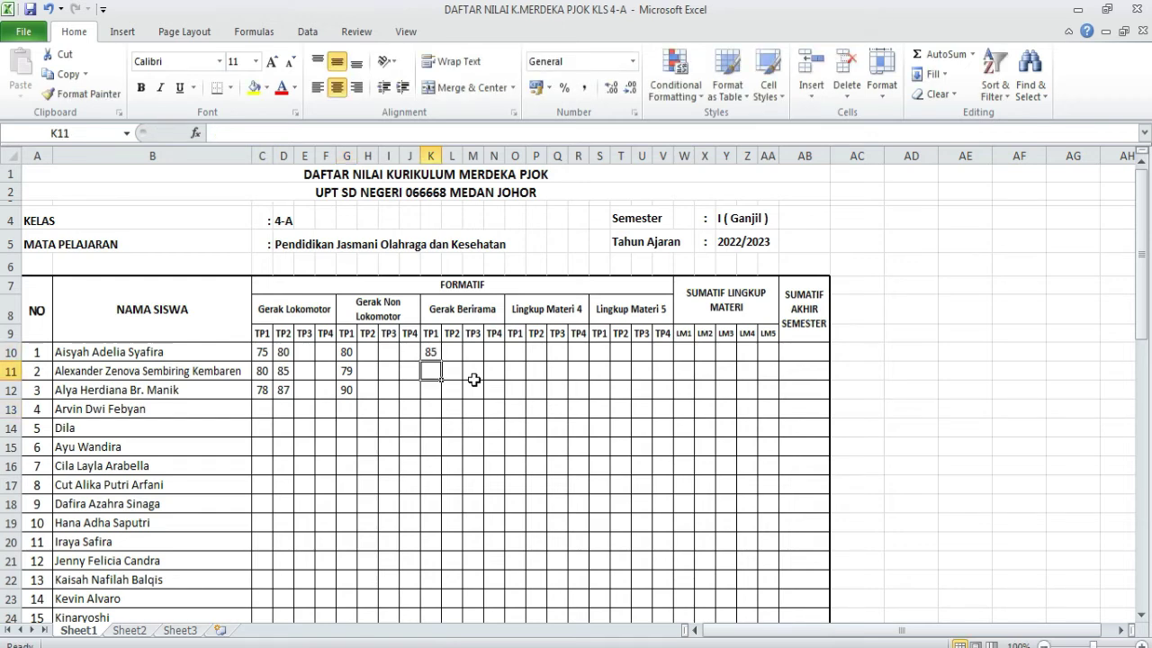
type("85")
key("Return")
type("85")
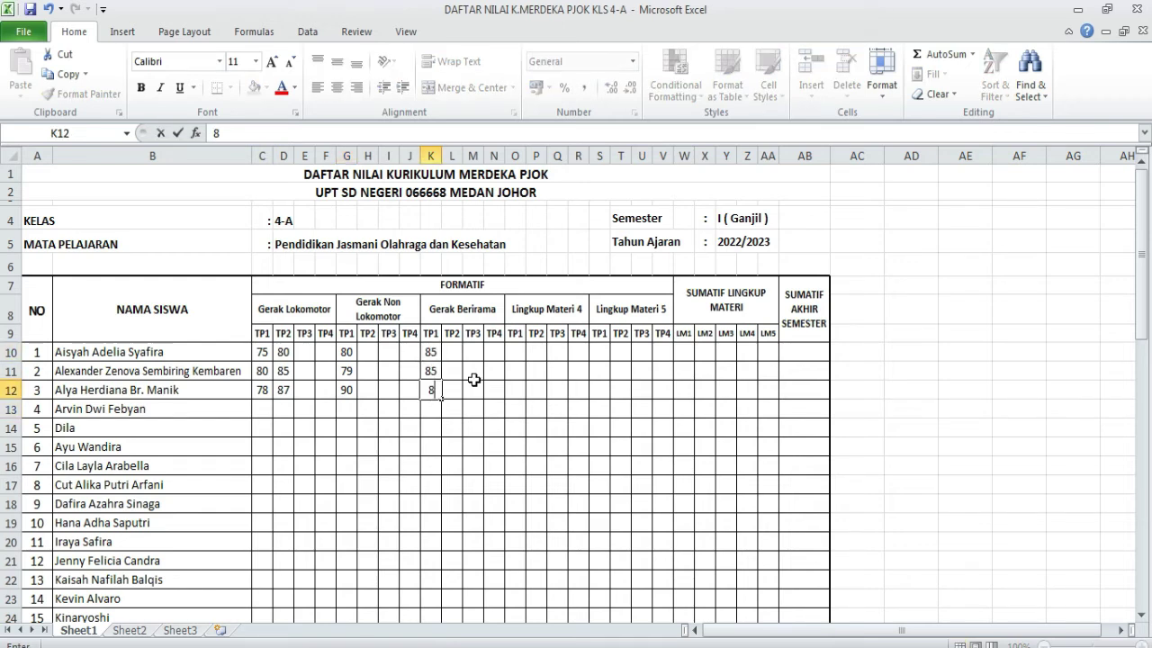
left_click(473, 466)
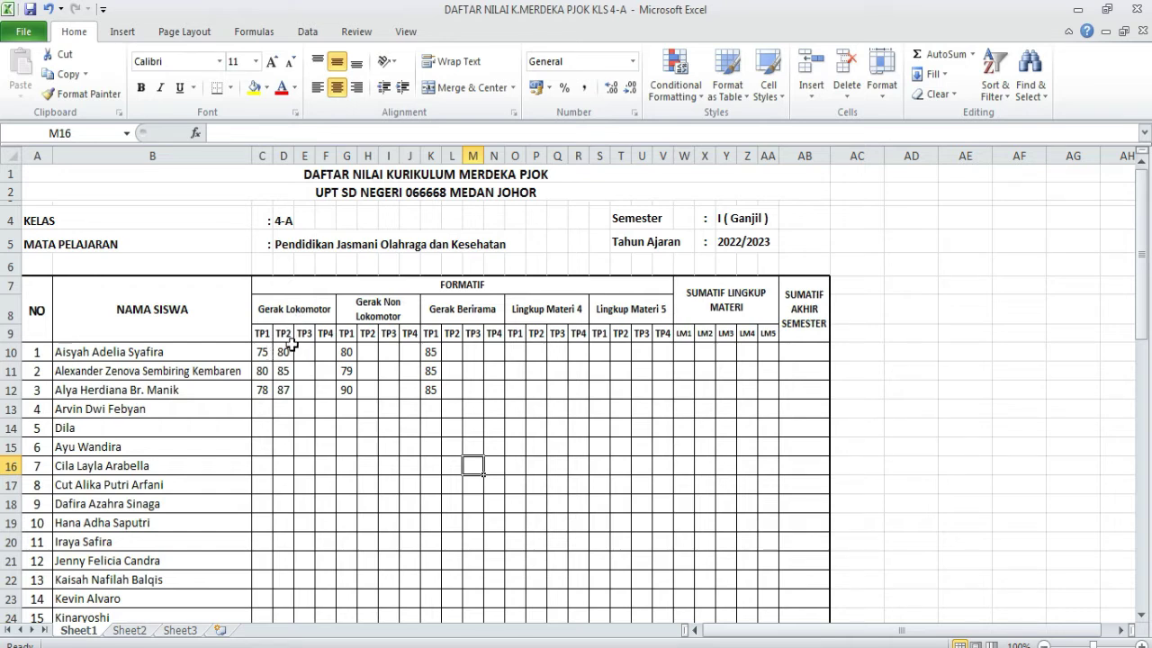
left_click(306, 333)
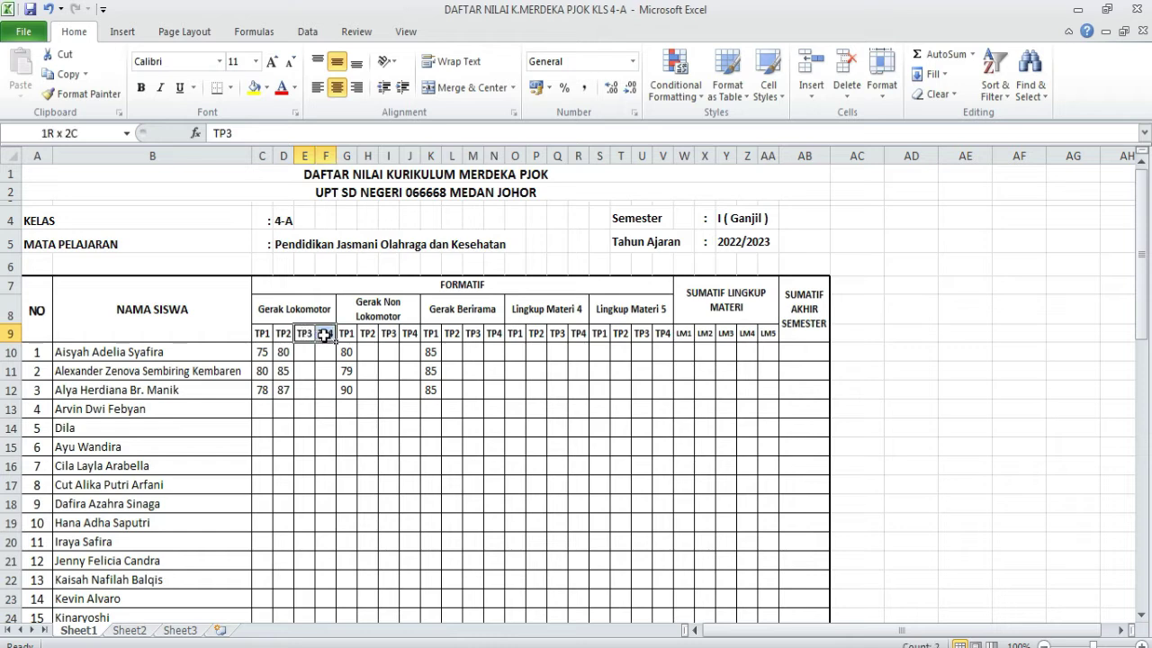
left_click(318, 356)
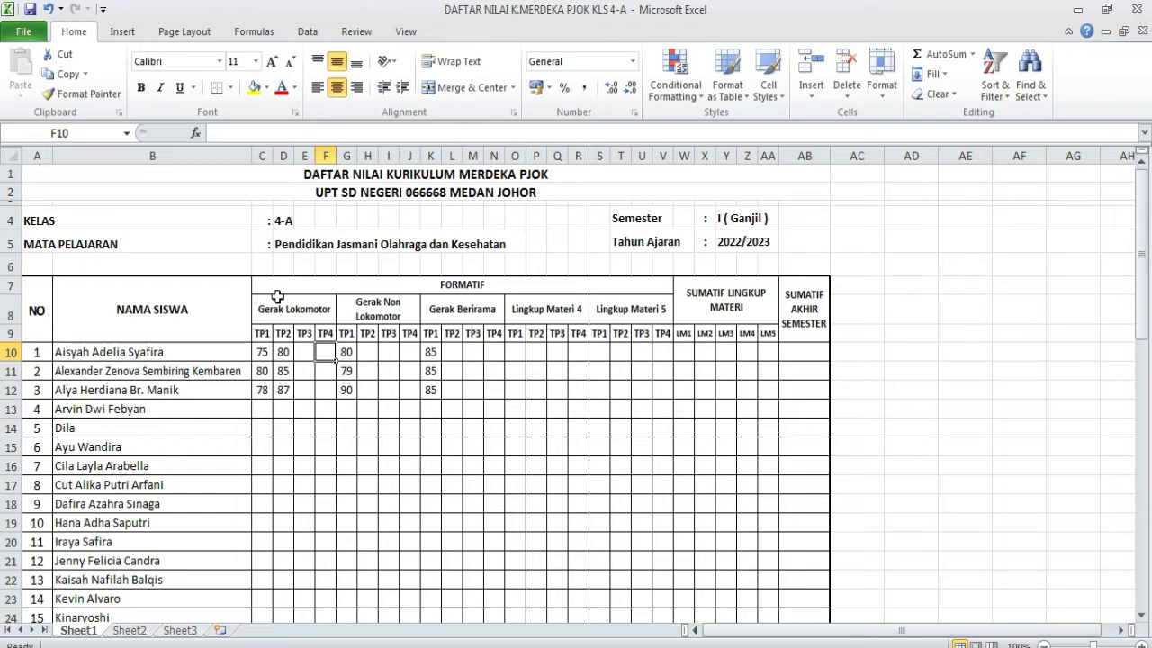
left_click(682, 350)
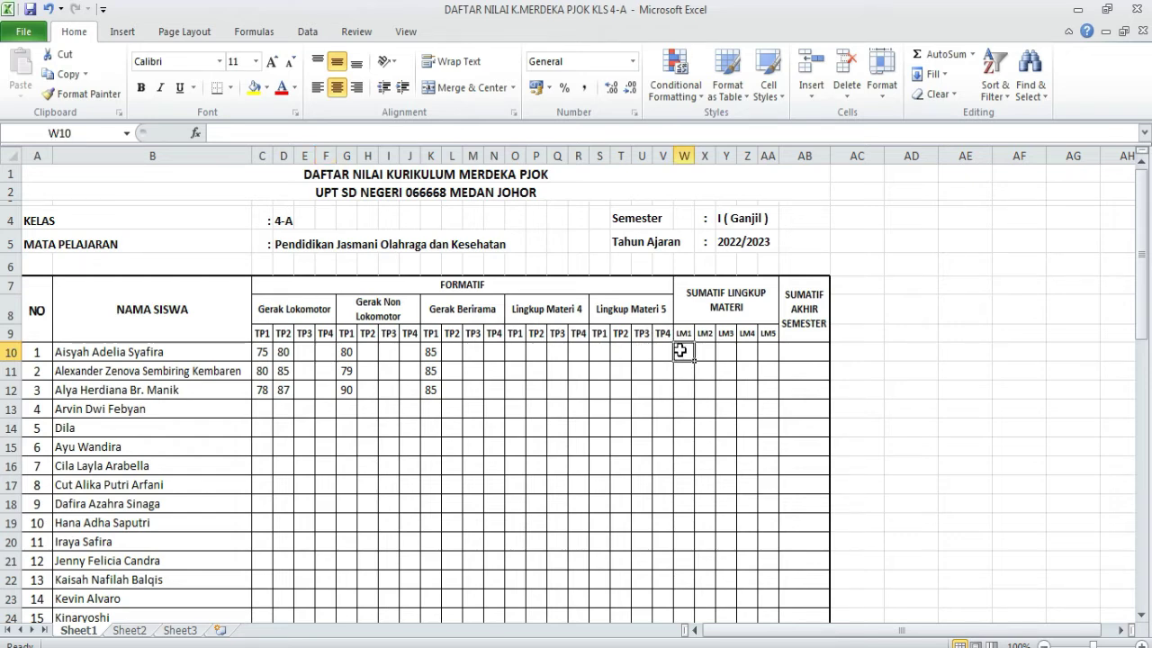
left_click(267, 354)
left_click(282, 355)
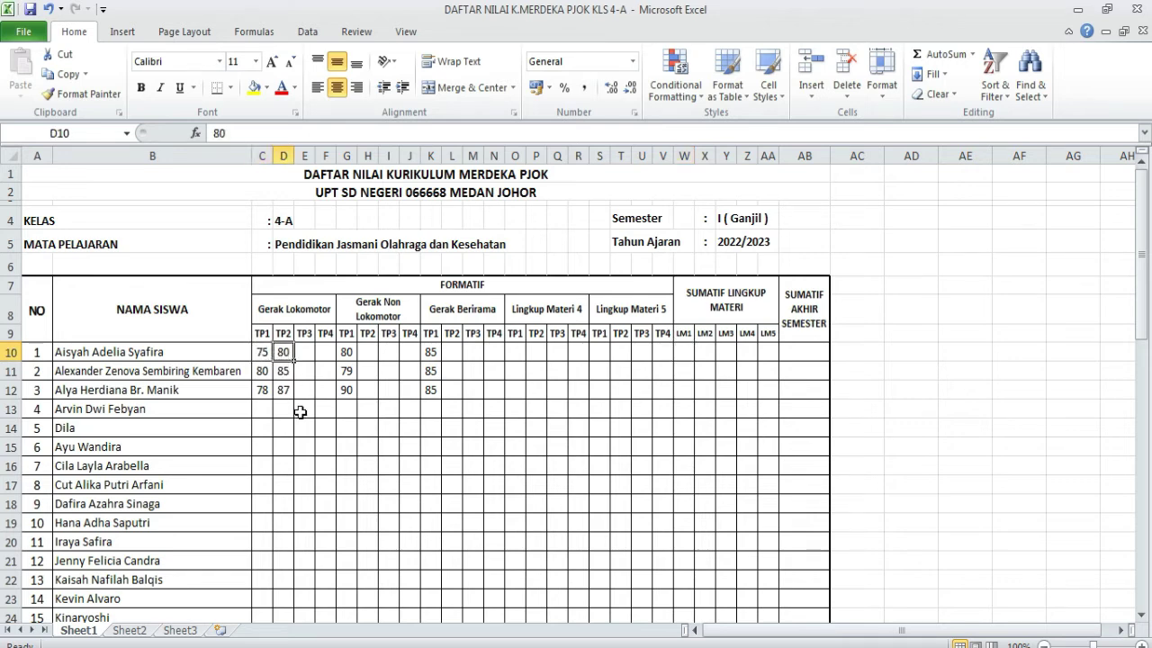
- Enter Sumatif LM1 scores 78, 83 and 83 for the first three students
left_click(687, 352)
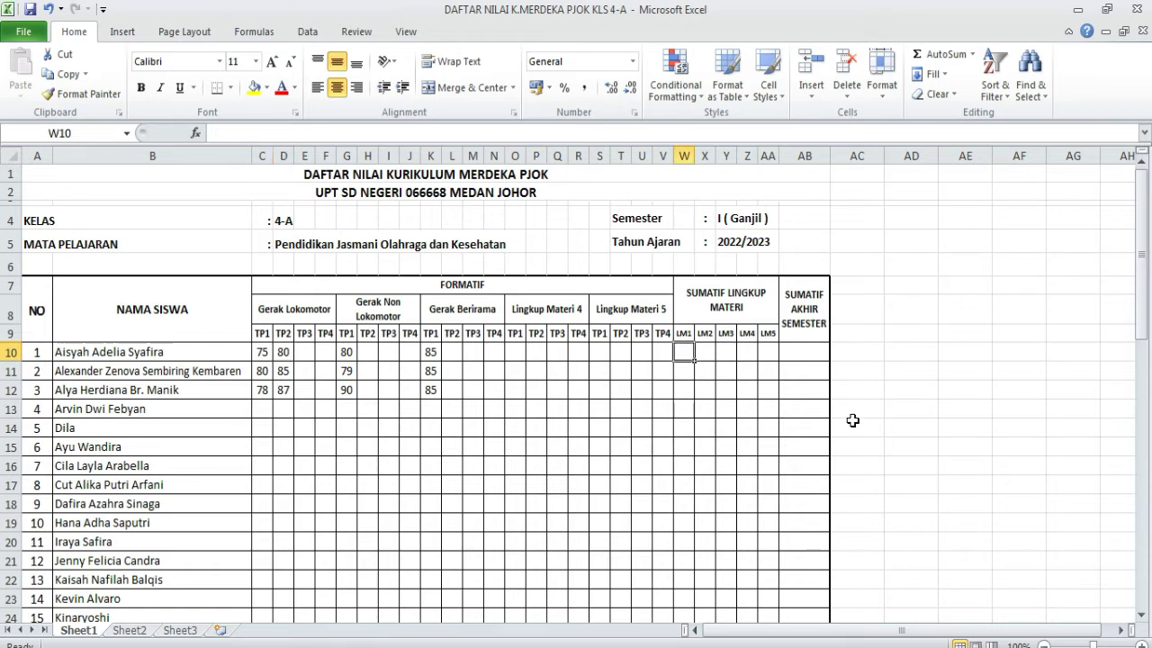
type("78")
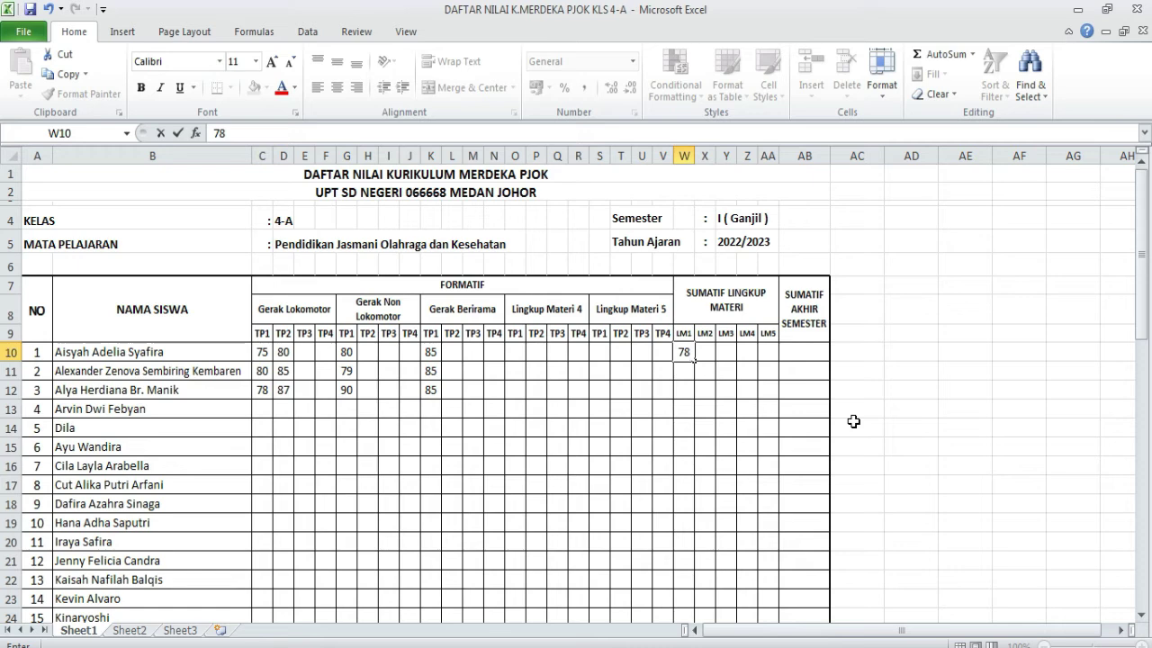
key("Return")
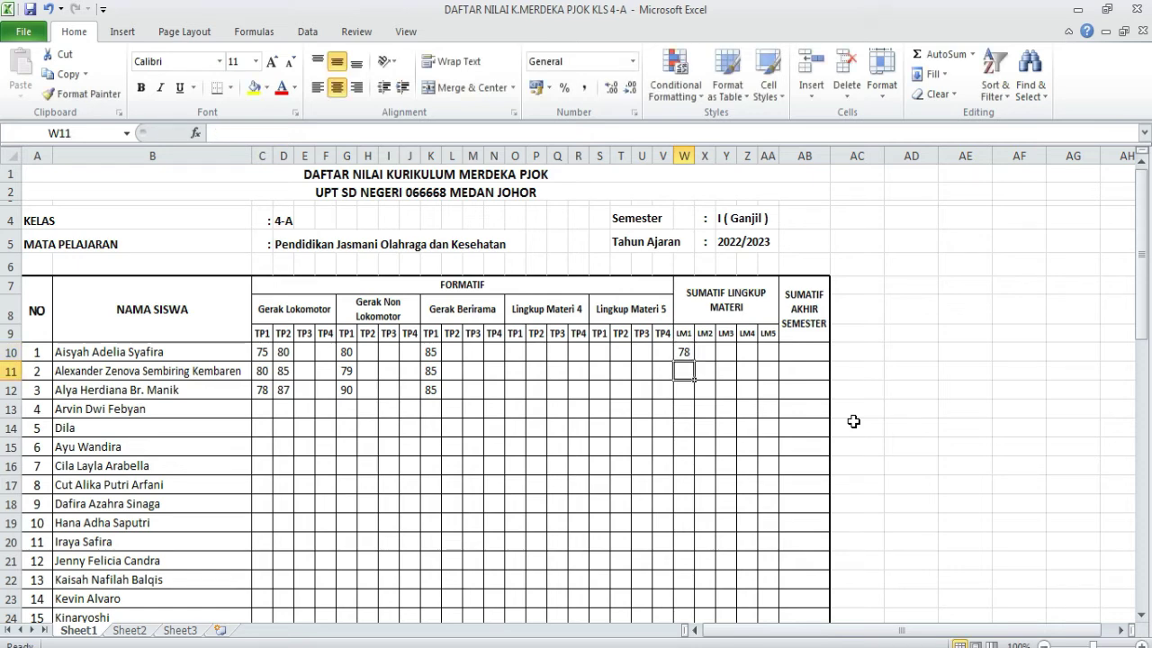
type("83")
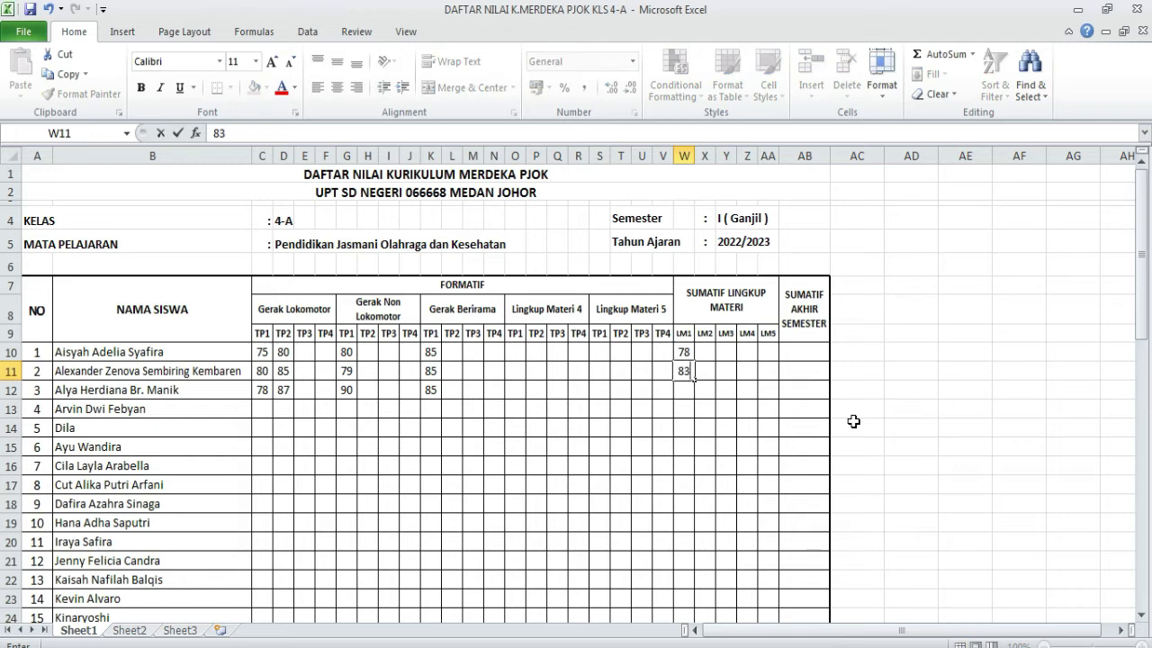
key("Return")
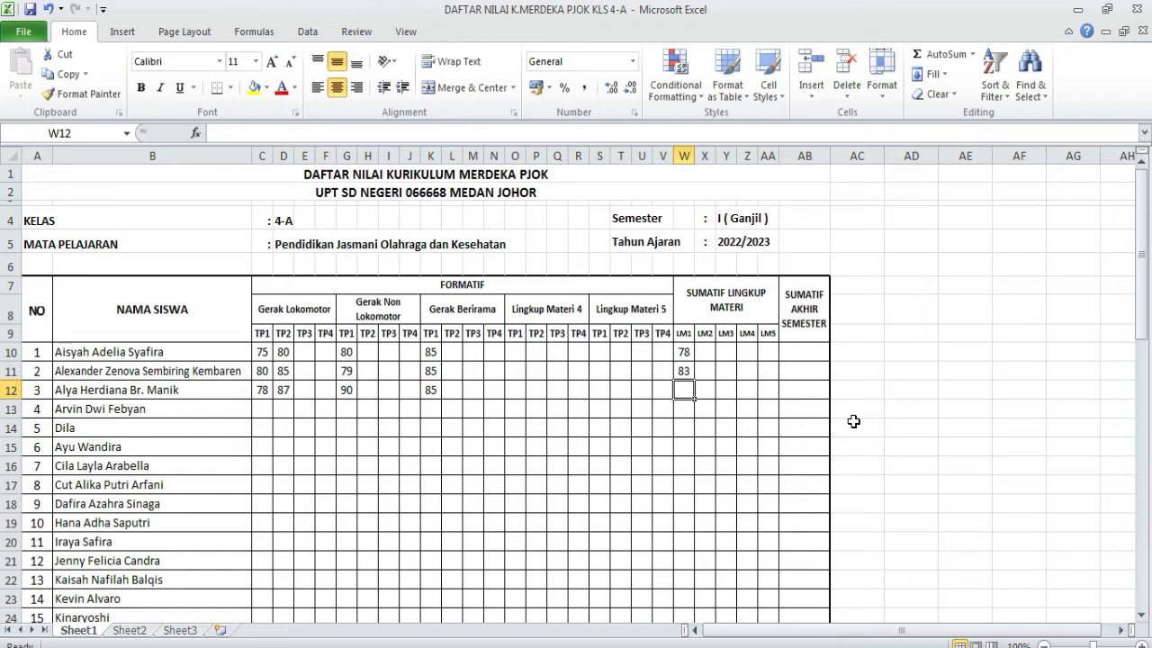
type("83")
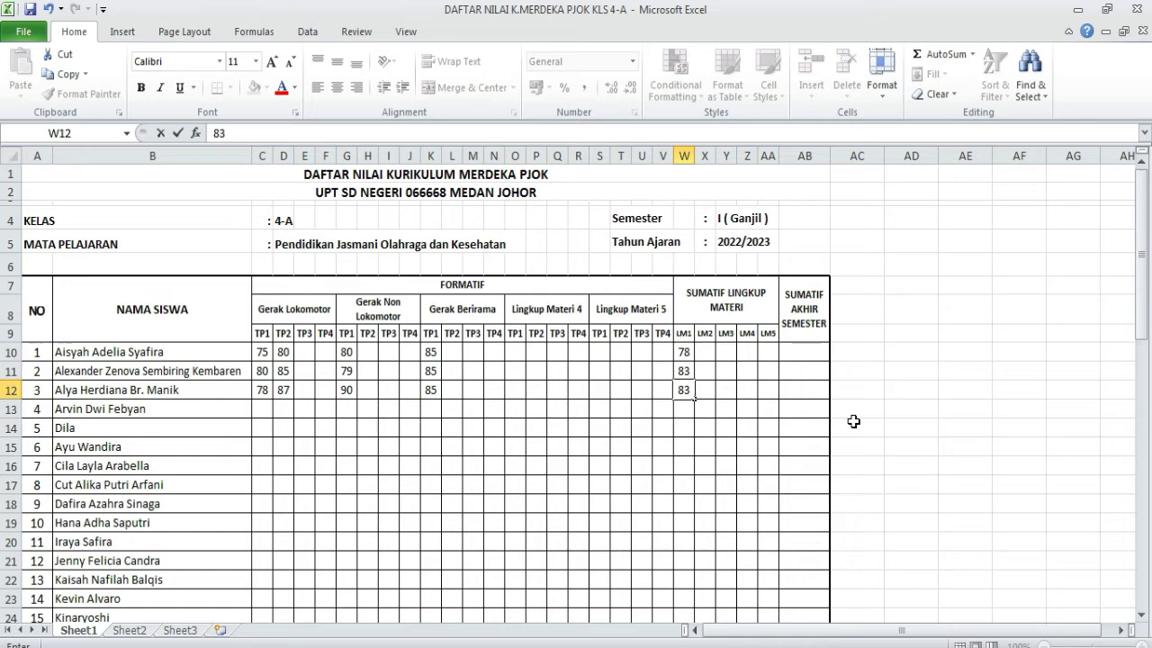
key("Tab")
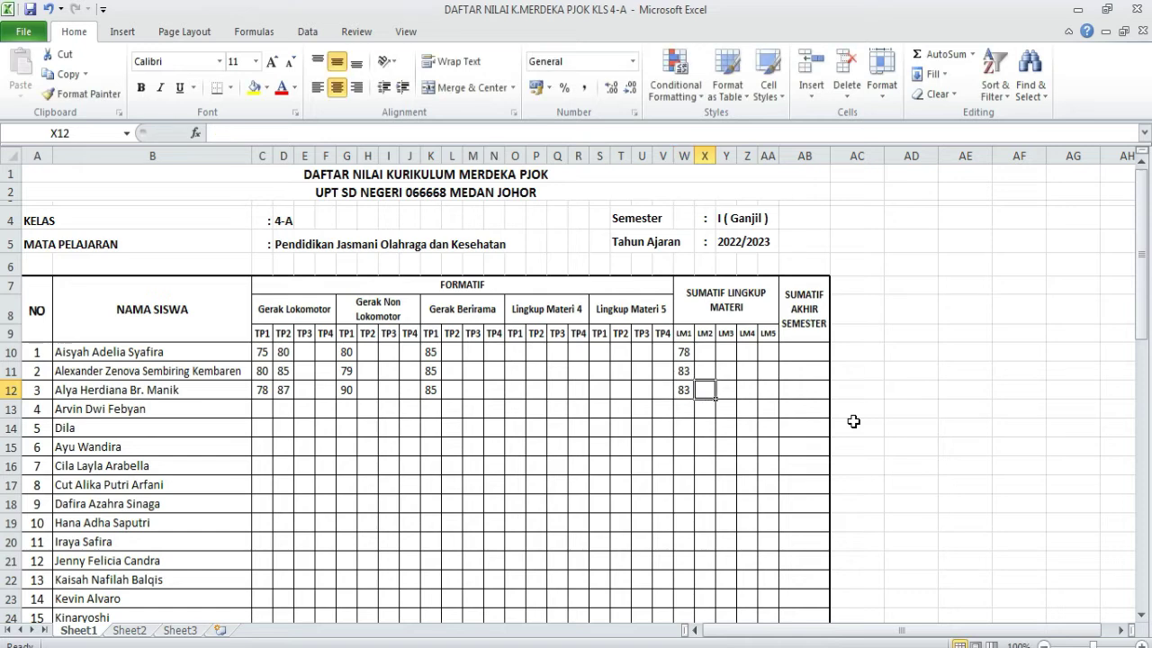
- Enter LM2 scores 80, 79 and 90 for the first three students
key("Up")
key("Up")
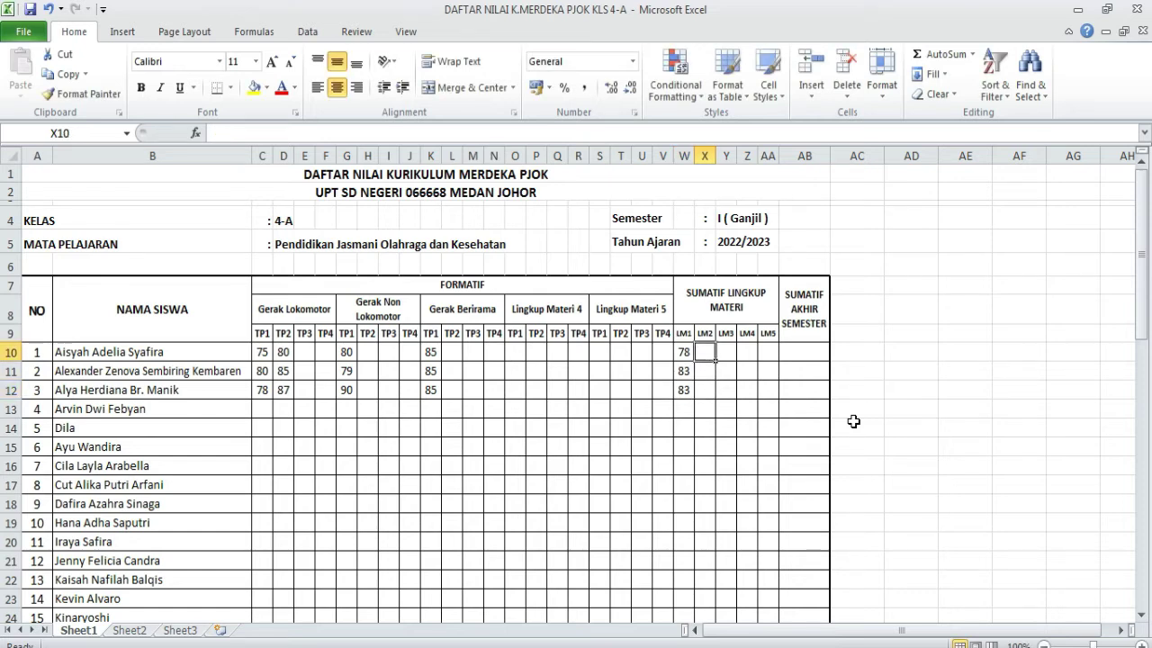
type("80")
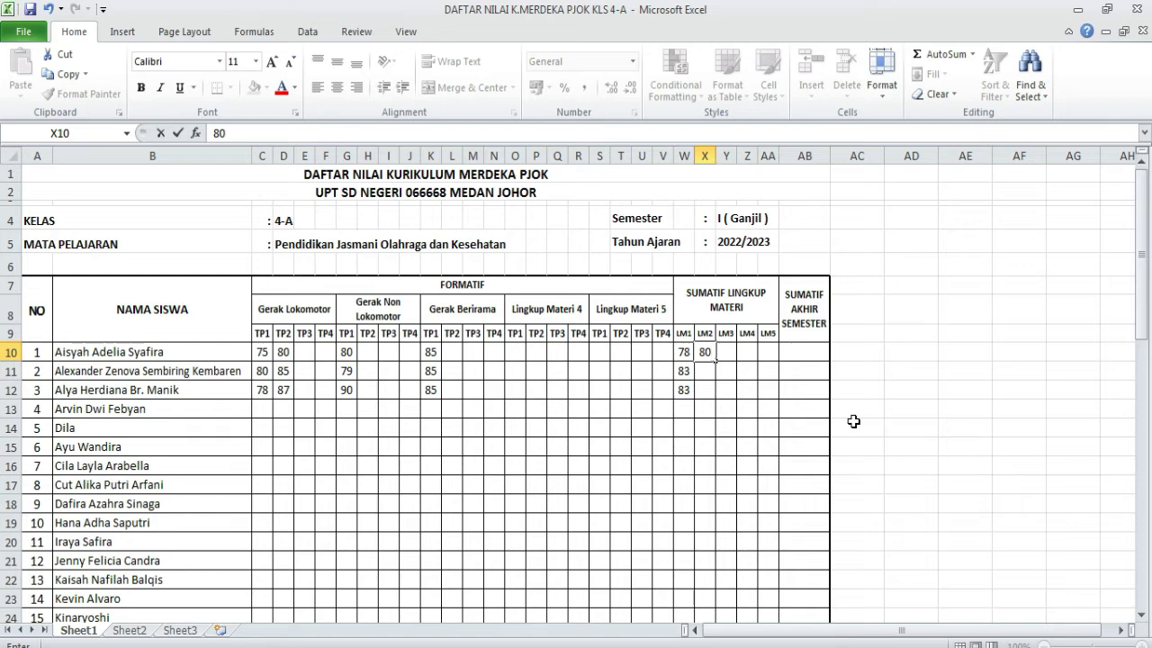
key("Return")
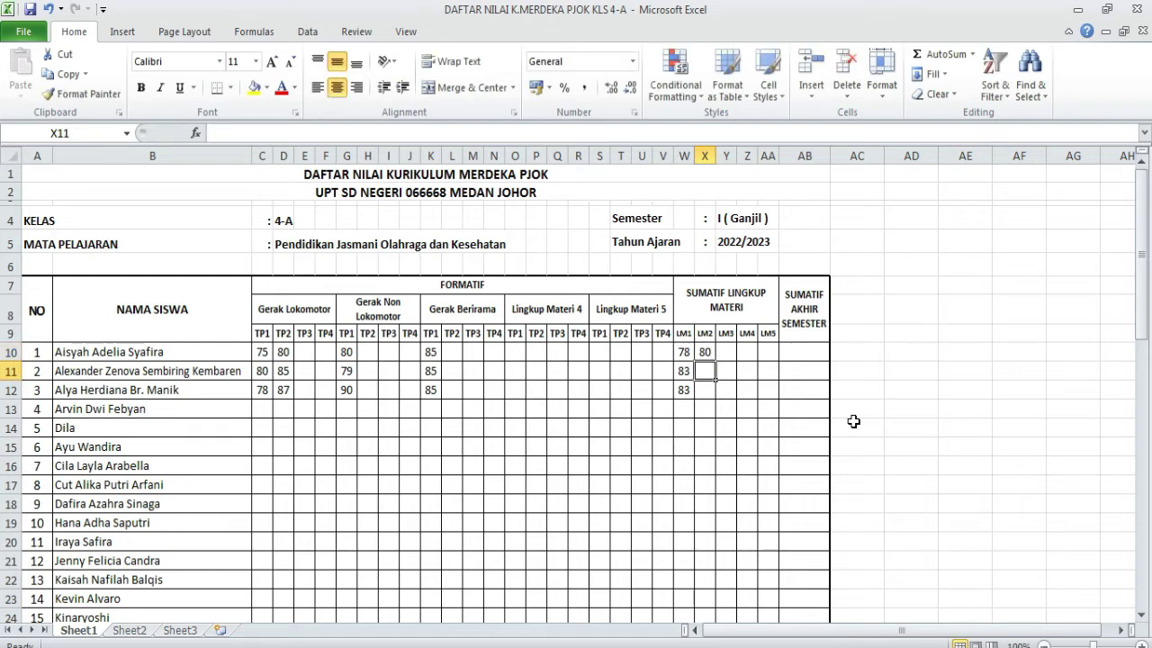
type("79")
key("Return")
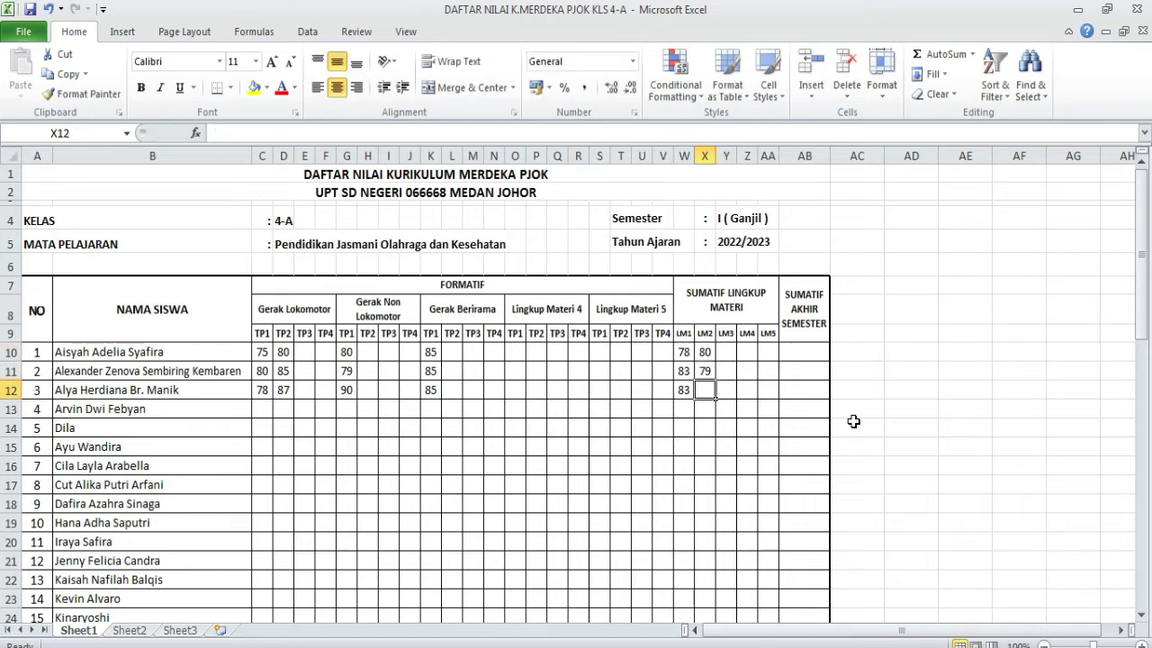
type("90")
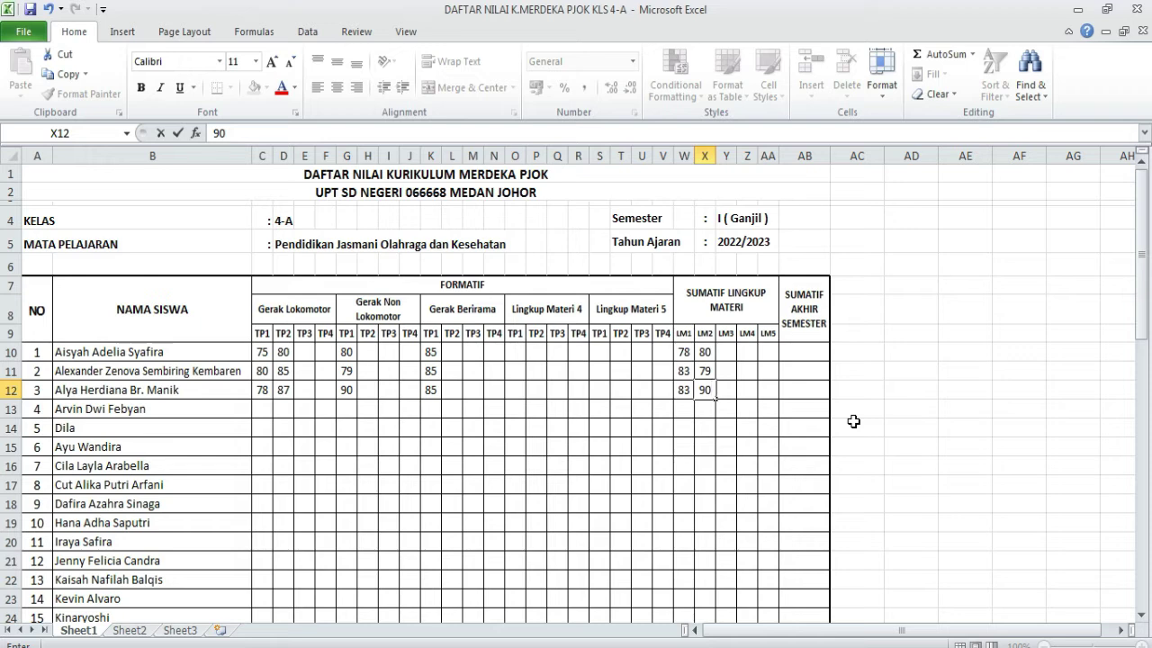
- Enter an LM3 score of 85 for each of the first three students
left_click(723, 352)
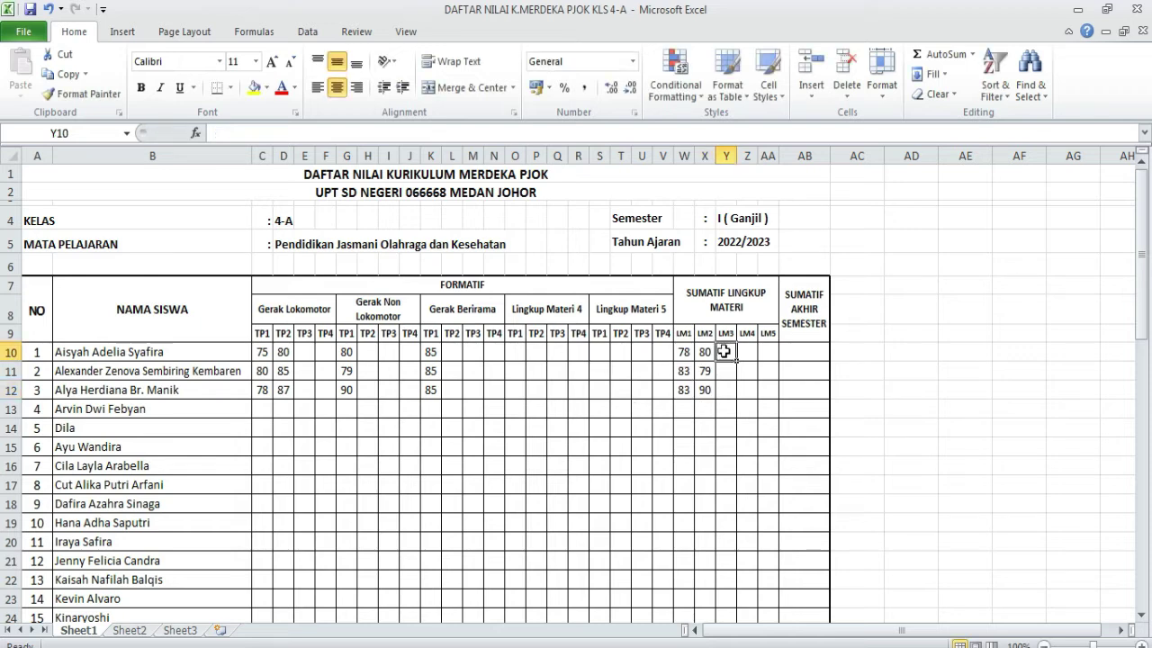
type("85")
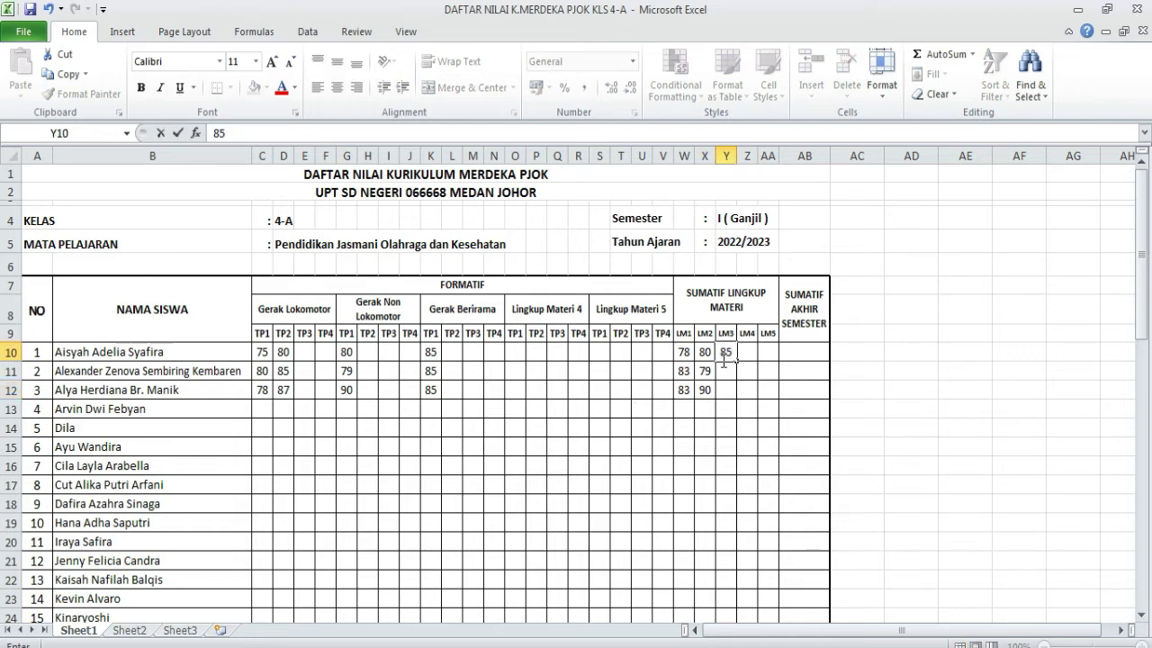
key("Return")
type("85")
key("Return")
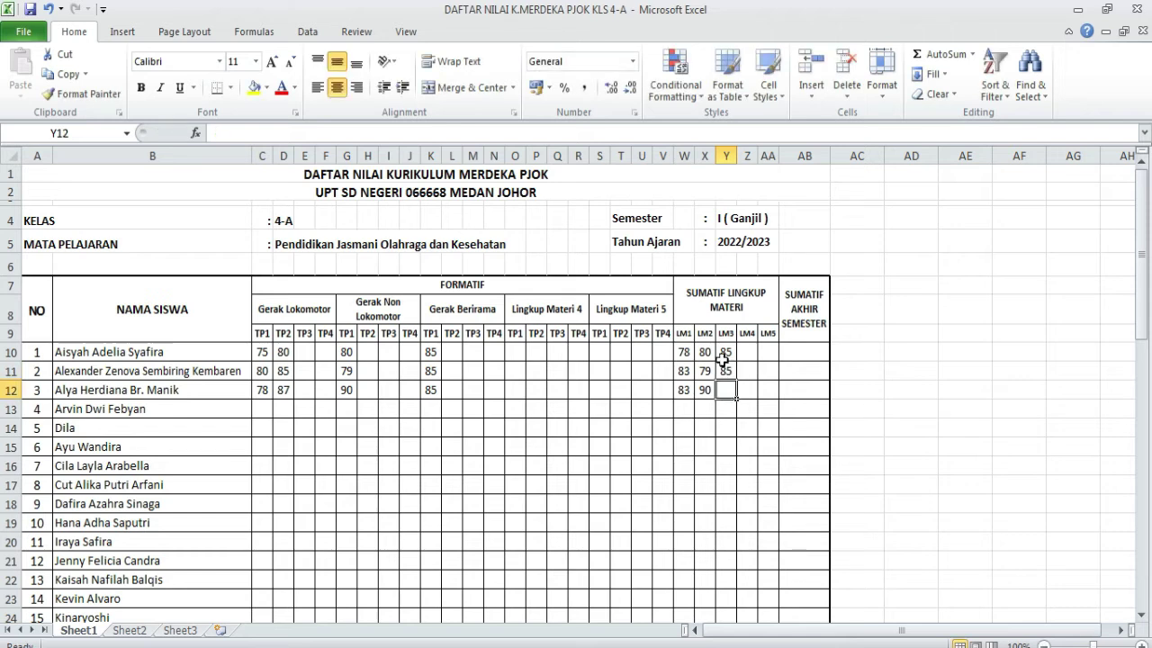
type("85")
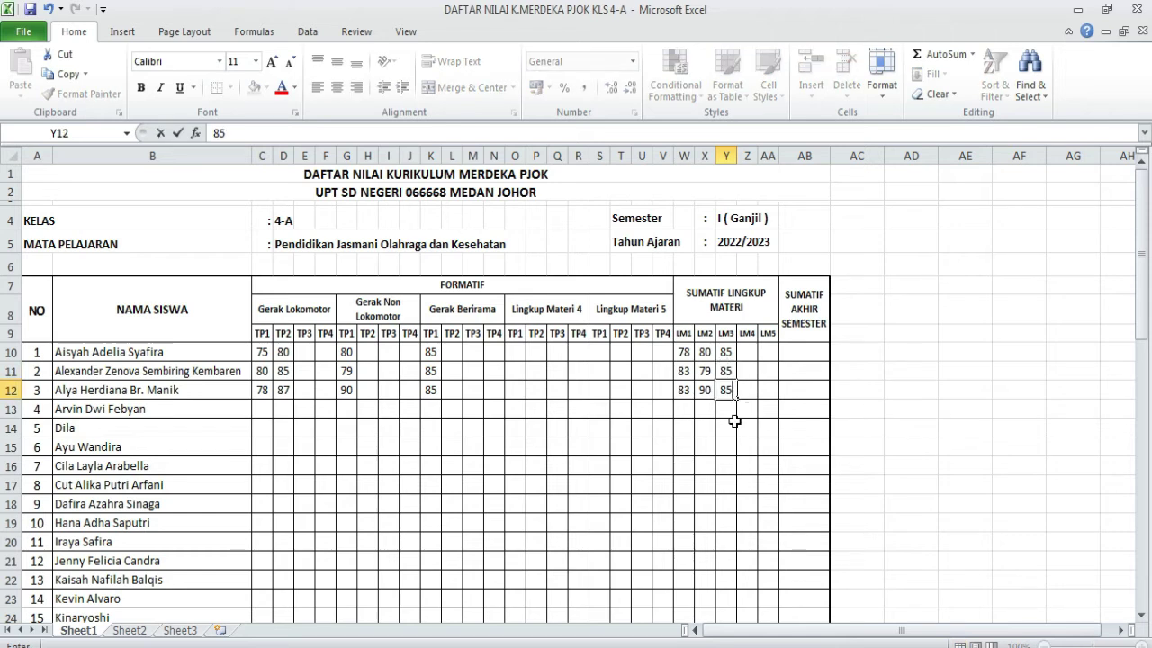
left_click(725, 424)
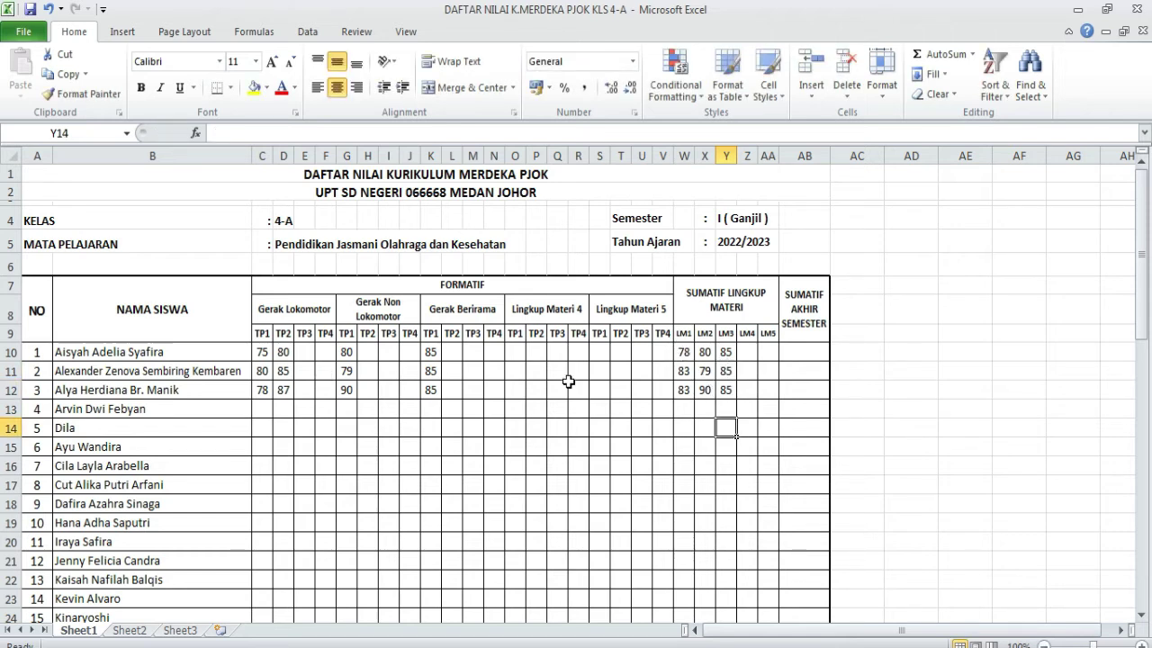
- Copy the first three students' Gerak Lokomotor scores and open PENILAIAN's Formatif&Sumatif sheet
left_click(685, 349)
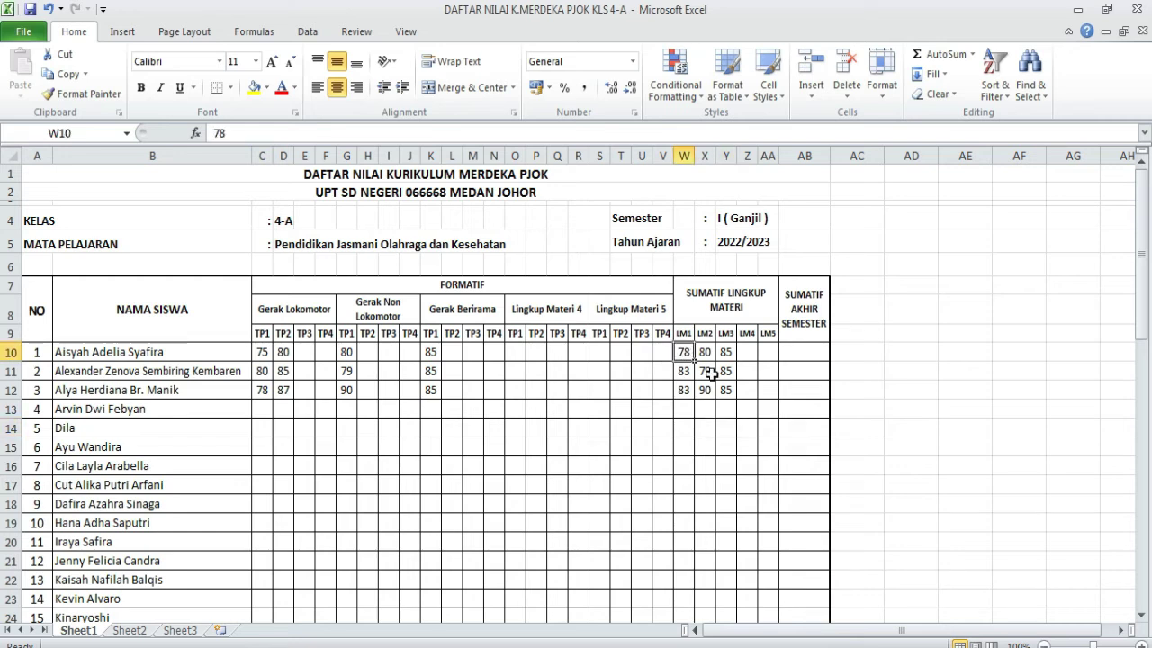
left_click_drag(262, 352, 280, 390)
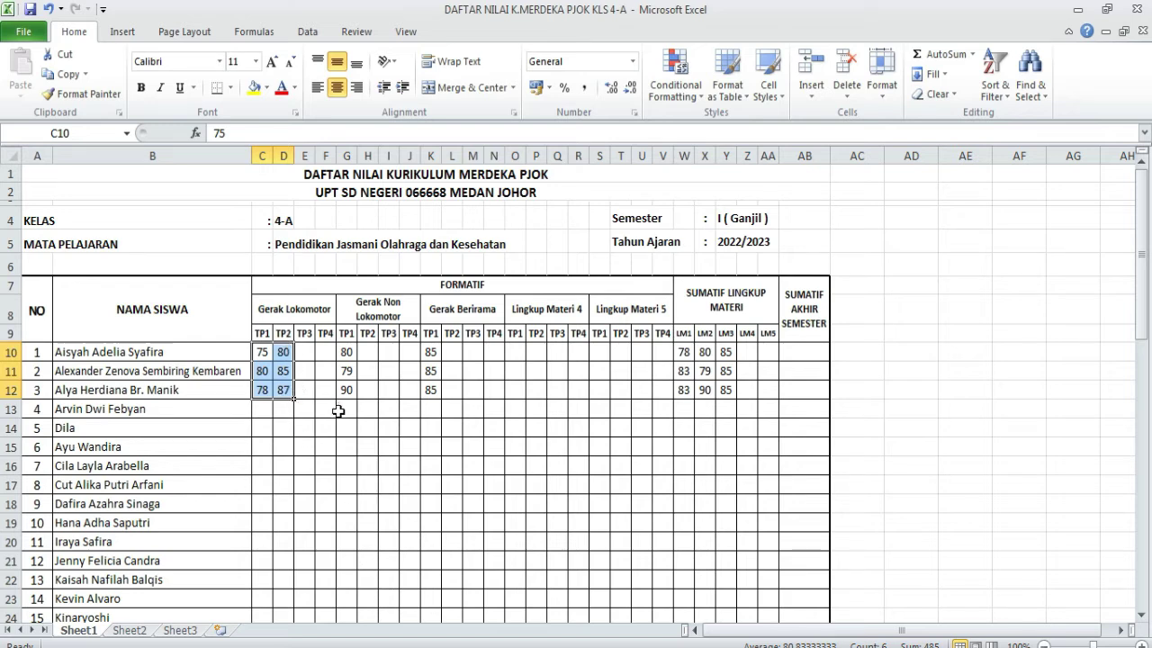
key("ctrl+c")
left_click(410, 643)
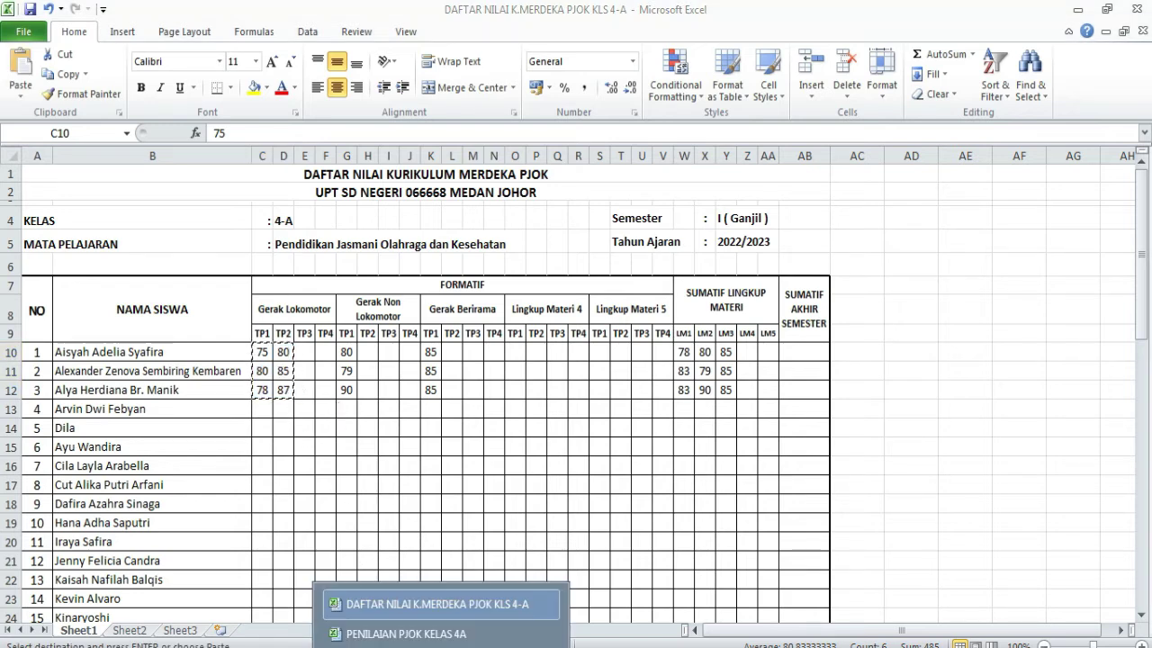
left_click(407, 633)
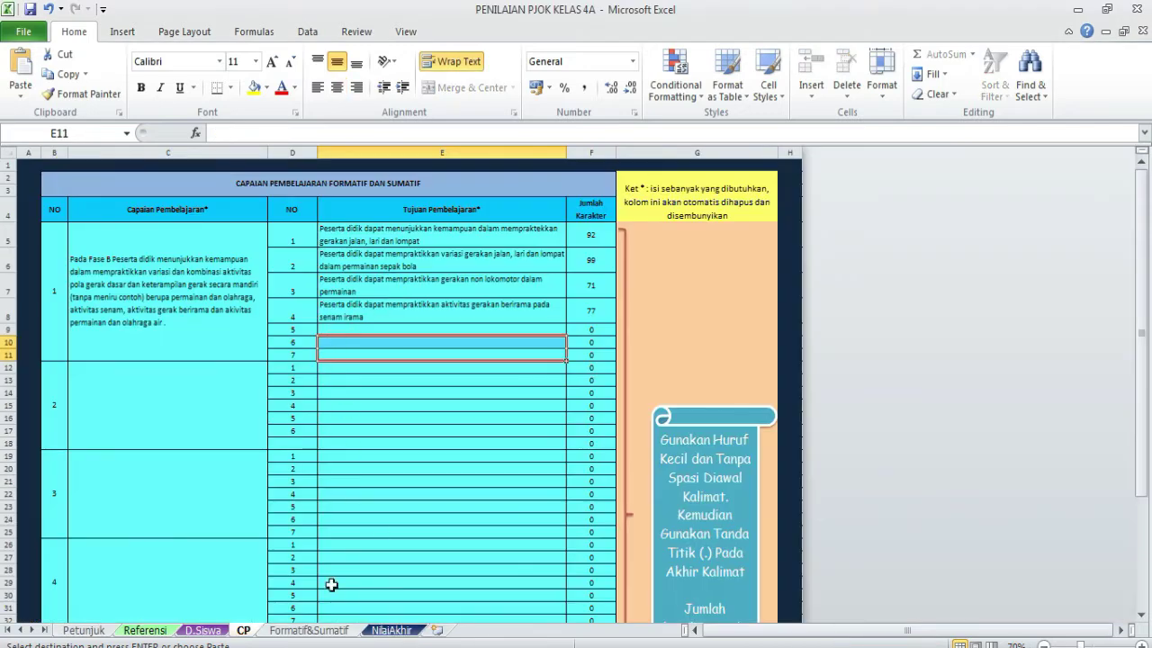
left_click(302, 631)
left_click(329, 353)
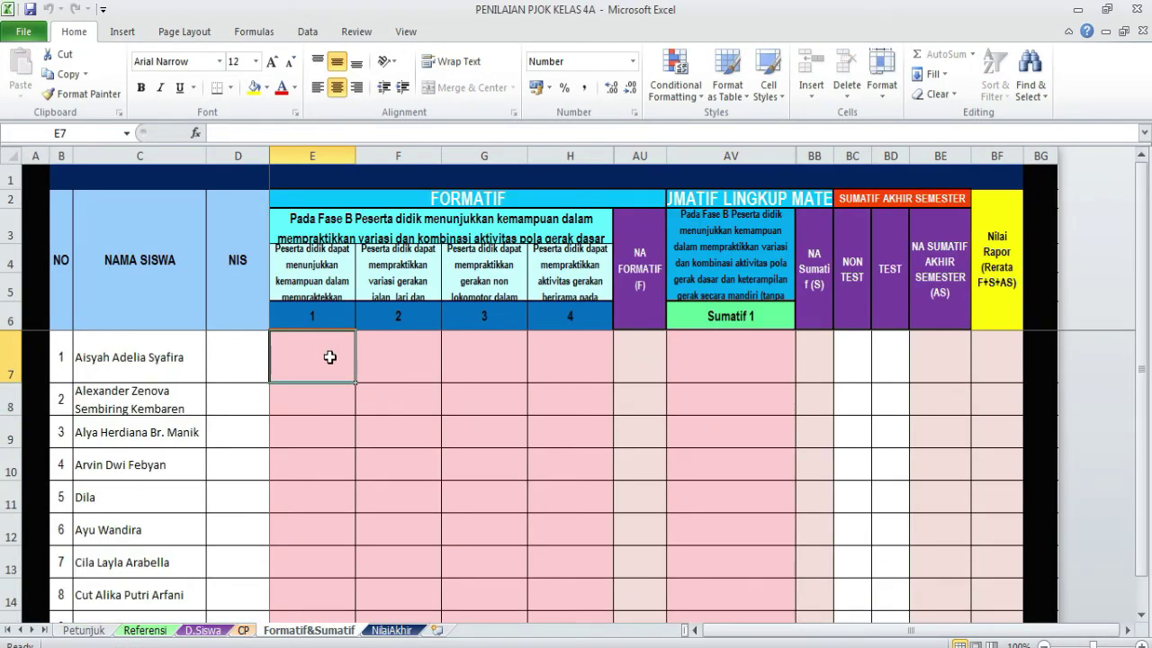
left_click(397, 369)
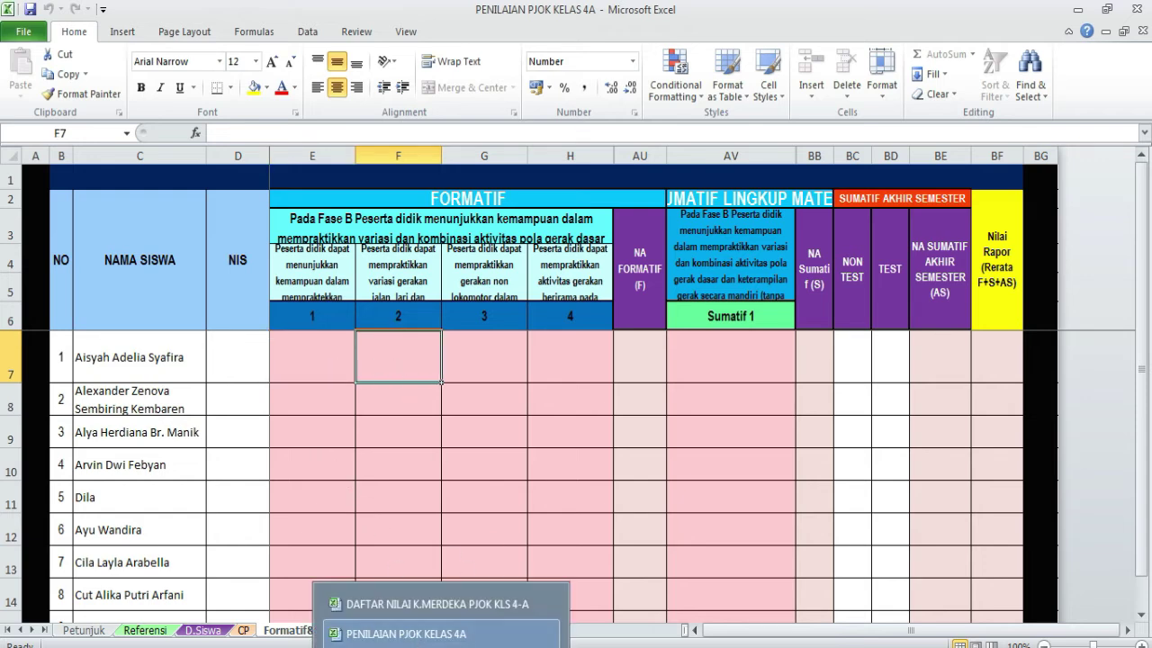
- Enter the first student's first two objective scores, 75 and 80
mouse_move(441, 647)
left_click(423, 604)
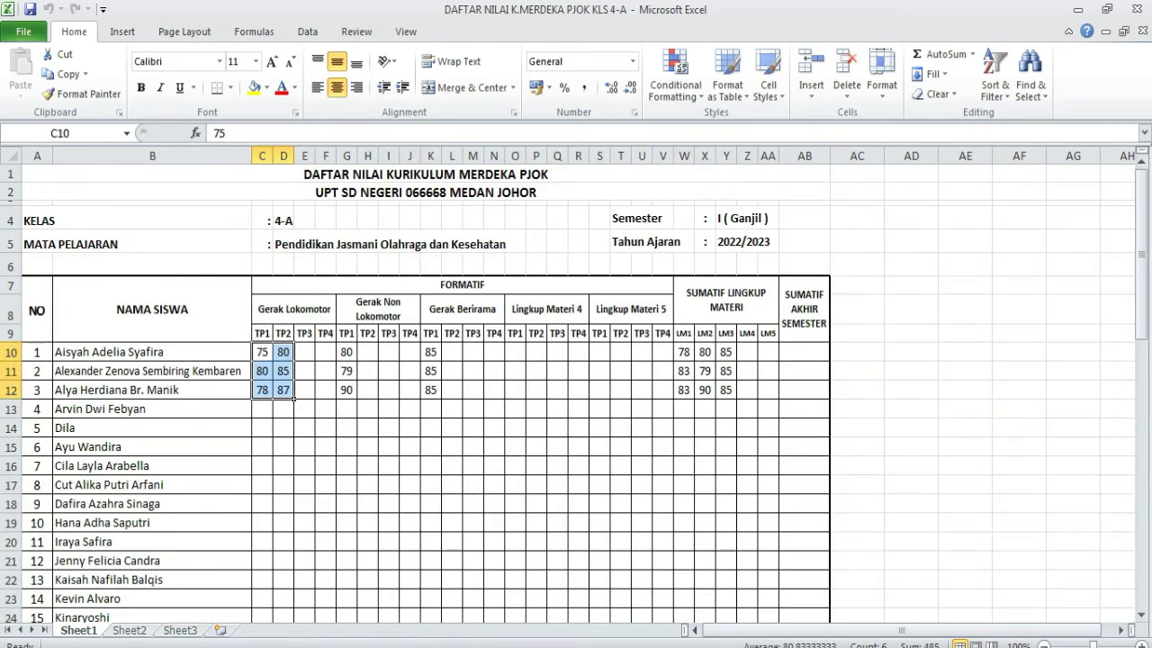
mouse_move(441, 647)
left_click(414, 626)
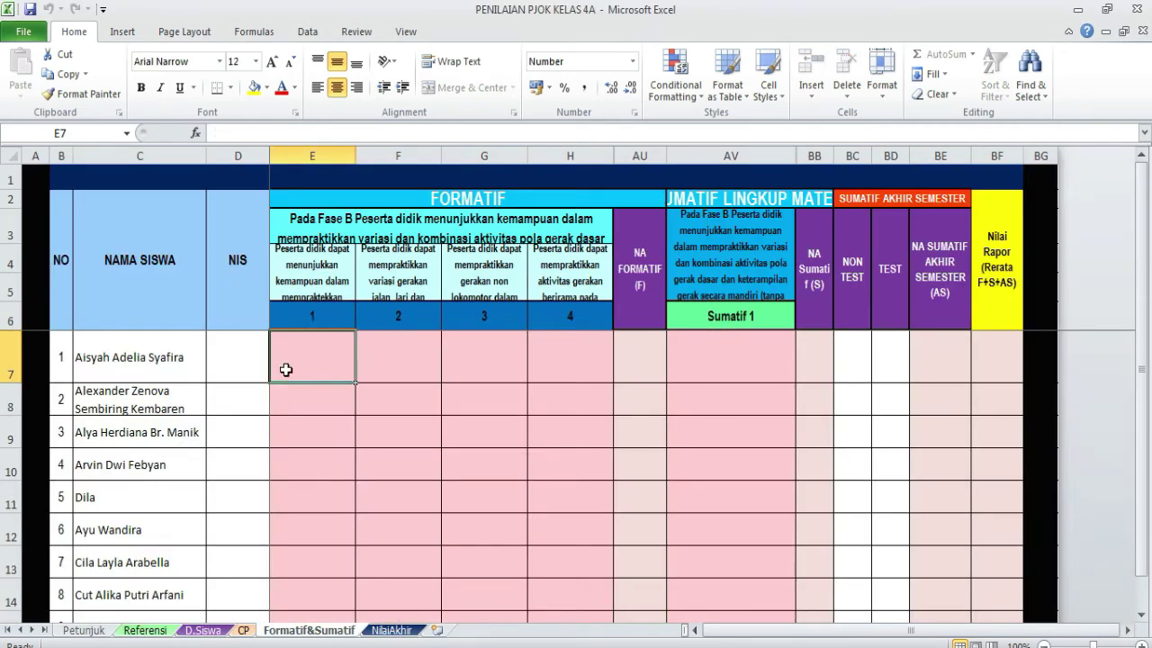
type("75")
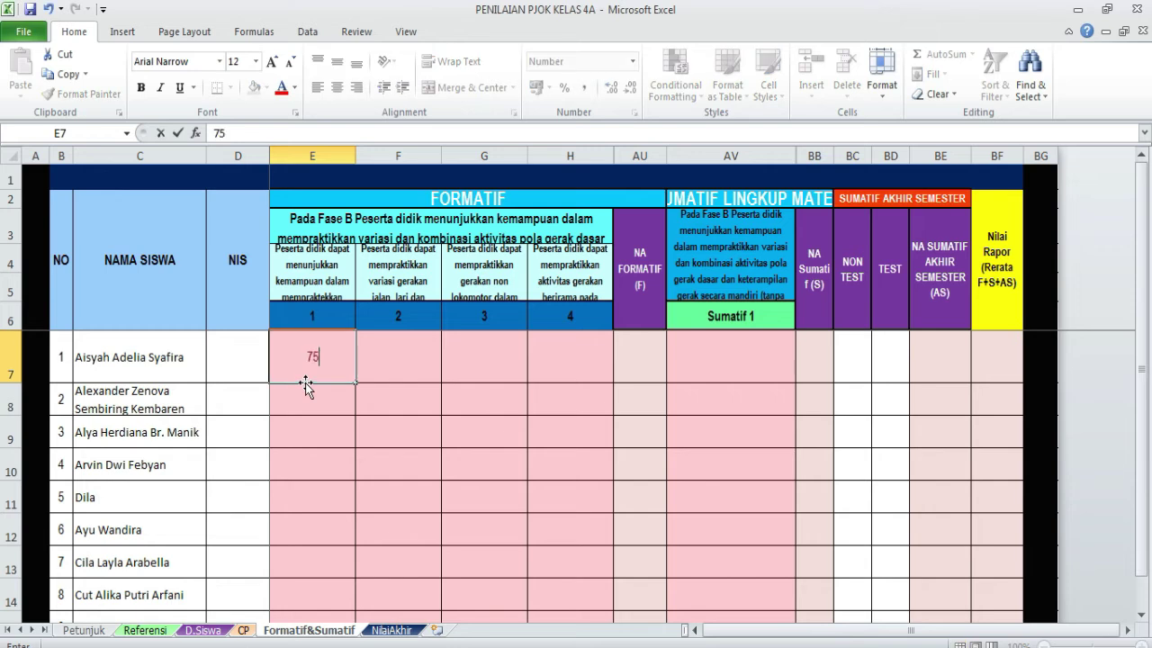
key("Tab")
type("80")
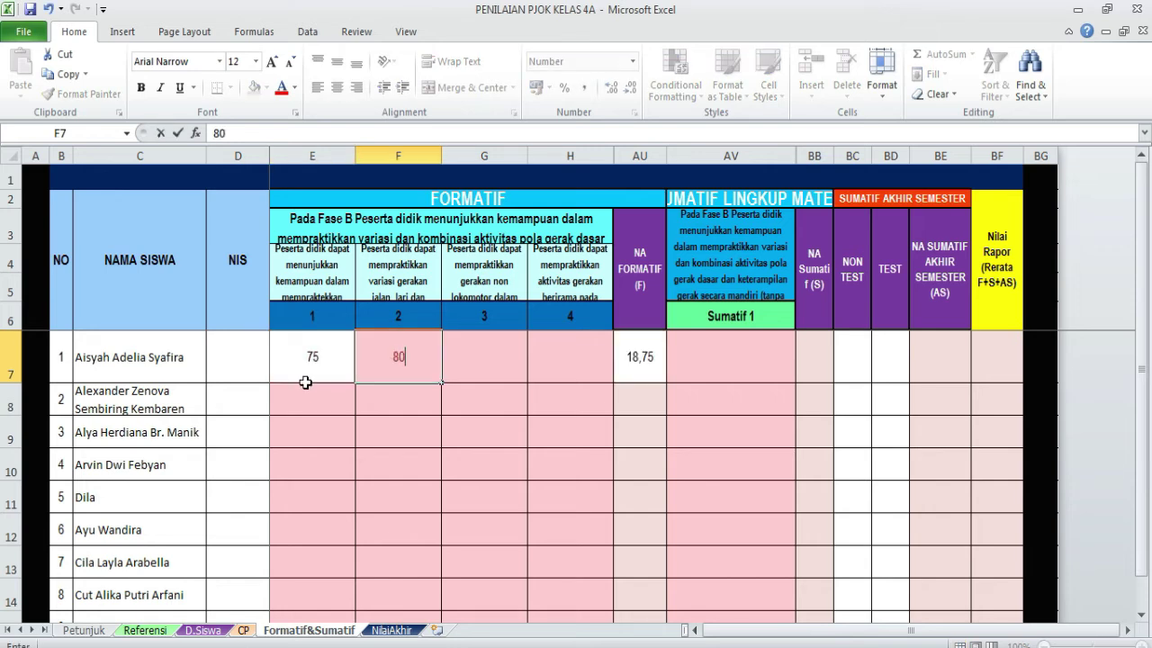
key("Return")
- Enter objective one and two scores: 80 and 85 for student 2, 75 and 80 for student 3
left_click(306, 385)
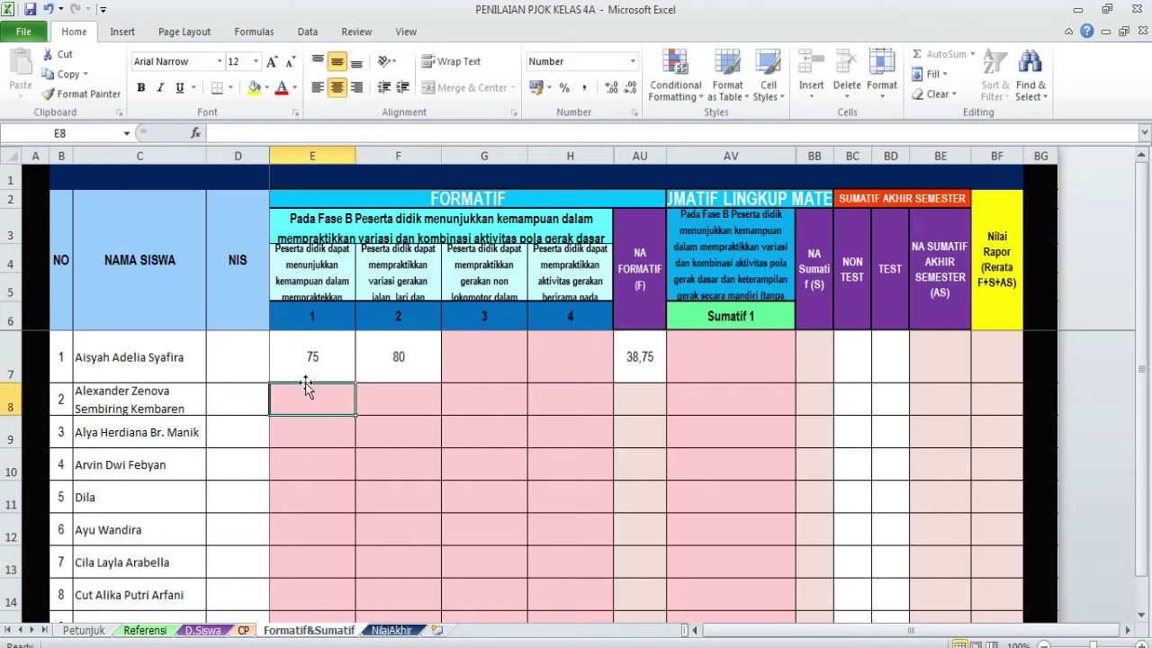
type("80")
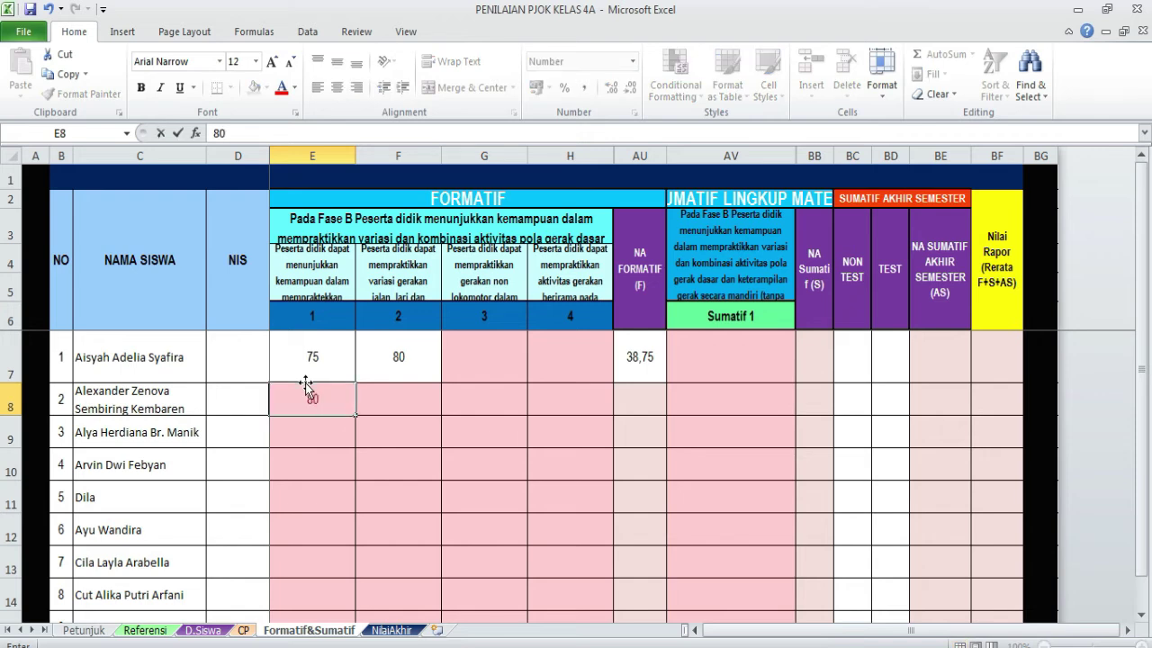
key("Tab")
type("85")
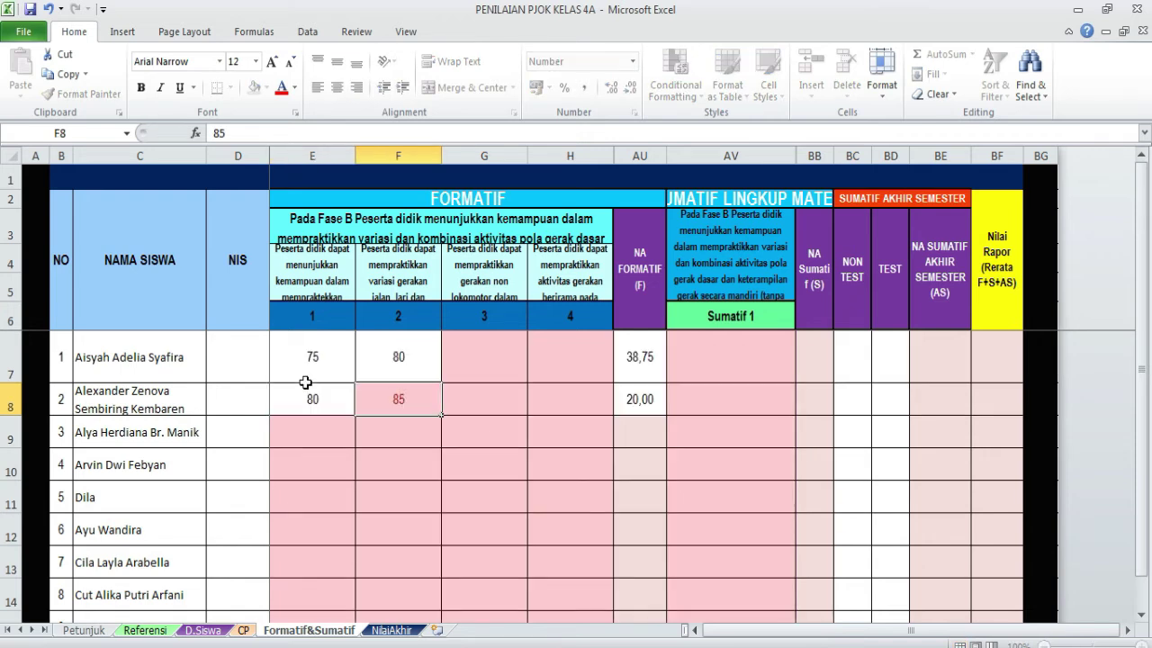
key("Return")
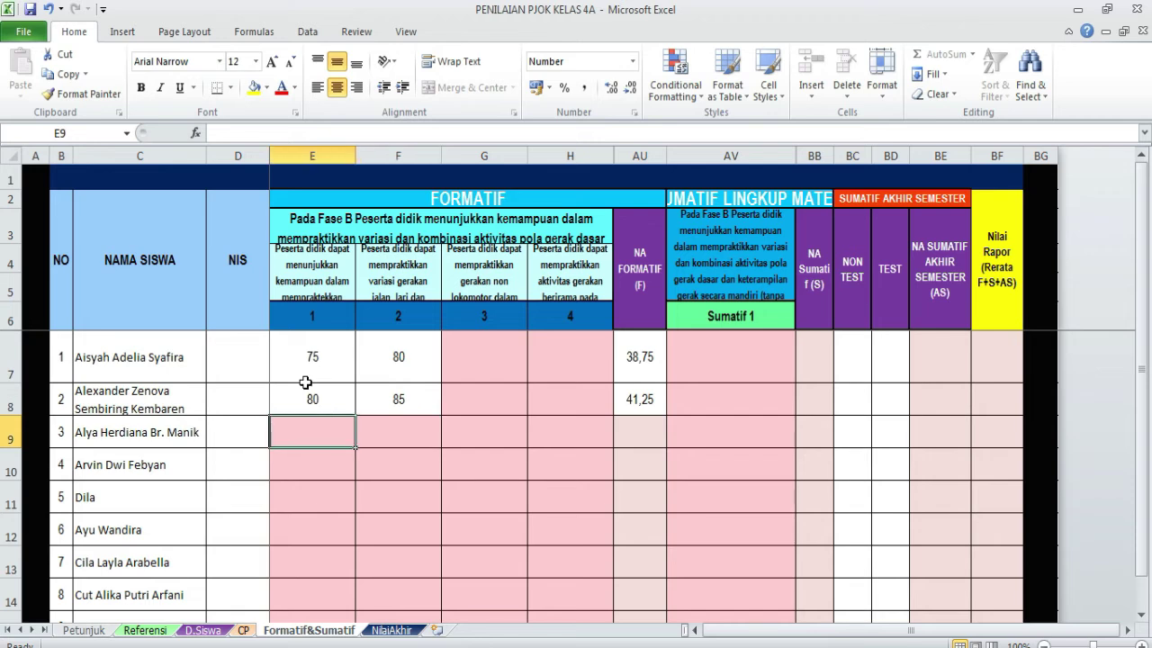
type("75")
key("Tab")
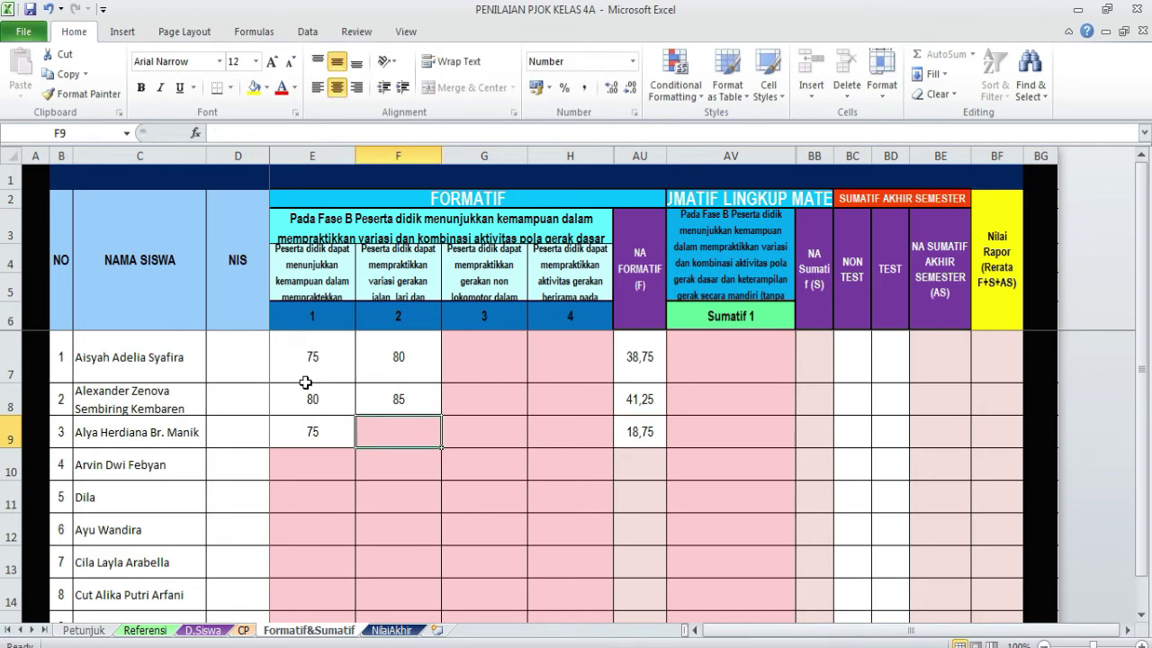
type("80")
key("Tab")
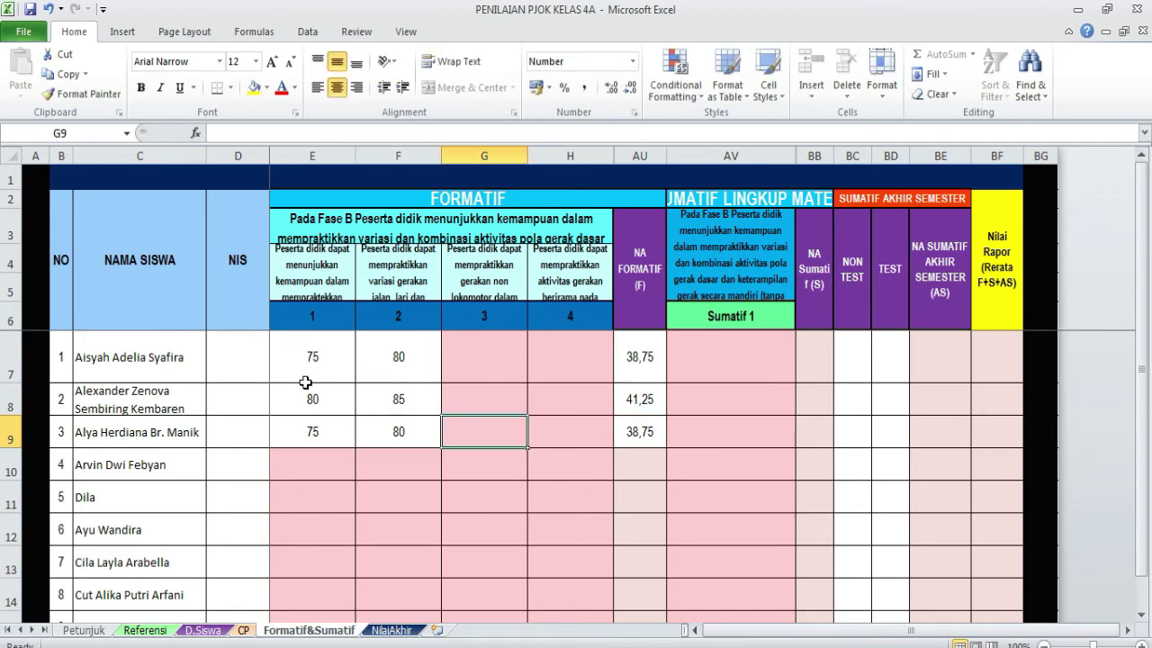
- Enter objective three and four scores: 80/78 for student 1, 78/80 for student 2, 85 for student 3
left_click(479, 371)
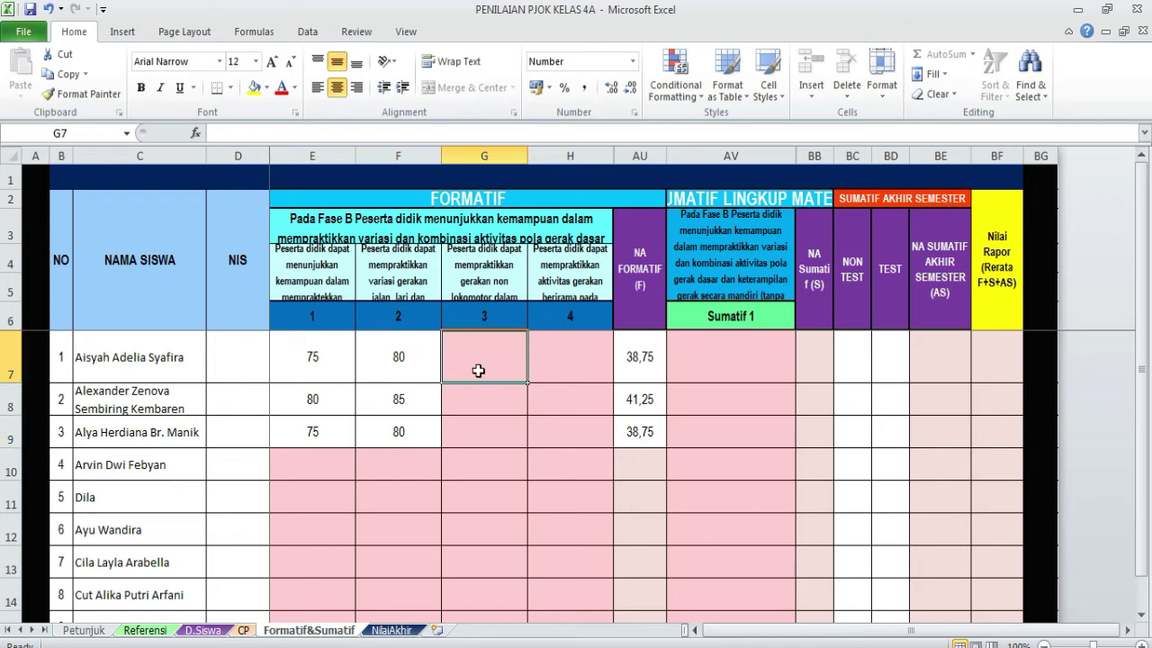
type("80")
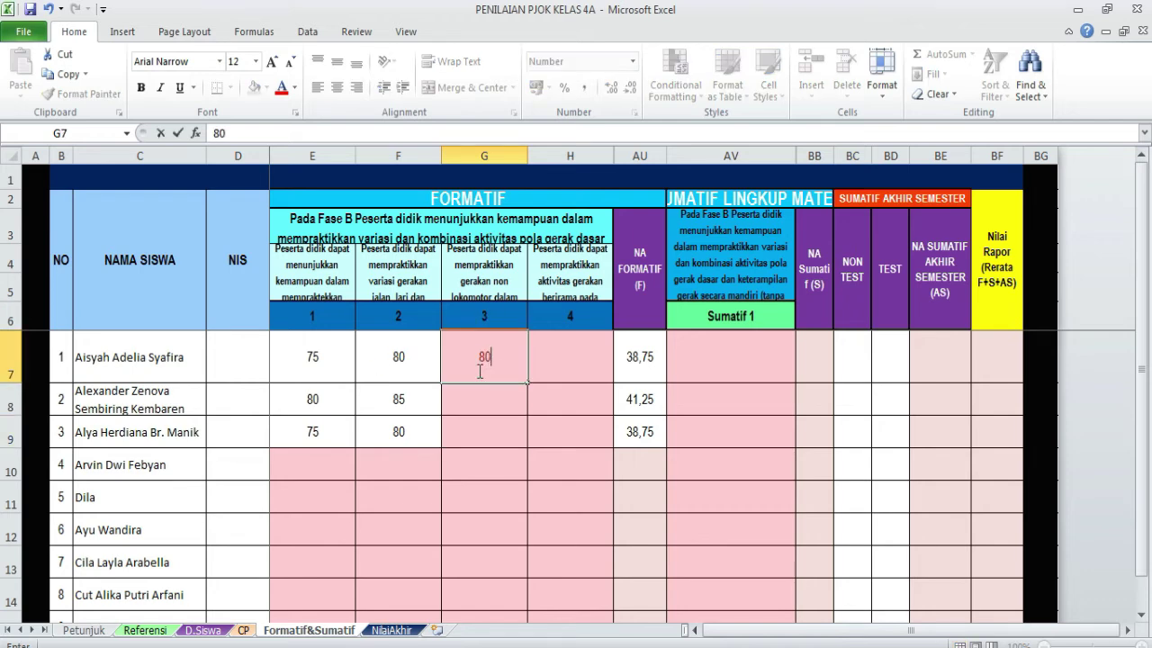
key("Tab")
type("78")
key("Return")
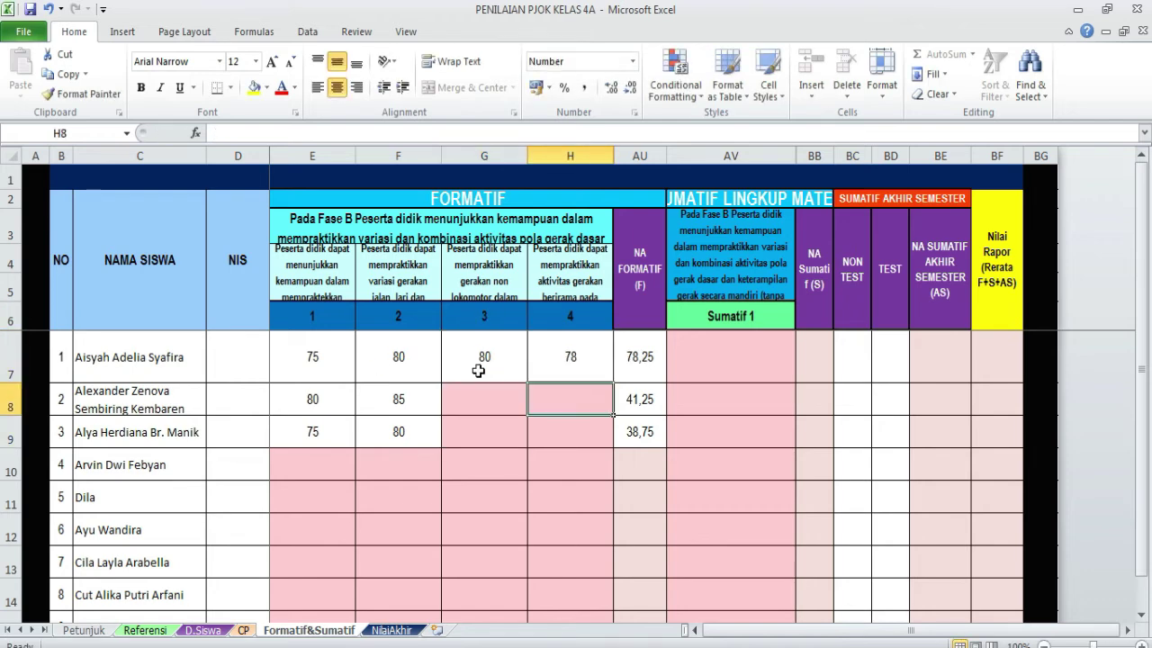
key("Left")
type("78")
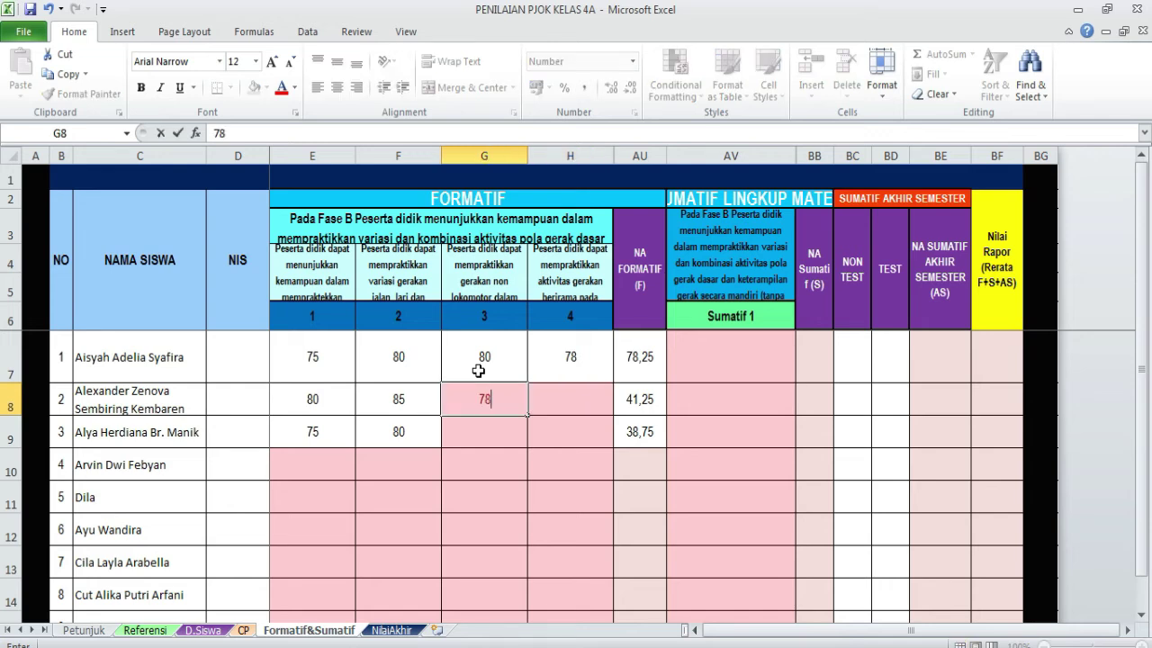
key("Tab")
type("80")
key("Return")
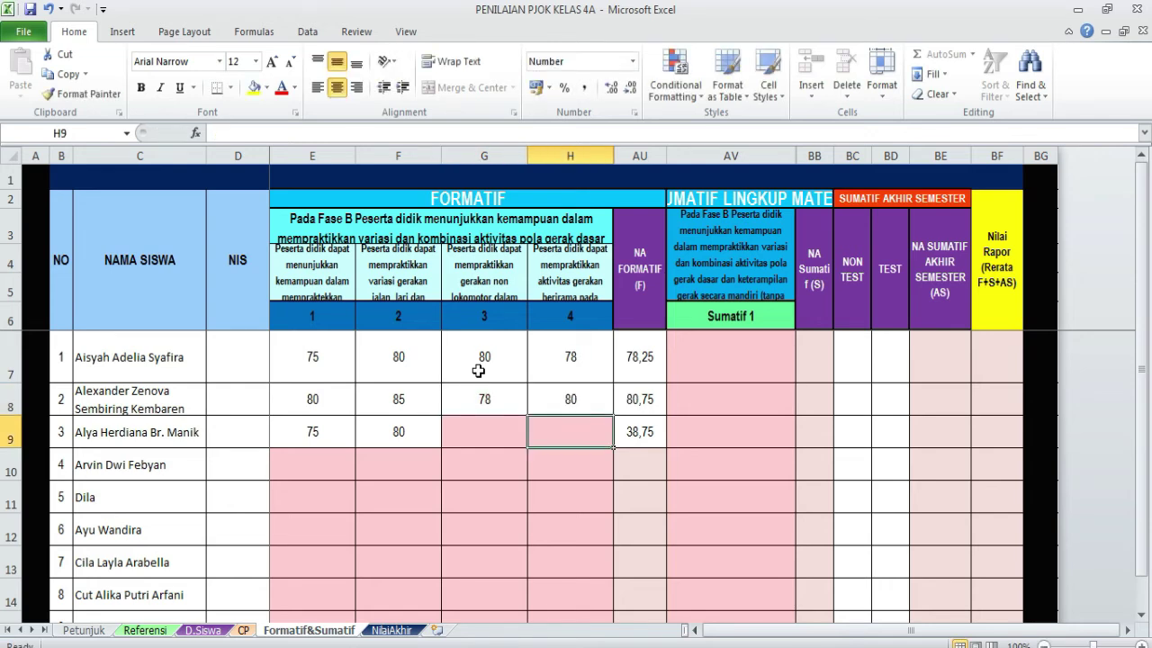
type("90")
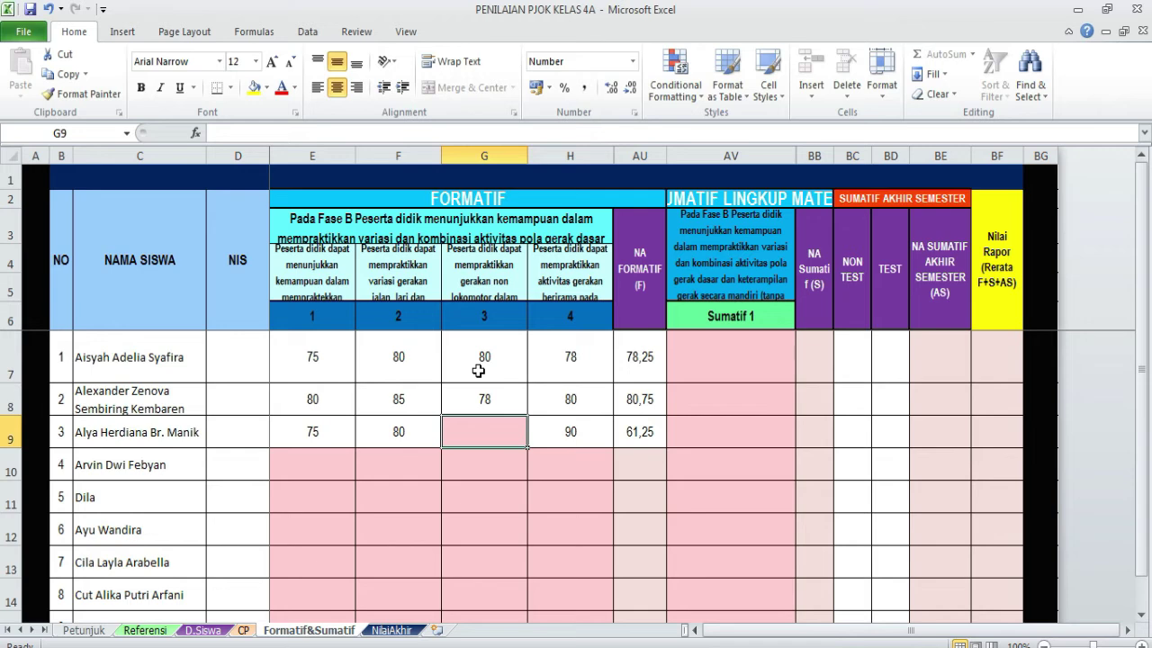
type("85")
key("Tab")
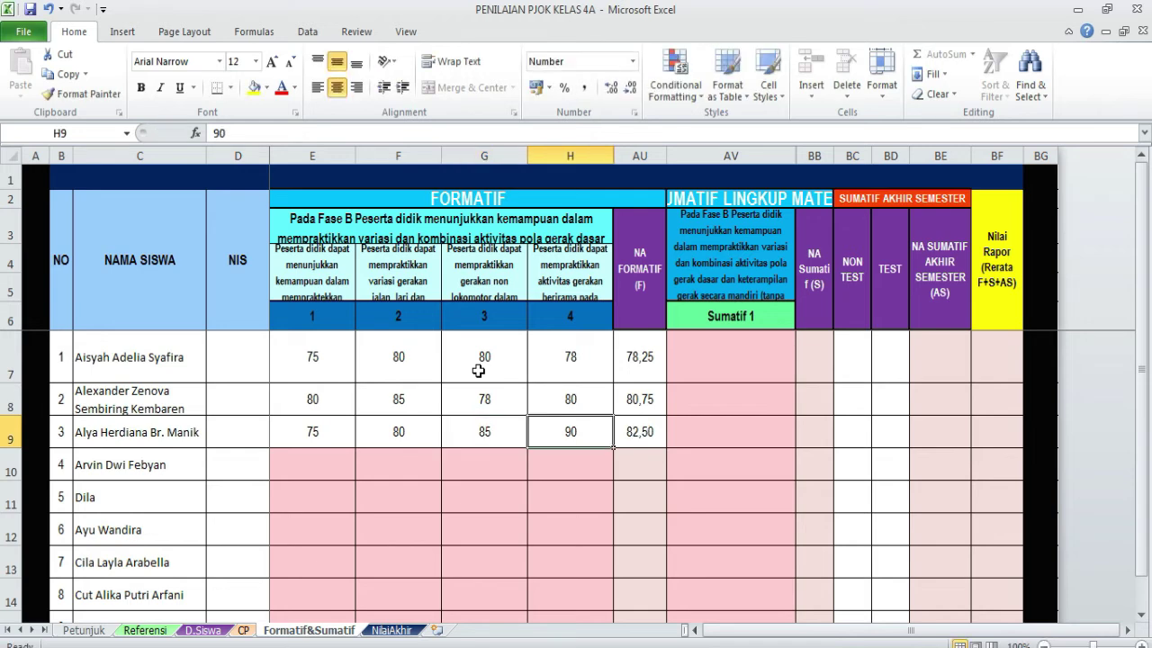
left_click(745, 351)
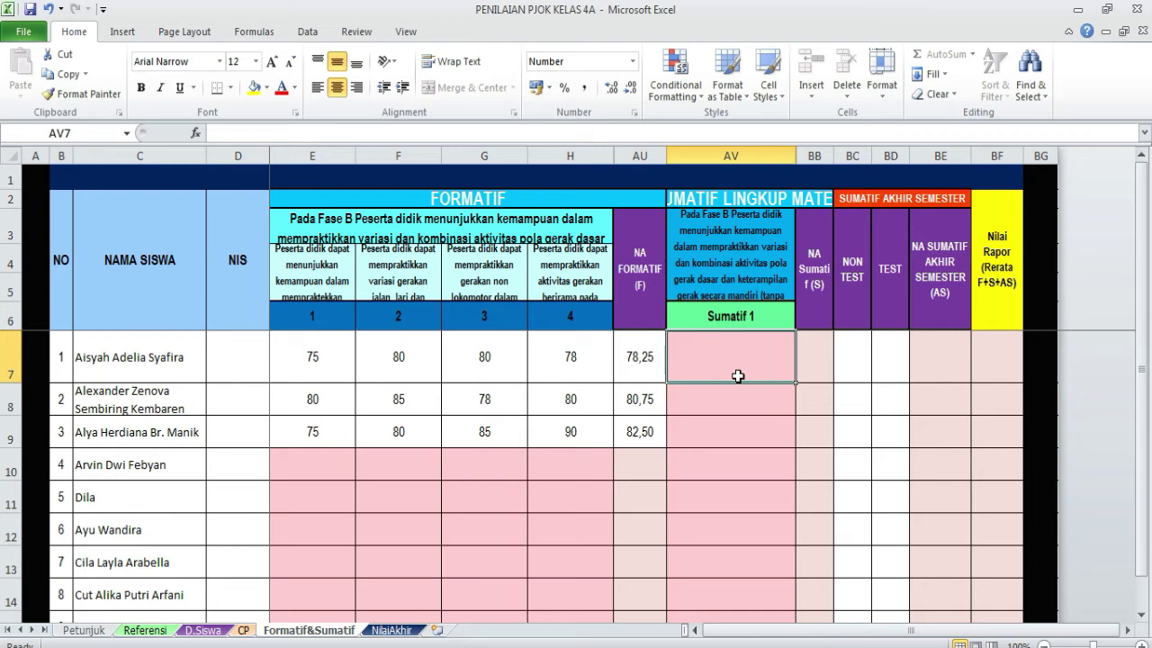
- Enter Sumatif 1 scores 86, 75 and 70 into AV7:AV9 for students 1–3
left_click(821, 362)
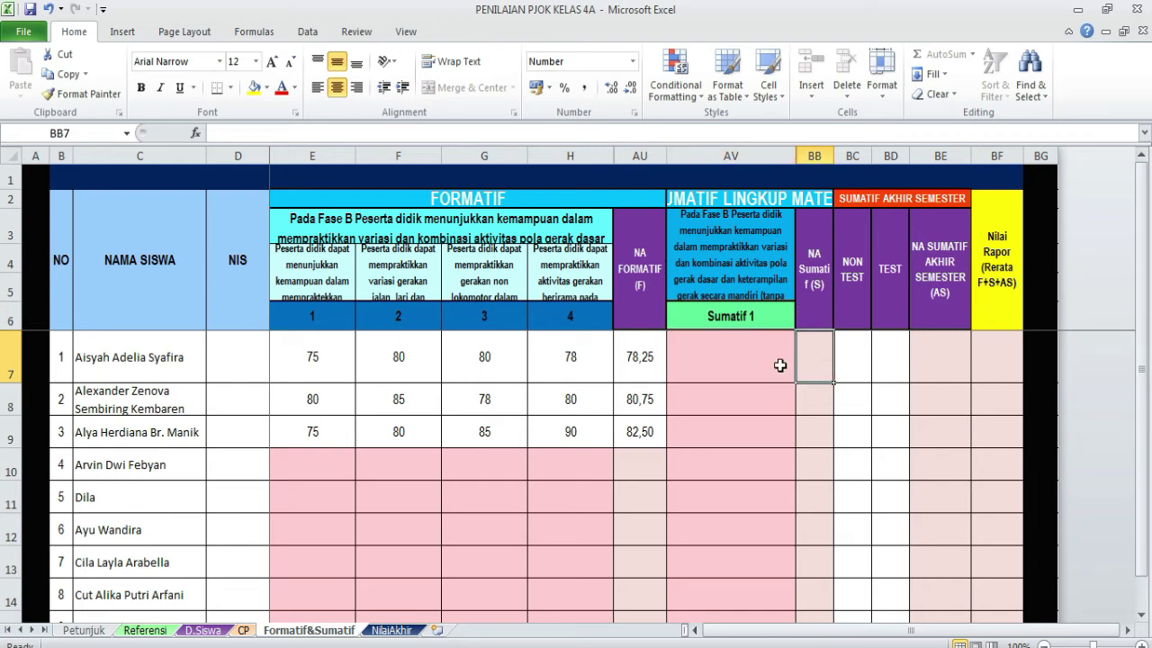
left_click(739, 360)
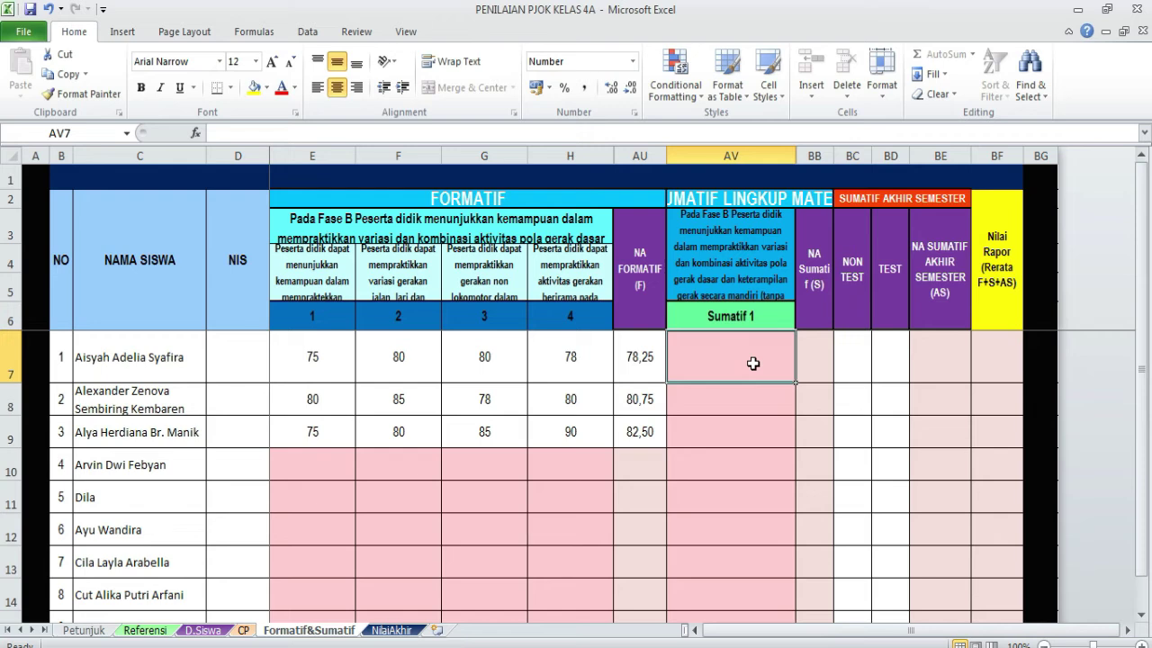
type("86")
key("Return")
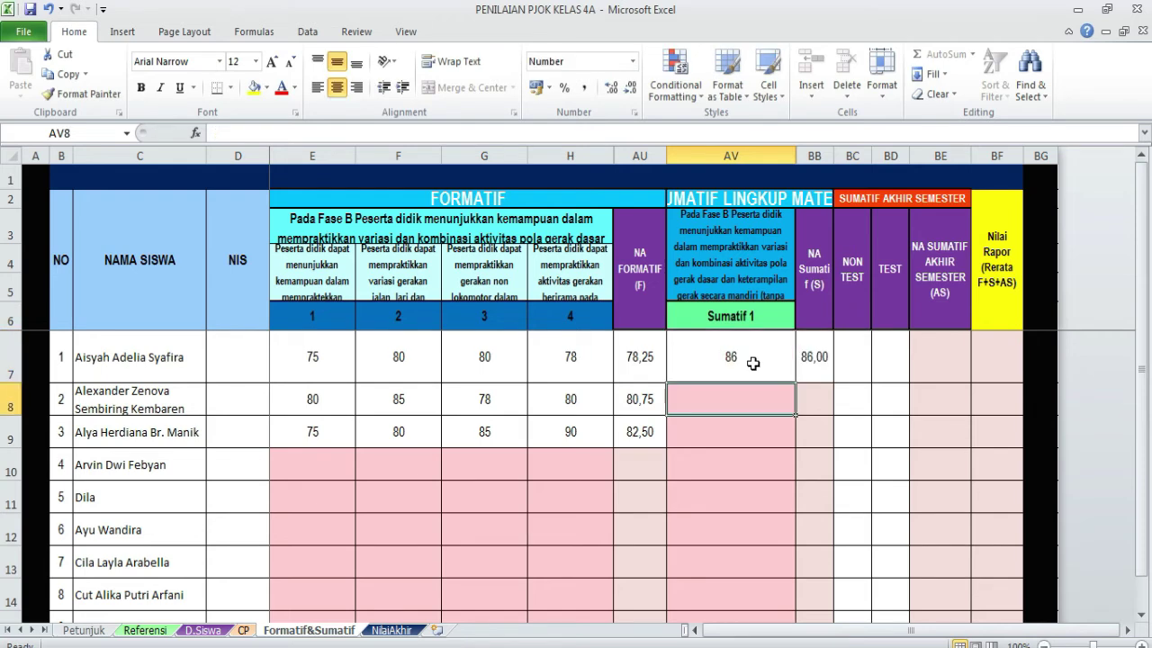
type("75")
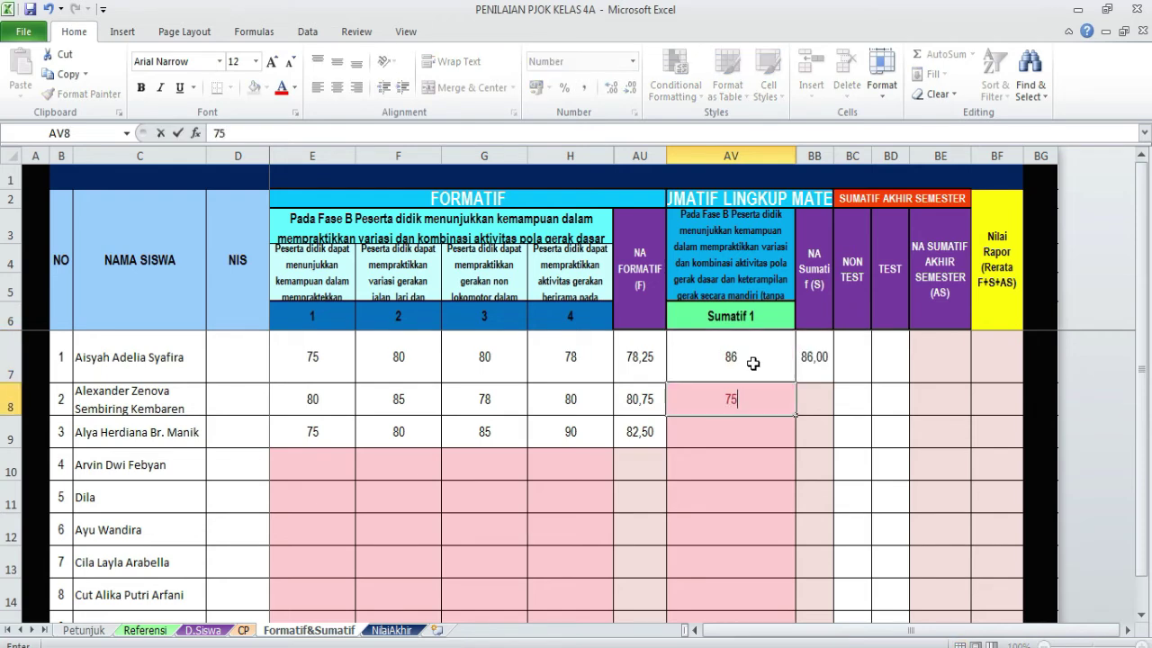
key("Return")
type("70")
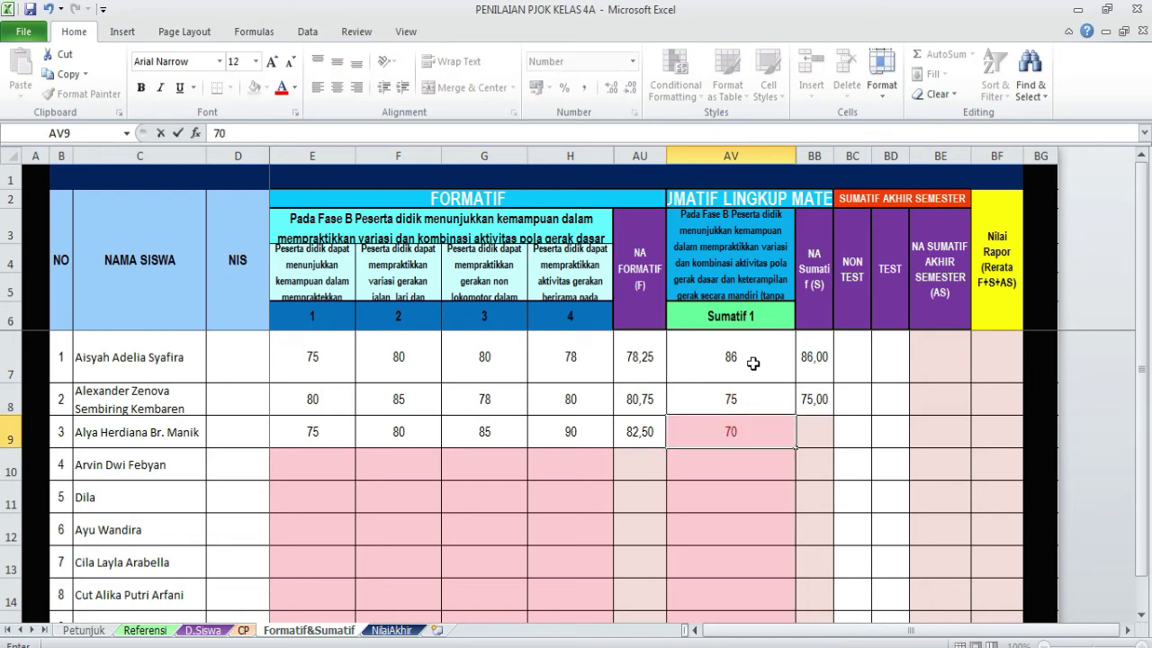
key("Return")
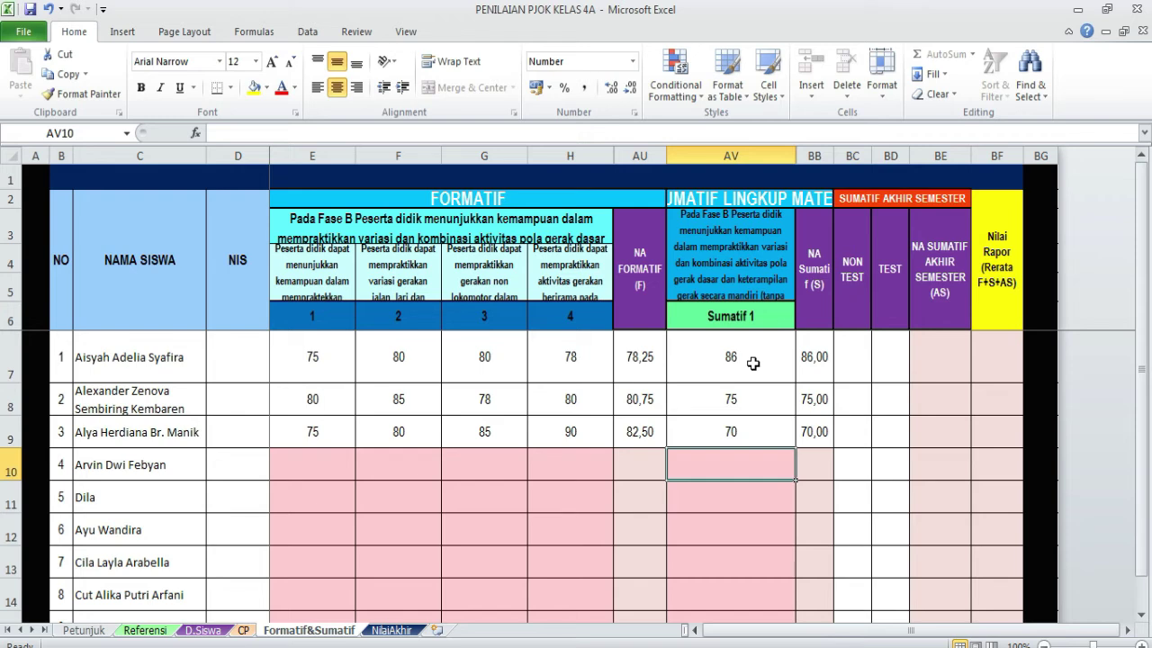
left_click(854, 343)
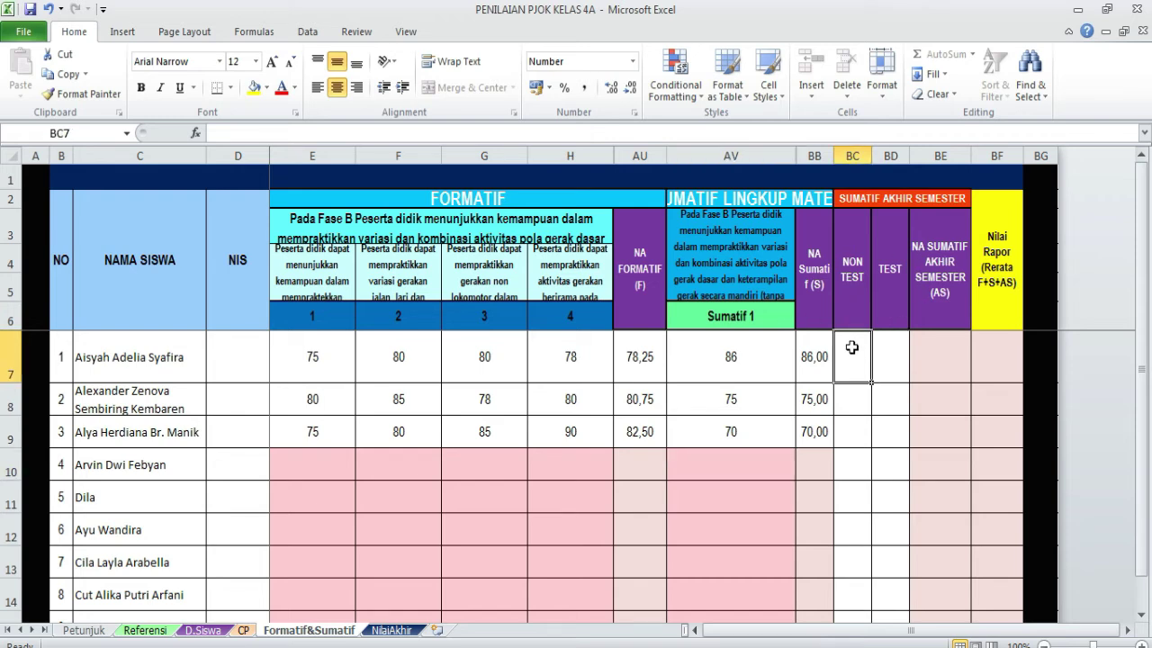
left_click(852, 410)
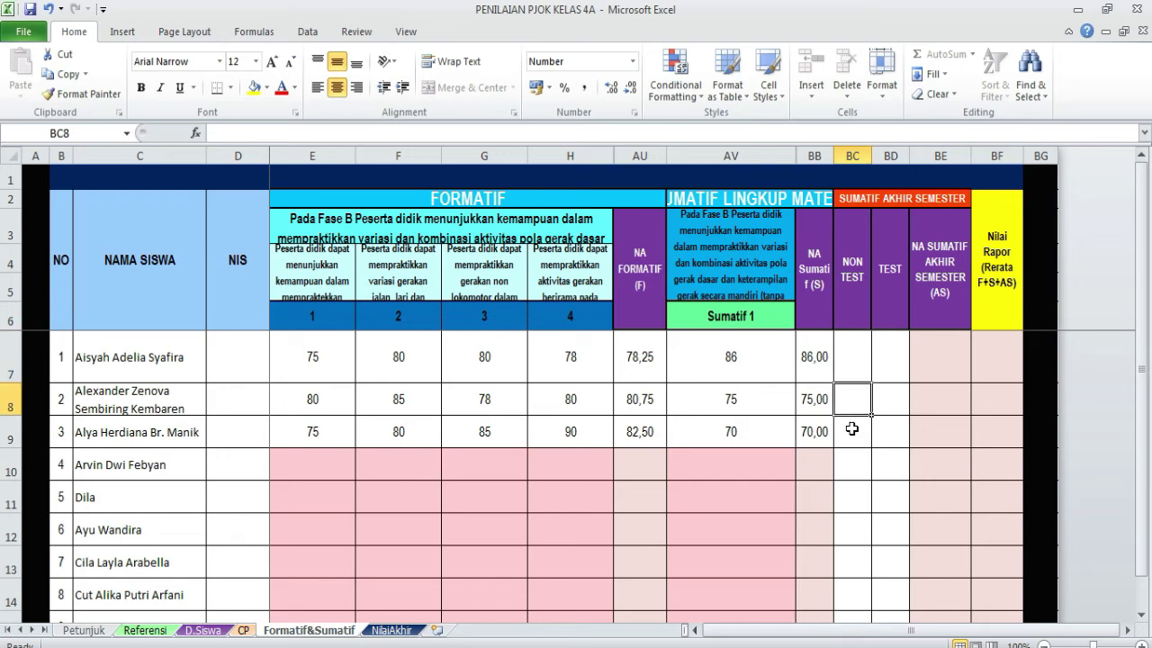
left_click(851, 429)
left_click(846, 363)
left_click(853, 396)
left_click(858, 434)
left_click(849, 364)
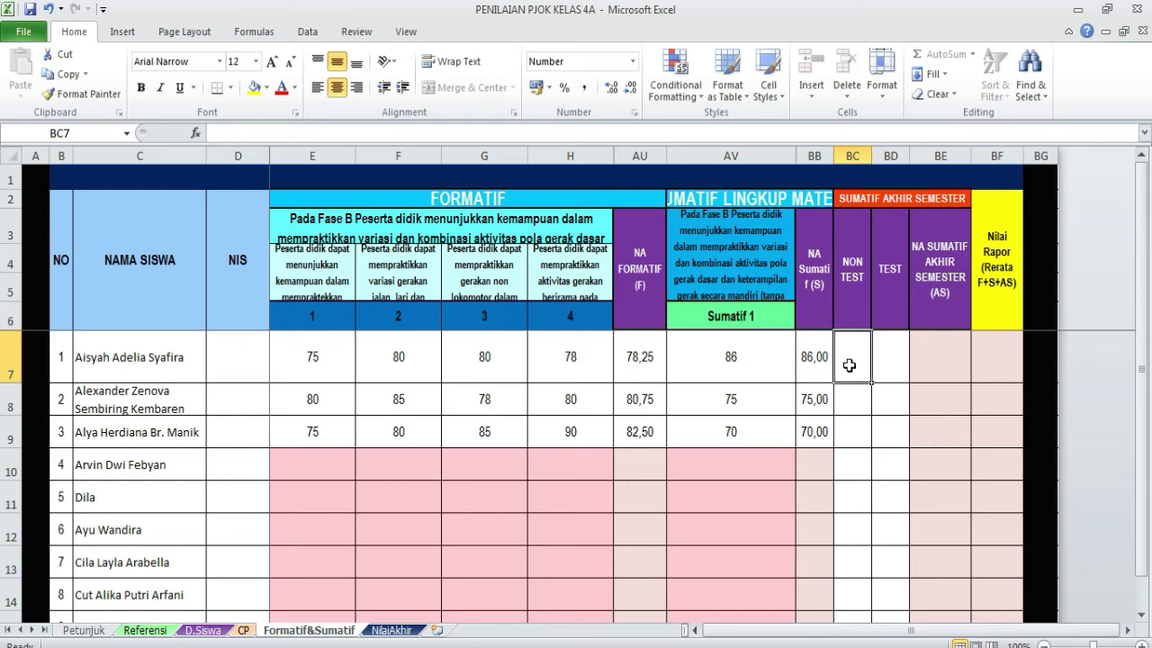
scroll(895, 362, "down", 2)
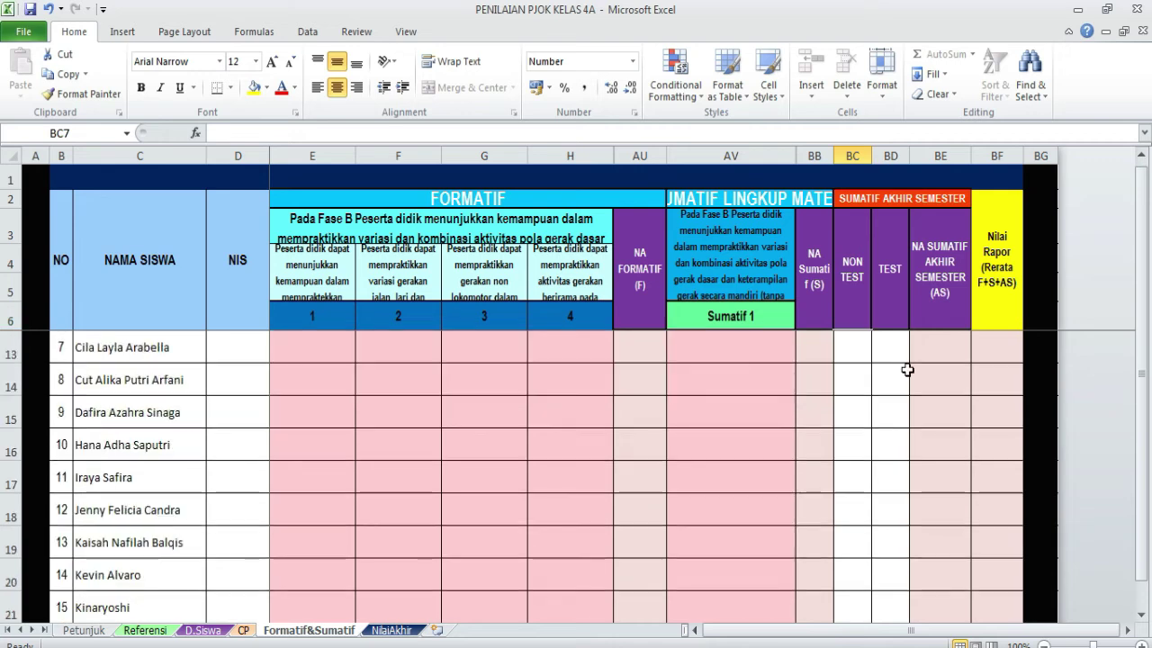
scroll(905, 368, "up", 2)
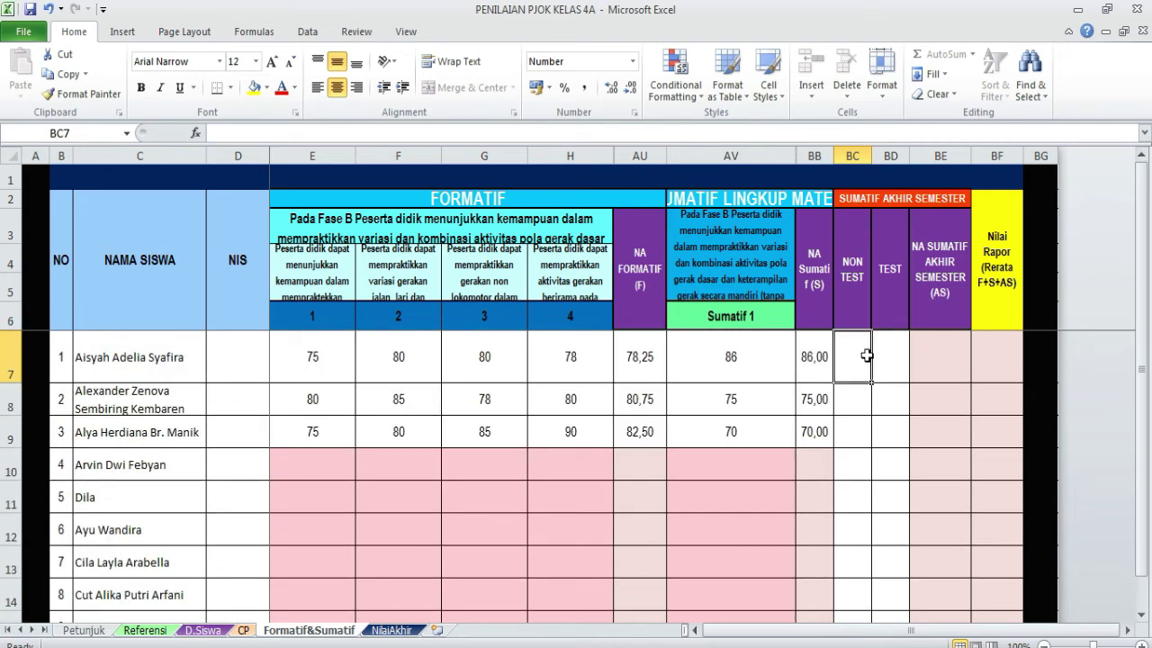
left_click_drag(868, 359, 898, 421)
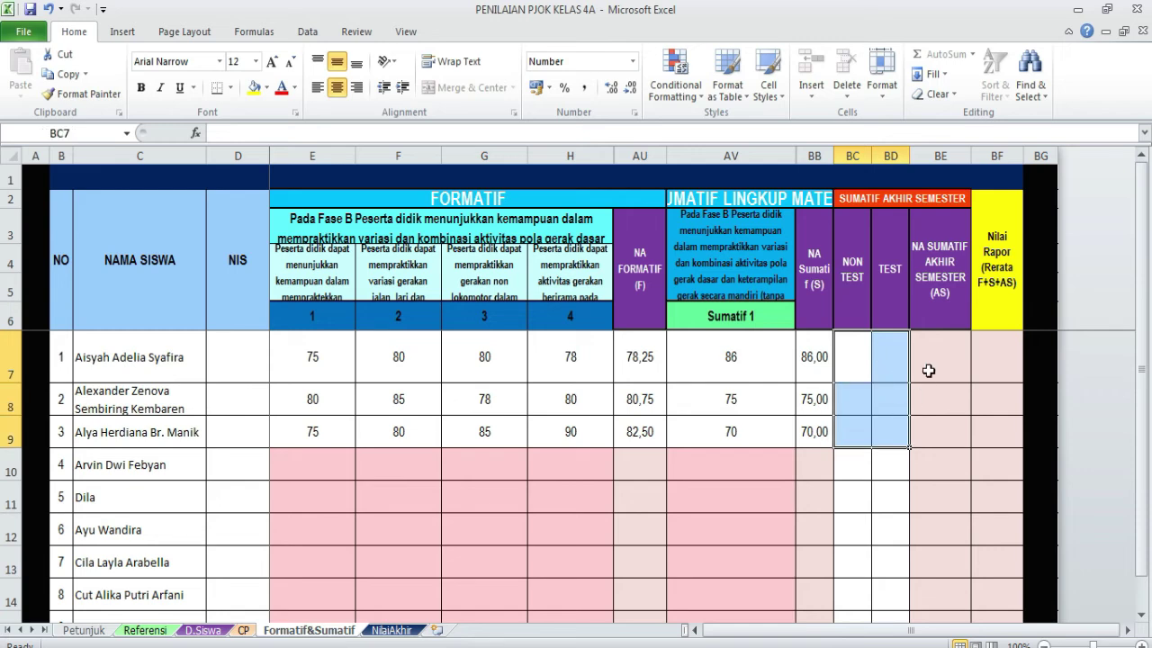
left_click(861, 365)
left_click_drag(861, 365, 892, 423)
left_click(942, 349)
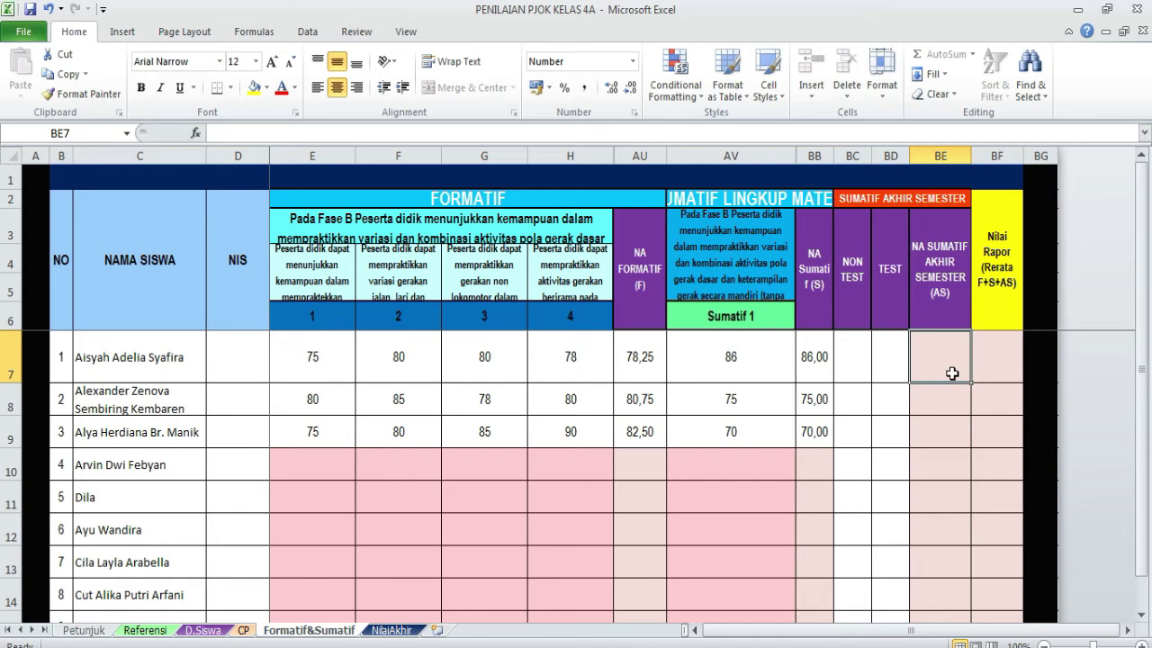
double_click(952, 373)
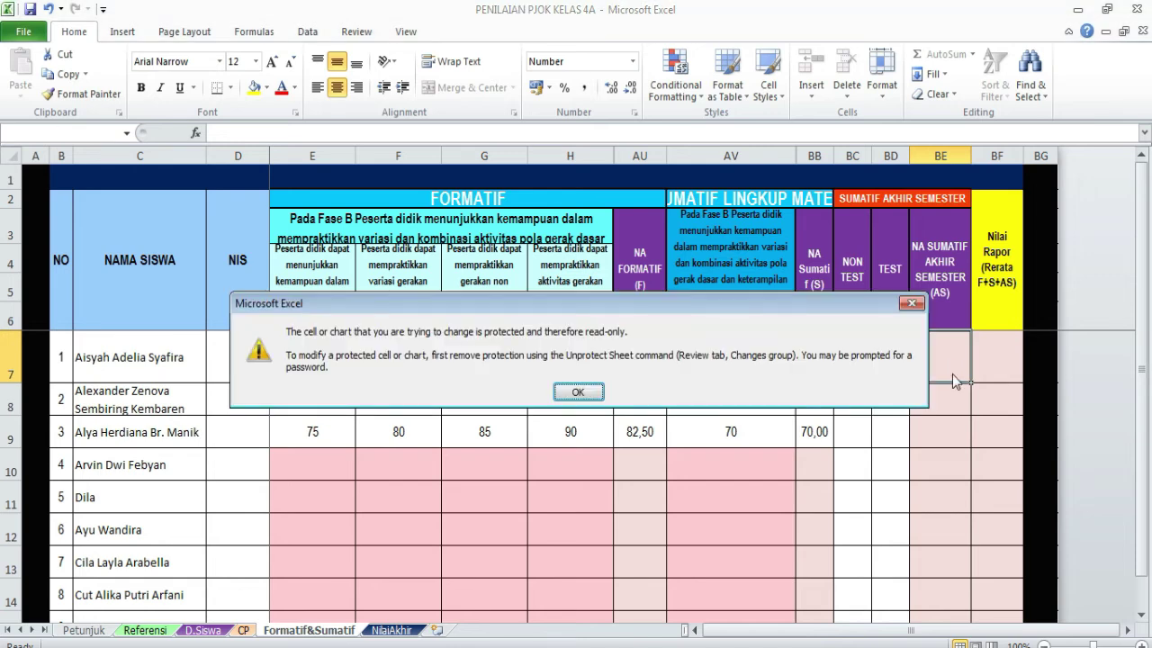
left_click(578, 392)
type("8")
left_click(902, 304)
left_click(799, 351)
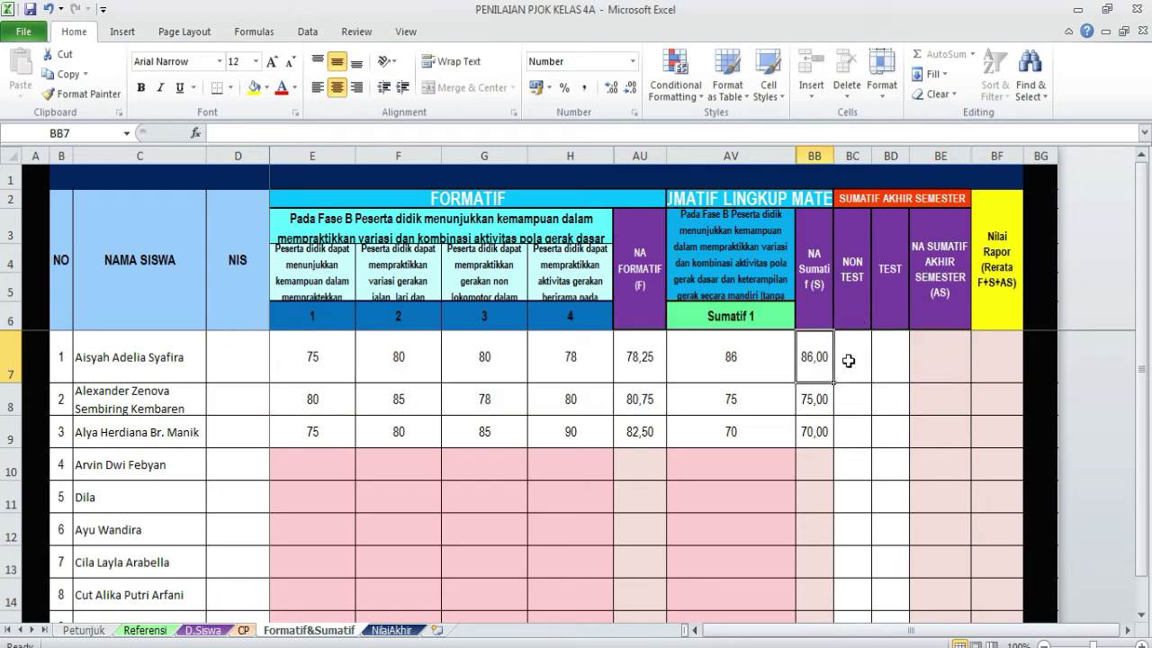
left_click(855, 360)
type("76")
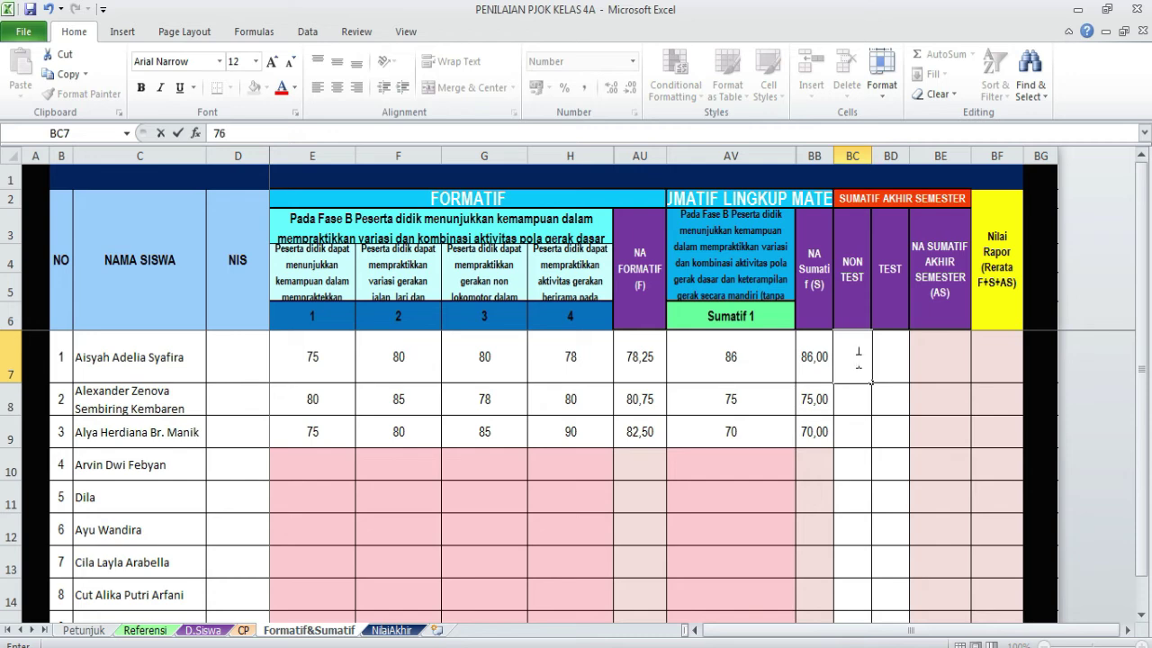
key("Return")
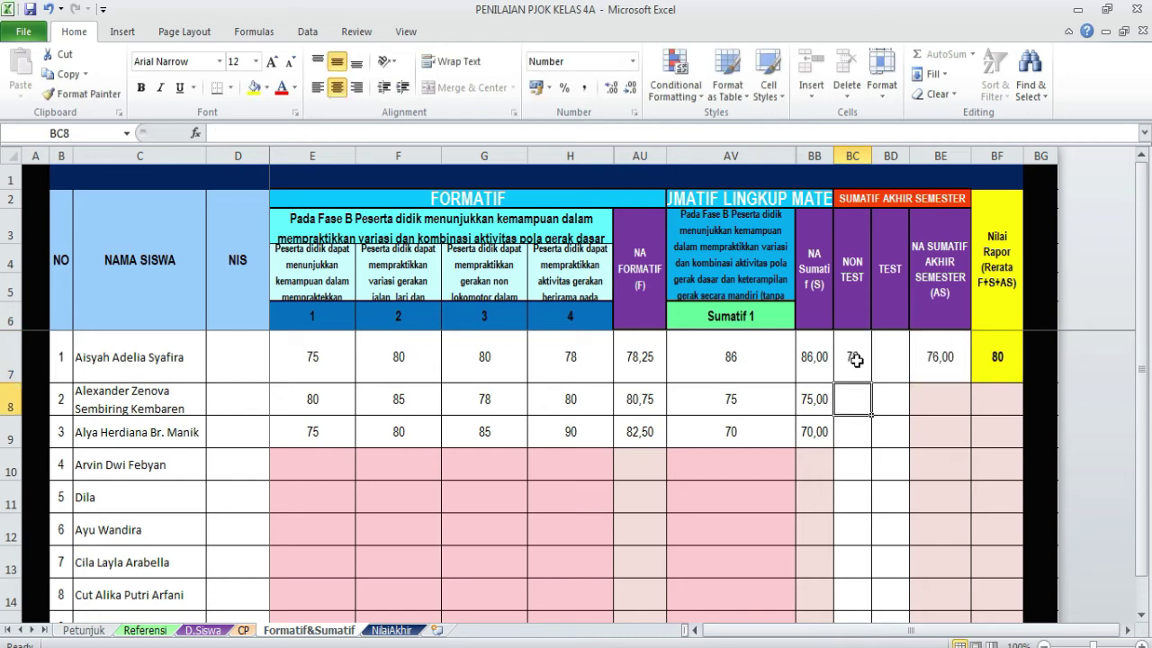
left_click(888, 371)
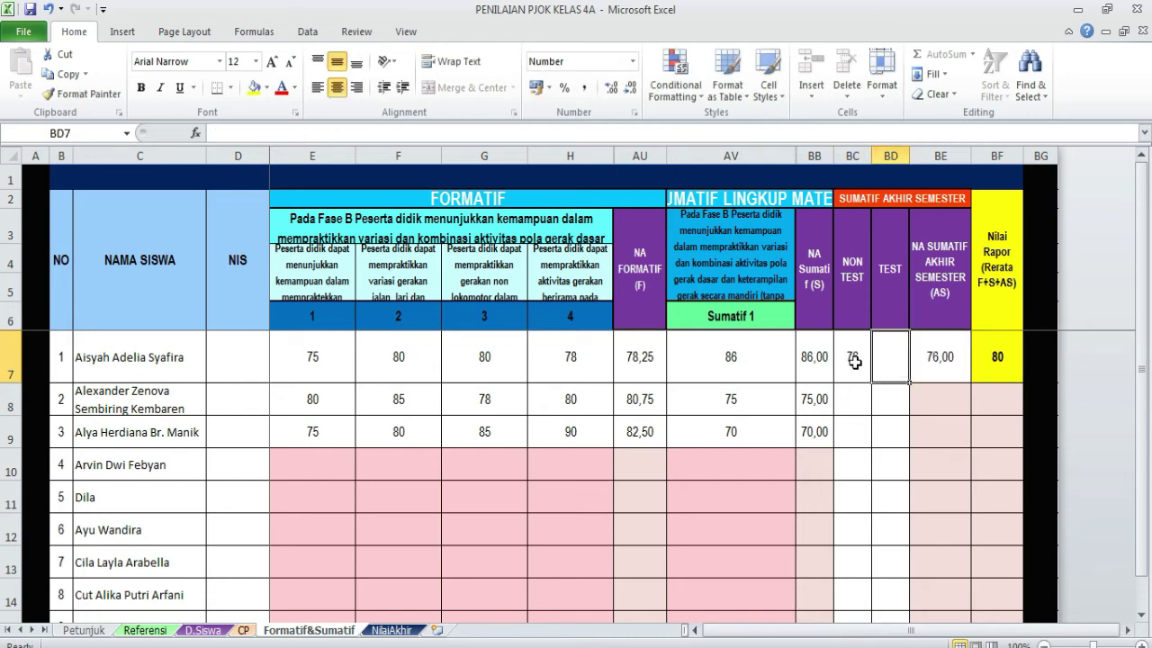
left_click(855, 361)
key("Delete")
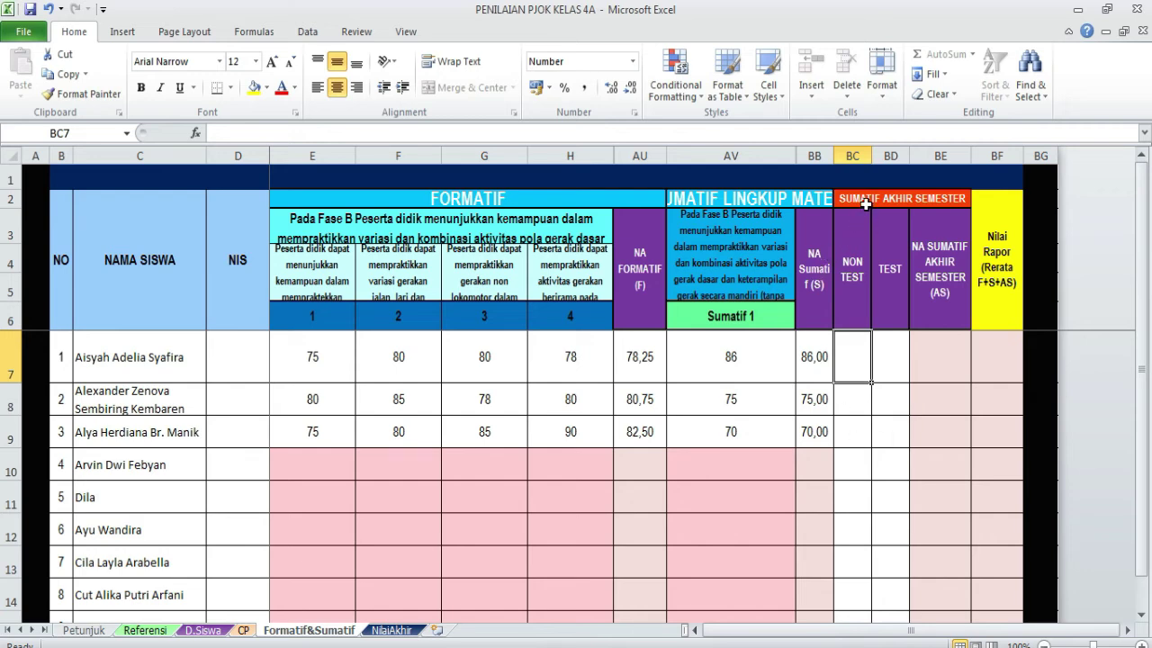
- Check the NON TEST and TEST cells of the first three students
left_click_drag(853, 258, 935, 430)
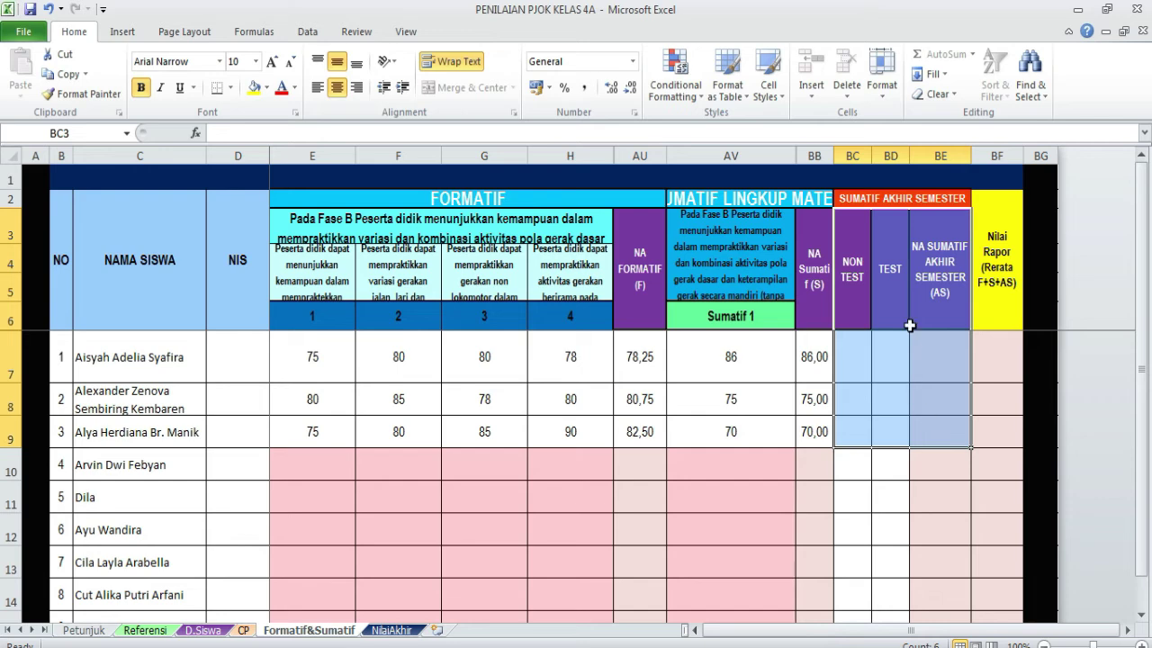
left_click(857, 342)
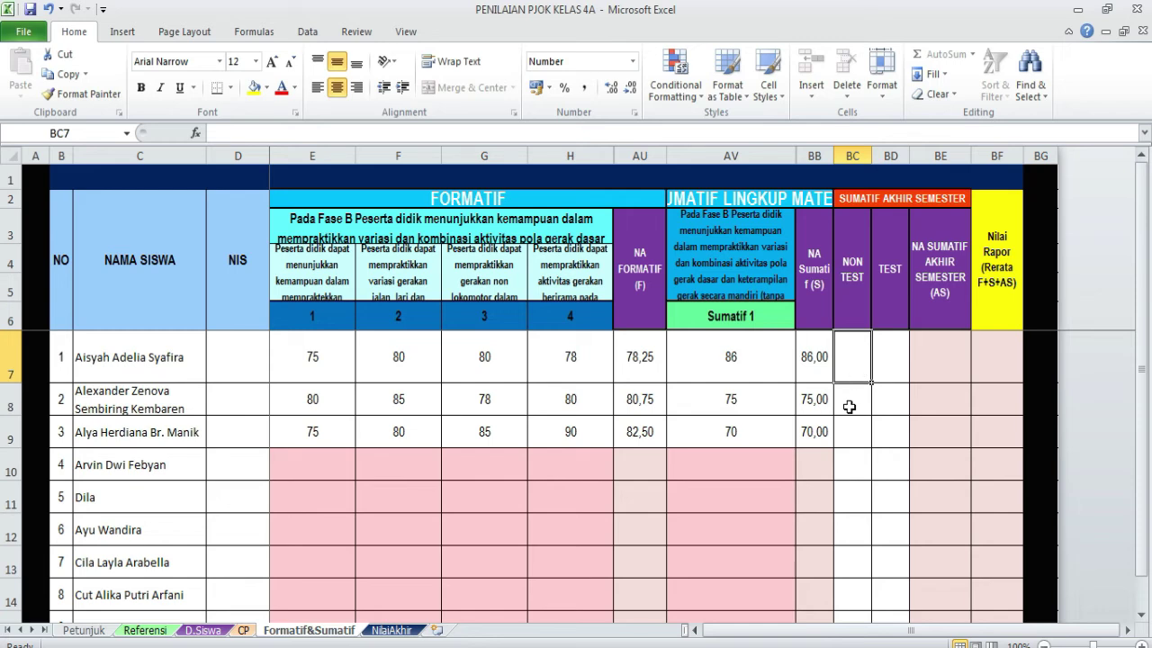
left_click(846, 402)
left_click(846, 435)
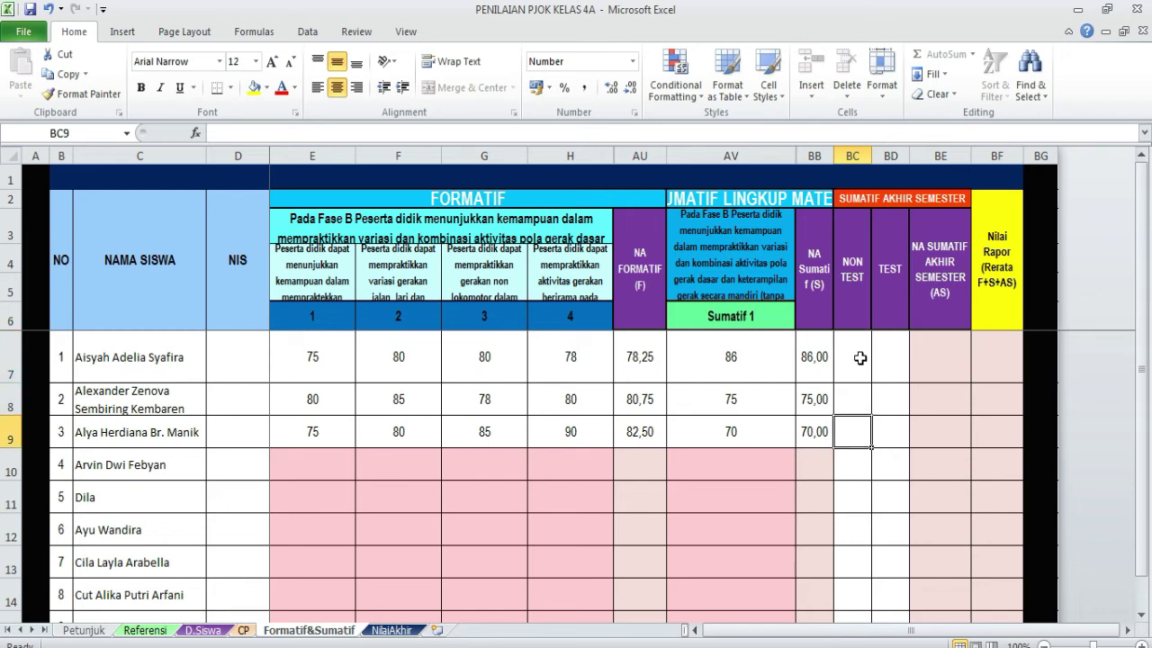
left_click(888, 363)
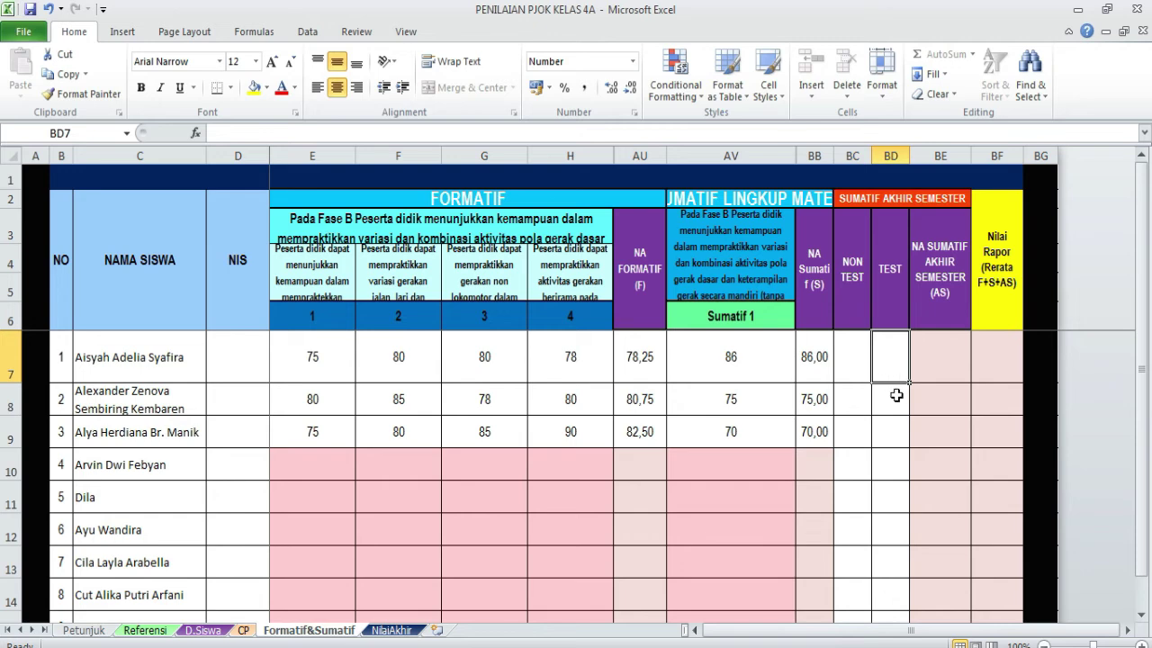
left_click(897, 393)
left_click(899, 432)
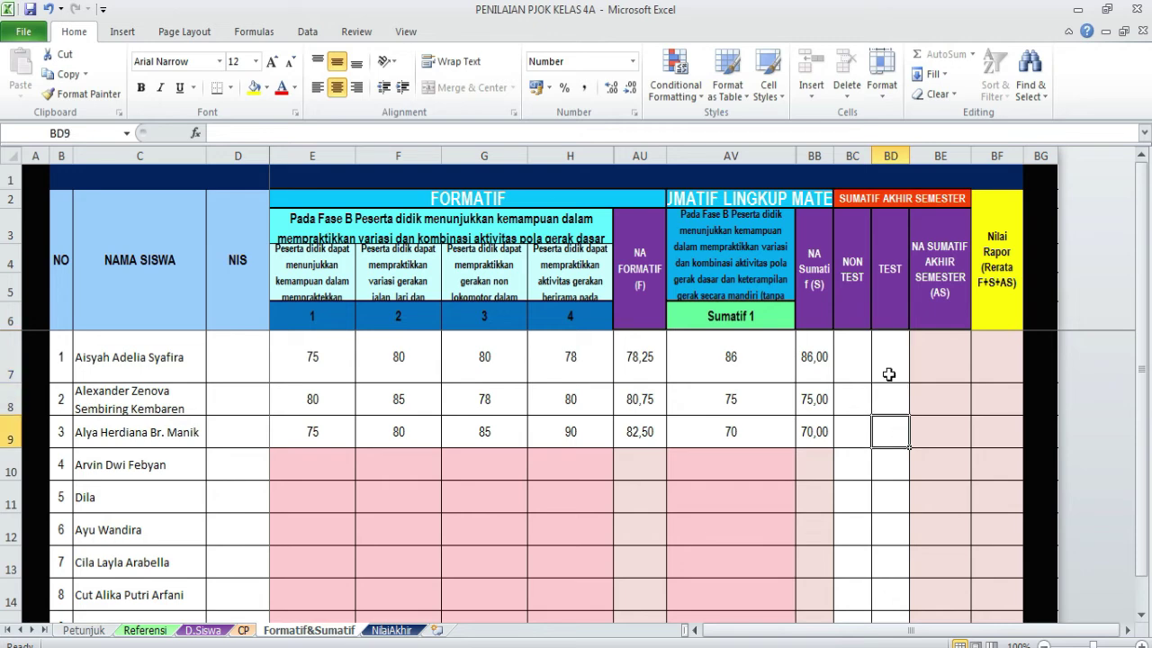
left_click(847, 361)
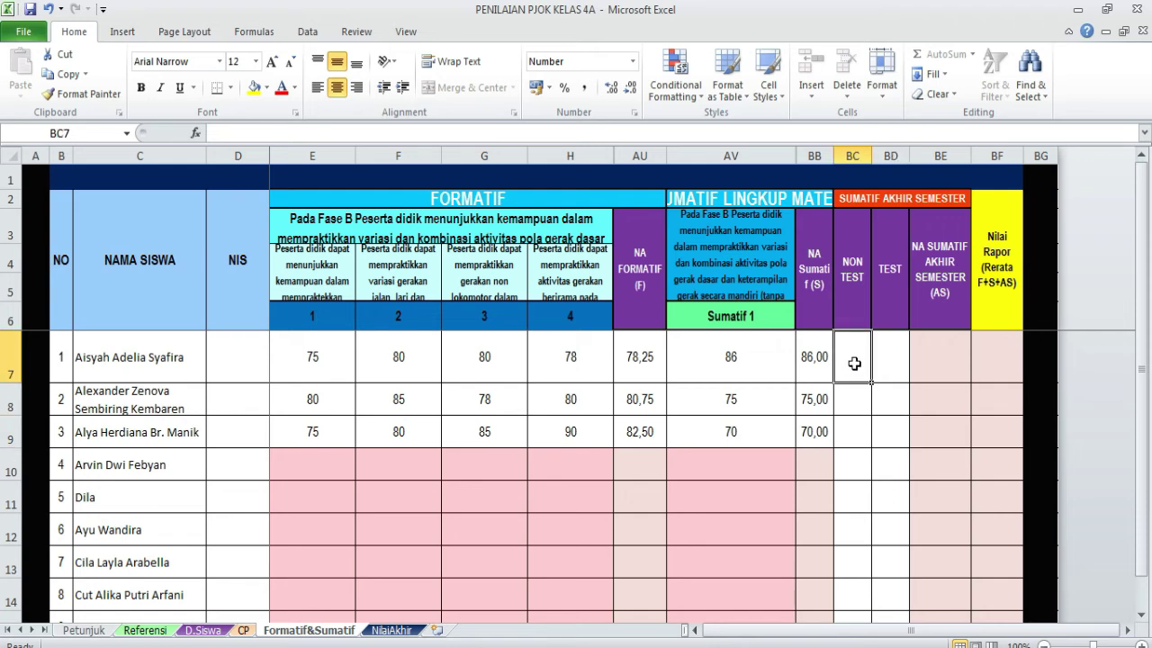
- Enter NON TEST scores 75, 70 and 80 in BC7:BC9 for students 1–3
type("75")
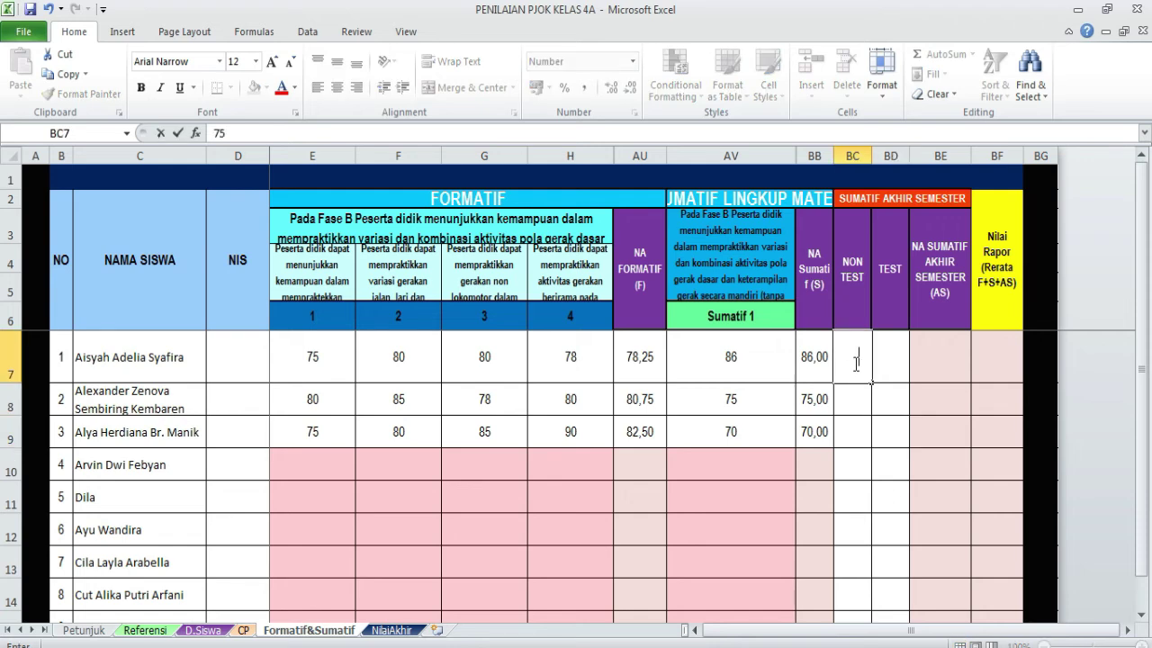
key("Return")
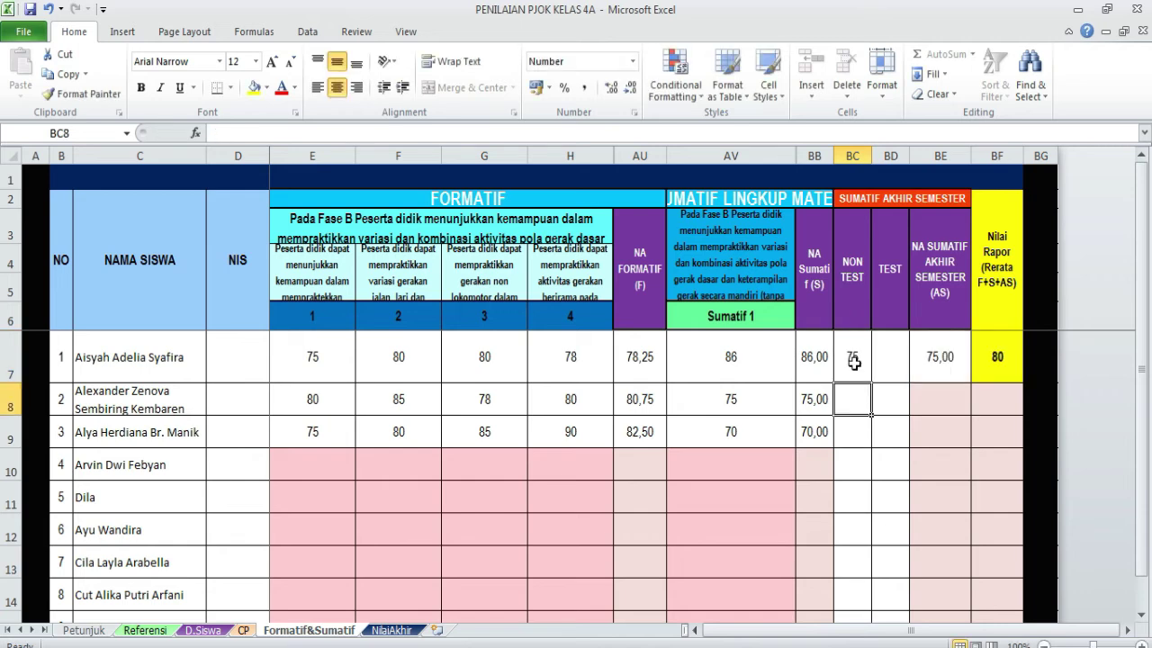
type("70")
key("Return")
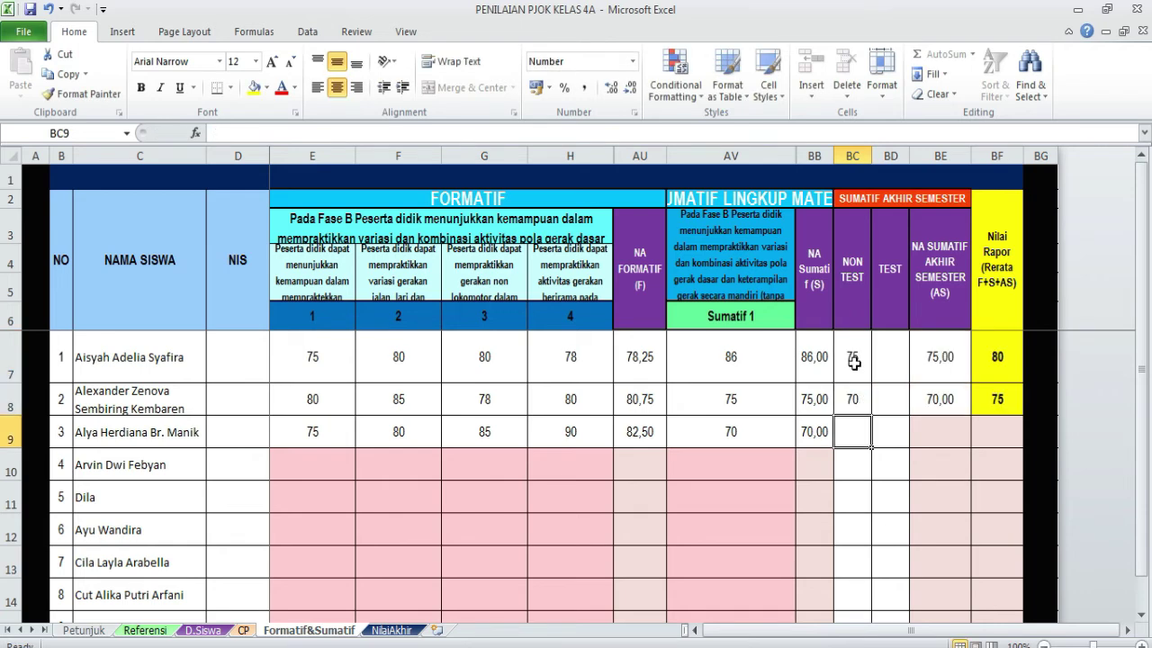
type("80")
key("Tab")
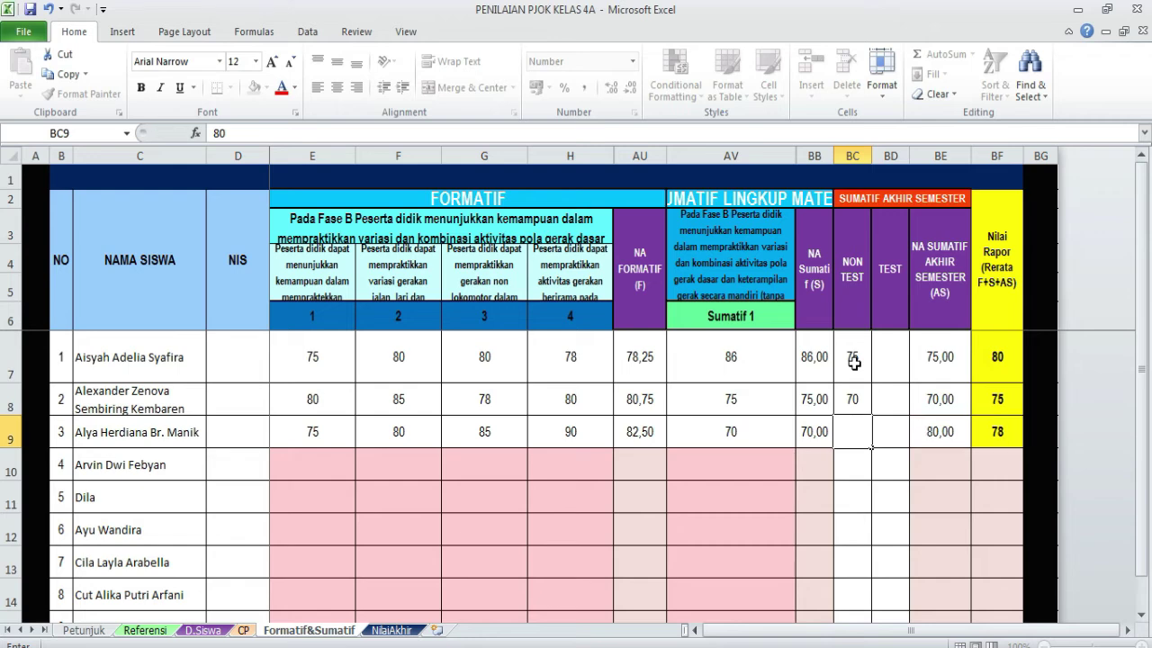
left_click(888, 362)
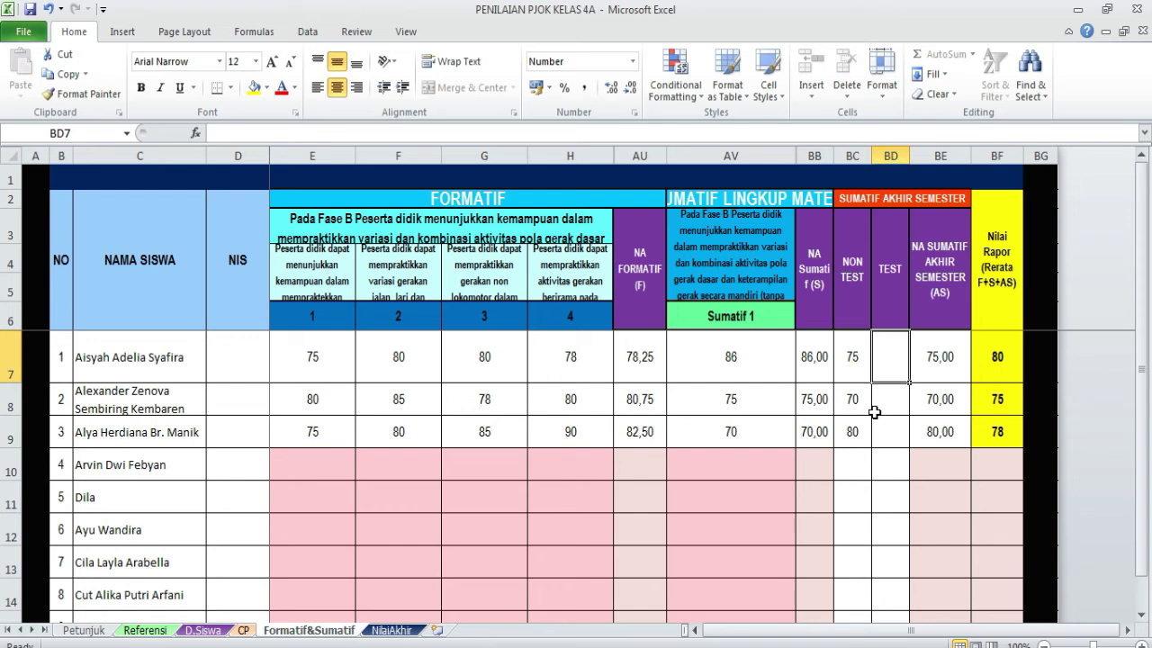
- Enter TEST scores 80, 65 and 70 in BD7:BD9 for students 1–3
type("80")
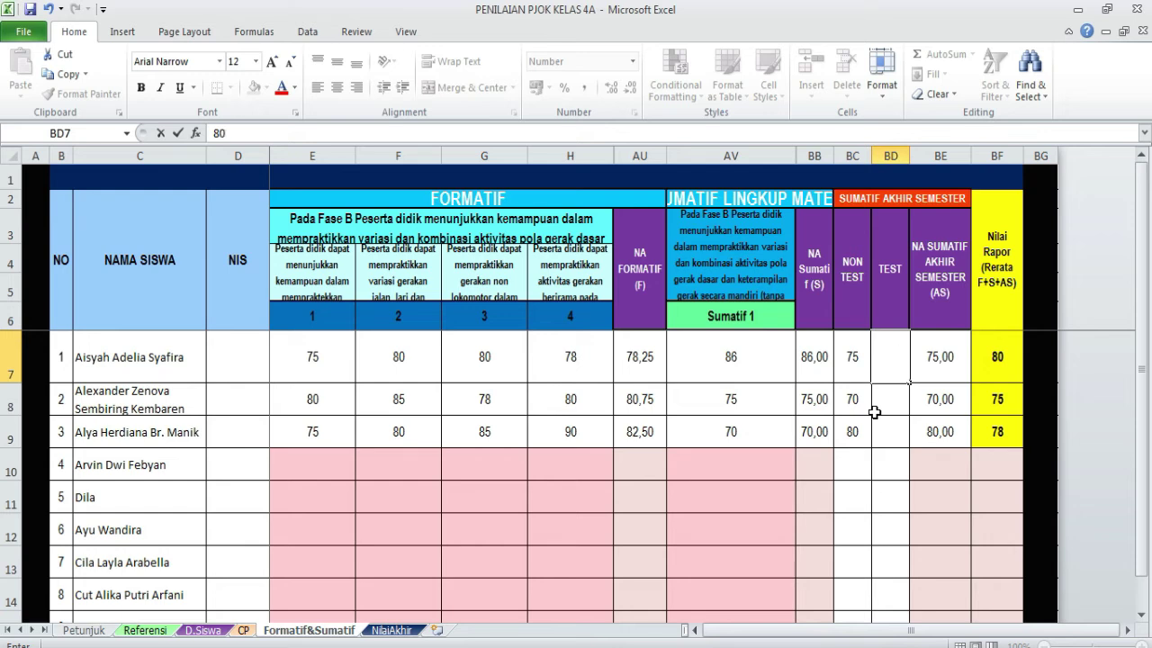
key("Return")
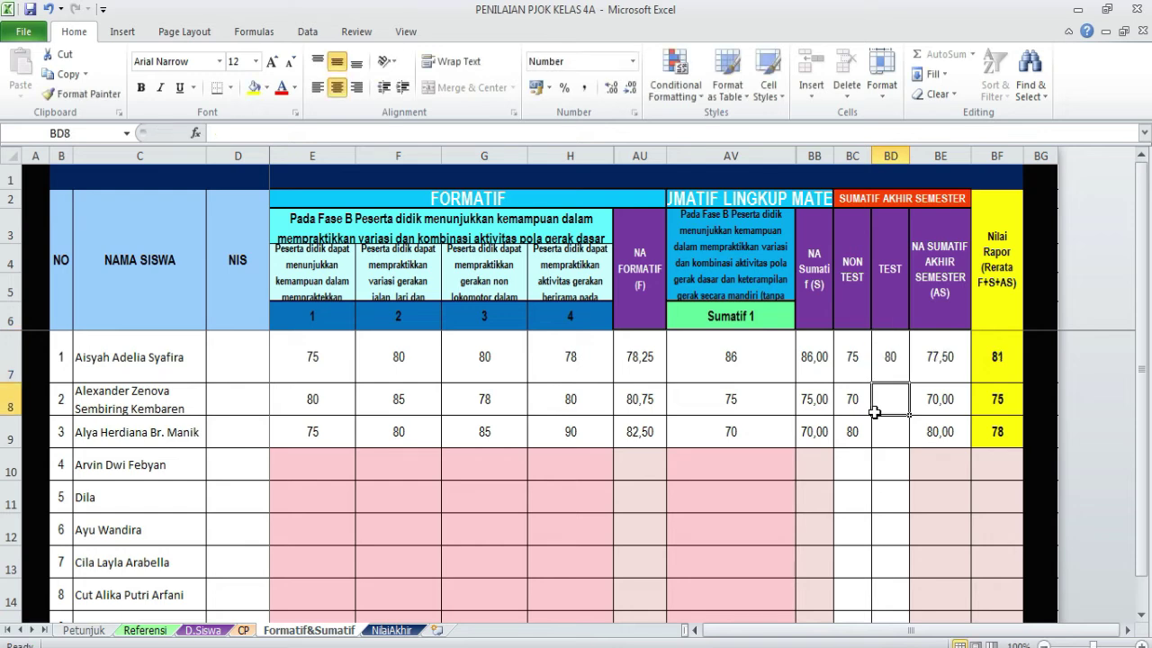
type("65")
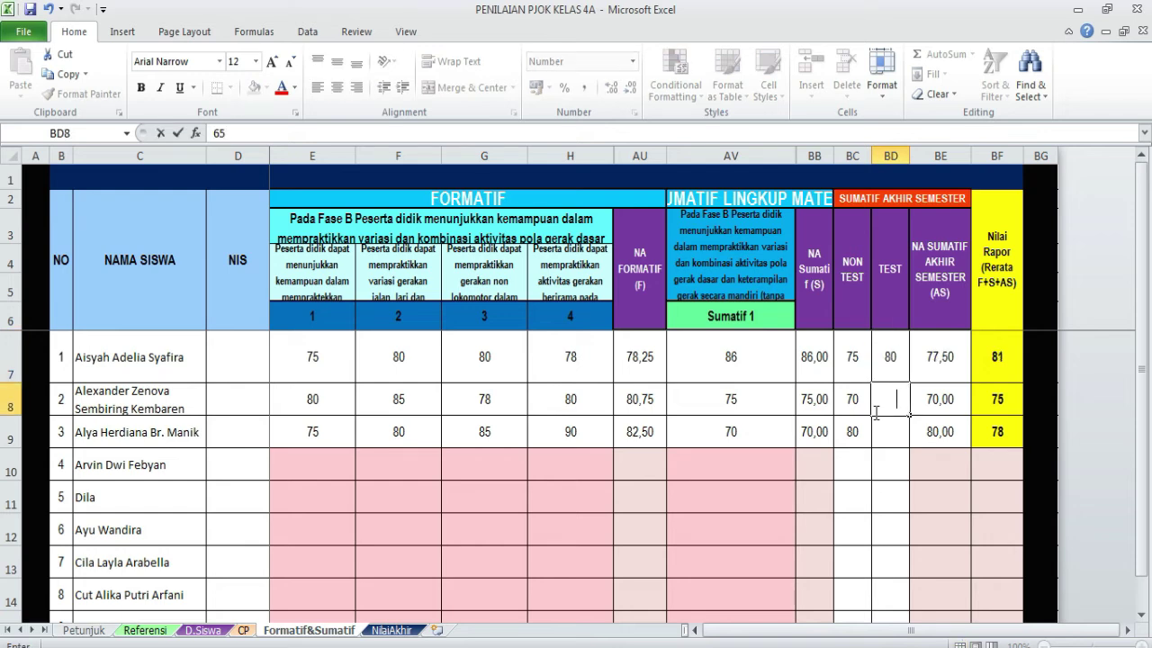
key("Return")
type("70")
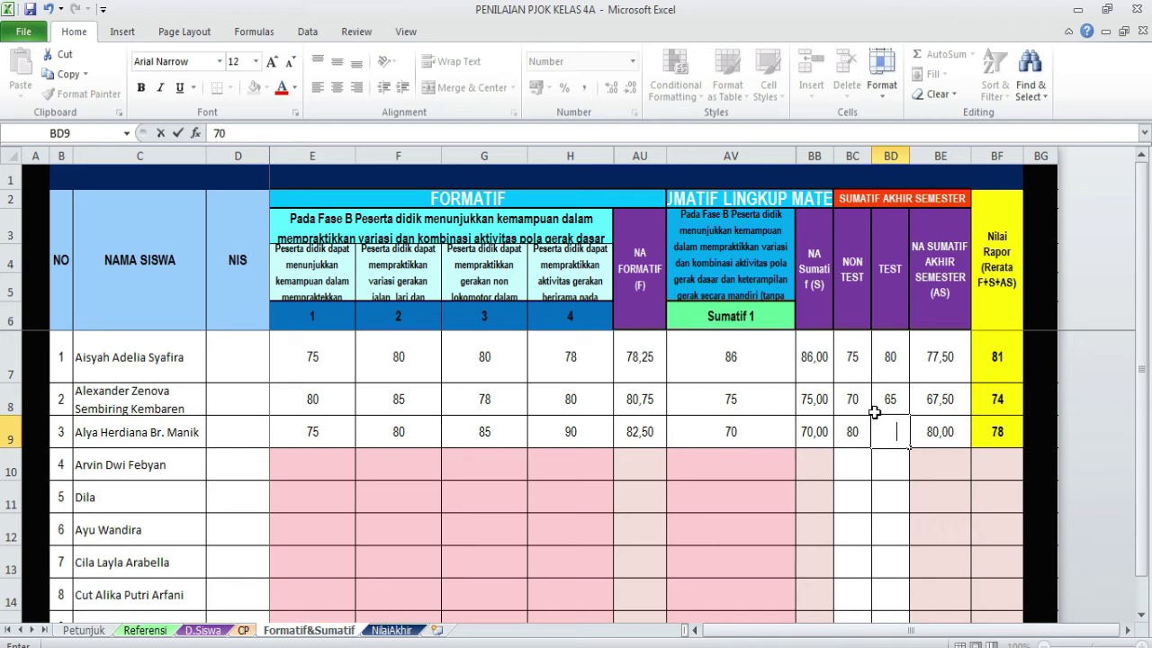
key("Return")
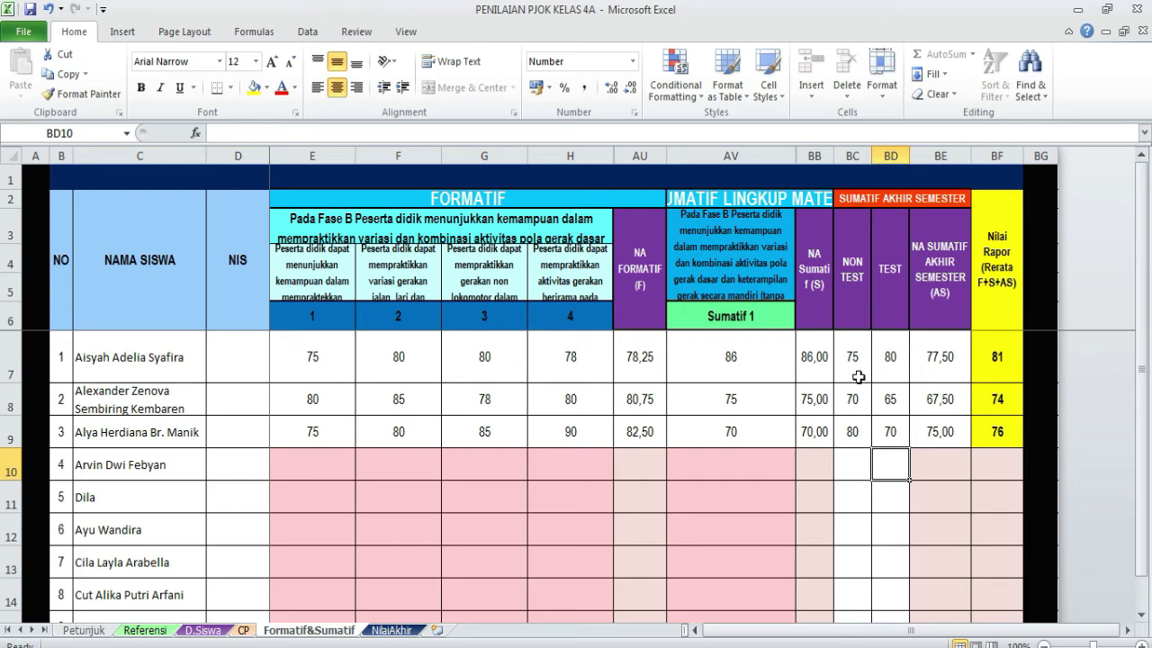
left_click(441, 647)
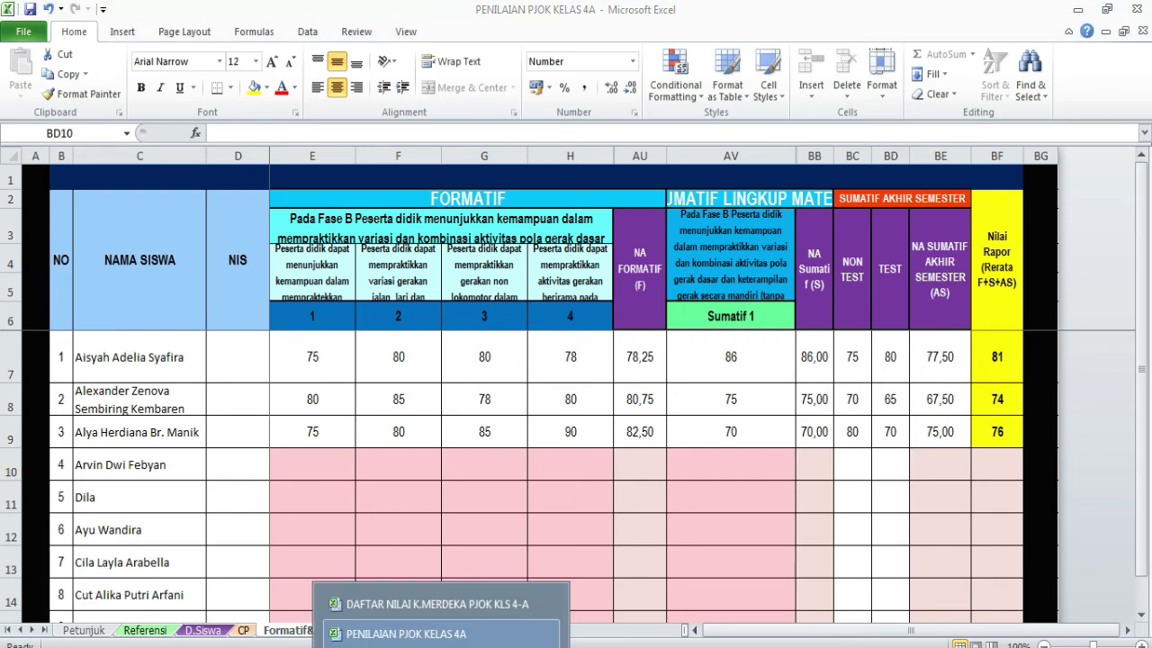
left_click(428, 604)
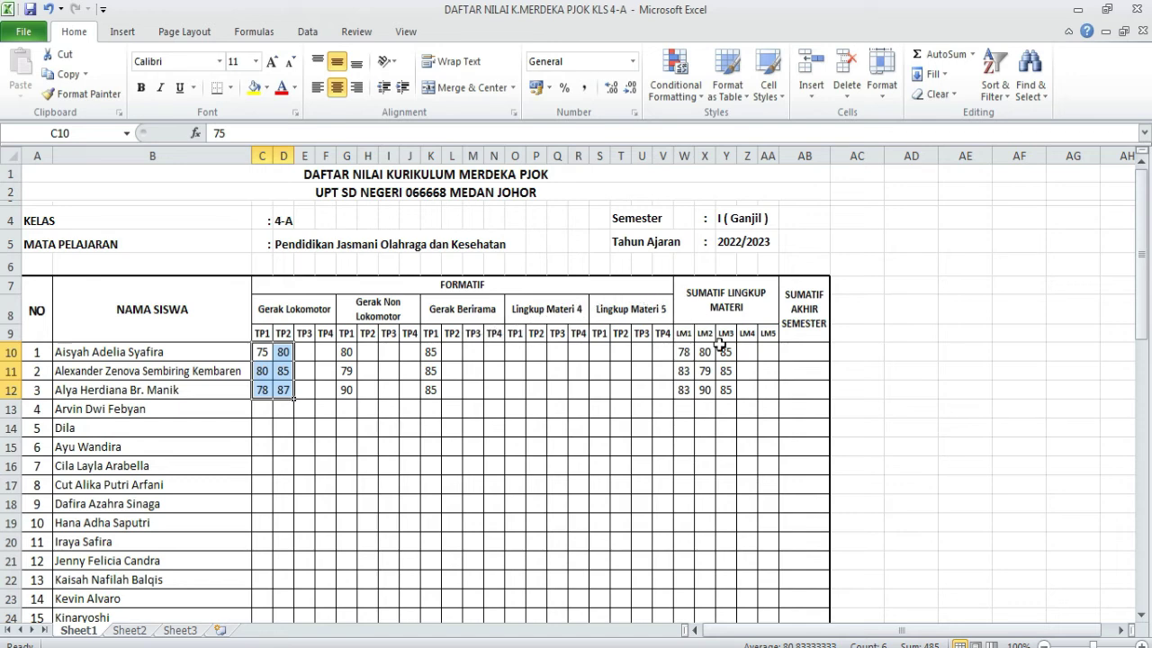
left_click(802, 351)
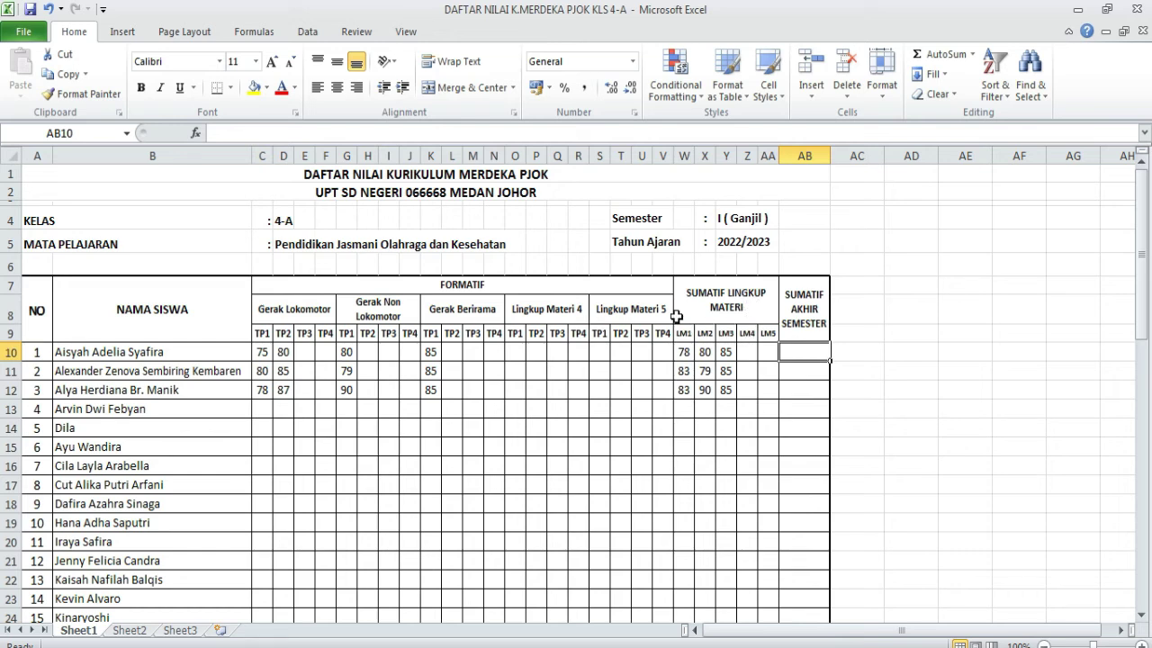
left_click(752, 347)
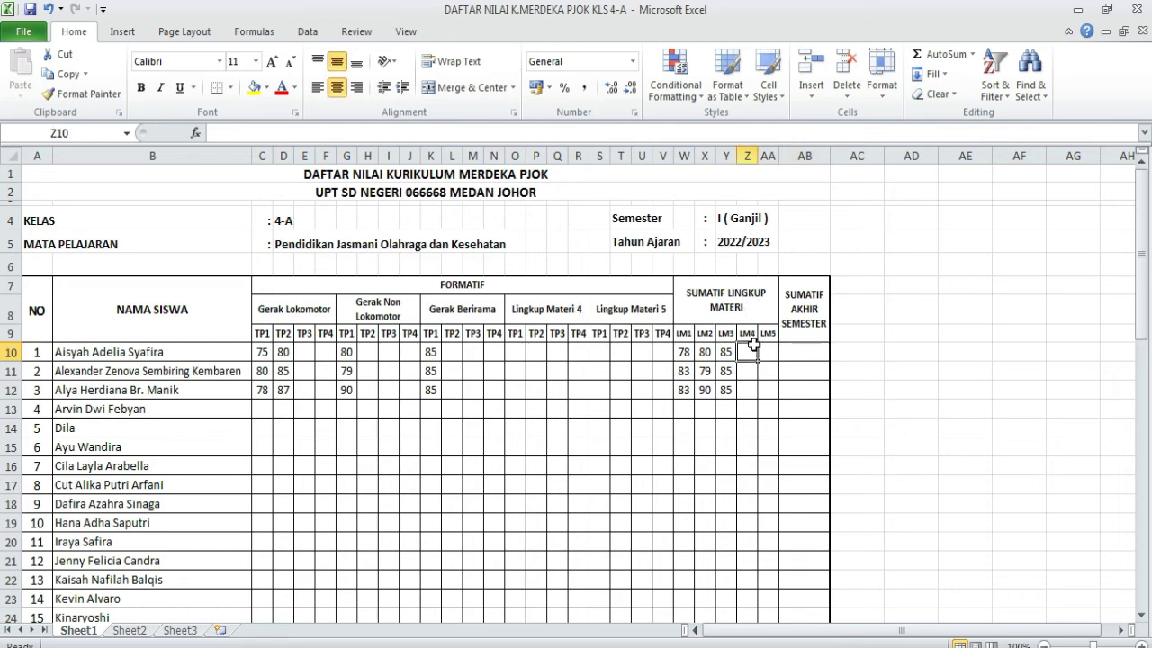
left_click(767, 352)
left_click(767, 369)
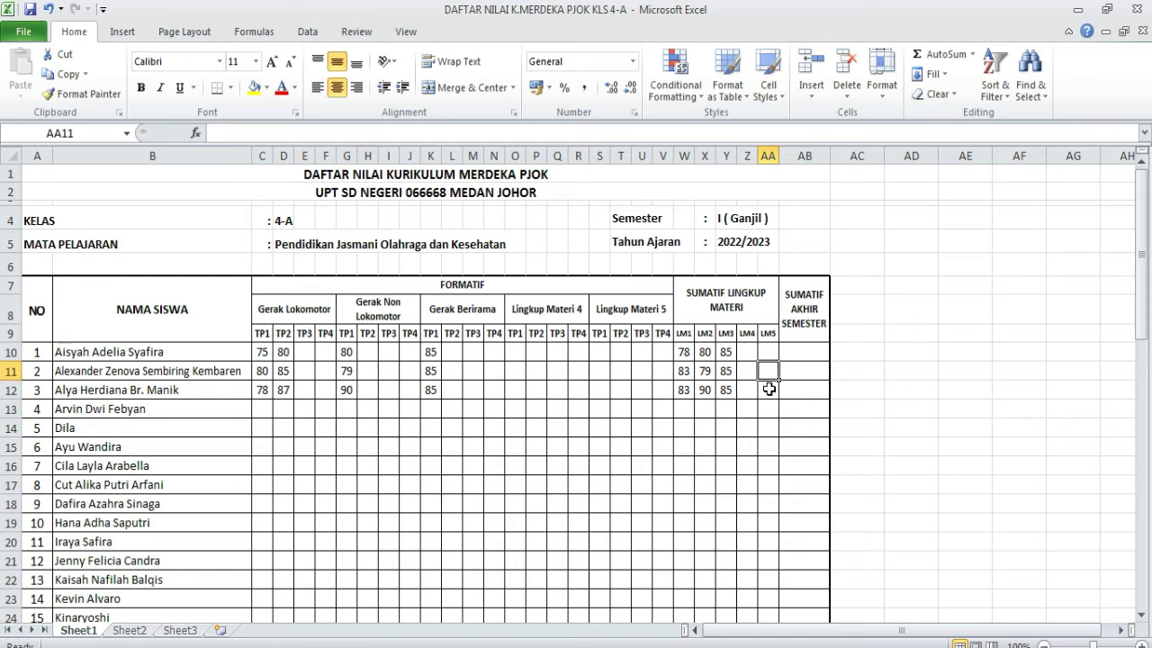
left_click(770, 389)
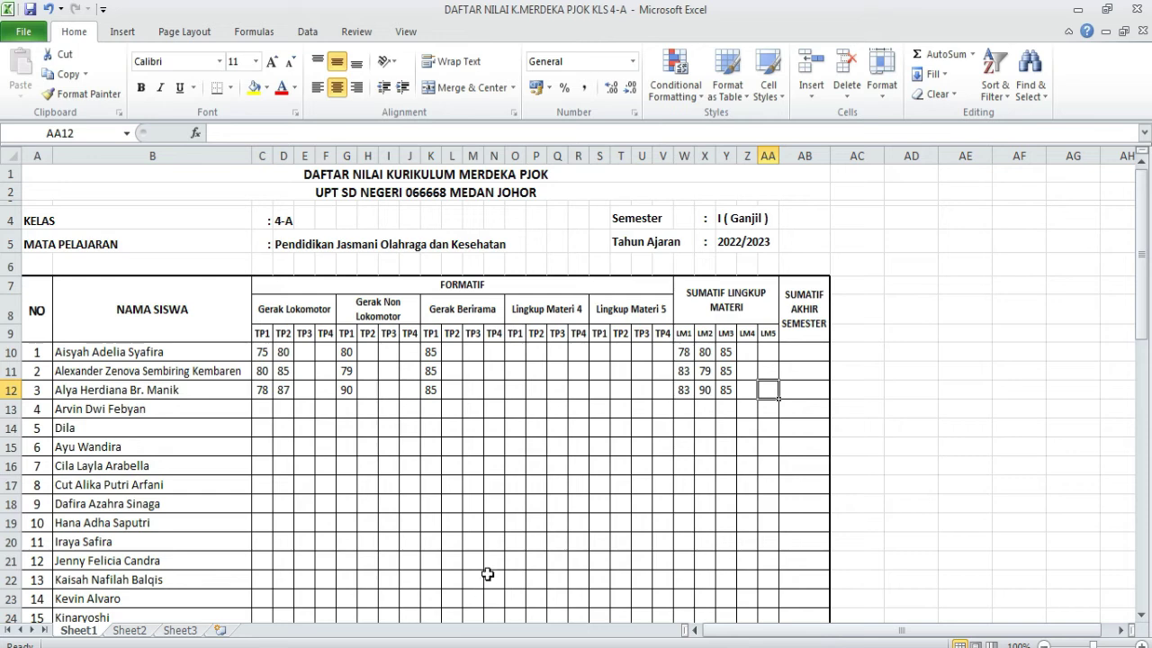
left_click(441, 647)
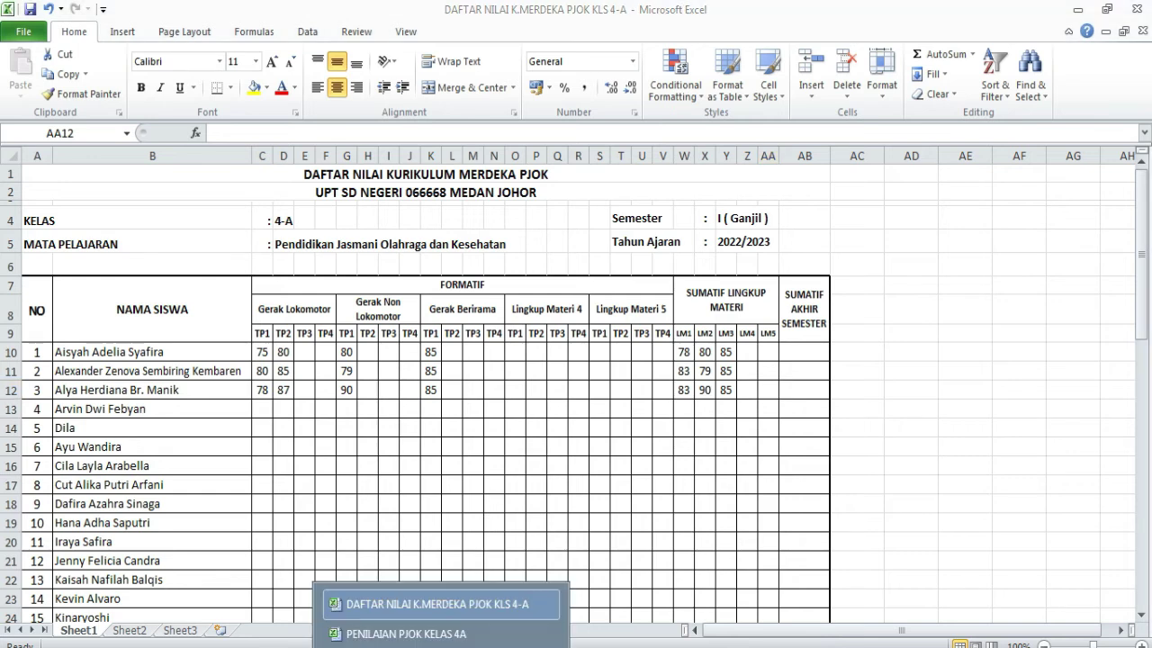
left_click(406, 633)
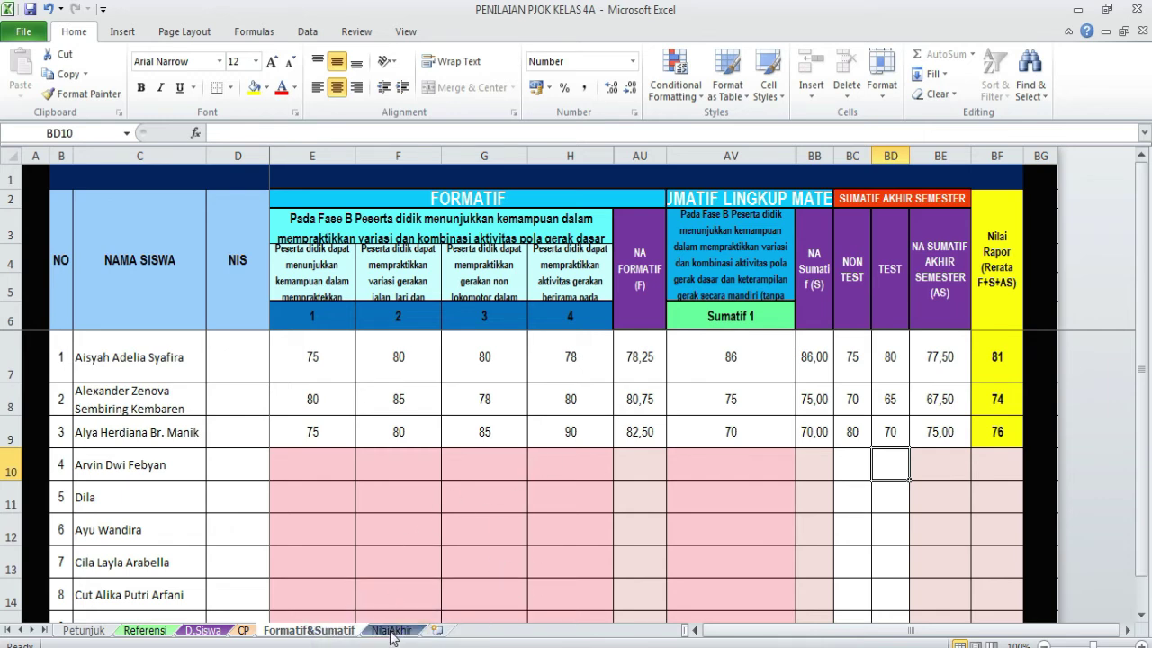
left_click(393, 631)
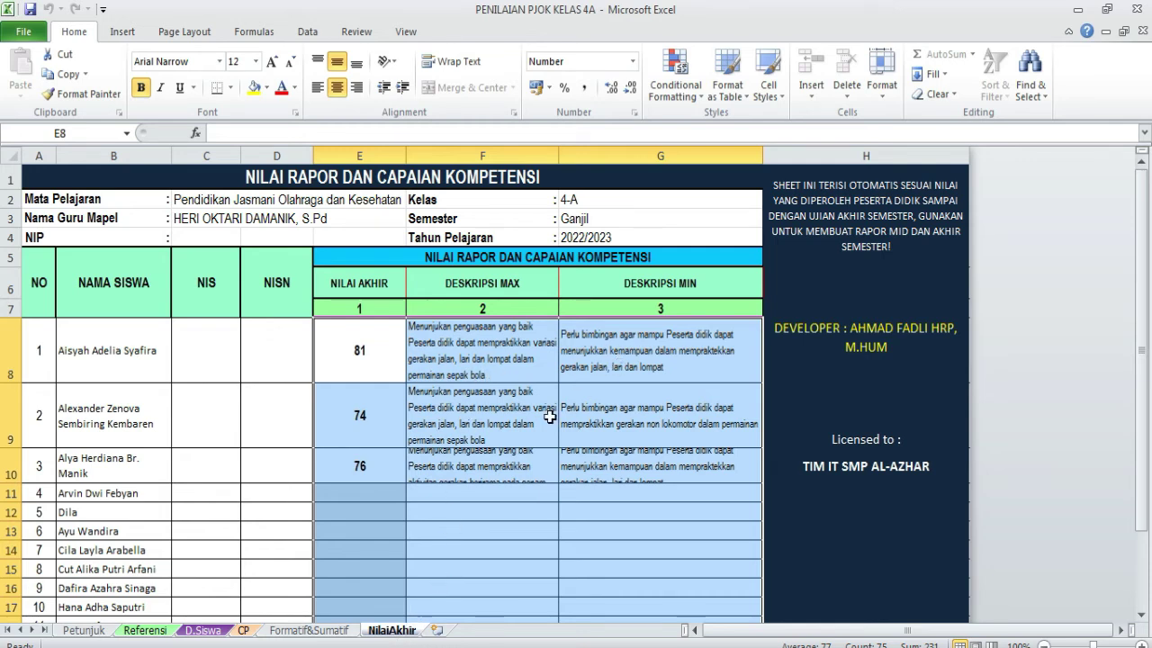
left_click(472, 366)
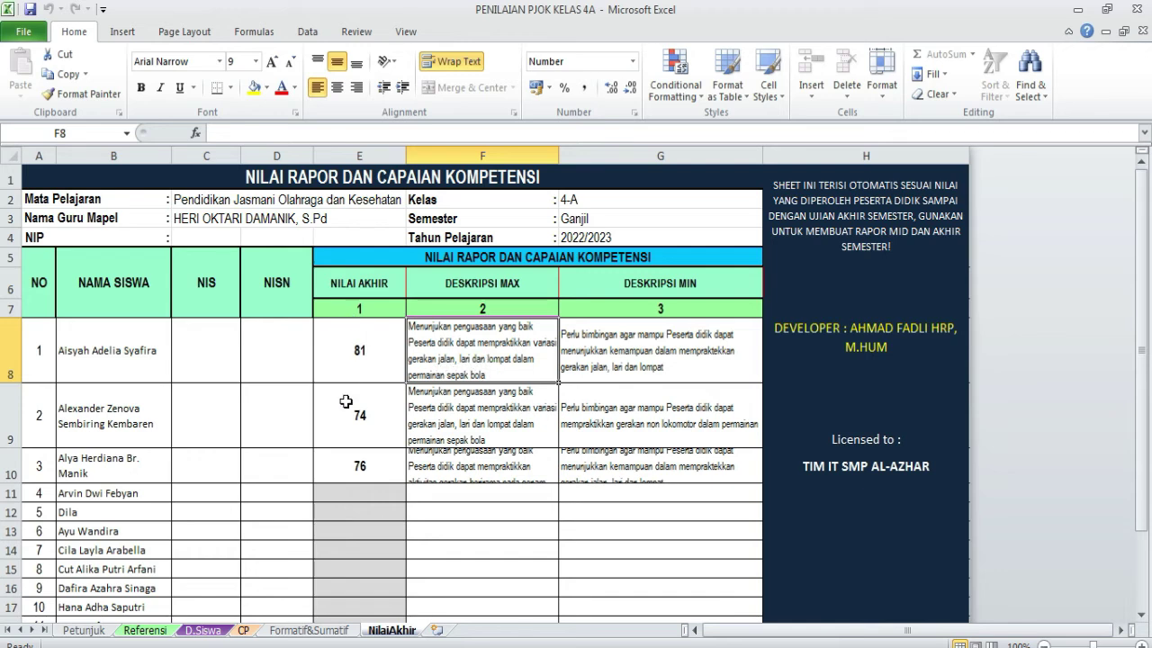
left_click(310, 630)
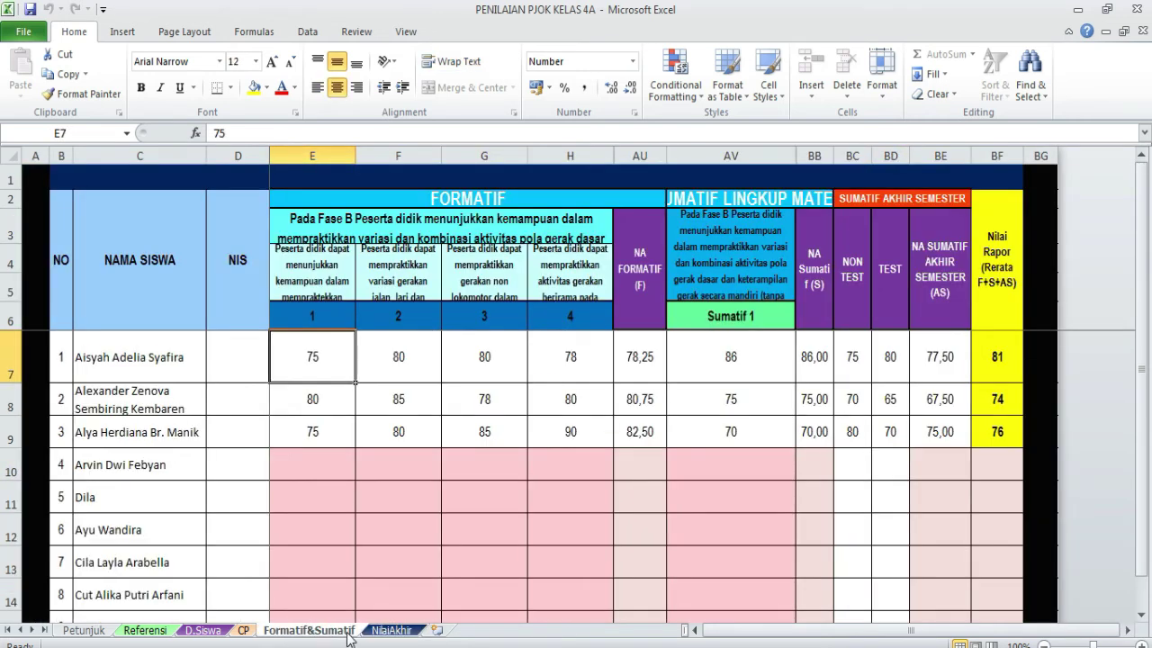
left_click(377, 633)
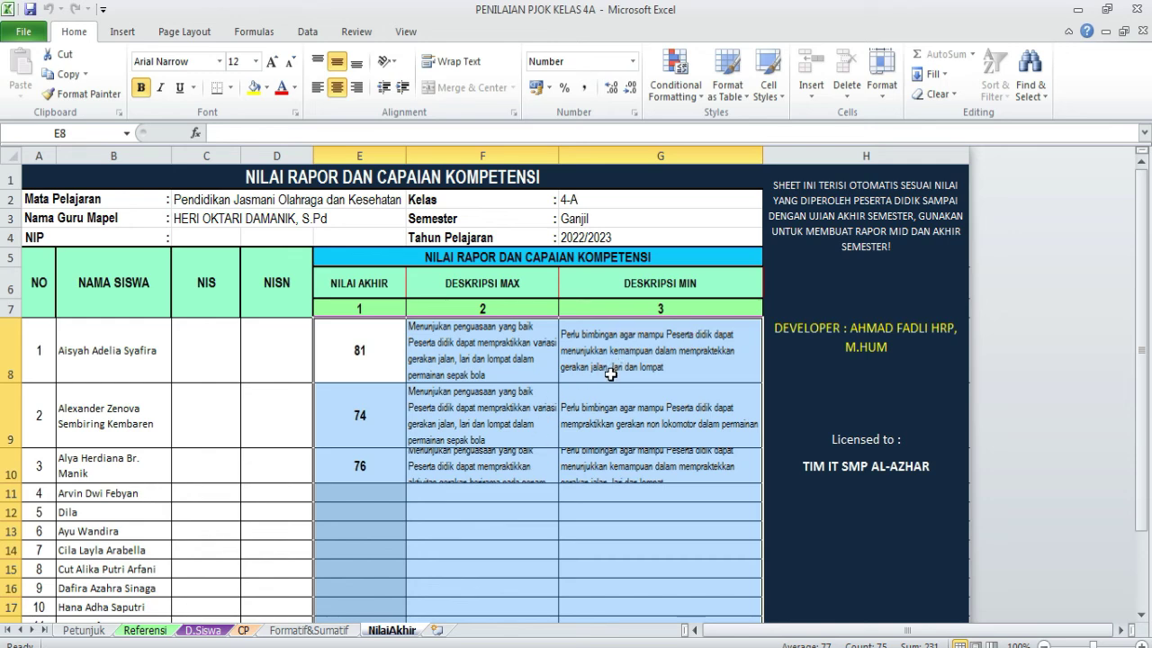
left_click(649, 368)
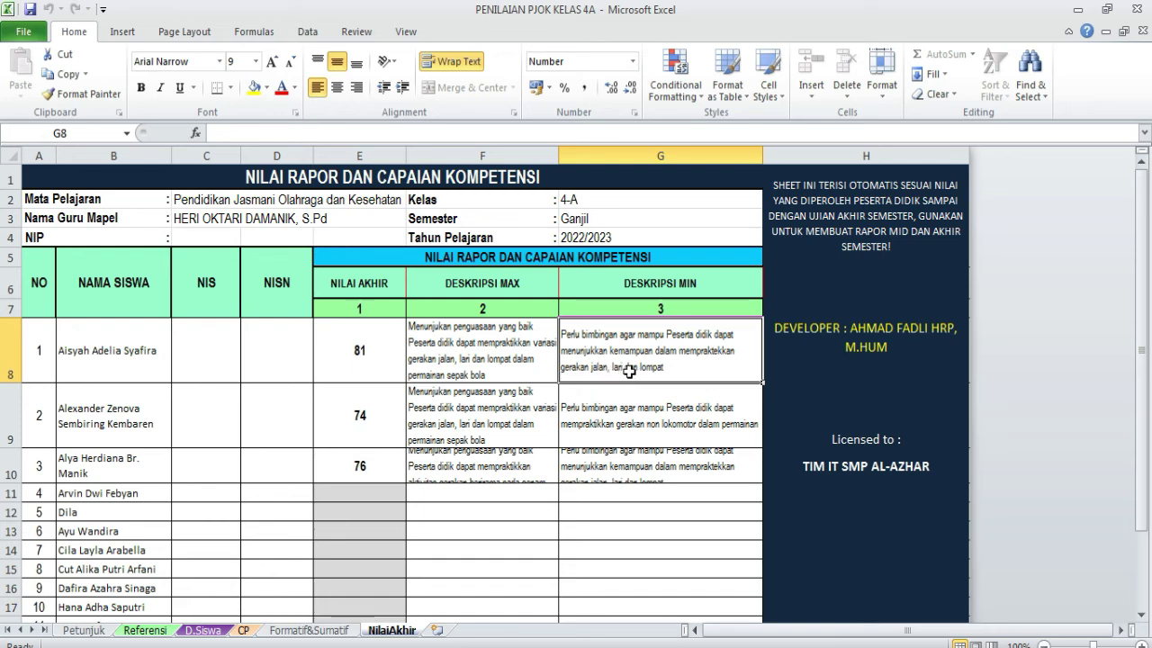
left_click(299, 630)
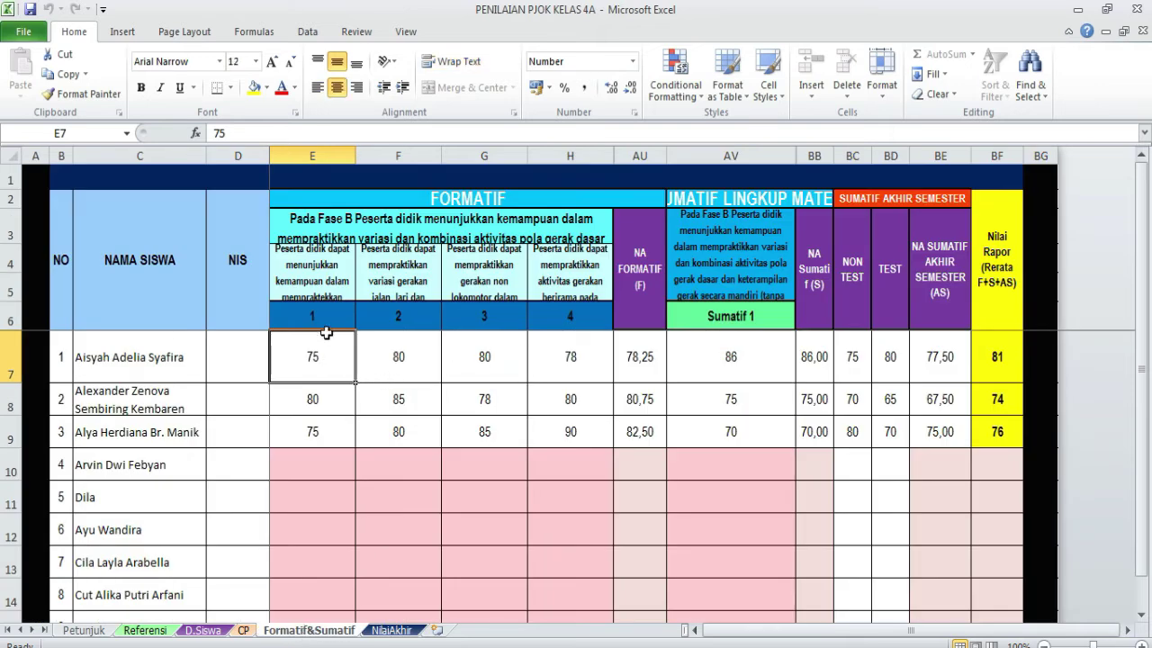
- Review the first learning objective and CP sheet, then show NilaiAkhir with grades 81, 74, 76
left_click(313, 269)
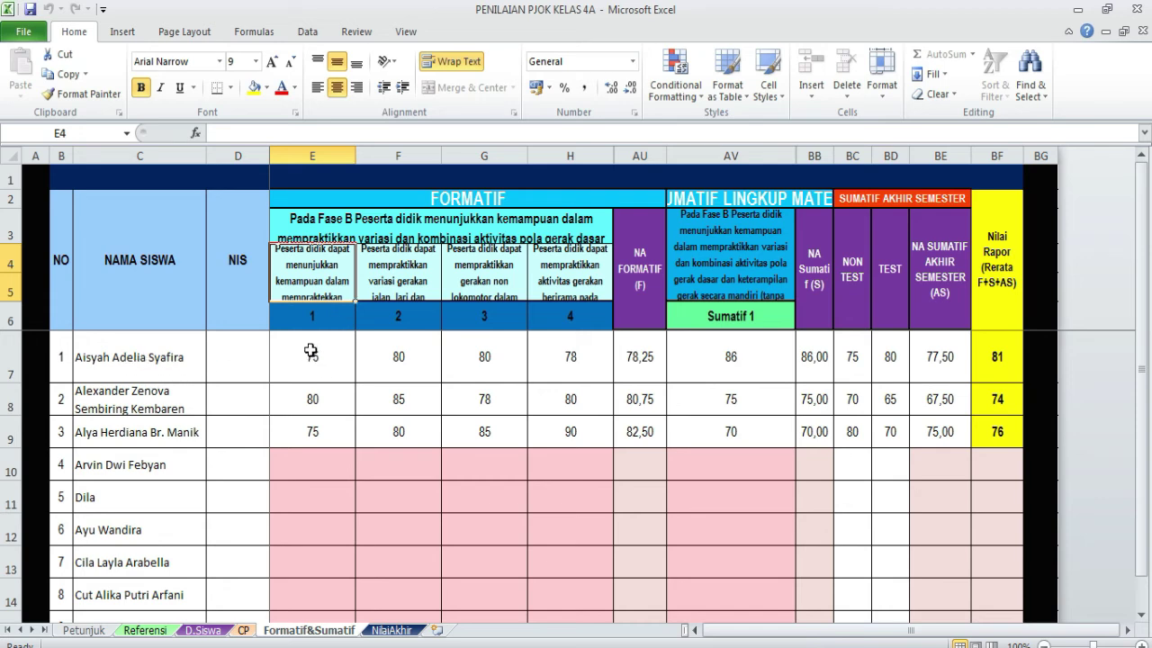
left_click(243, 631)
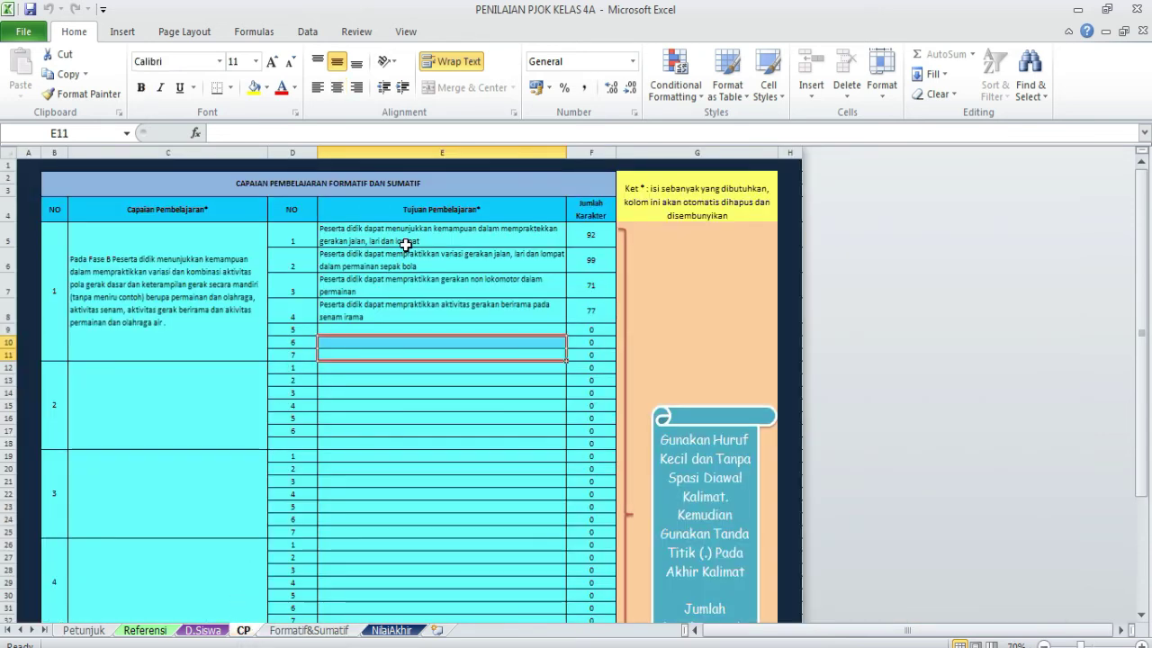
left_click(302, 634)
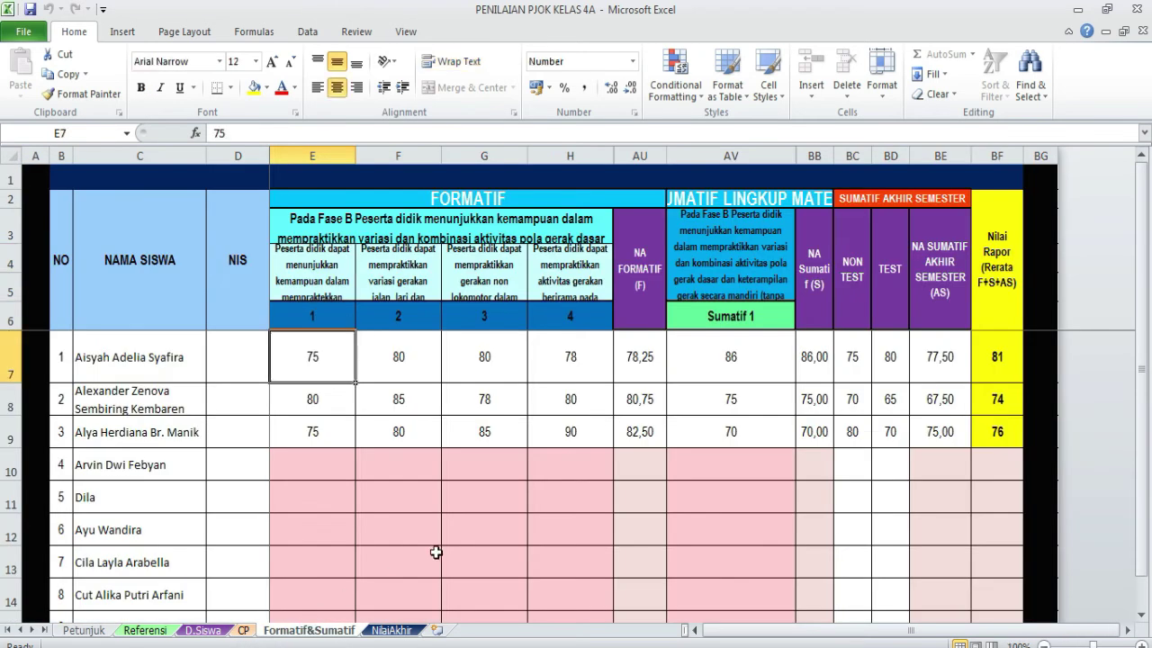
left_click(407, 633)
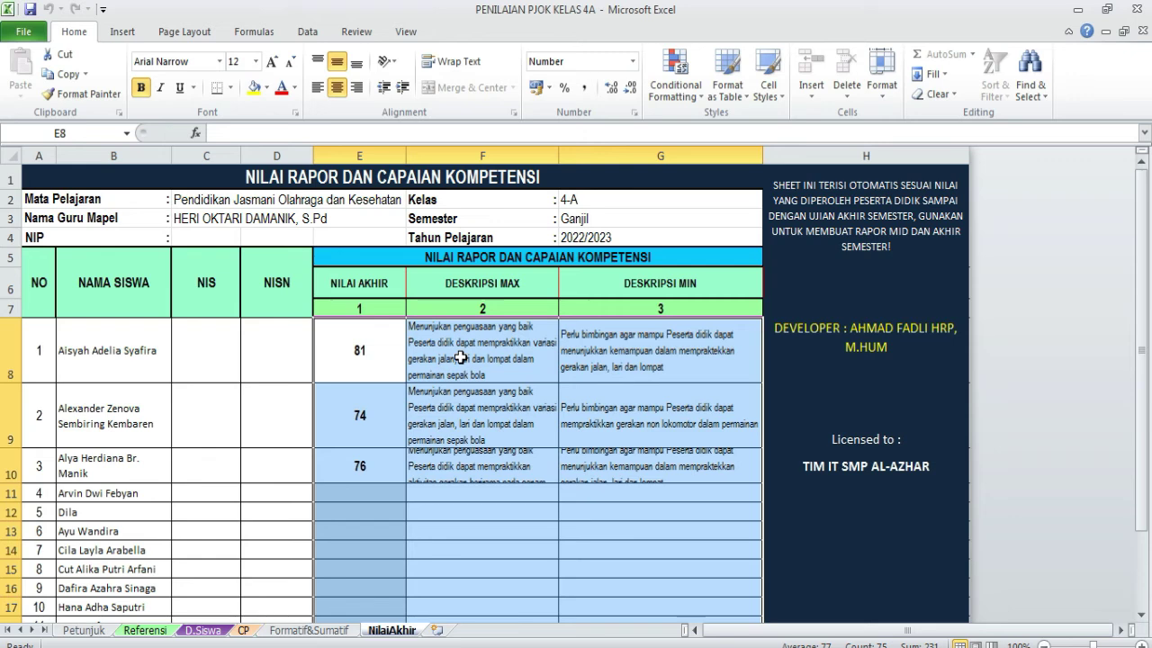
- Review the four learning objective descriptions on the Formatif&Sumatif sheet
left_click(301, 630)
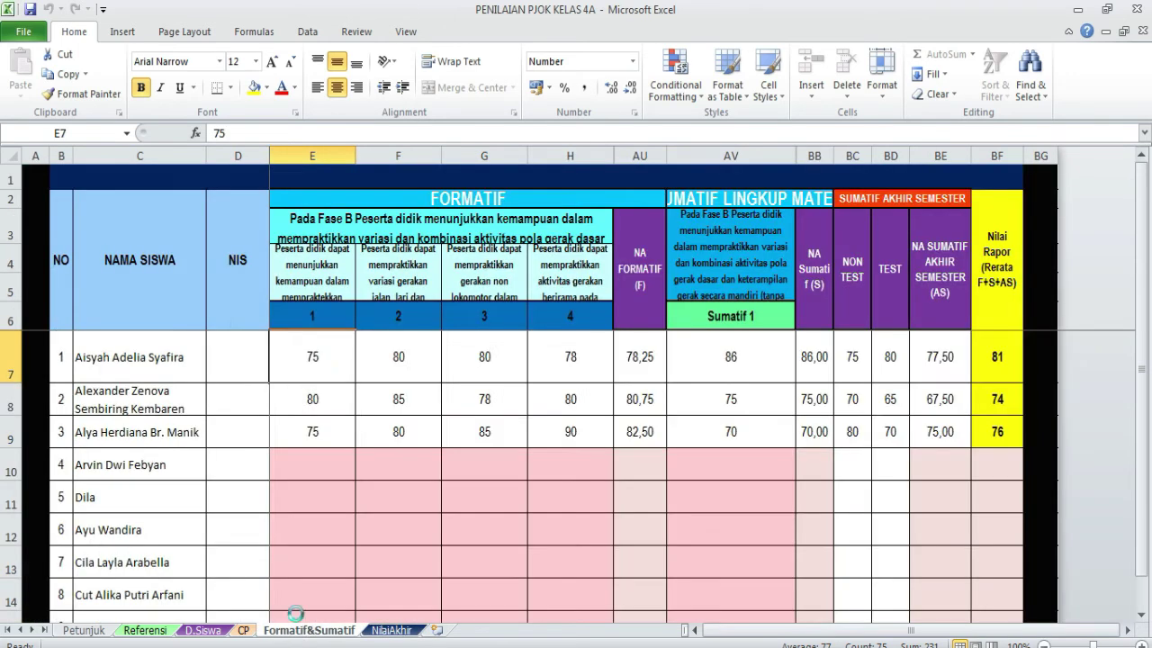
left_click(311, 263)
left_click(378, 277)
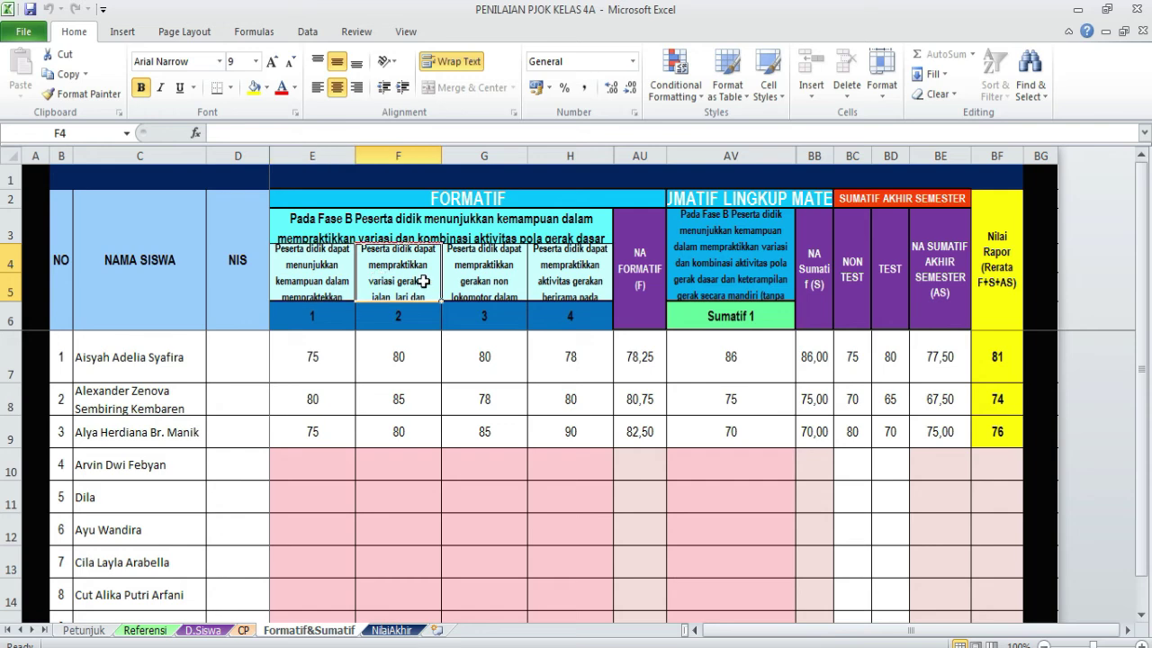
left_click(469, 281)
left_click(587, 270)
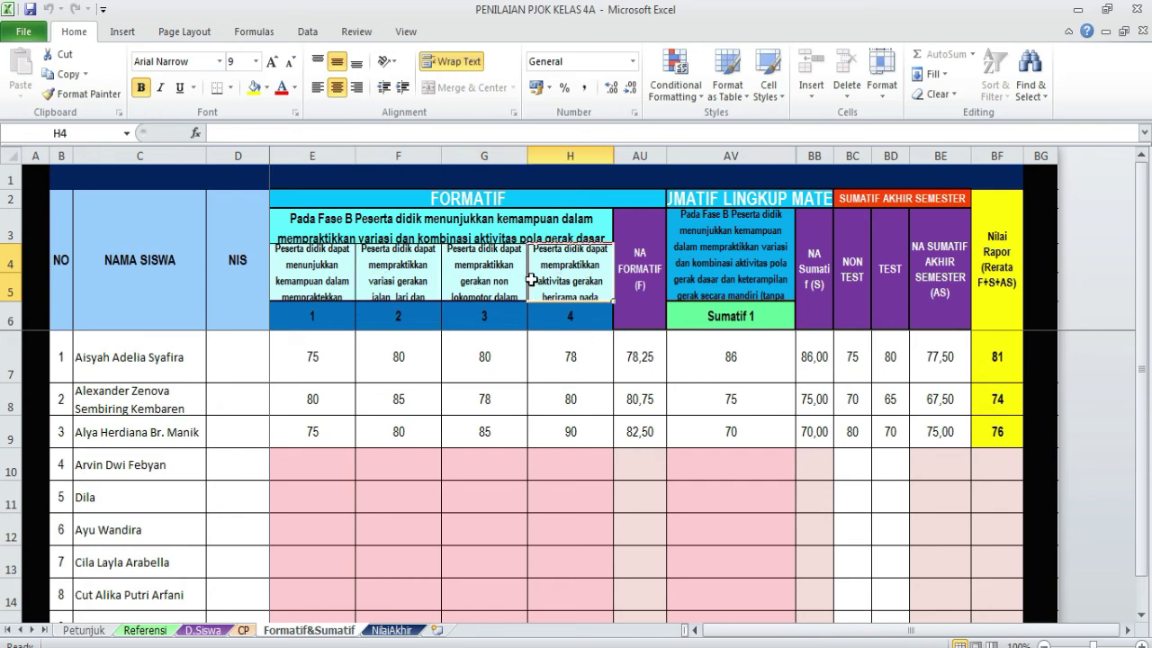
left_click(513, 280)
left_click(423, 273)
left_click(353, 281)
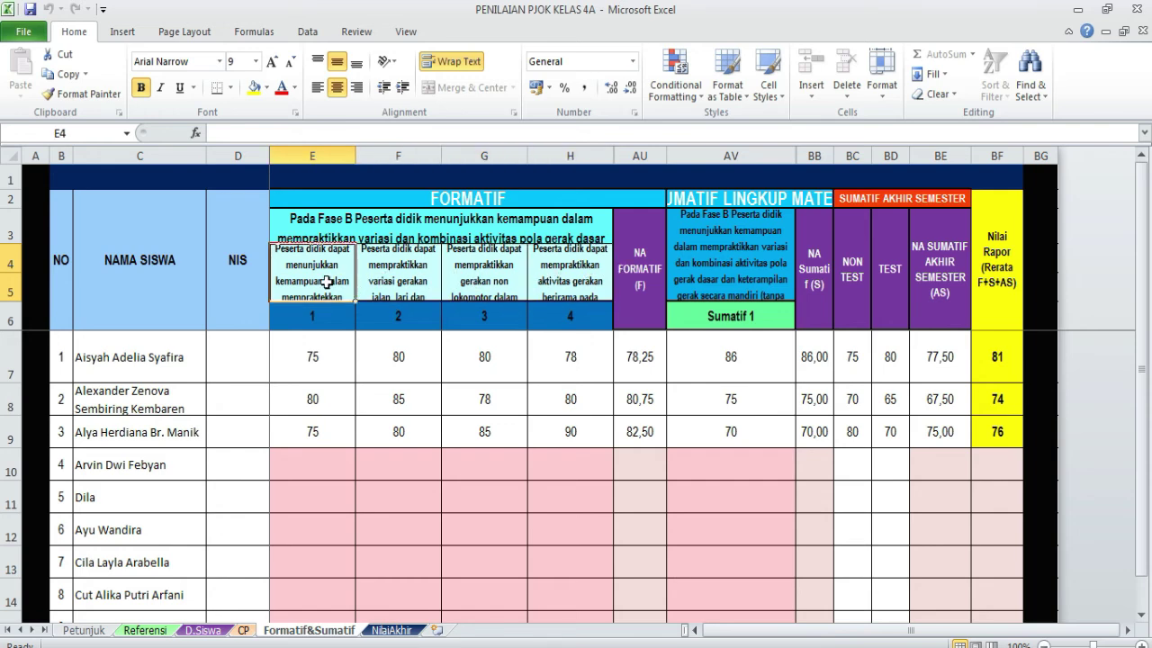
- Compare the NilaiAkhir, CP and Formatif&Sumatif sheets, ending on NilaiAkhir's final grades
left_click(393, 630)
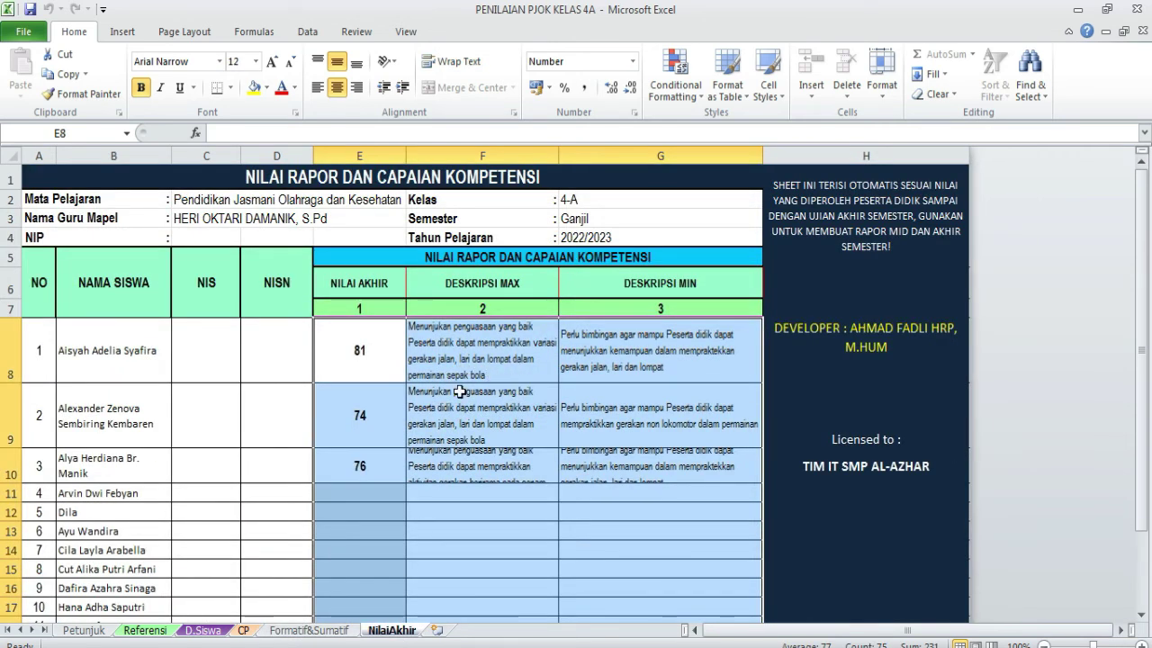
left_click(243, 630)
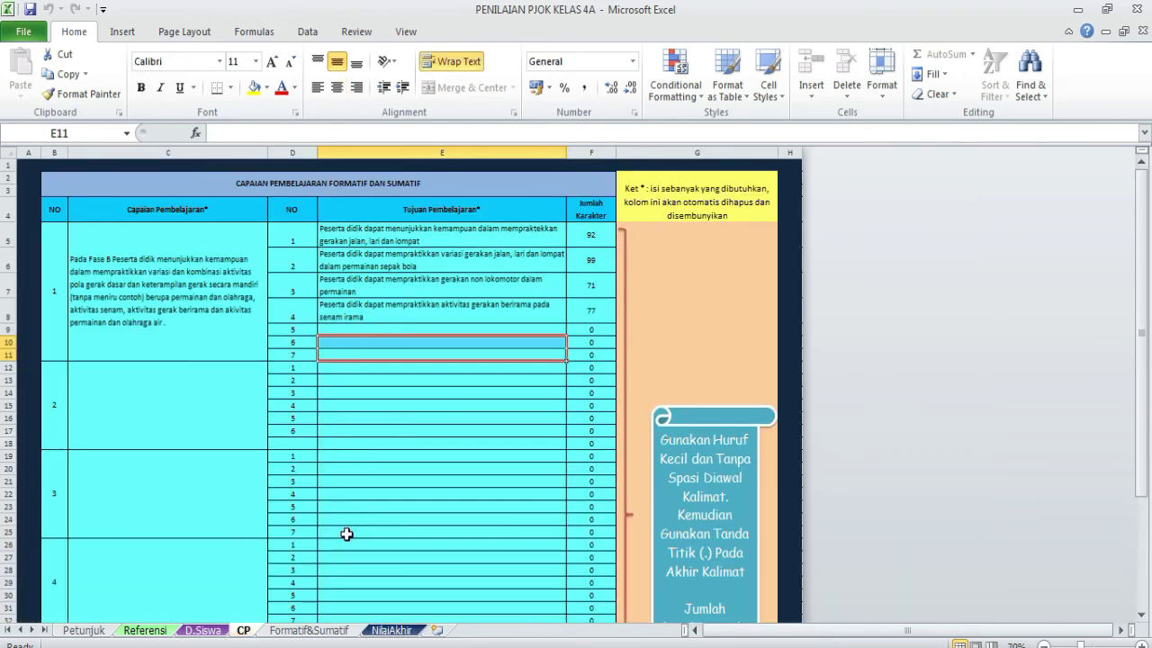
left_click(306, 630)
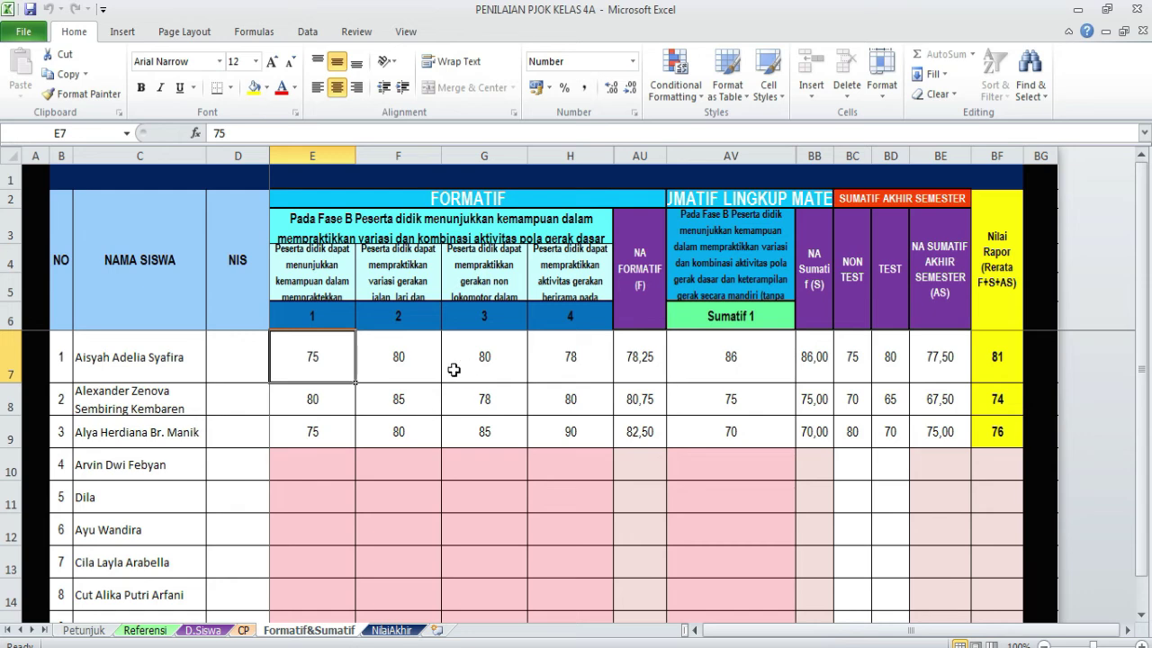
scroll(407, 315, "down", 1)
left_click(406, 284)
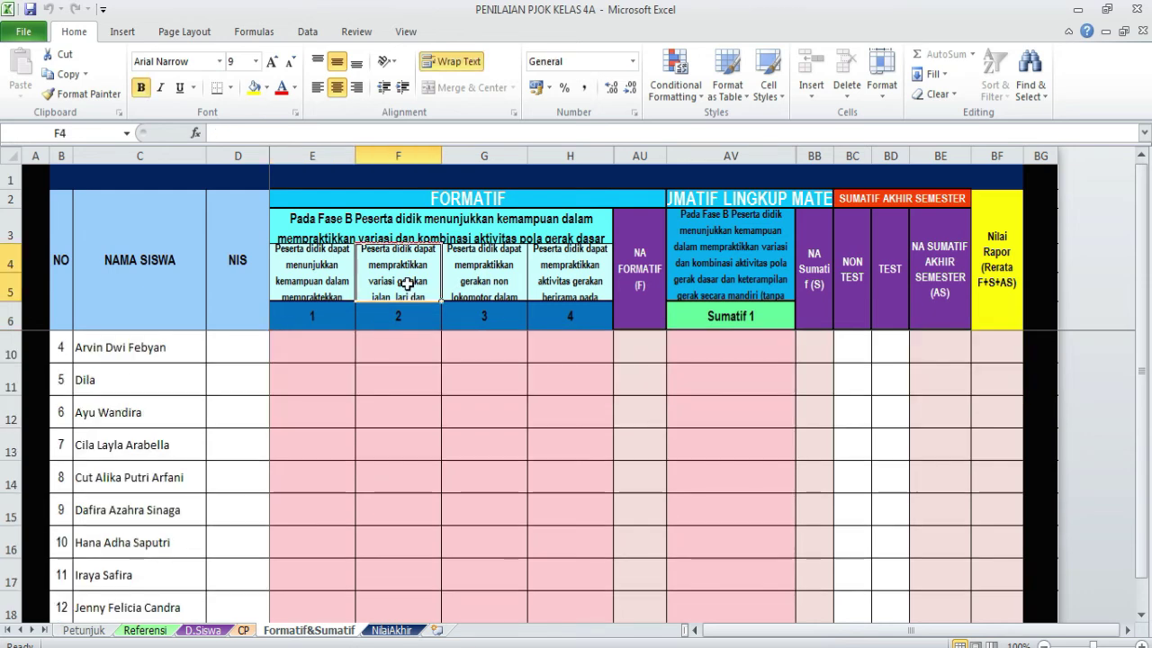
scroll(441, 326, "up", 1)
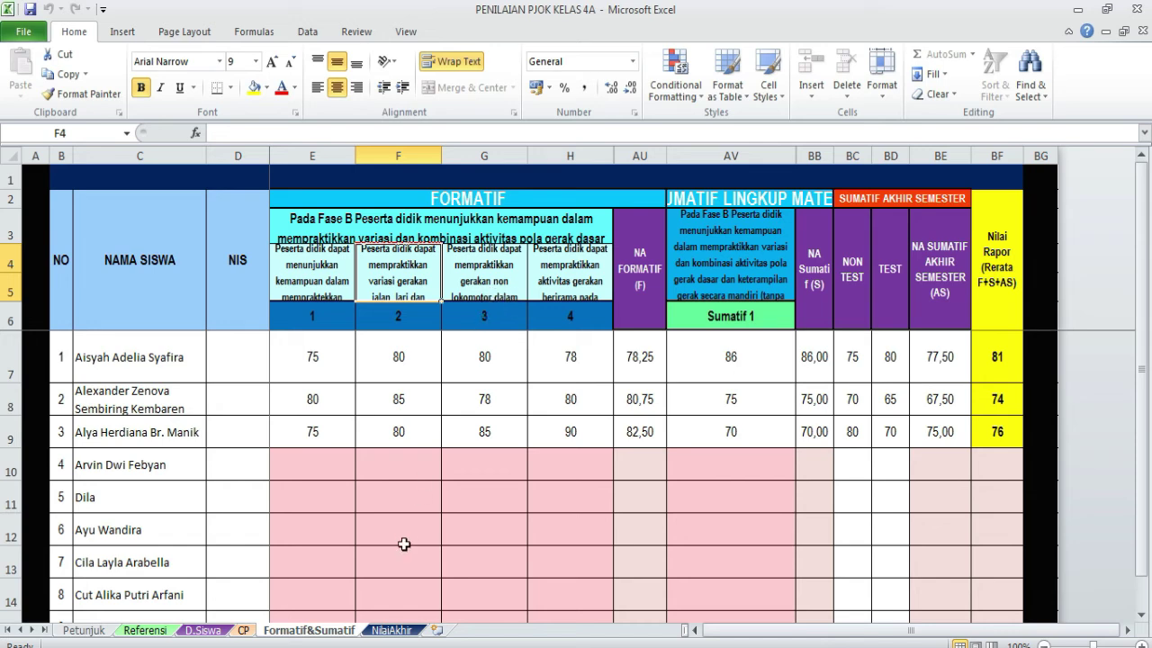
left_click(390, 632)
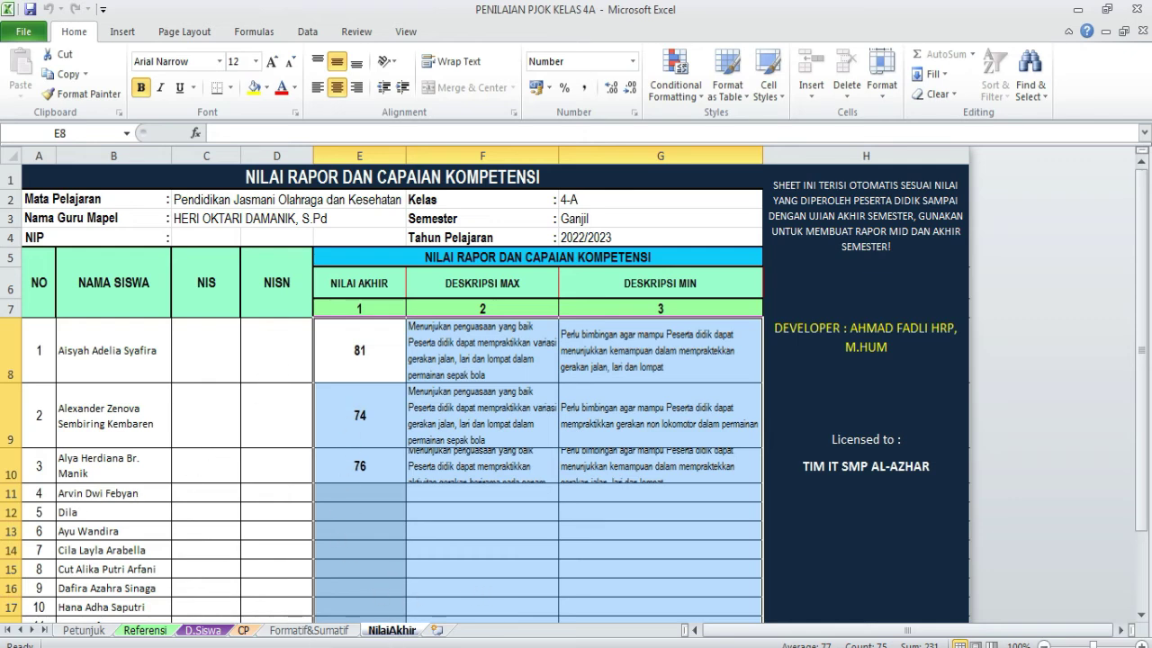
- Open the RAPORT K.MERDEKA folder in Windows Explorer
mouse_move(441, 647)
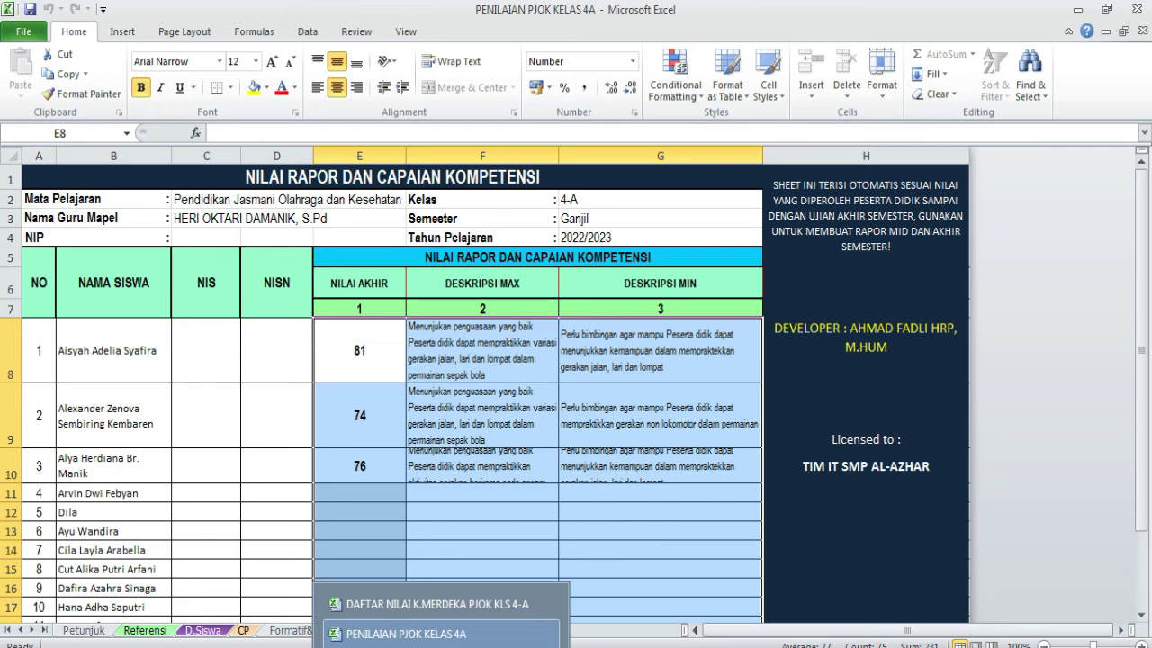
mouse_move(126, 647)
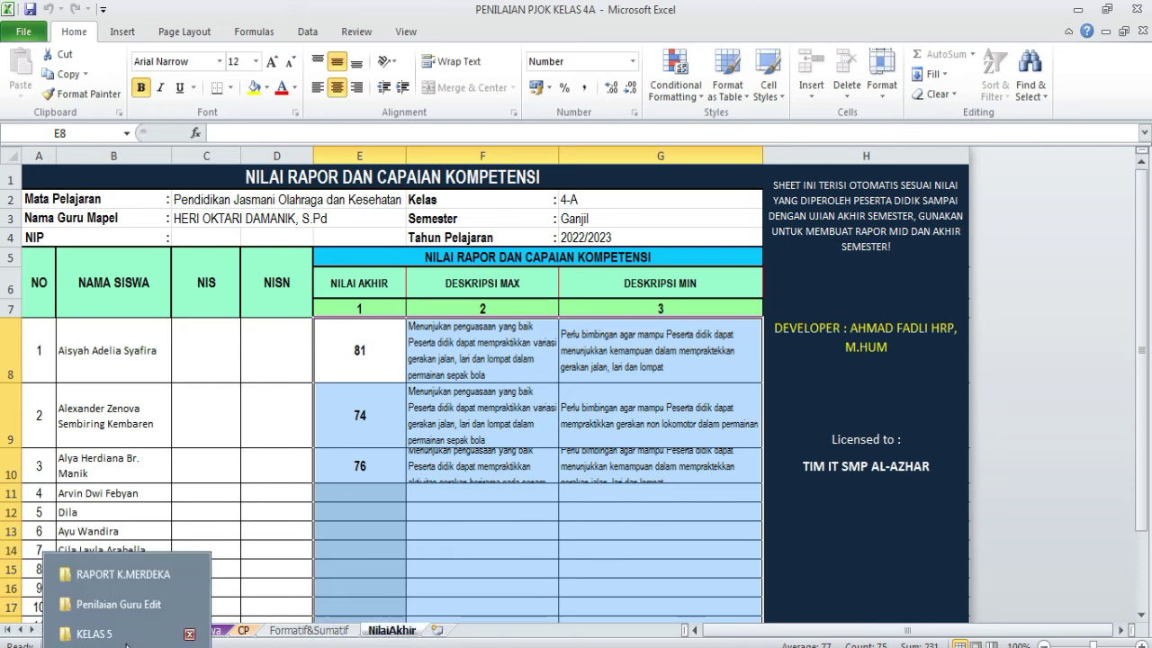
left_click(122, 578)
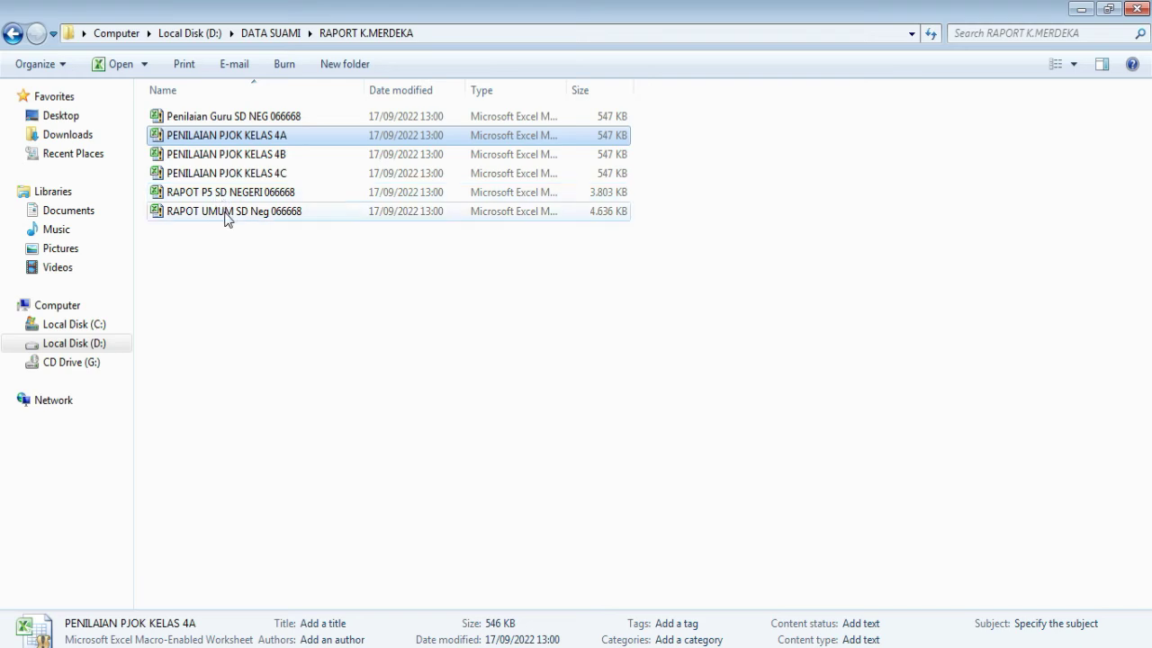
- Browse back to the RAPORT K.MERDEKA folder and open the RAPOT UMUM SD Neg 066668 workbook
left_click(127, 647)
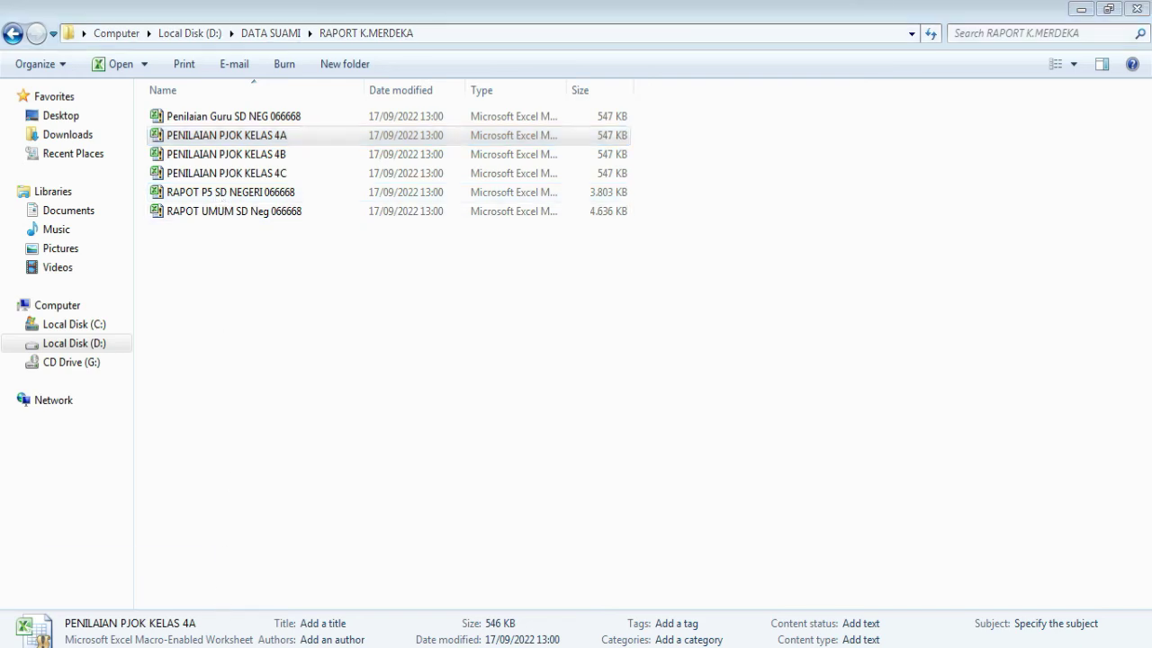
left_click(129, 607)
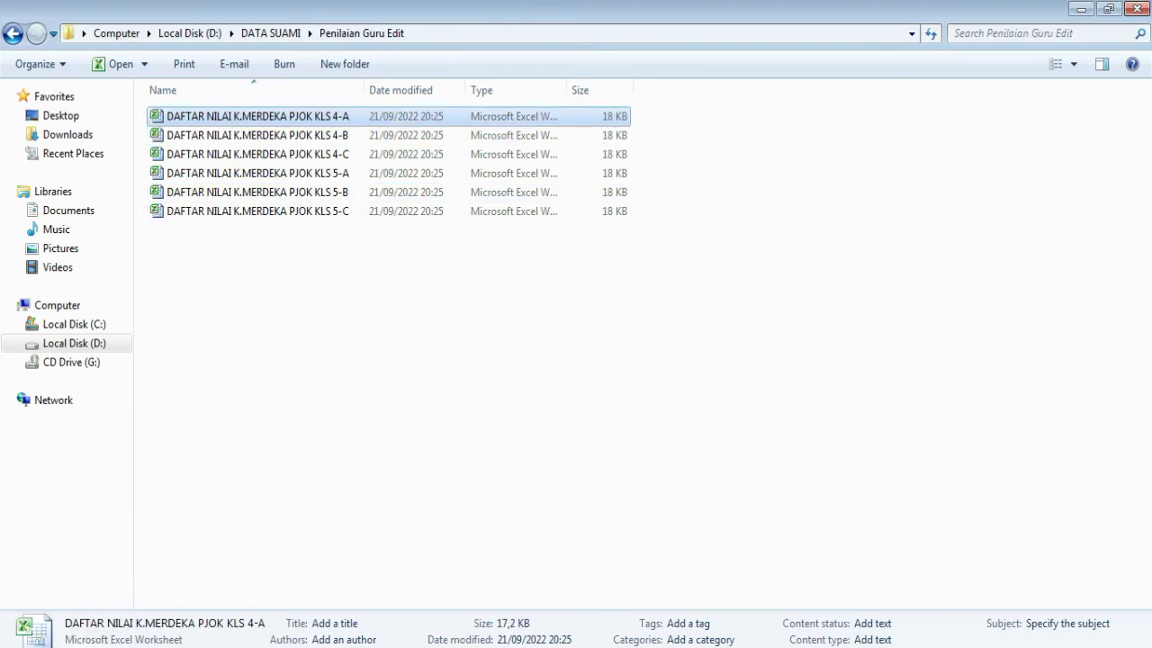
left_click(127, 647)
left_click(108, 633)
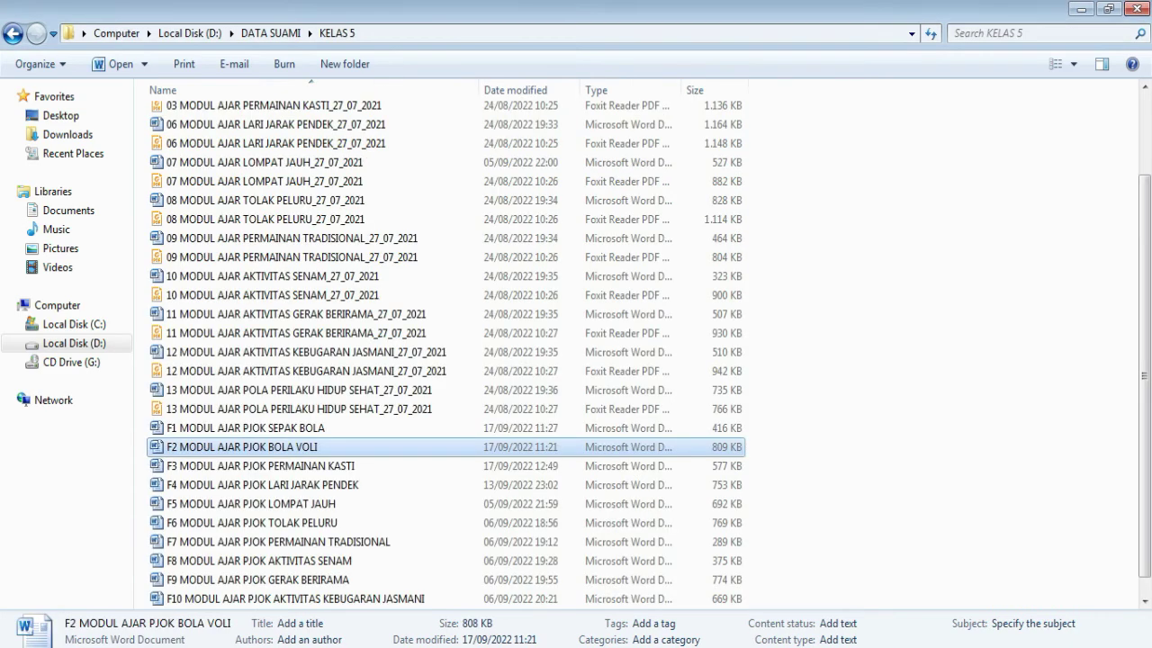
left_click(127, 647)
left_click(126, 576)
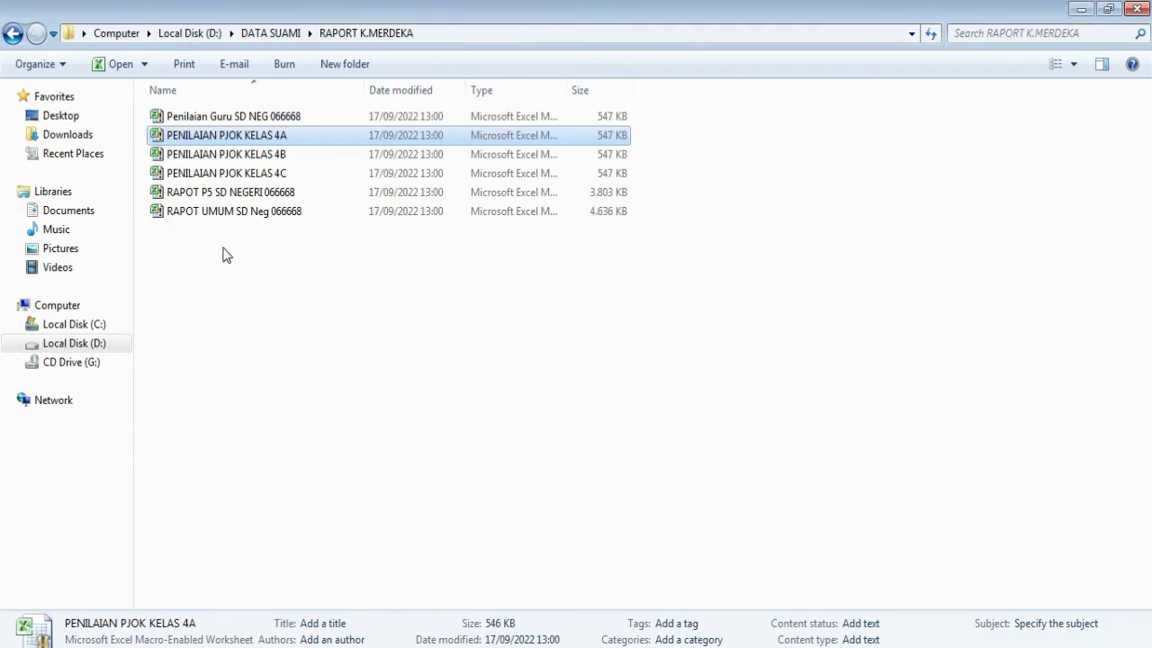
double_click(223, 212)
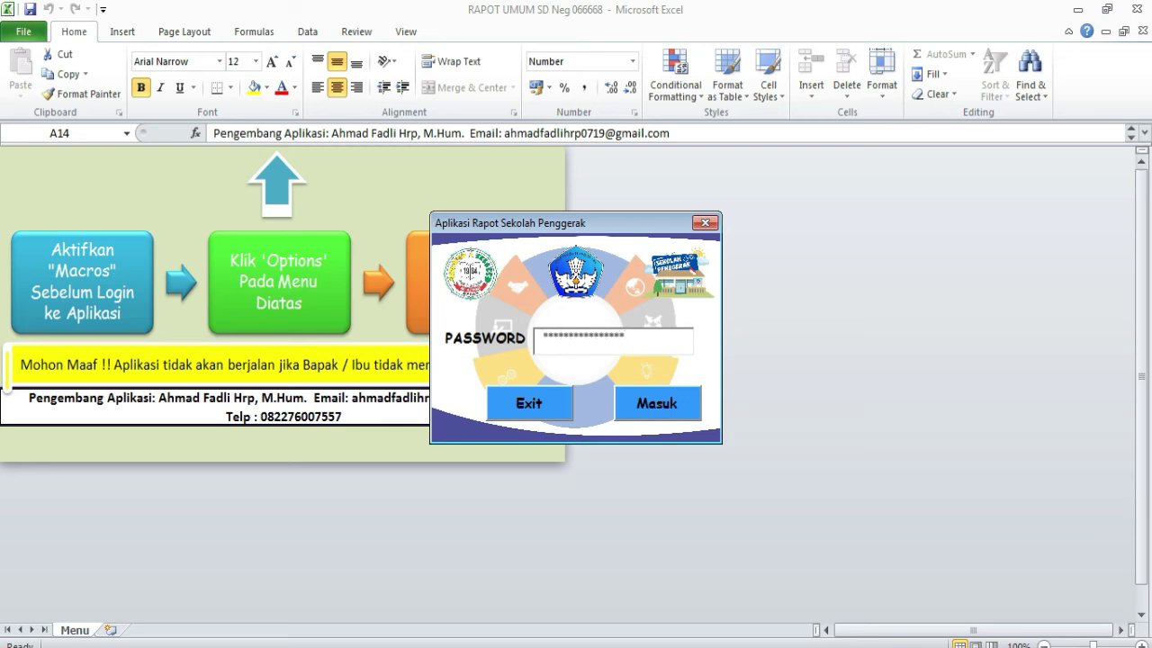
- Log in to the report card application and view the N.Umum, D.Mapel and PrintID sheets
left_click(663, 403)
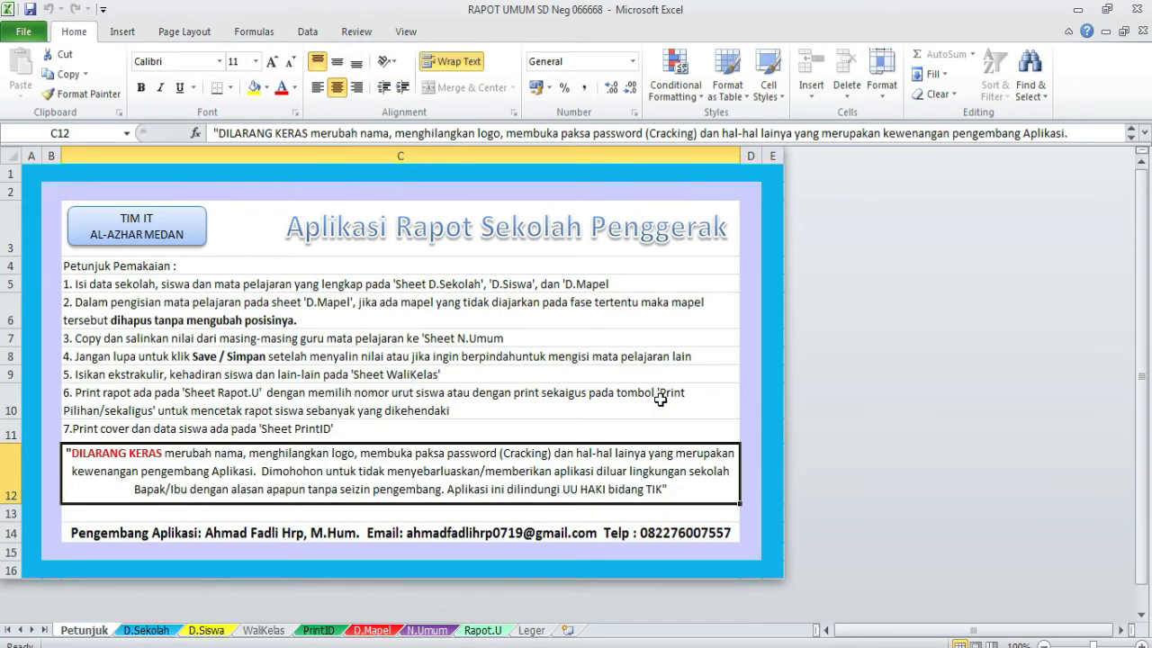
left_click(433, 632)
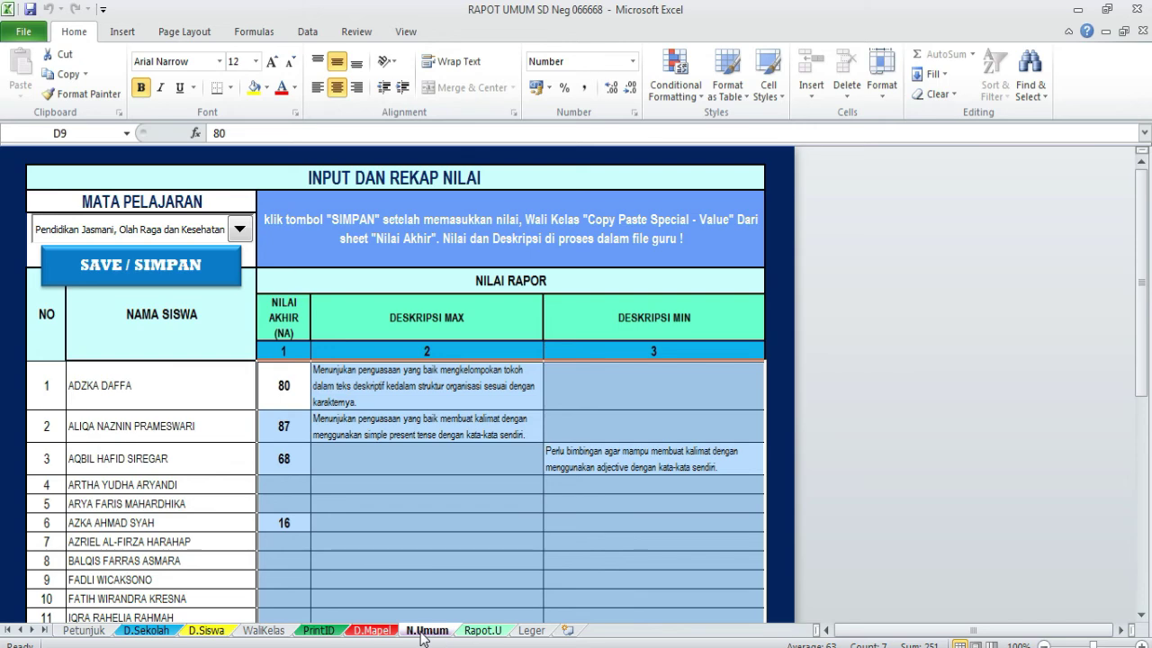
left_click(373, 631)
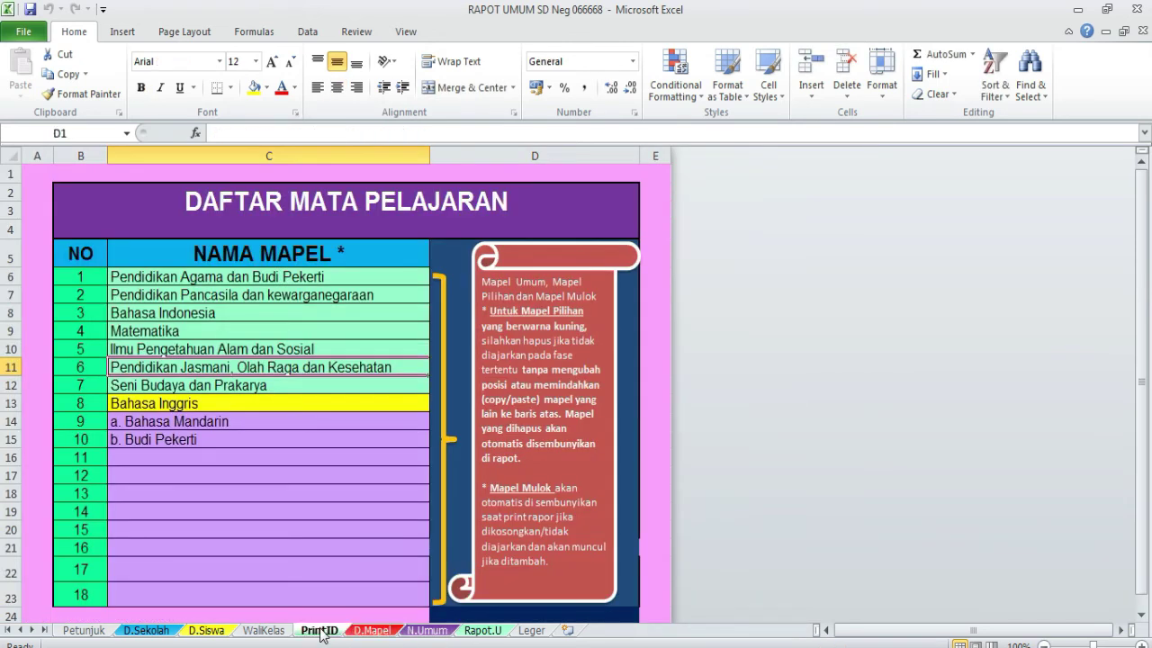
left_click(320, 632)
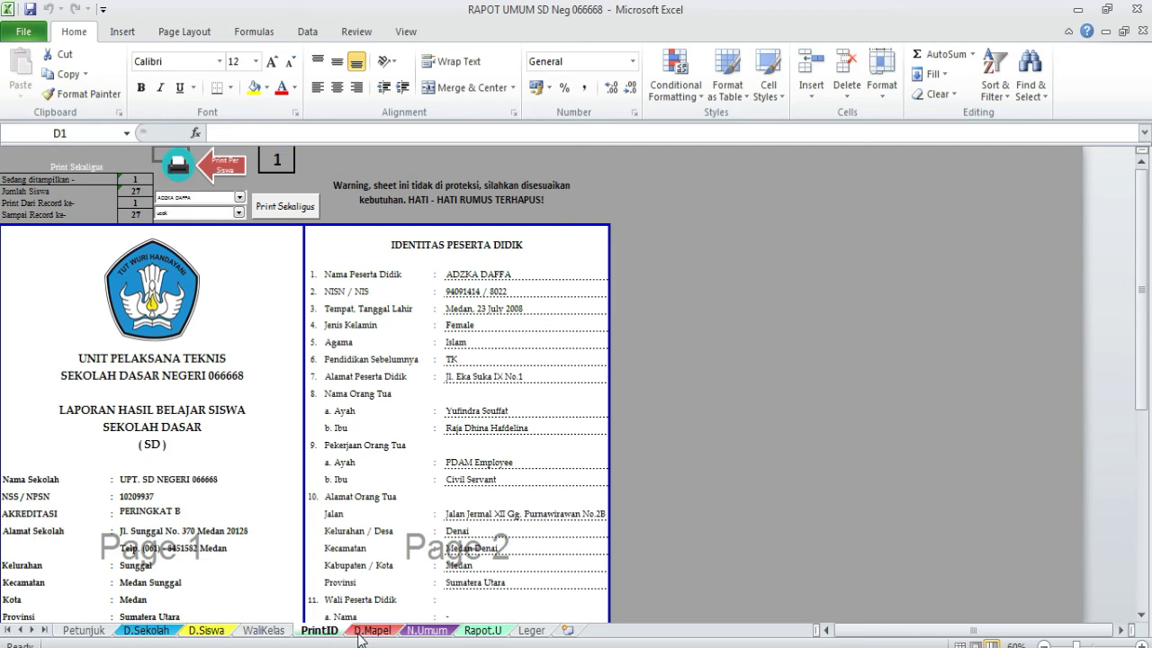
mouse_move(437, 647)
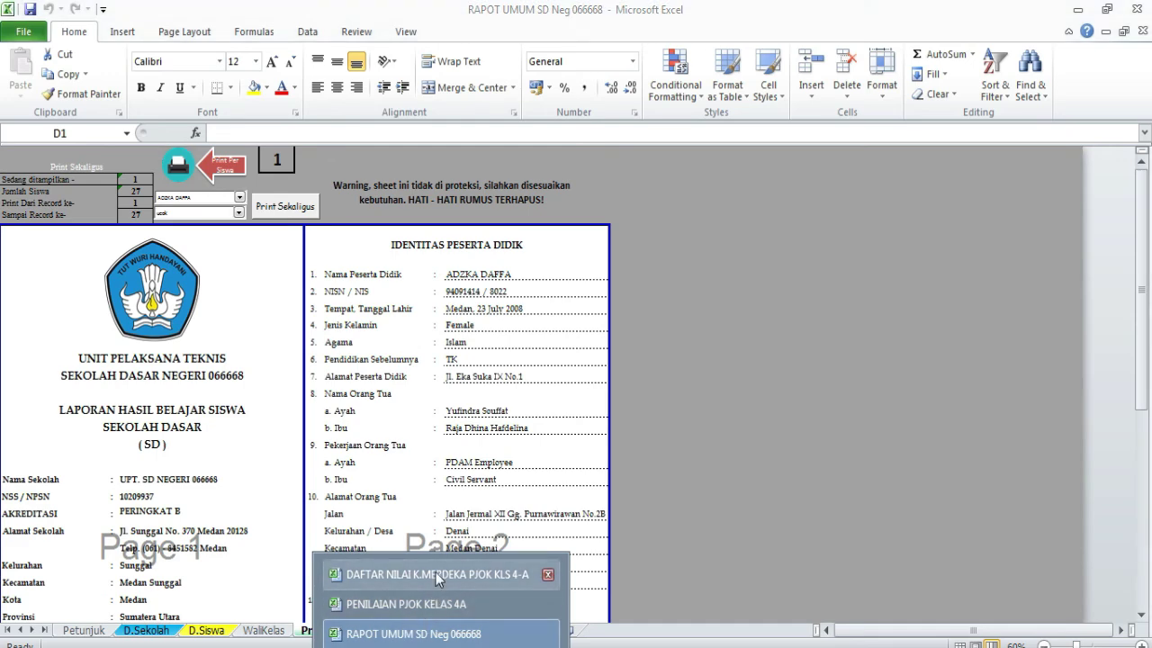
left_click(418, 605)
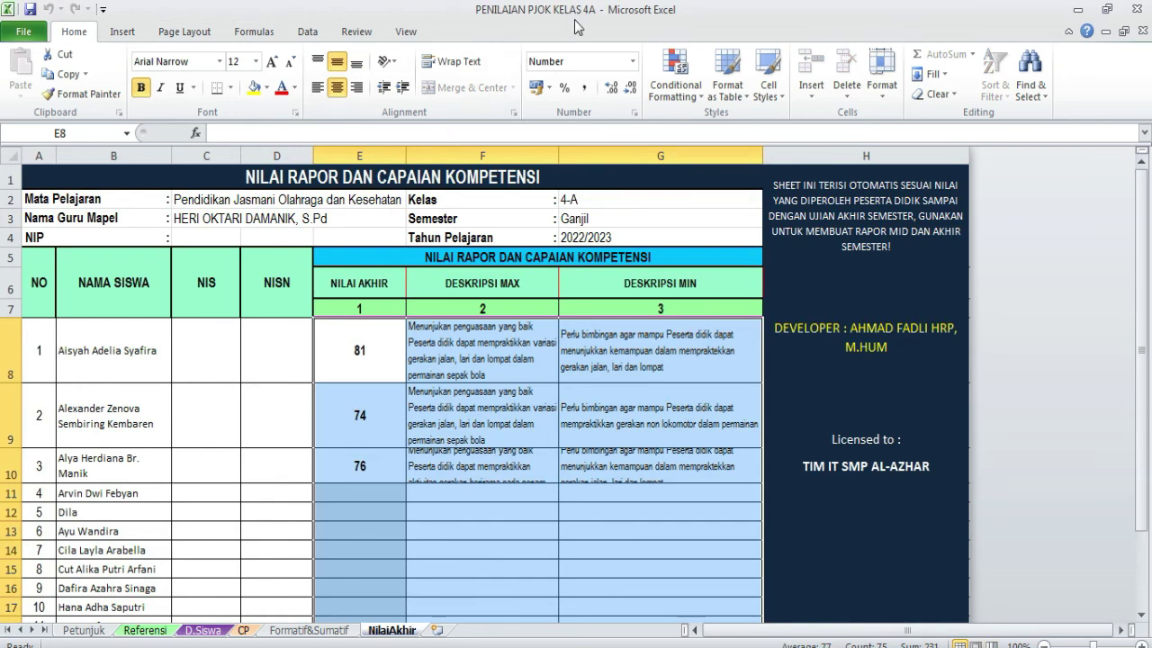
left_click(126, 647)
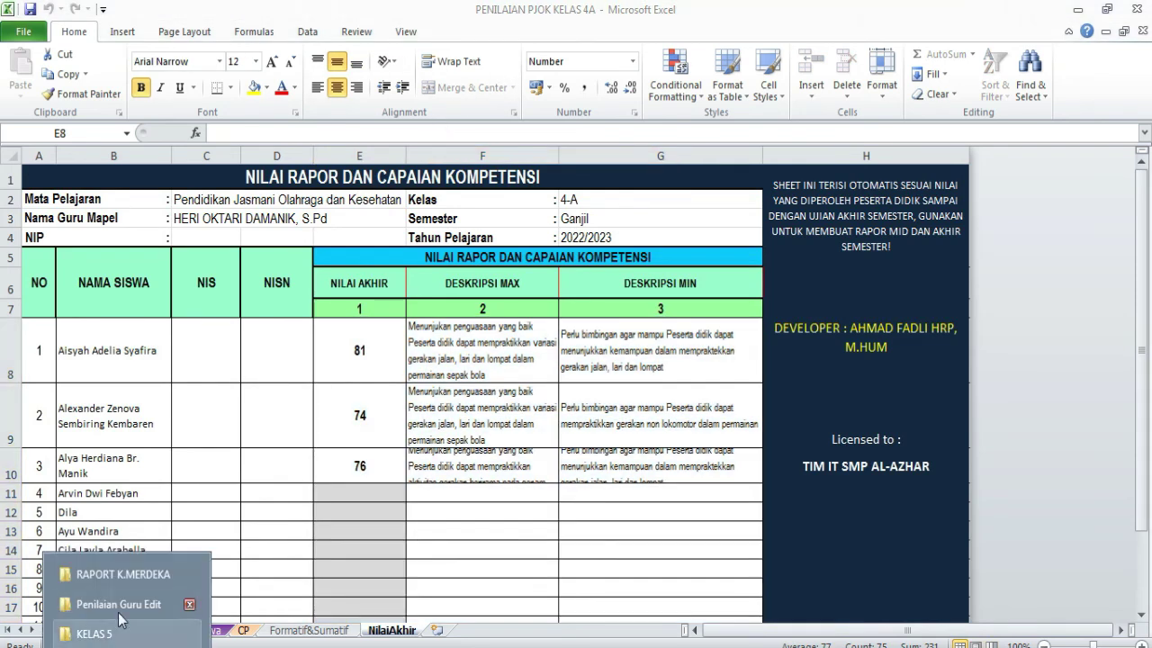
left_click(126, 574)
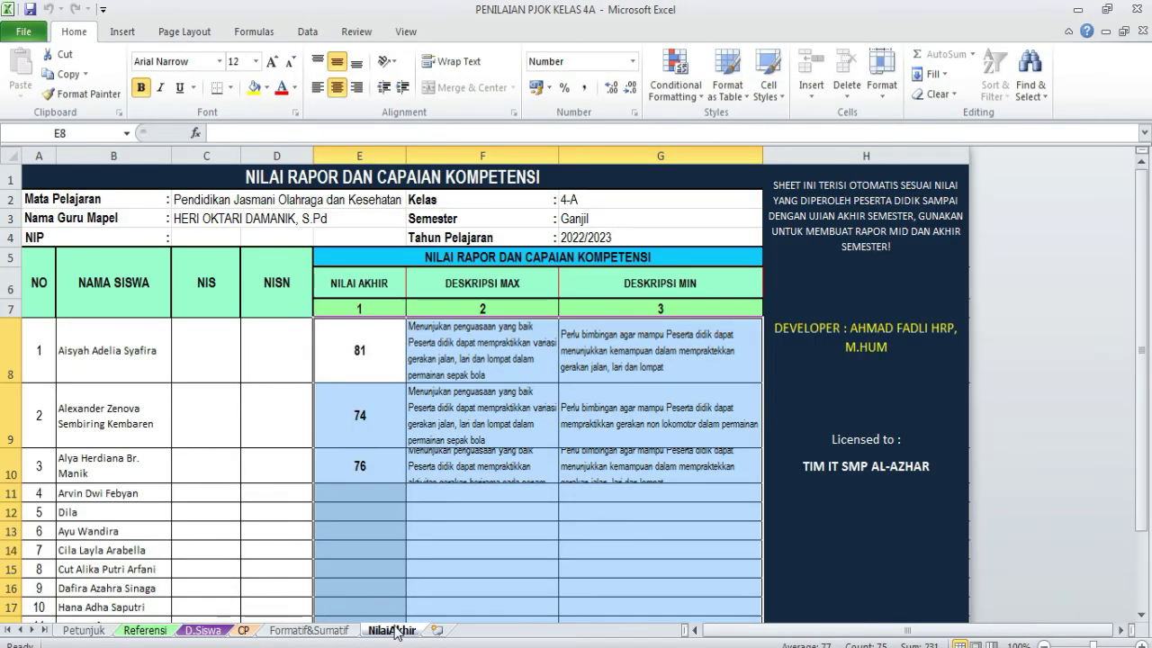
left_click(434, 646)
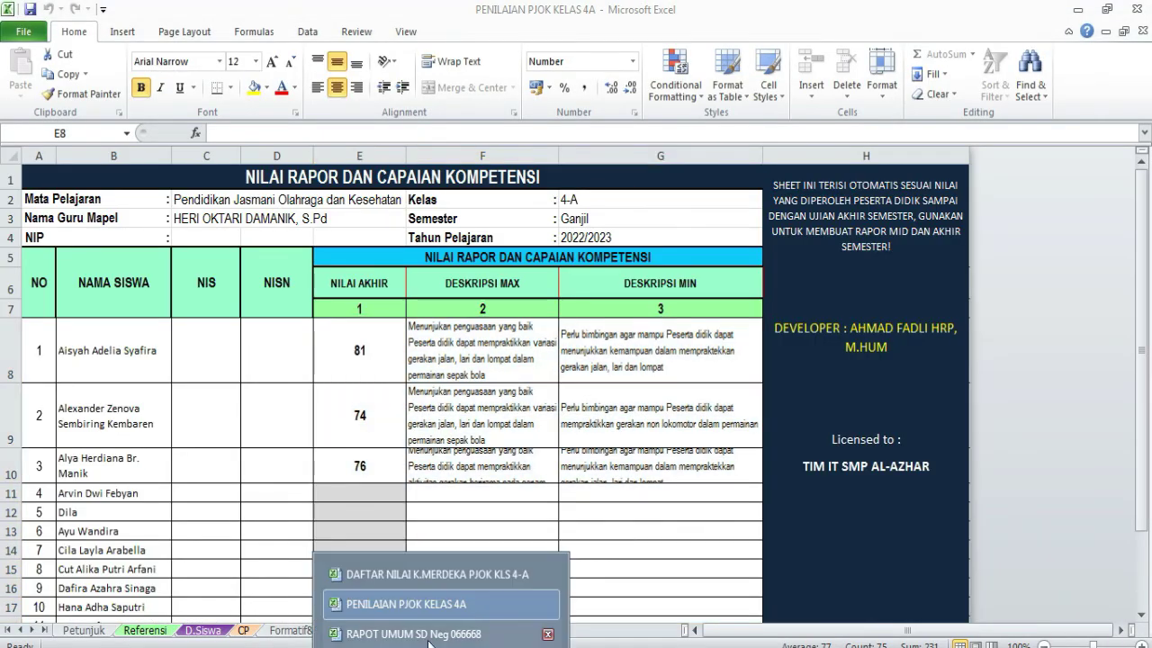
left_click(414, 633)
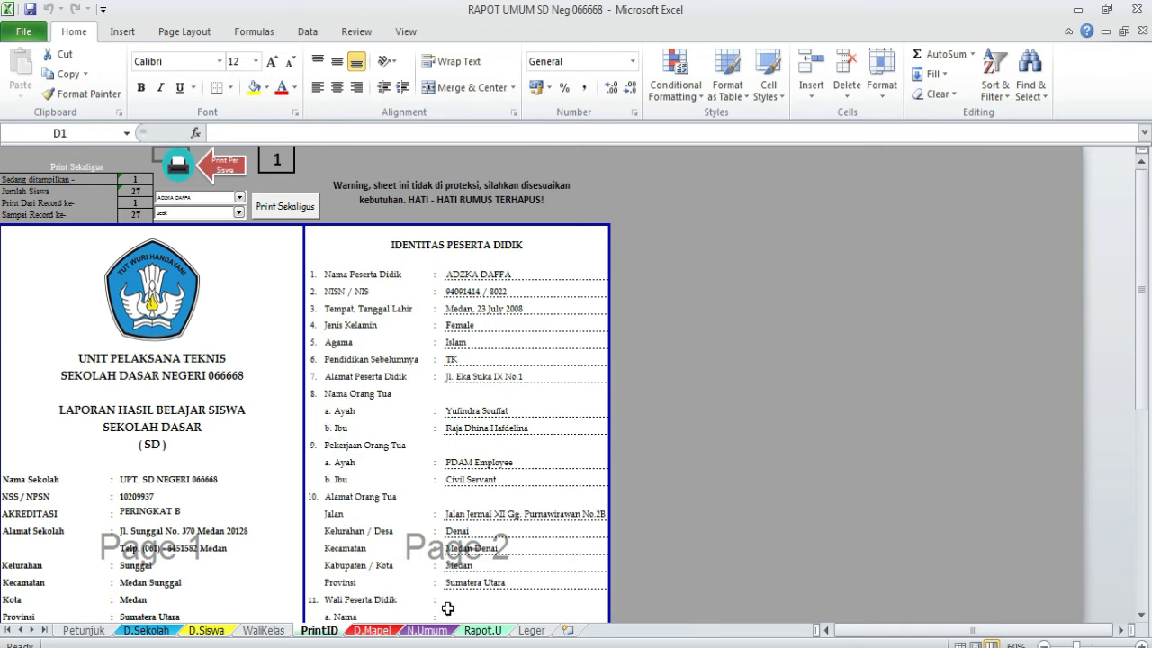
- Set the N.Umum sheet's subject to Pendidikan Jasmani, Olah Raga dan Kesehatan
left_click(387, 631)
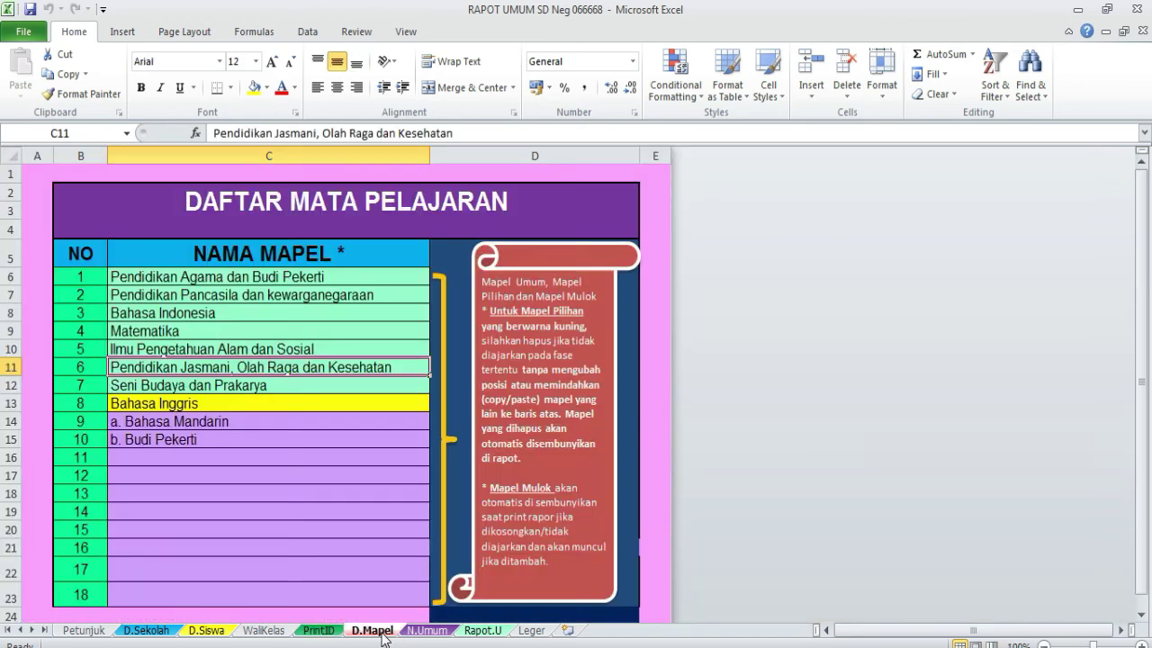
left_click(419, 633)
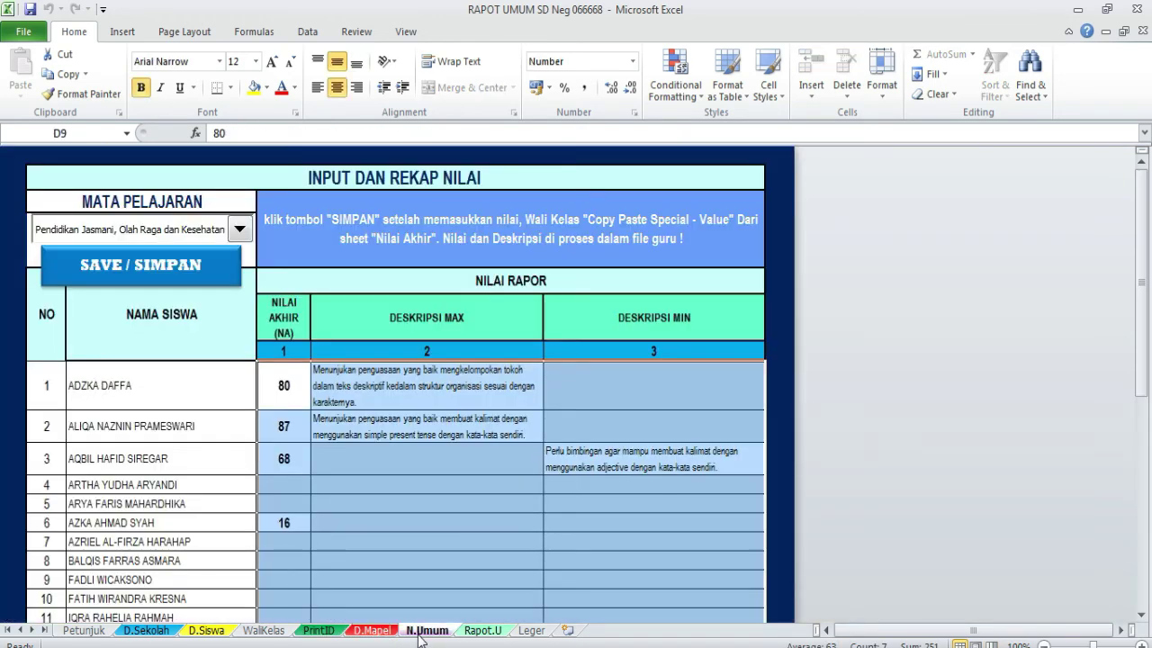
left_click(240, 231)
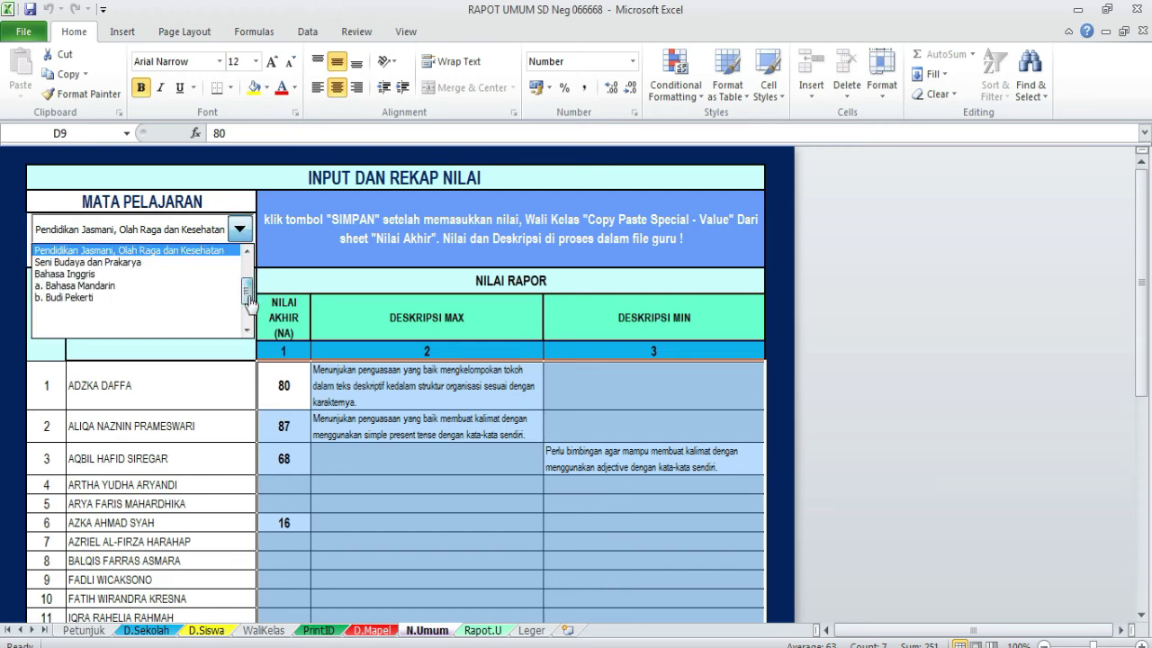
left_click_drag(246, 292, 245, 267)
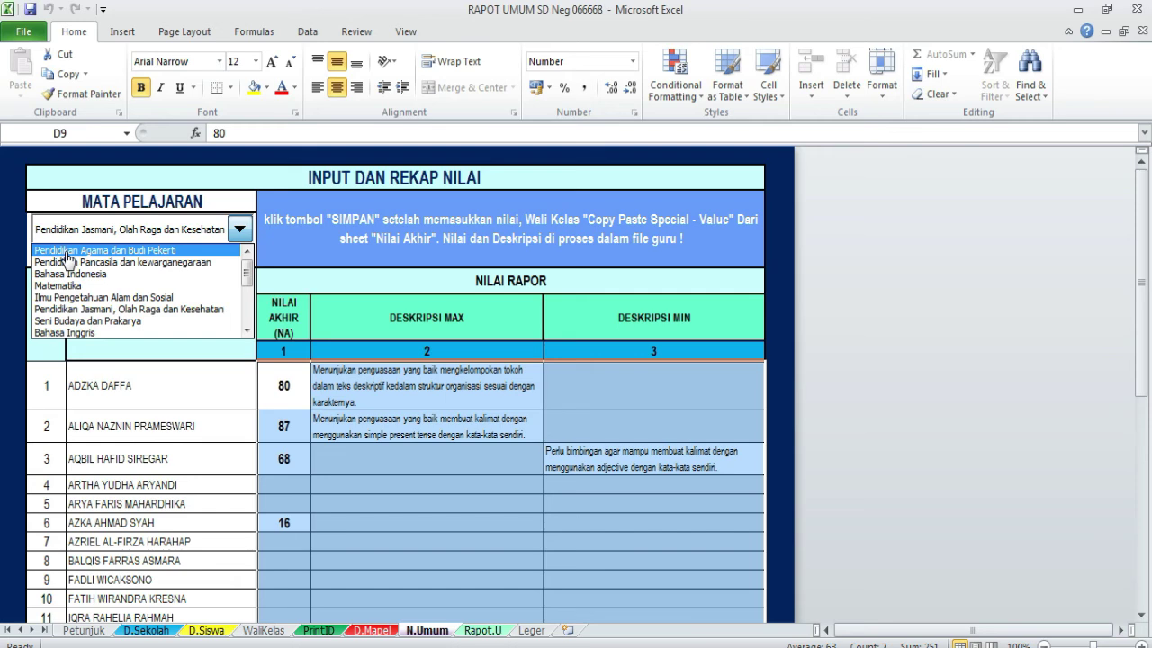
left_click(163, 310)
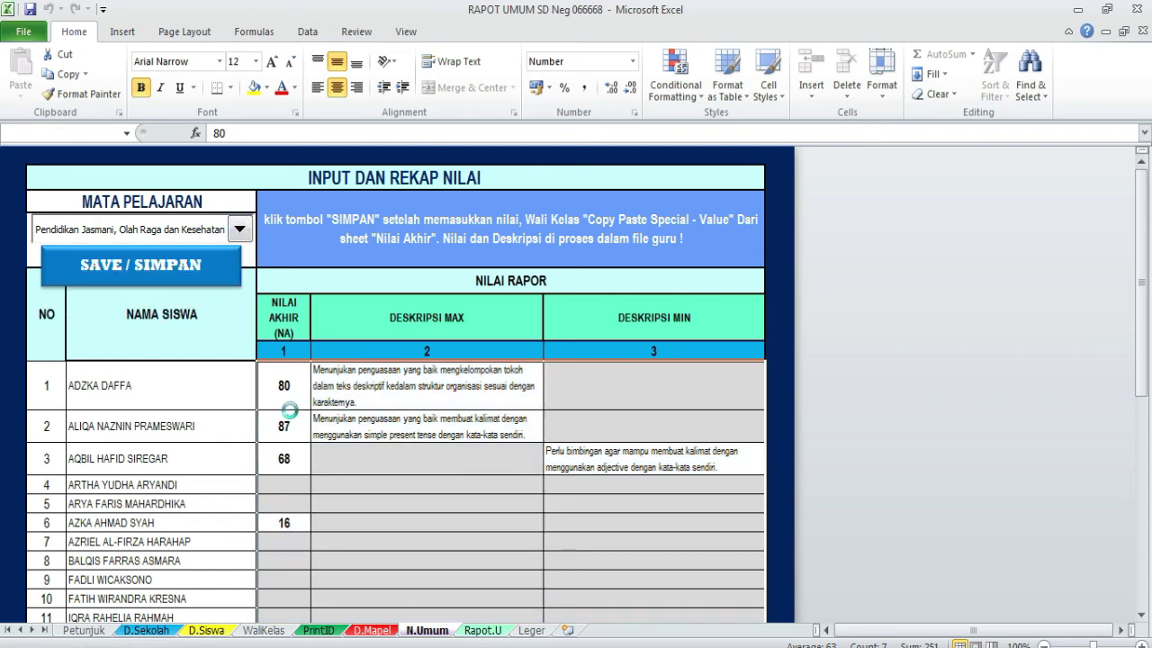
- Delete the old sample grades and descriptions from the first student rows
left_click_drag(284, 387, 642, 506)
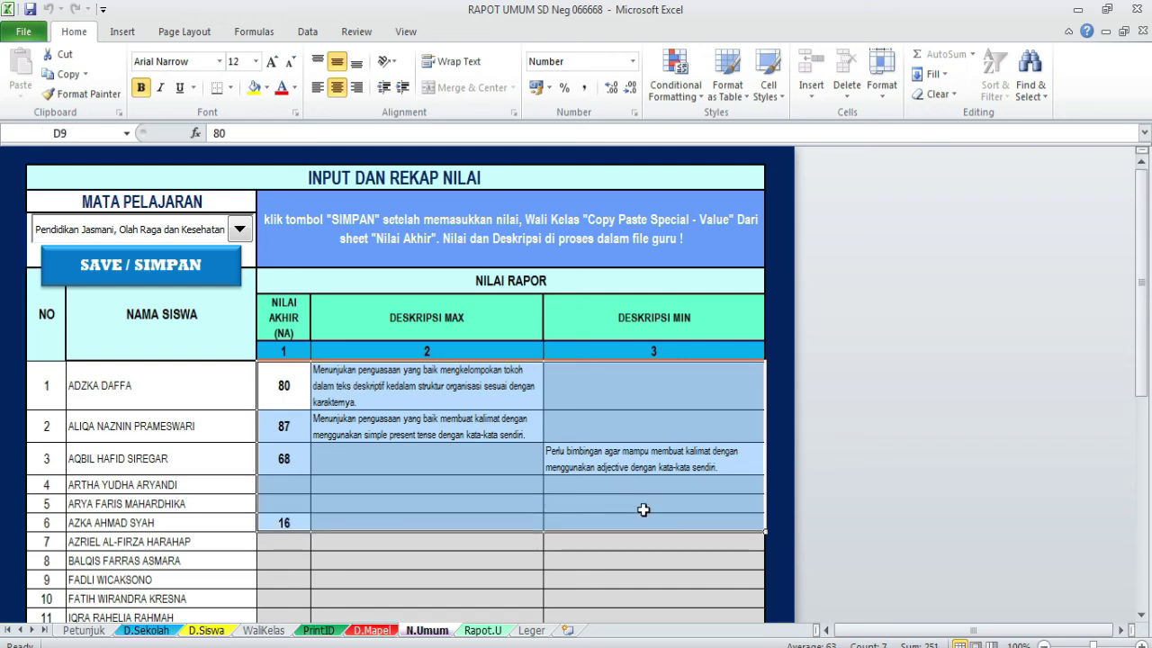
key("Delete")
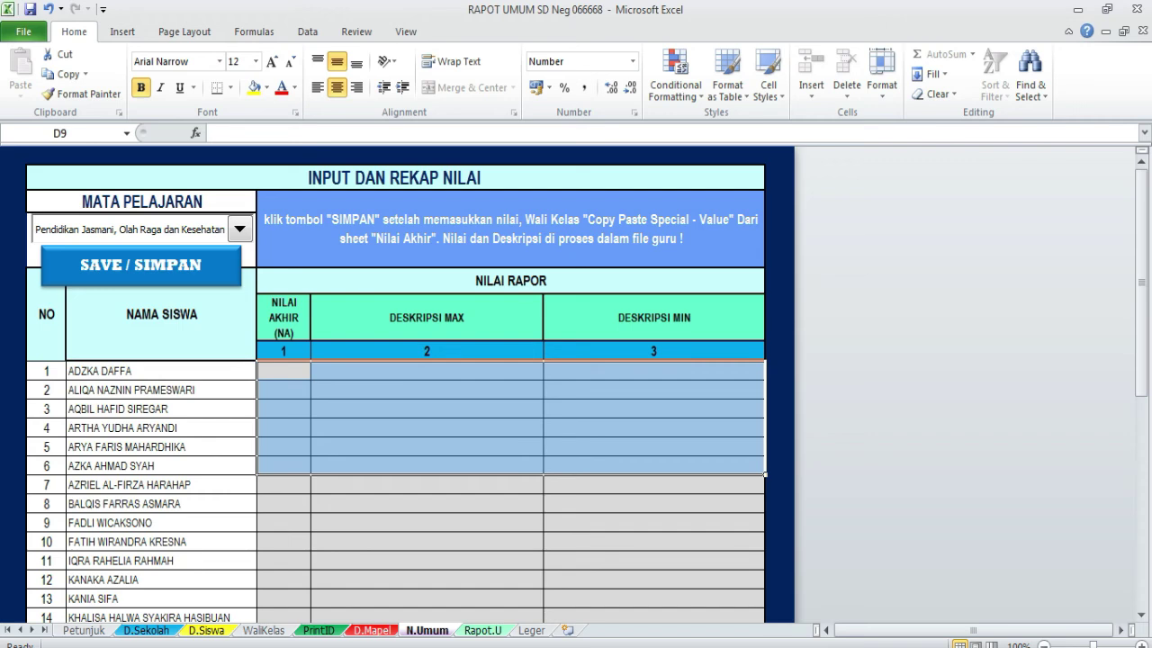
mouse_move(441, 647)
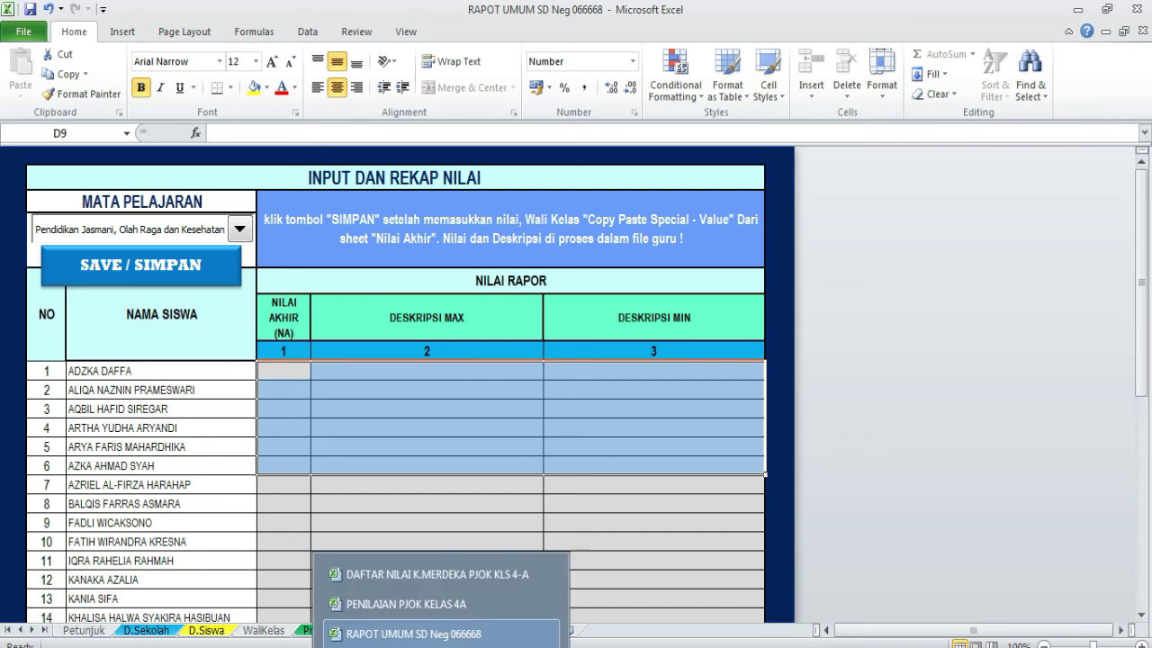
- Copy the first three students' grades and descriptions (E8:G10) from PENILAIAN PJOK KELAS 4A
left_click(436, 608)
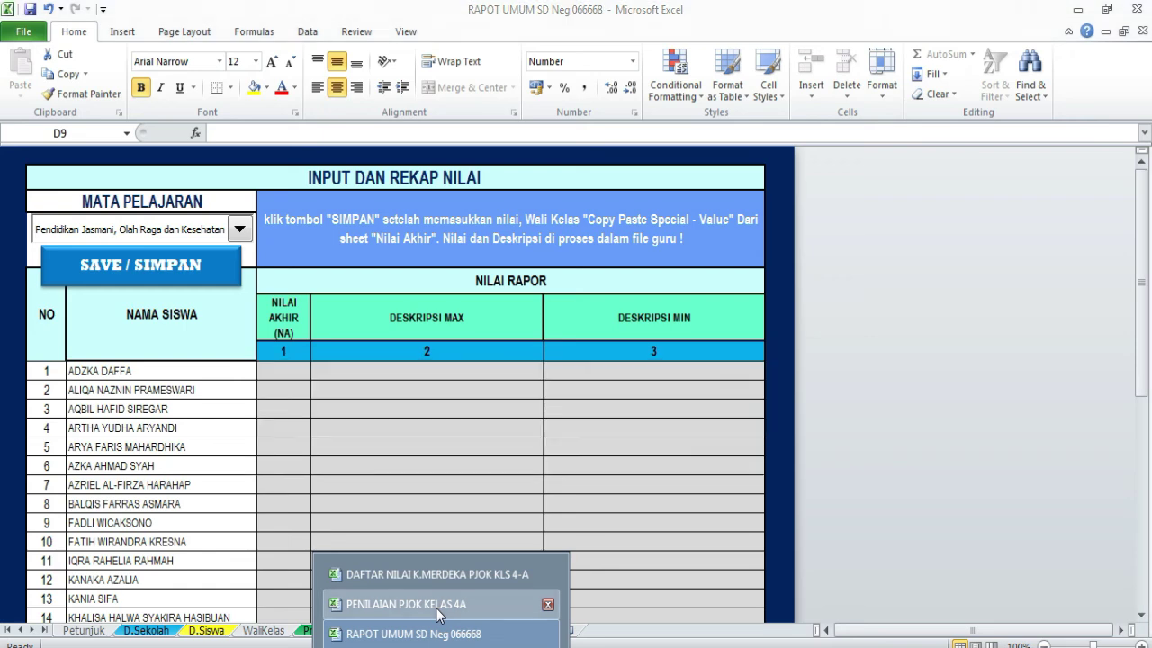
left_click_drag(369, 359, 650, 454)
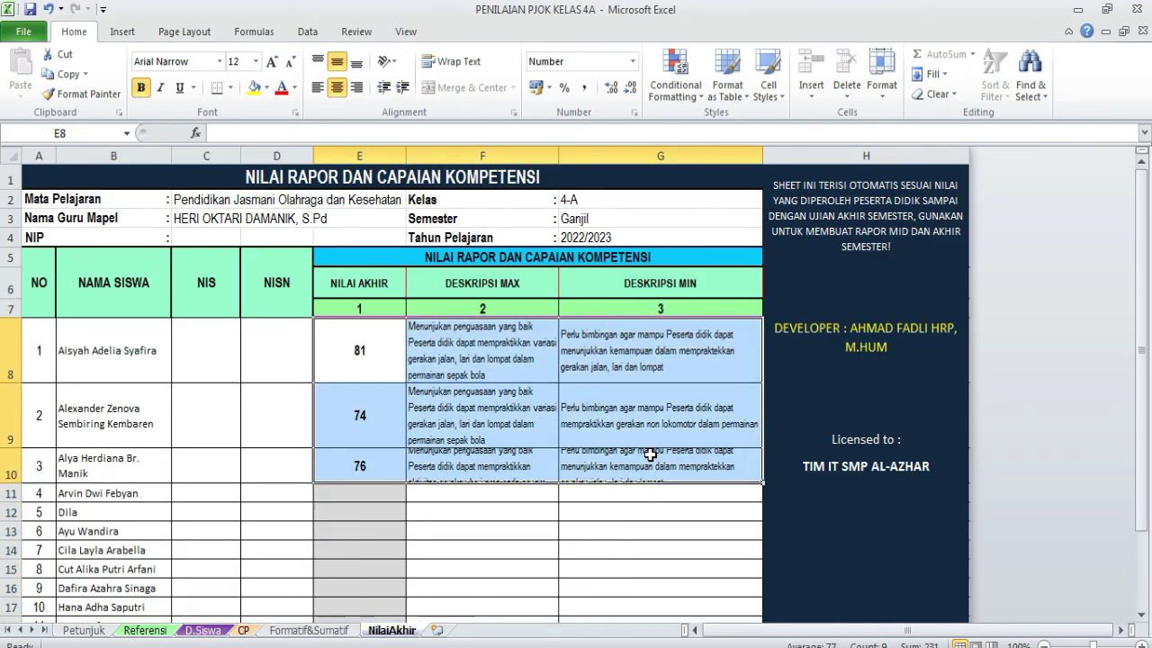
key("ctrl+c")
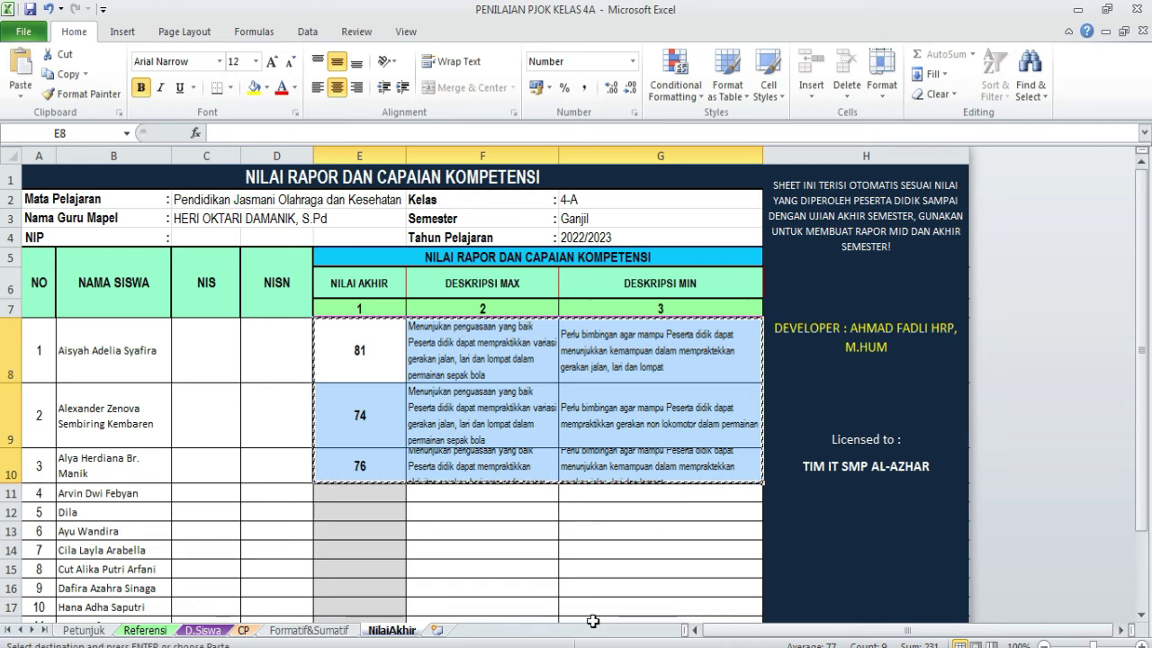
- Paste them at D9 on RAPOT UMUM's N.Umum sheet and save with SIMPAN
left_click(441, 647)
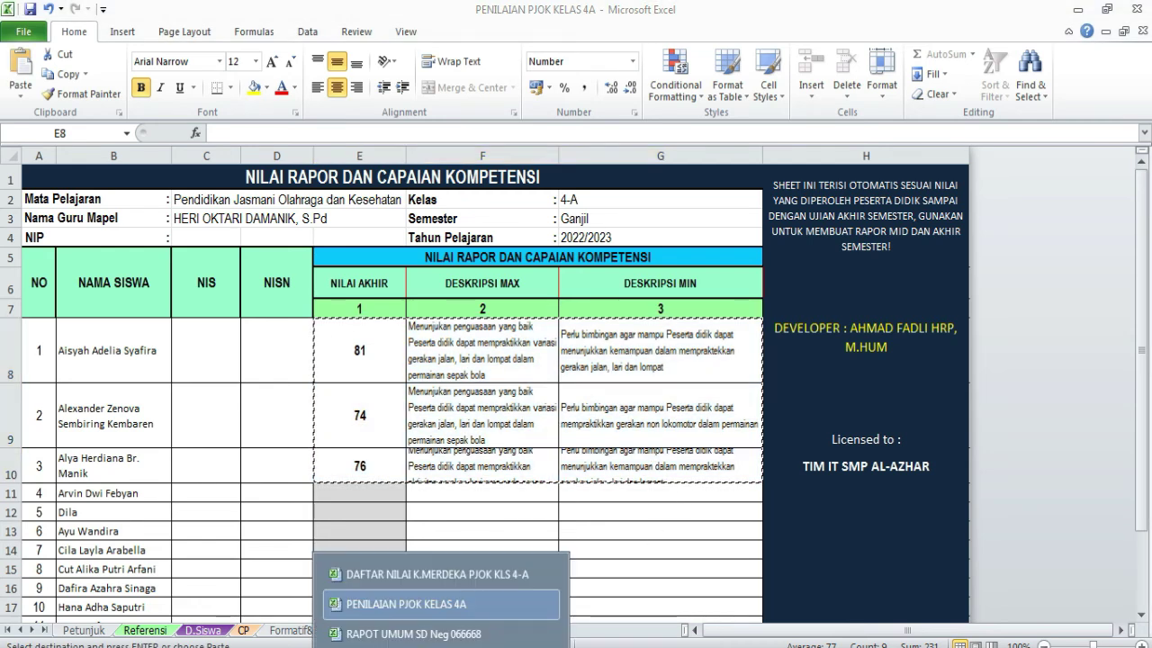
left_click(414, 634)
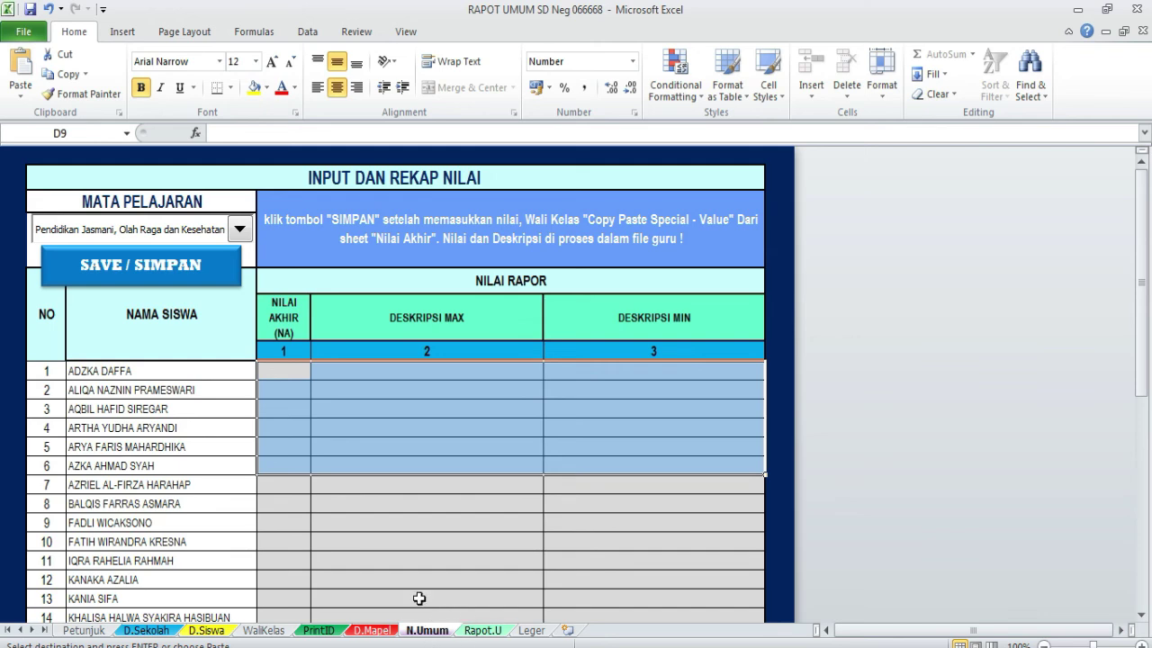
left_click(283, 370)
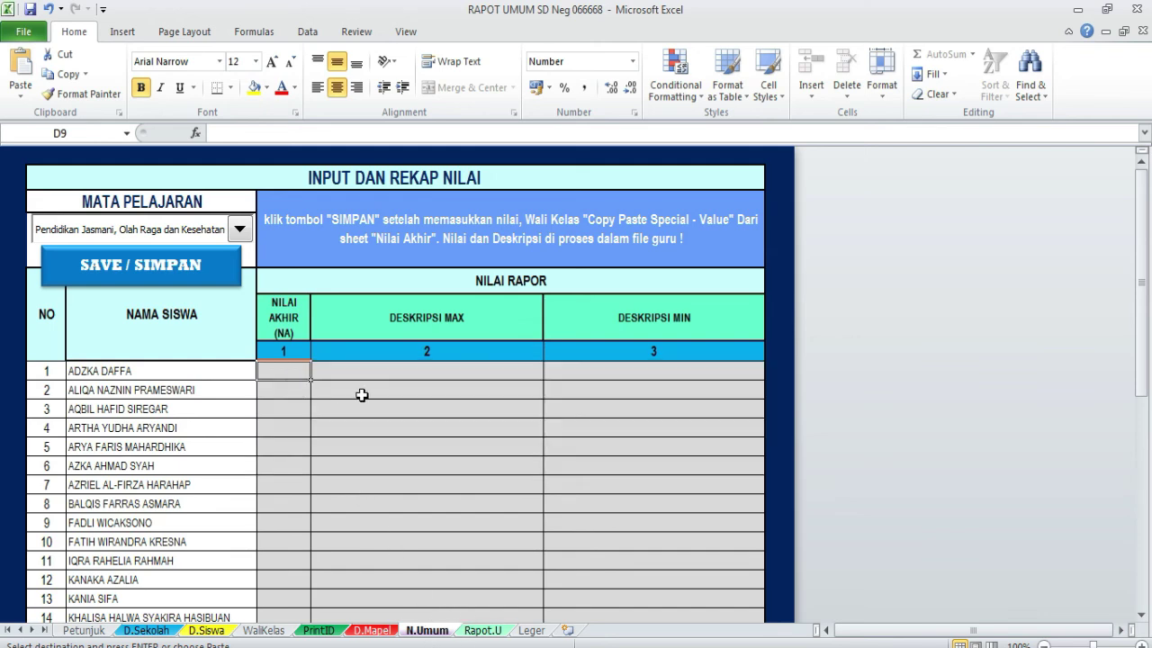
key("ctrl+v")
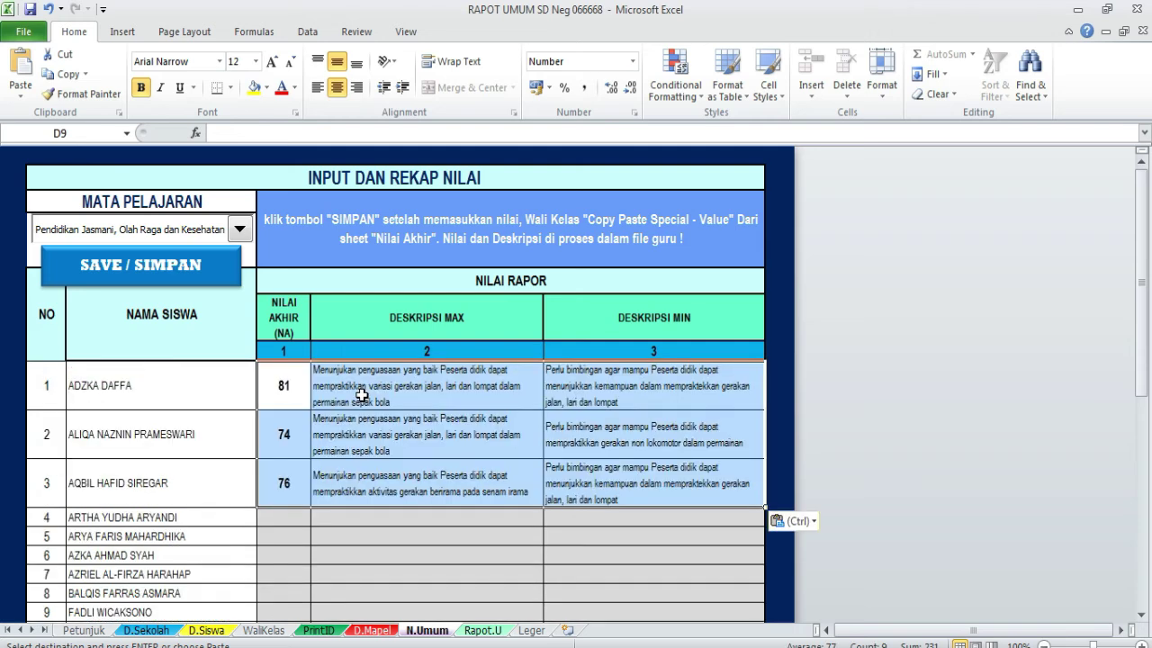
left_click(97, 276)
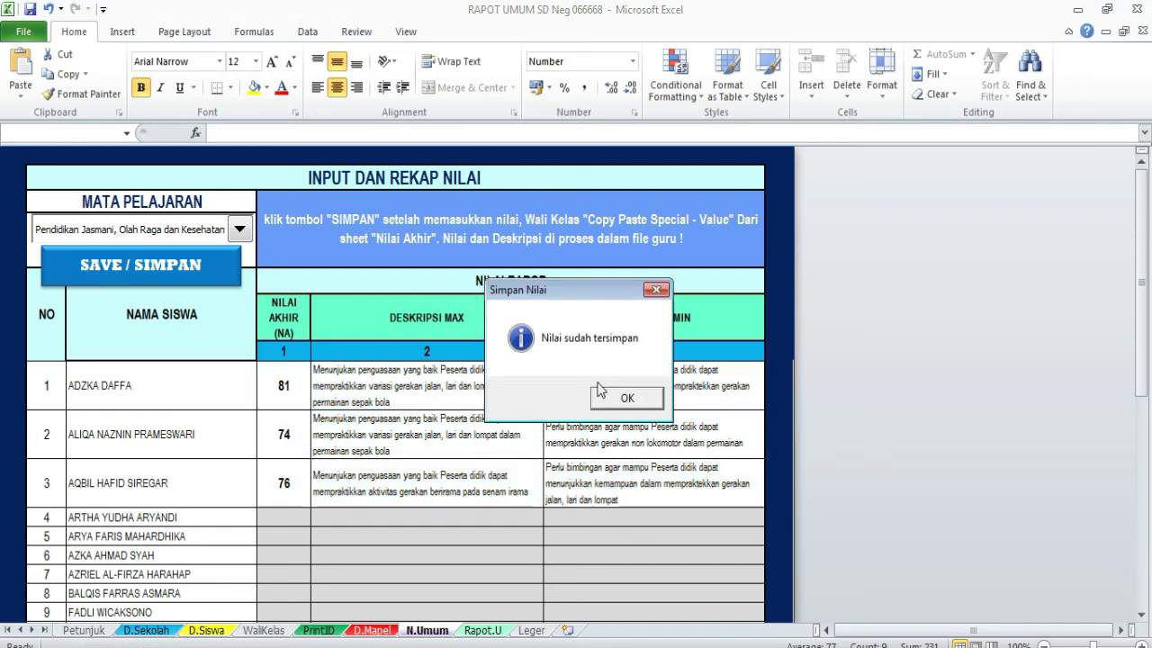
left_click(627, 399)
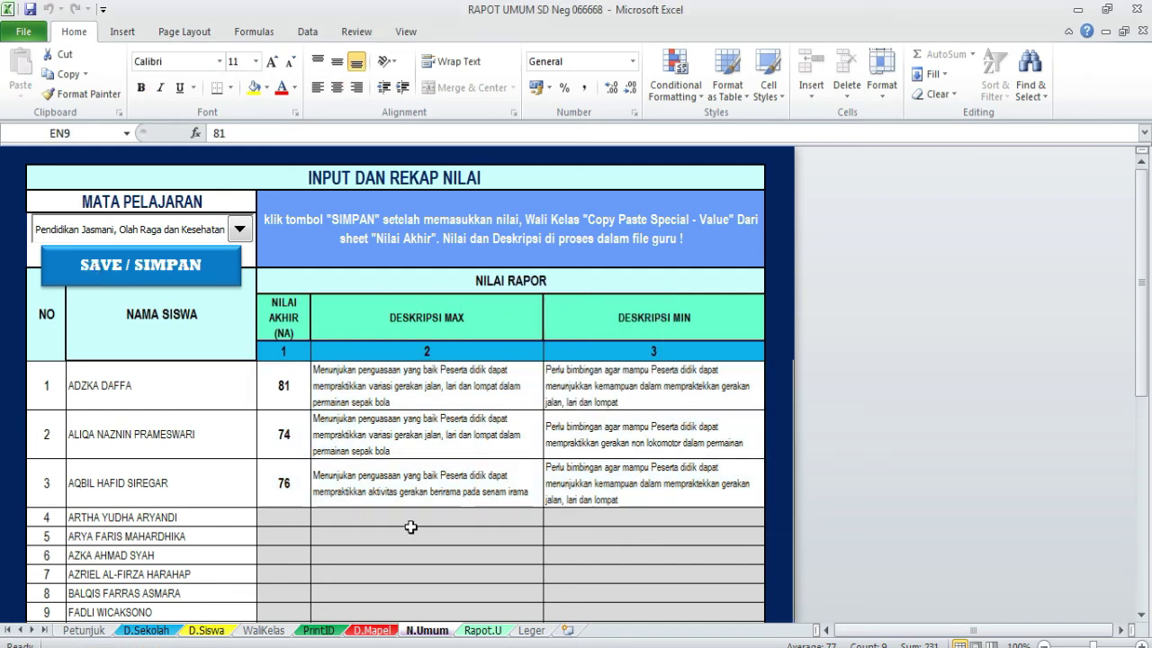
- Verify the Rapot.U PJOK row shows grade 81 with descriptions, then return to PENILAIAN PJOK KELAS 4A
left_click(483, 631)
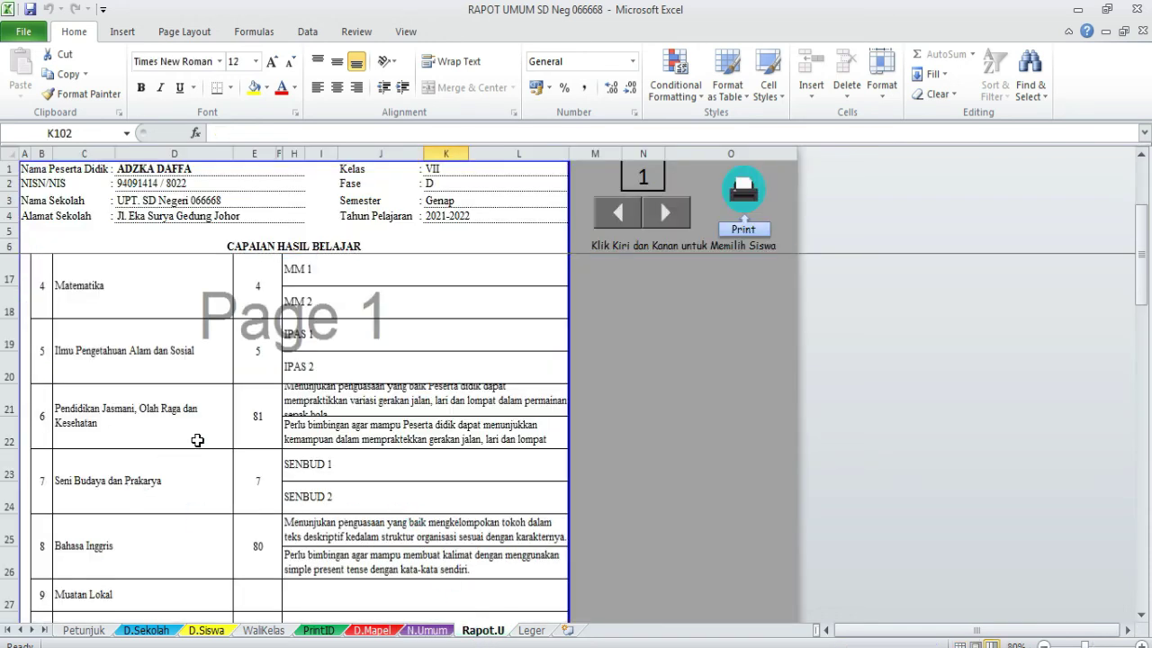
scroll(426, 345, "up", 3)
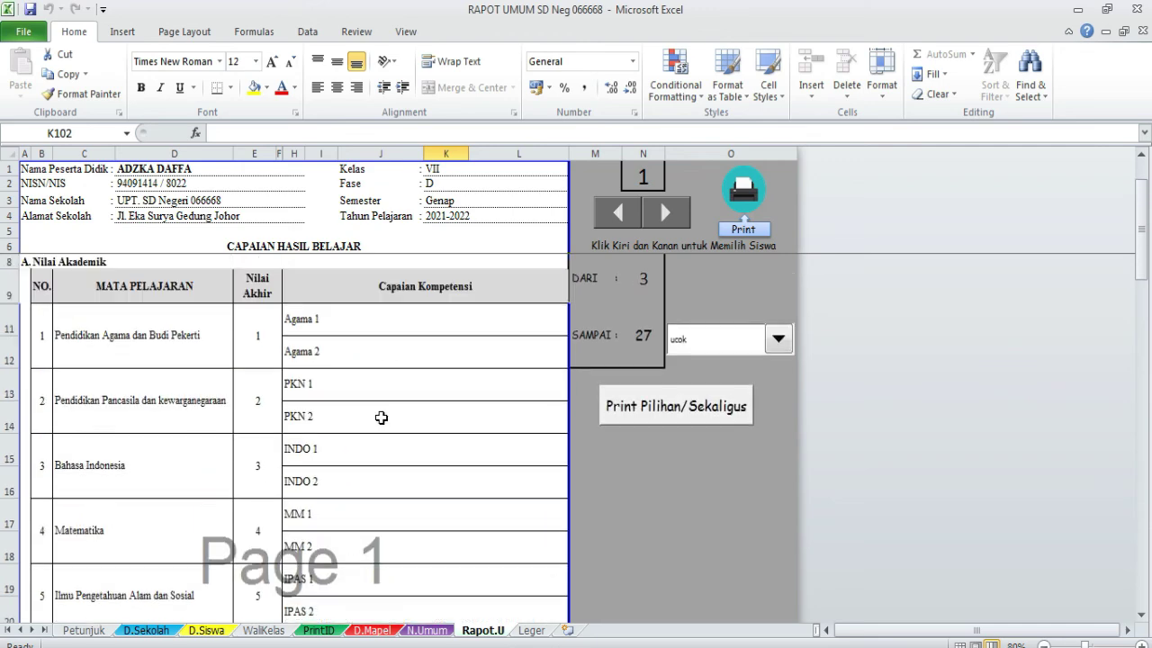
scroll(387, 417, "down", 6)
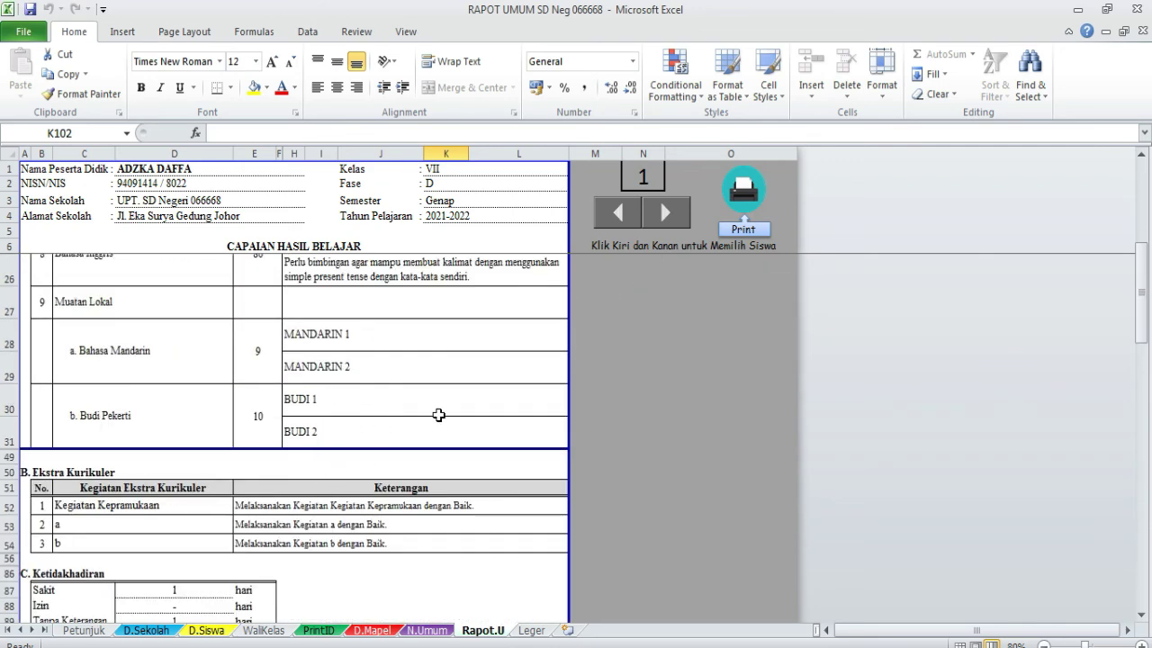
scroll(438, 415, "up", 1)
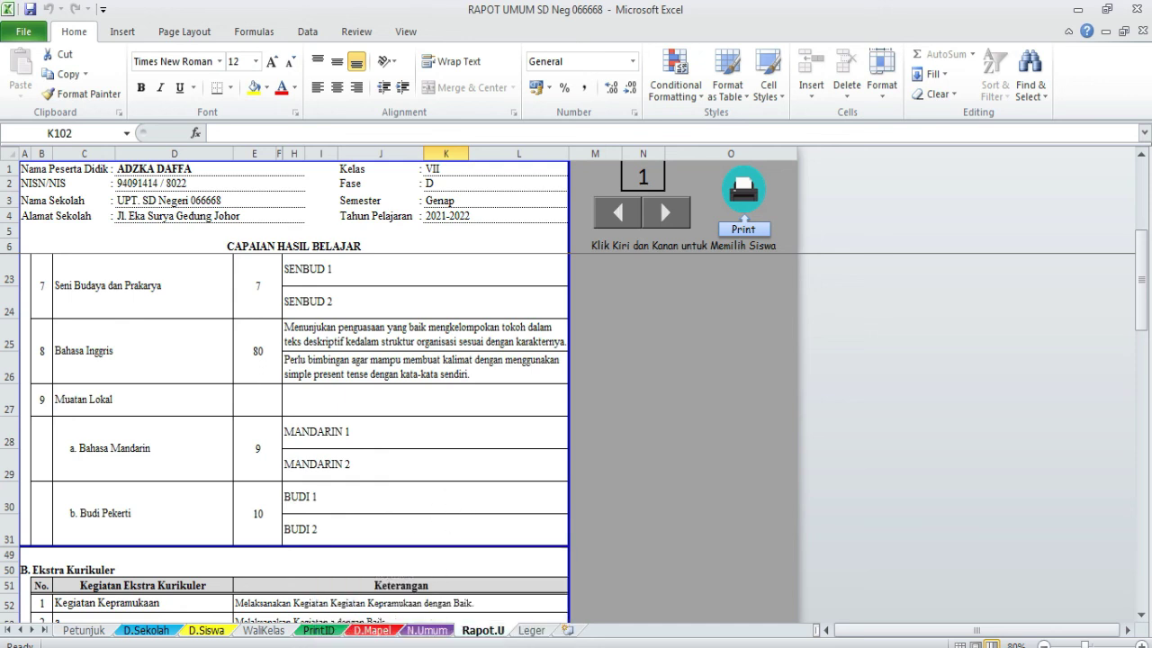
mouse_move(441, 647)
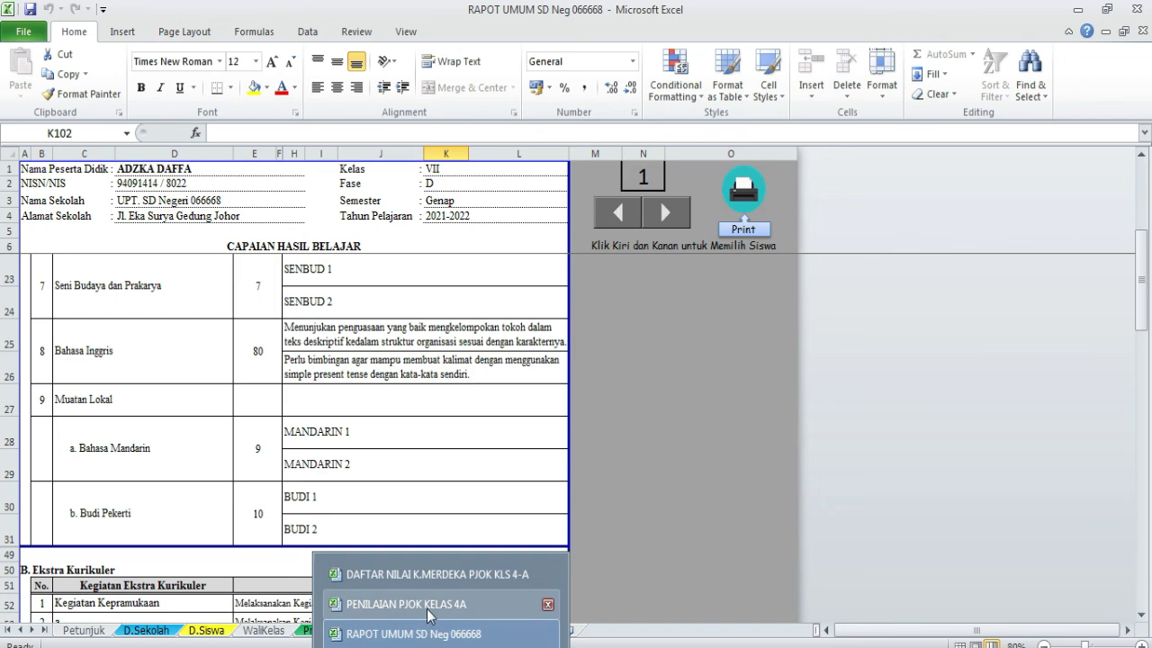
left_click(430, 606)
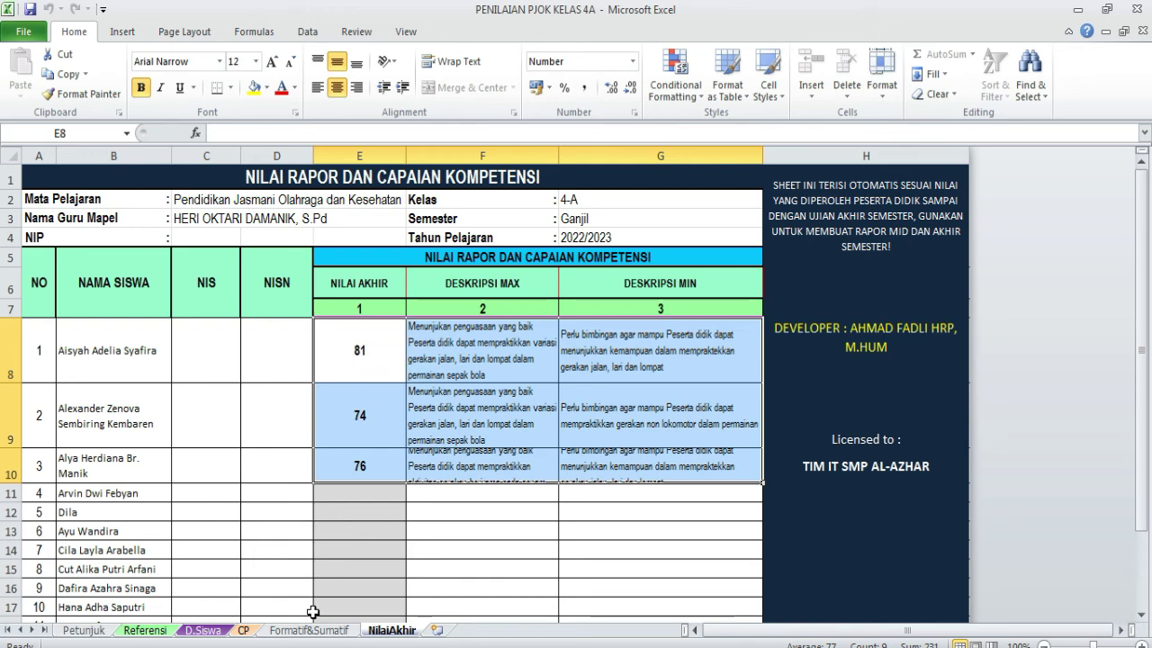
- On the Formatif&Sumatif sheet, check E7's score and the objective headings in E3 and E4–H4
left_click(311, 630)
left_click(349, 368)
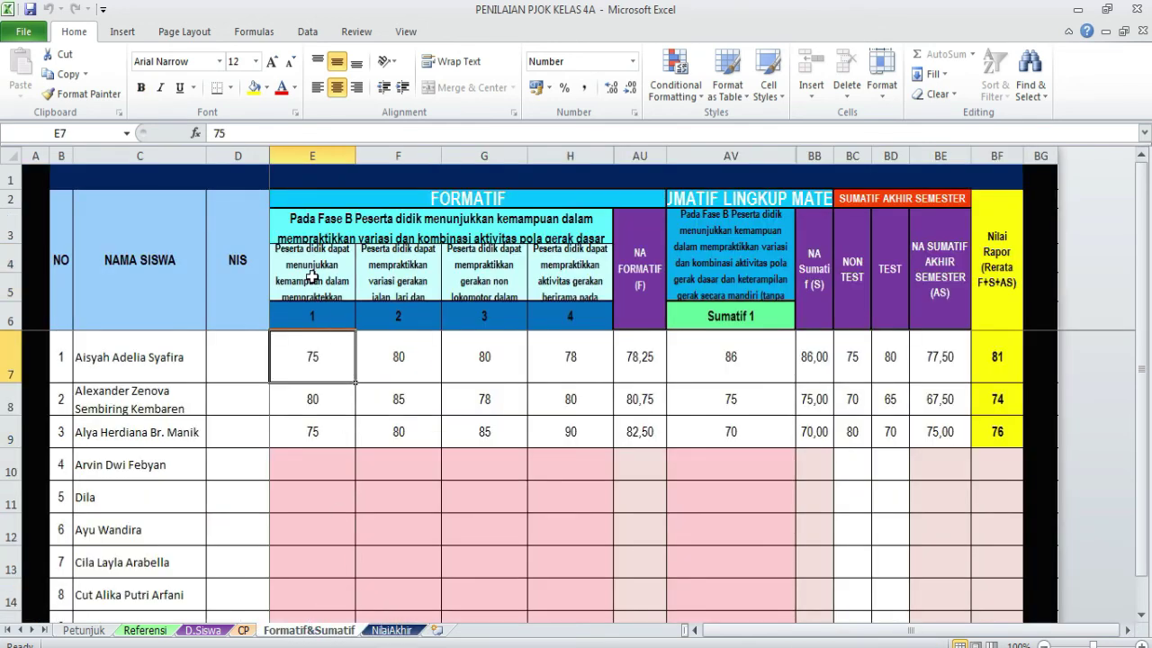
left_click(320, 228)
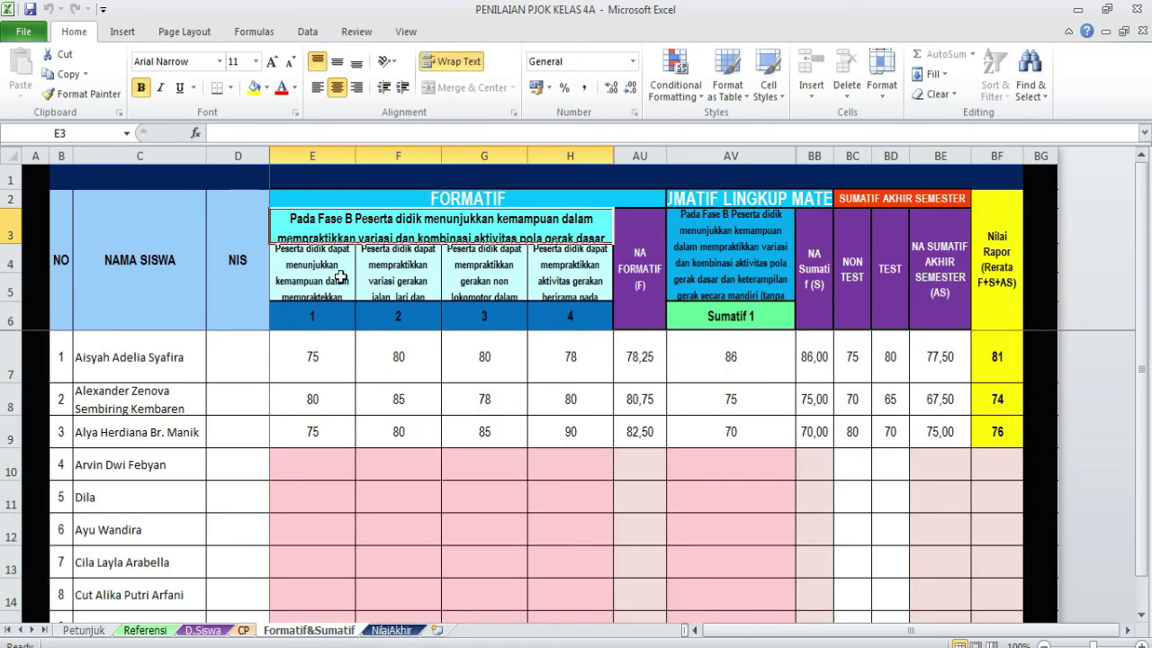
left_click(328, 285)
left_click(384, 285)
left_click(486, 288)
left_click(540, 288)
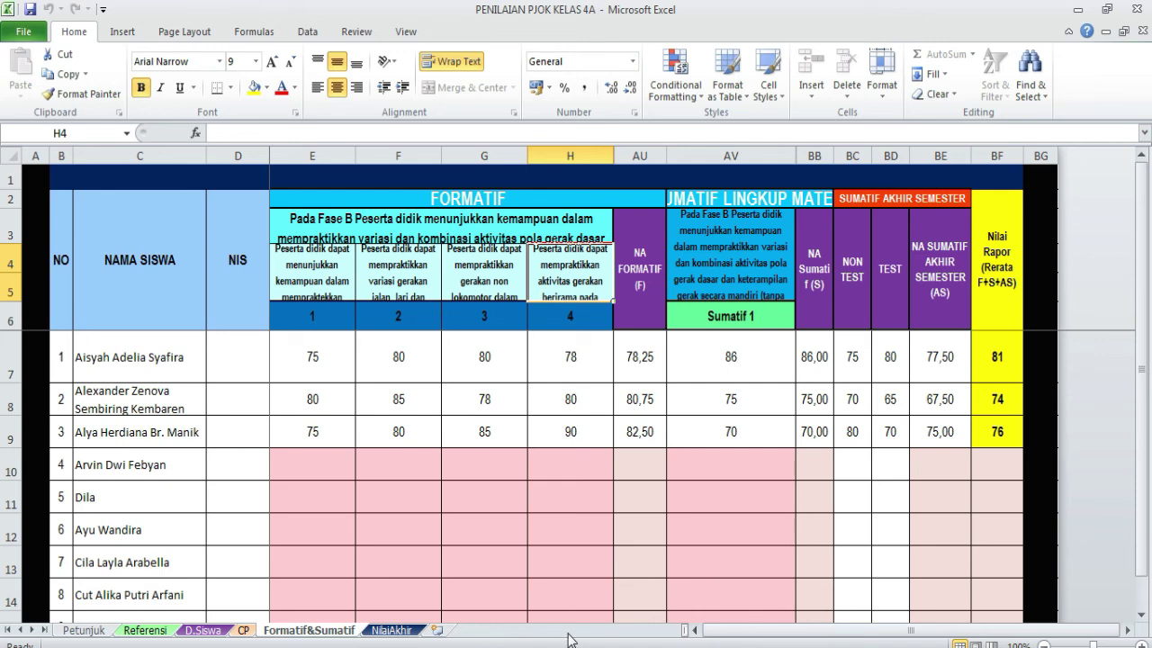
mouse_move(494, 647)
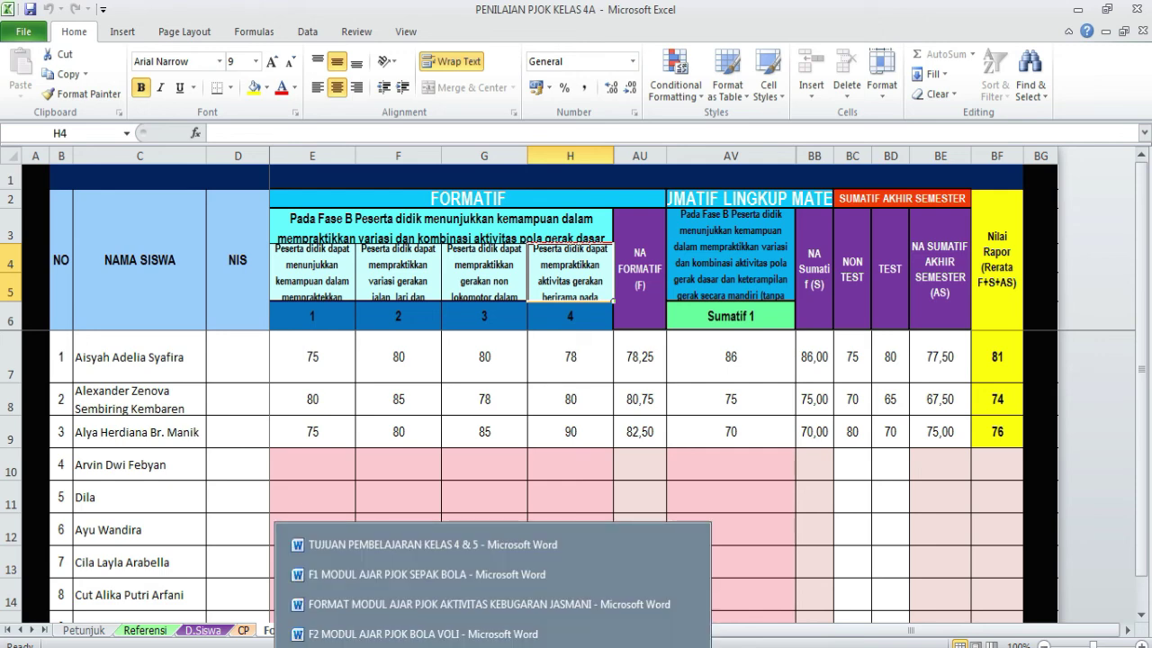
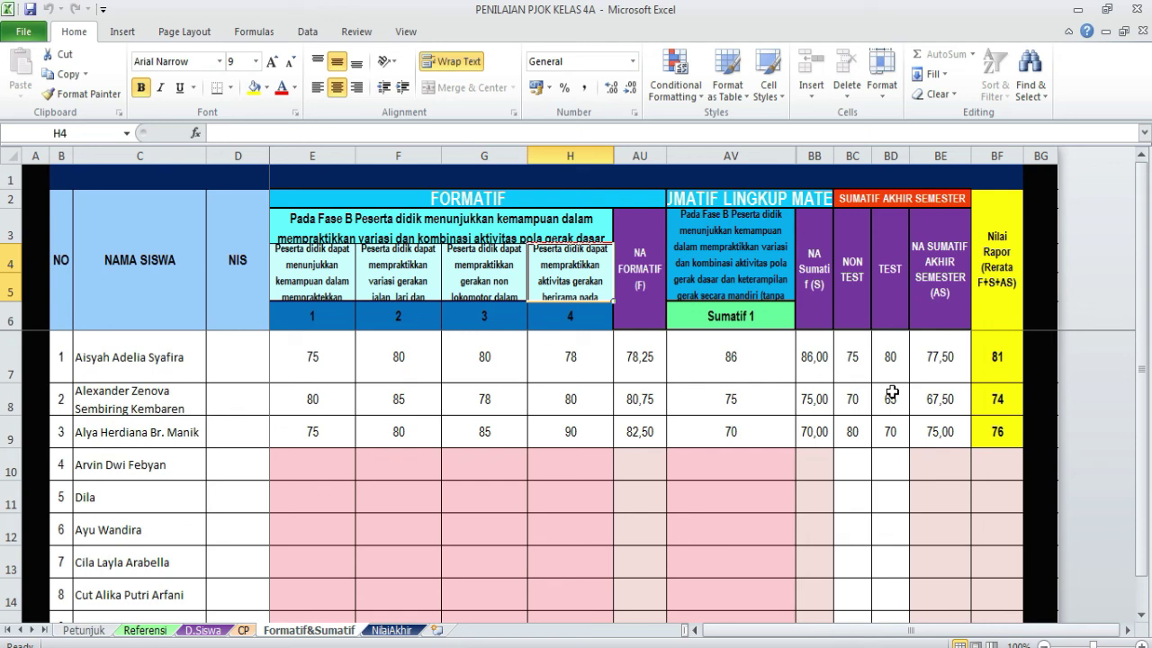
left_click(393, 630)
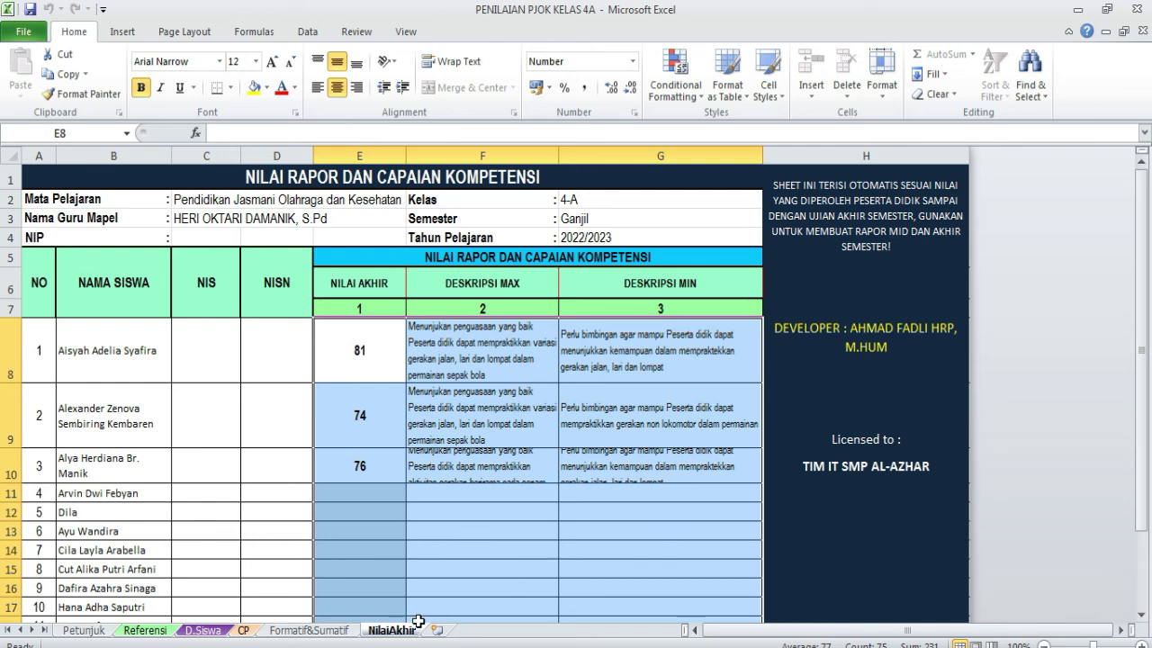
left_click(333, 633)
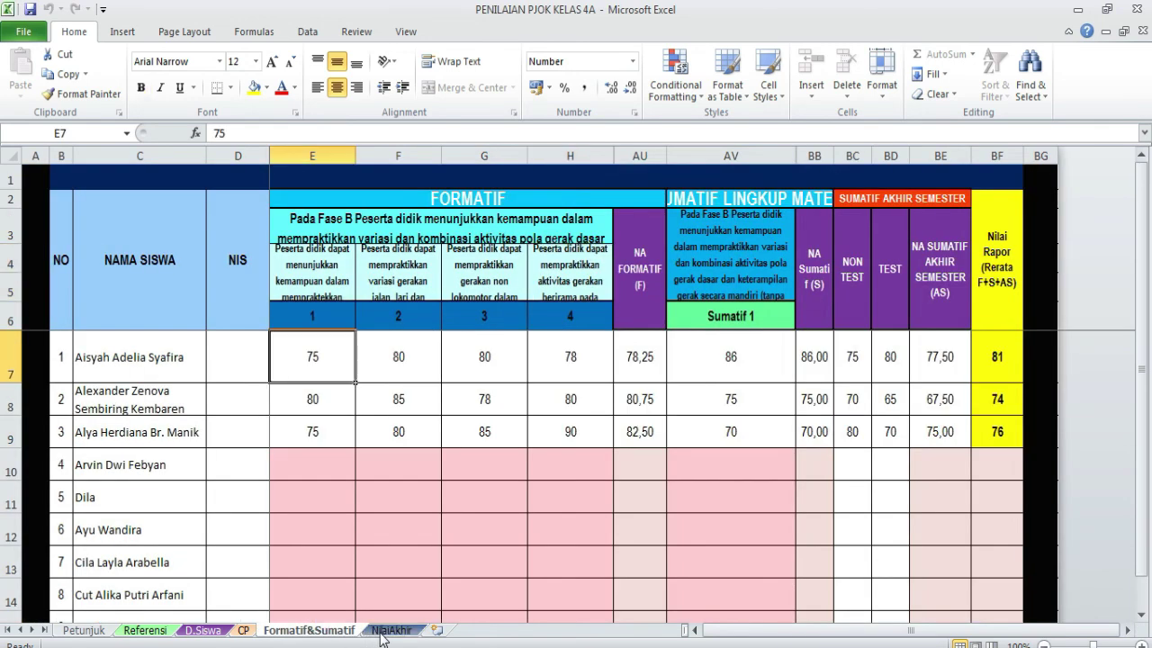